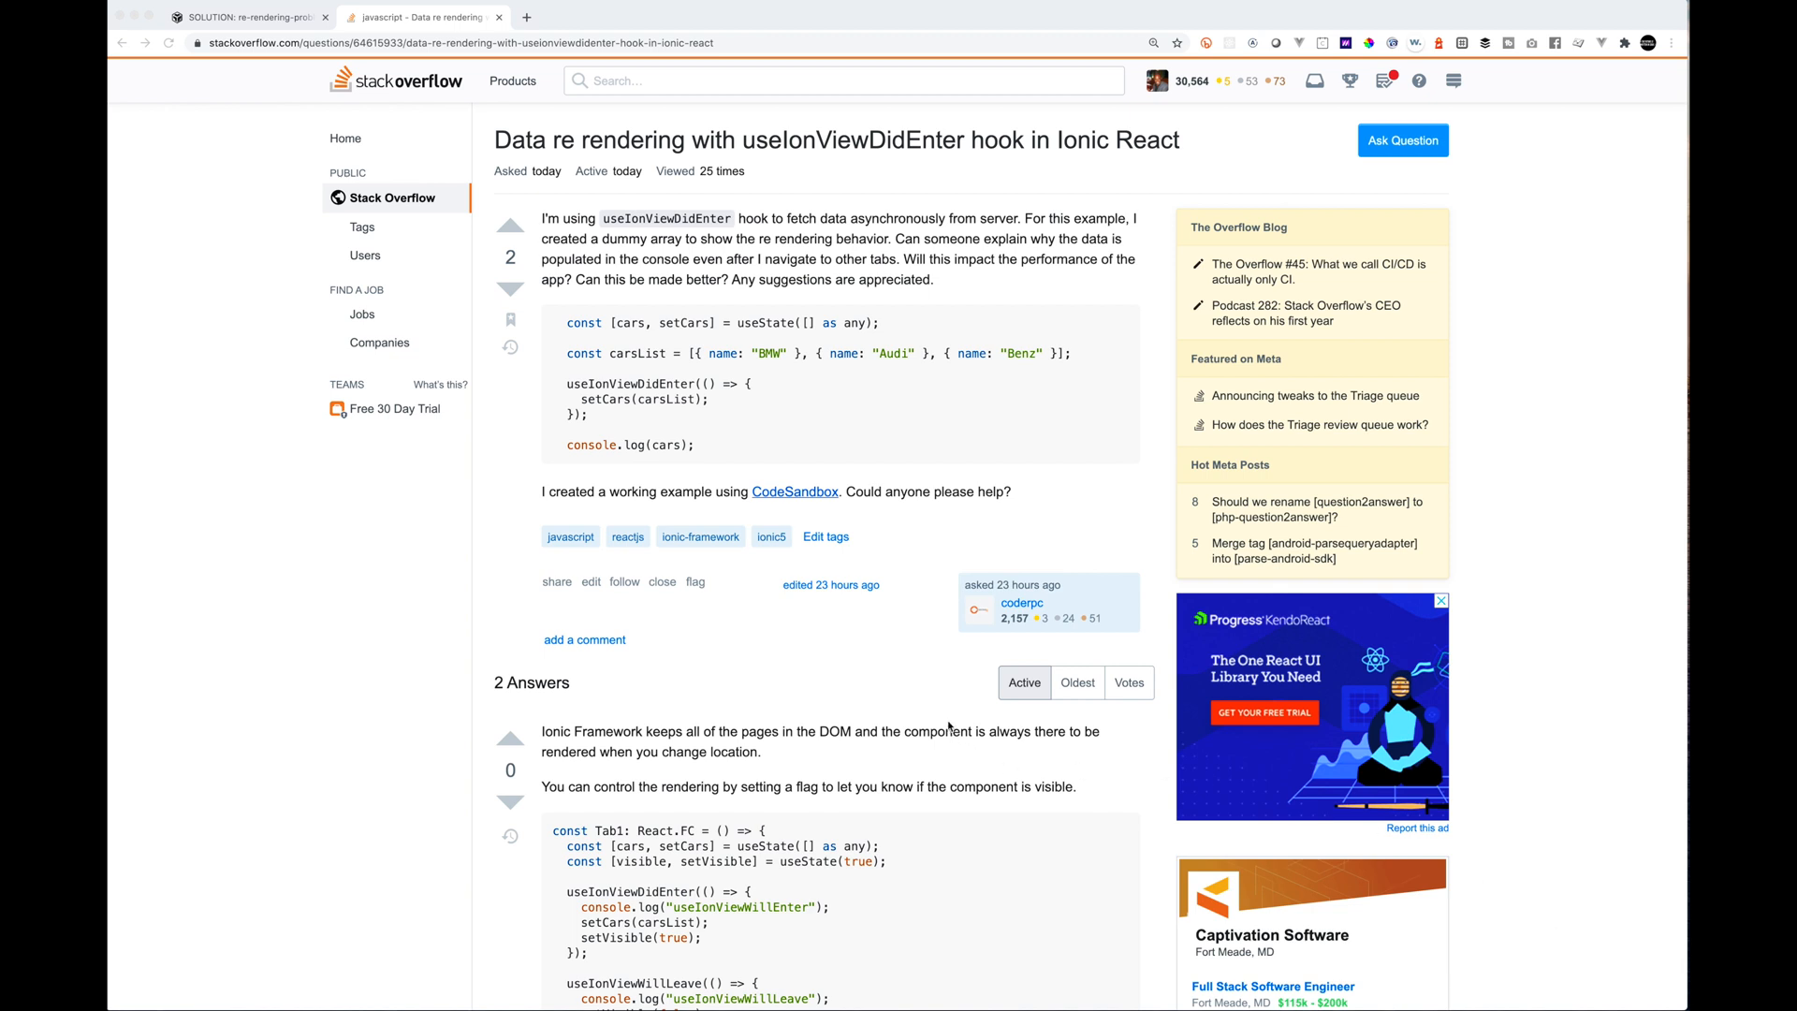
{"action": "scroll", "coordinate": [954, 737], "scroll_direction": "down", "scroll_amount": 2}
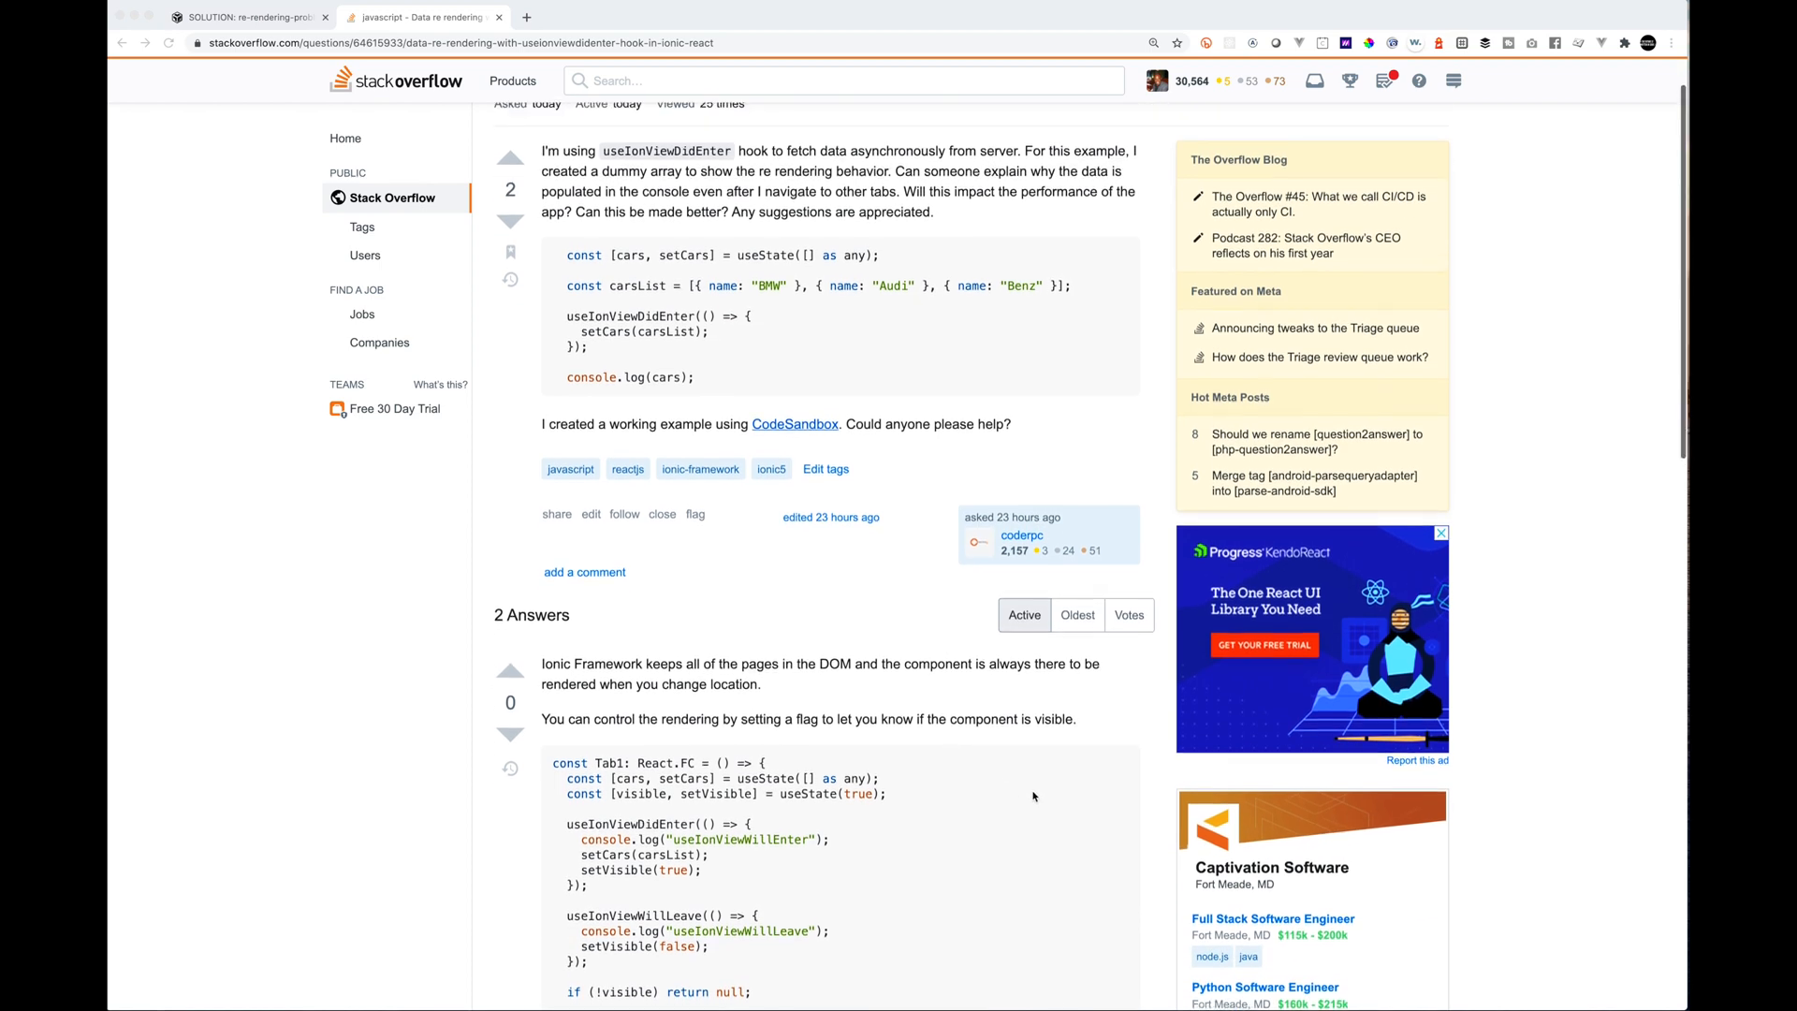
{"action": "scroll", "coordinate": [1033, 797], "scroll_direction": "up", "scroll_amount": 2}
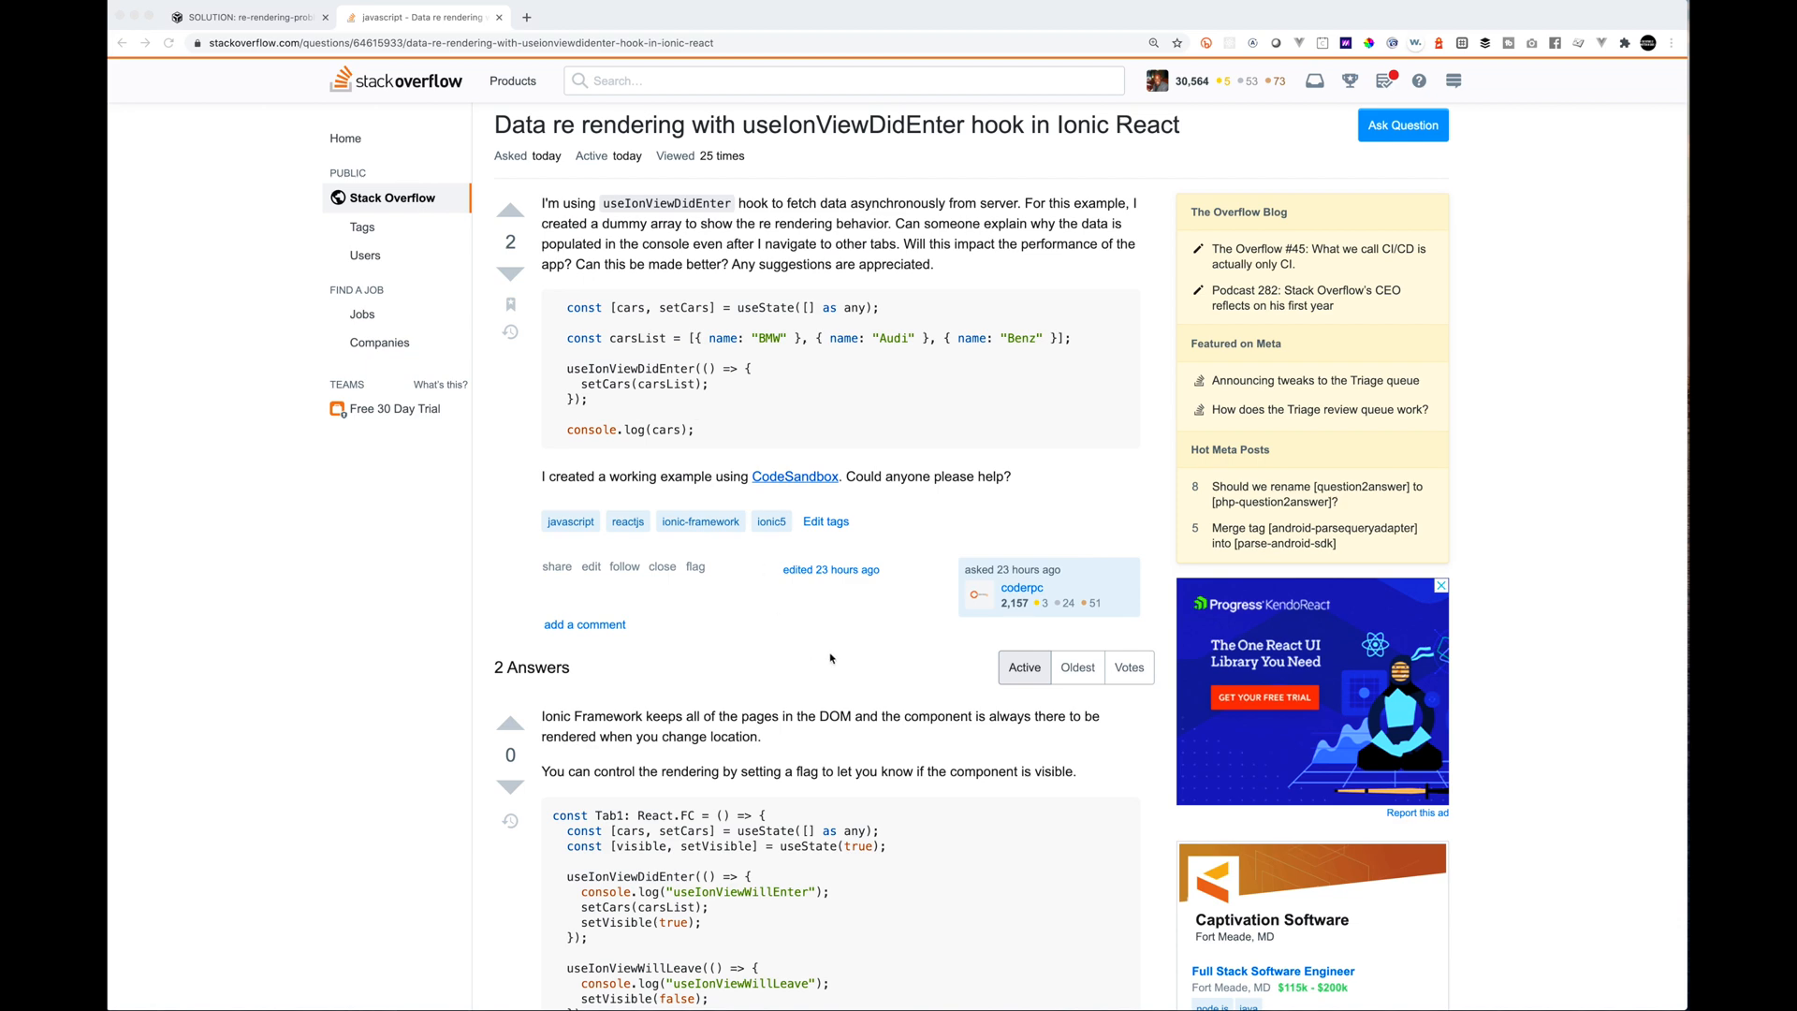
{"action": "scroll", "coordinate": [830, 658], "scroll_direction": "down", "scroll_amount": 2}
{"action": "scroll", "coordinate": [829, 657], "scroll_direction": "up", "scroll_amount": 1}
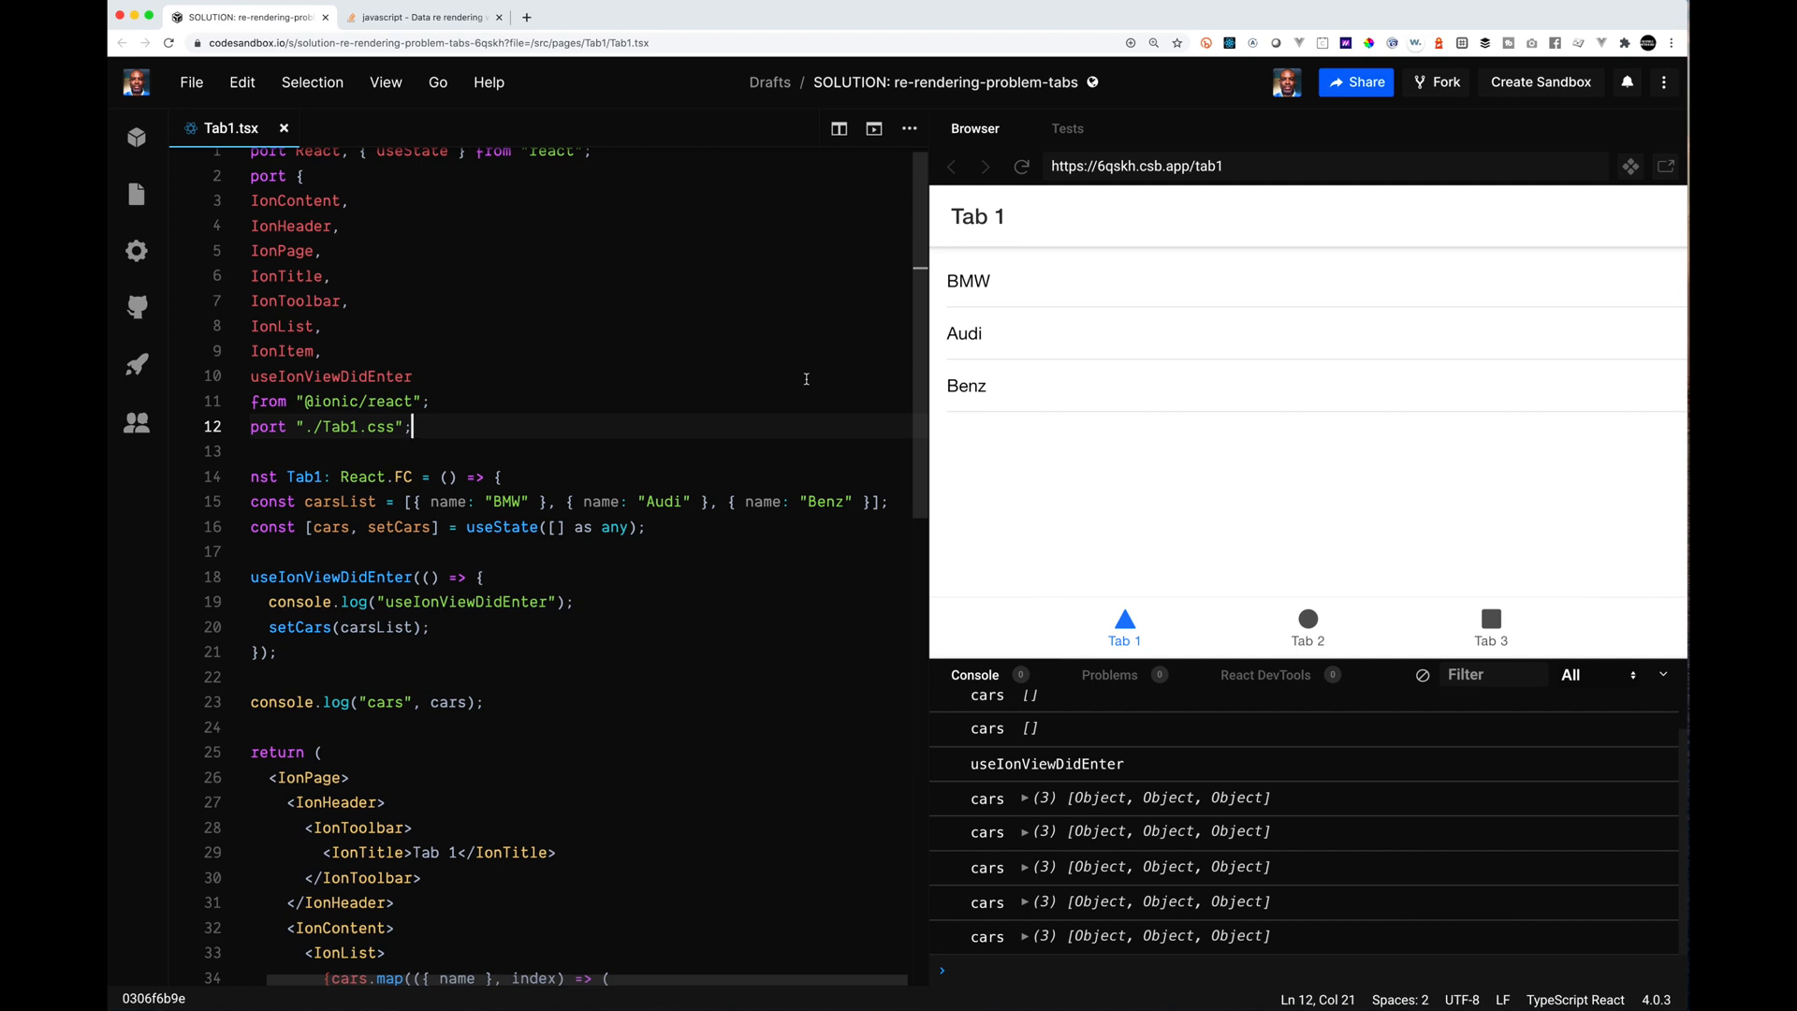
{"action": "mouse_move", "coordinate": [920, 337]}
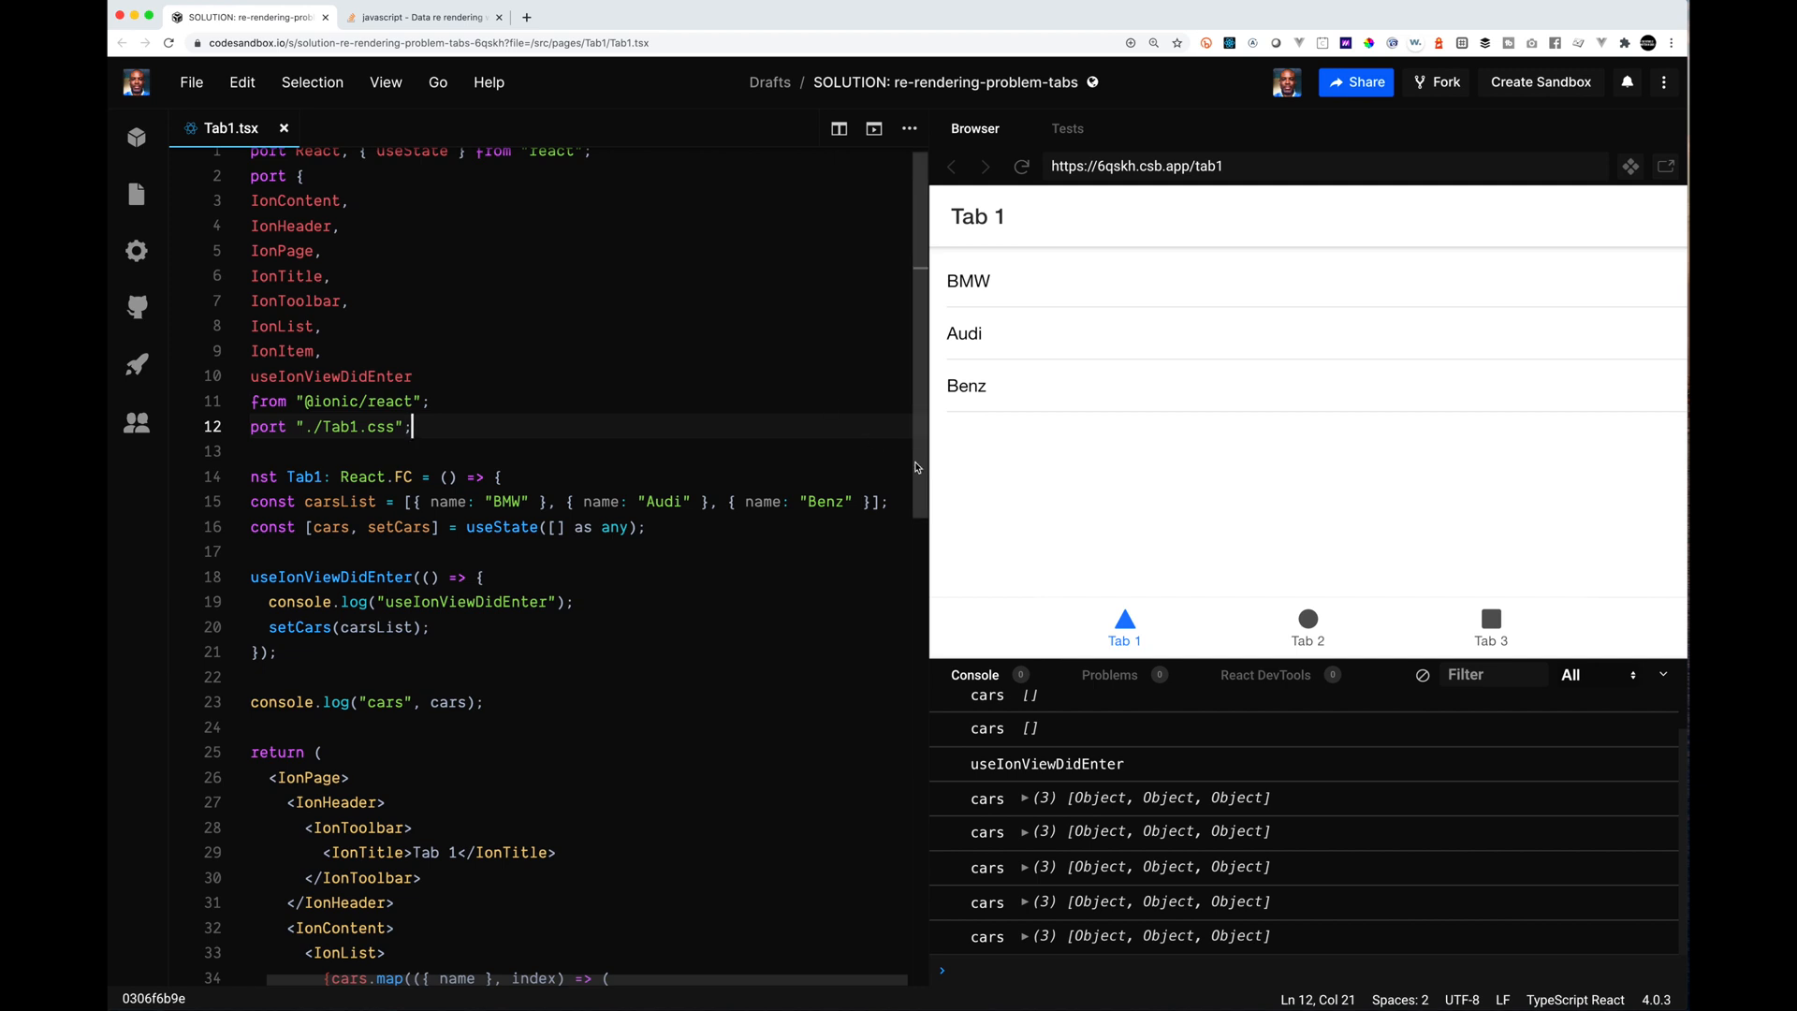
{"action": "scroll", "coordinate": [701, 444], "scroll_direction": "left", "scroll_amount": 3}
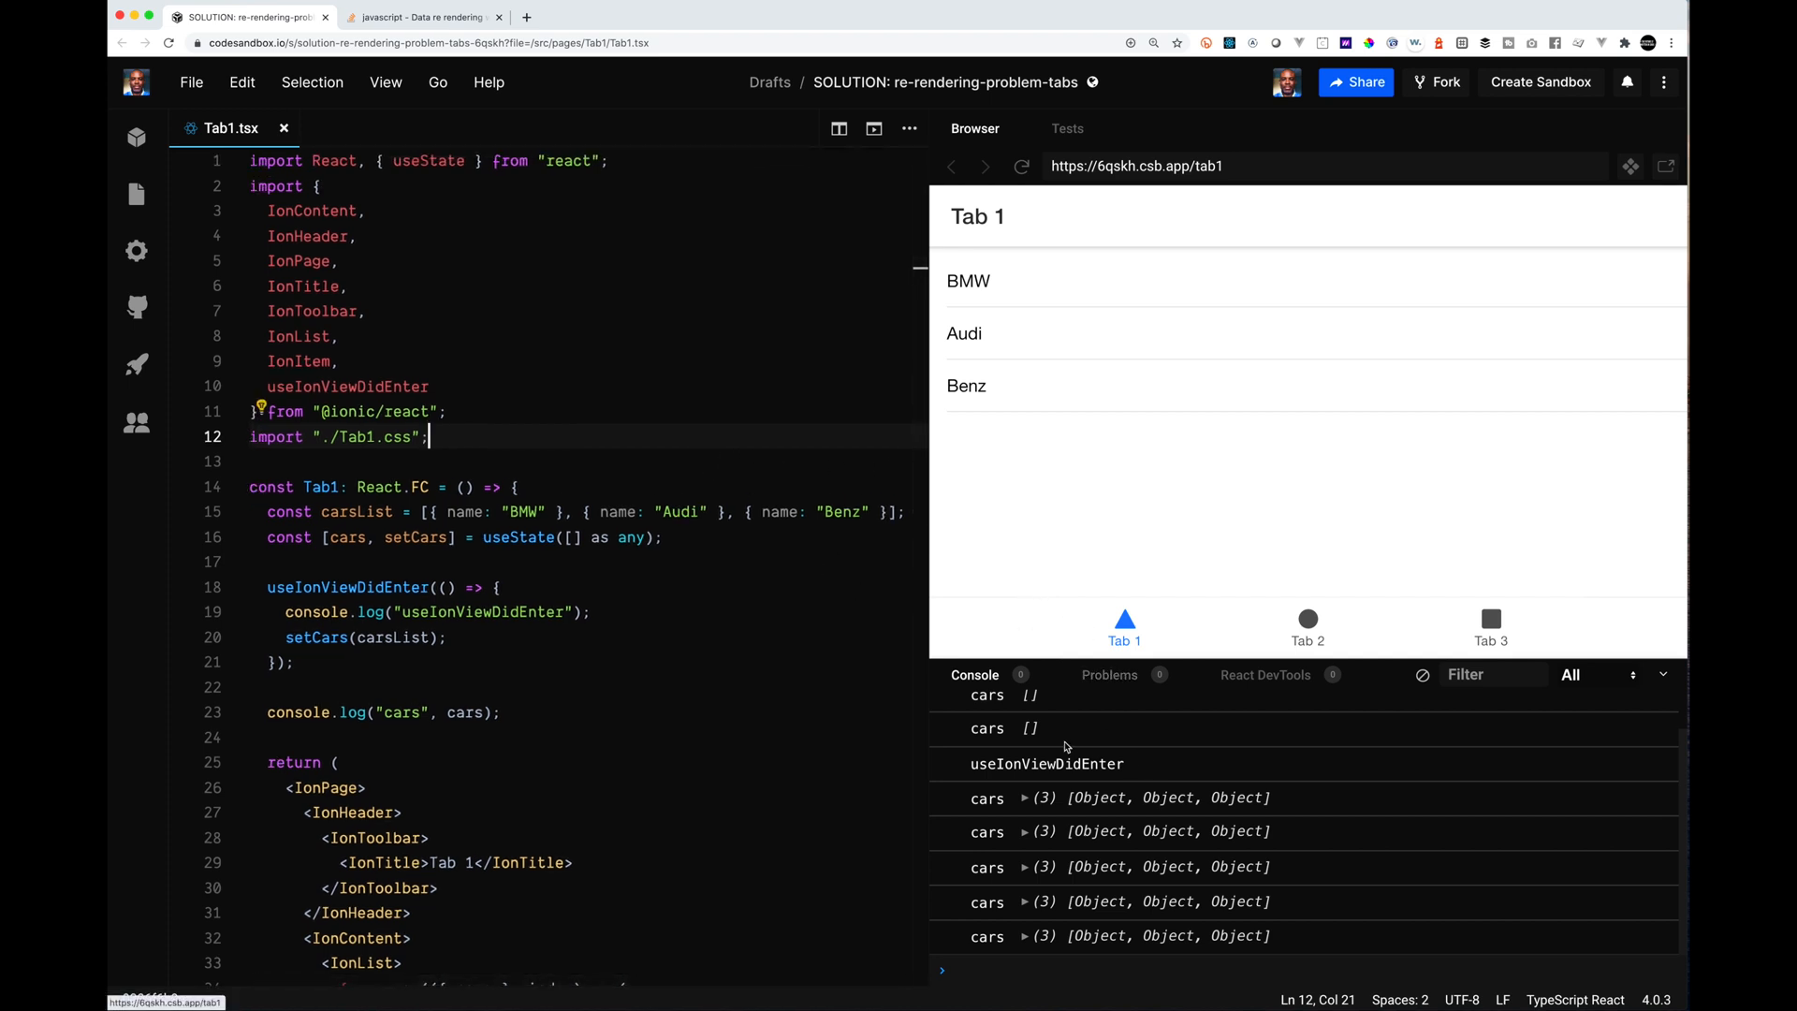
Step: Clear the console, reload the Tab 1 preview, and review the useState line down to the export
{"action": "left_click", "coordinate": [1423, 676]}
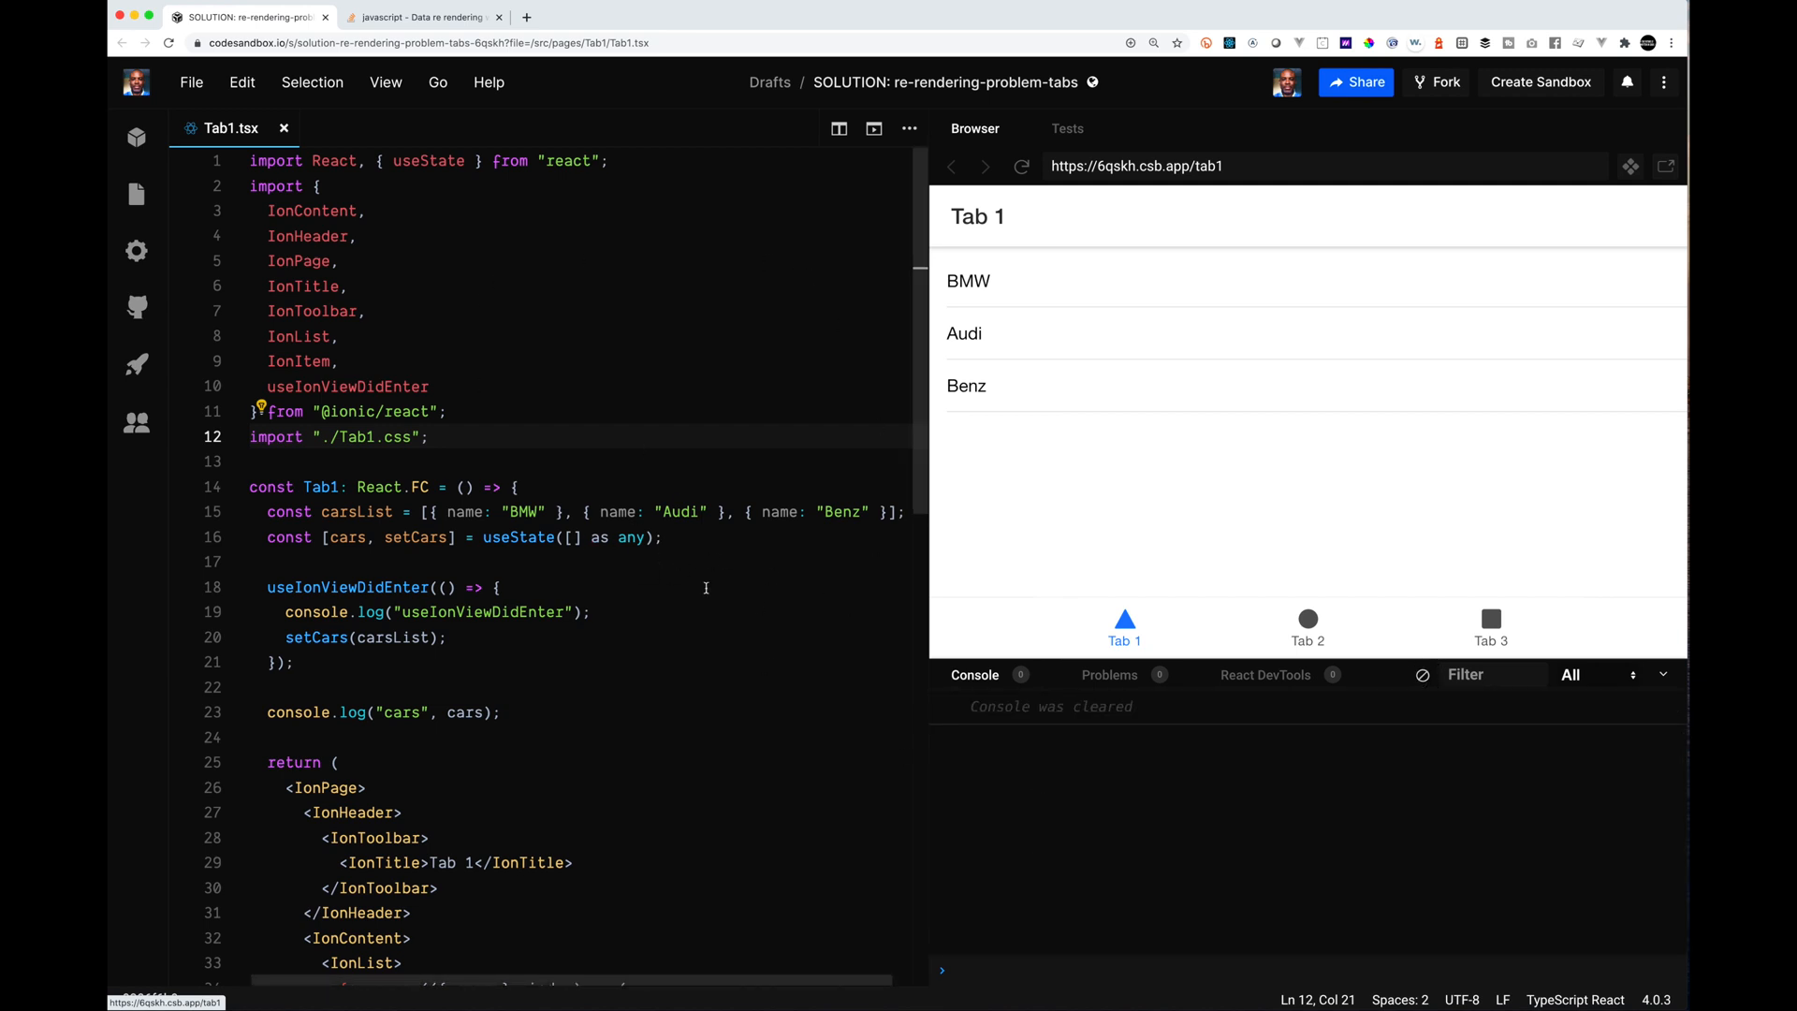
{"action": "left_click", "coordinate": [1020, 165]}
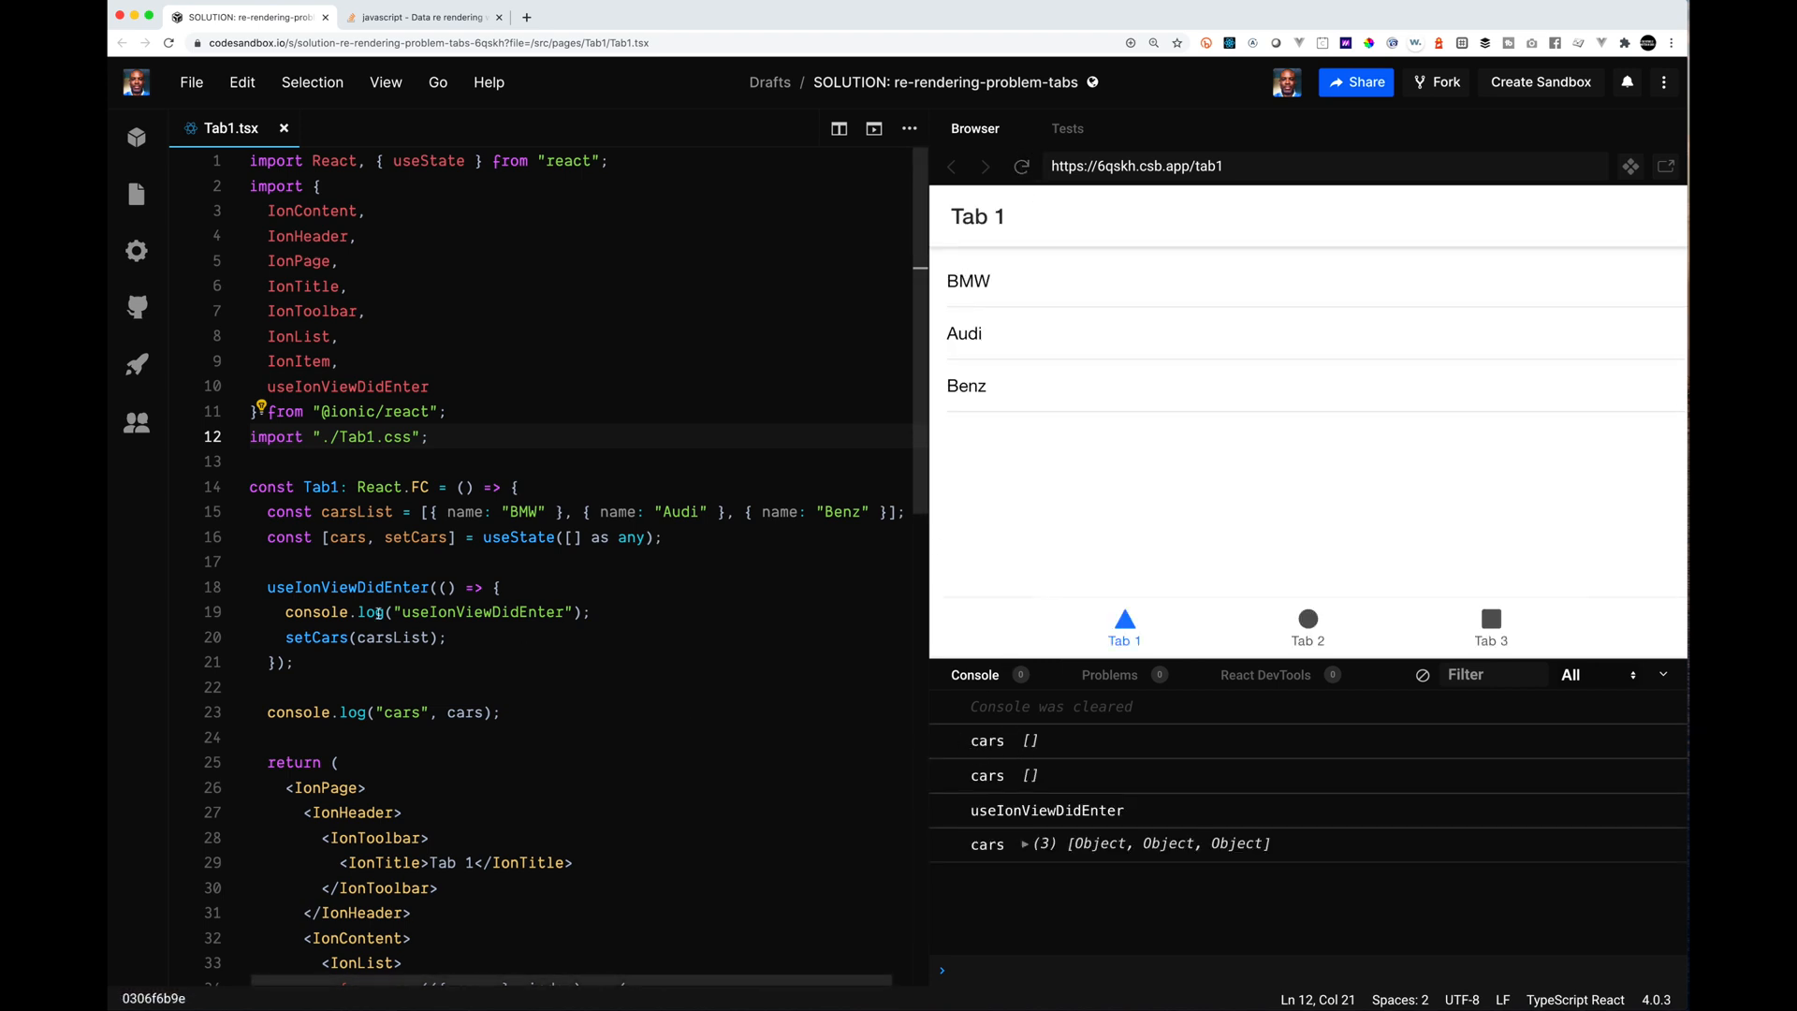
{"action": "scroll", "coordinate": [493, 744], "scroll_direction": "down", "scroll_amount": 3}
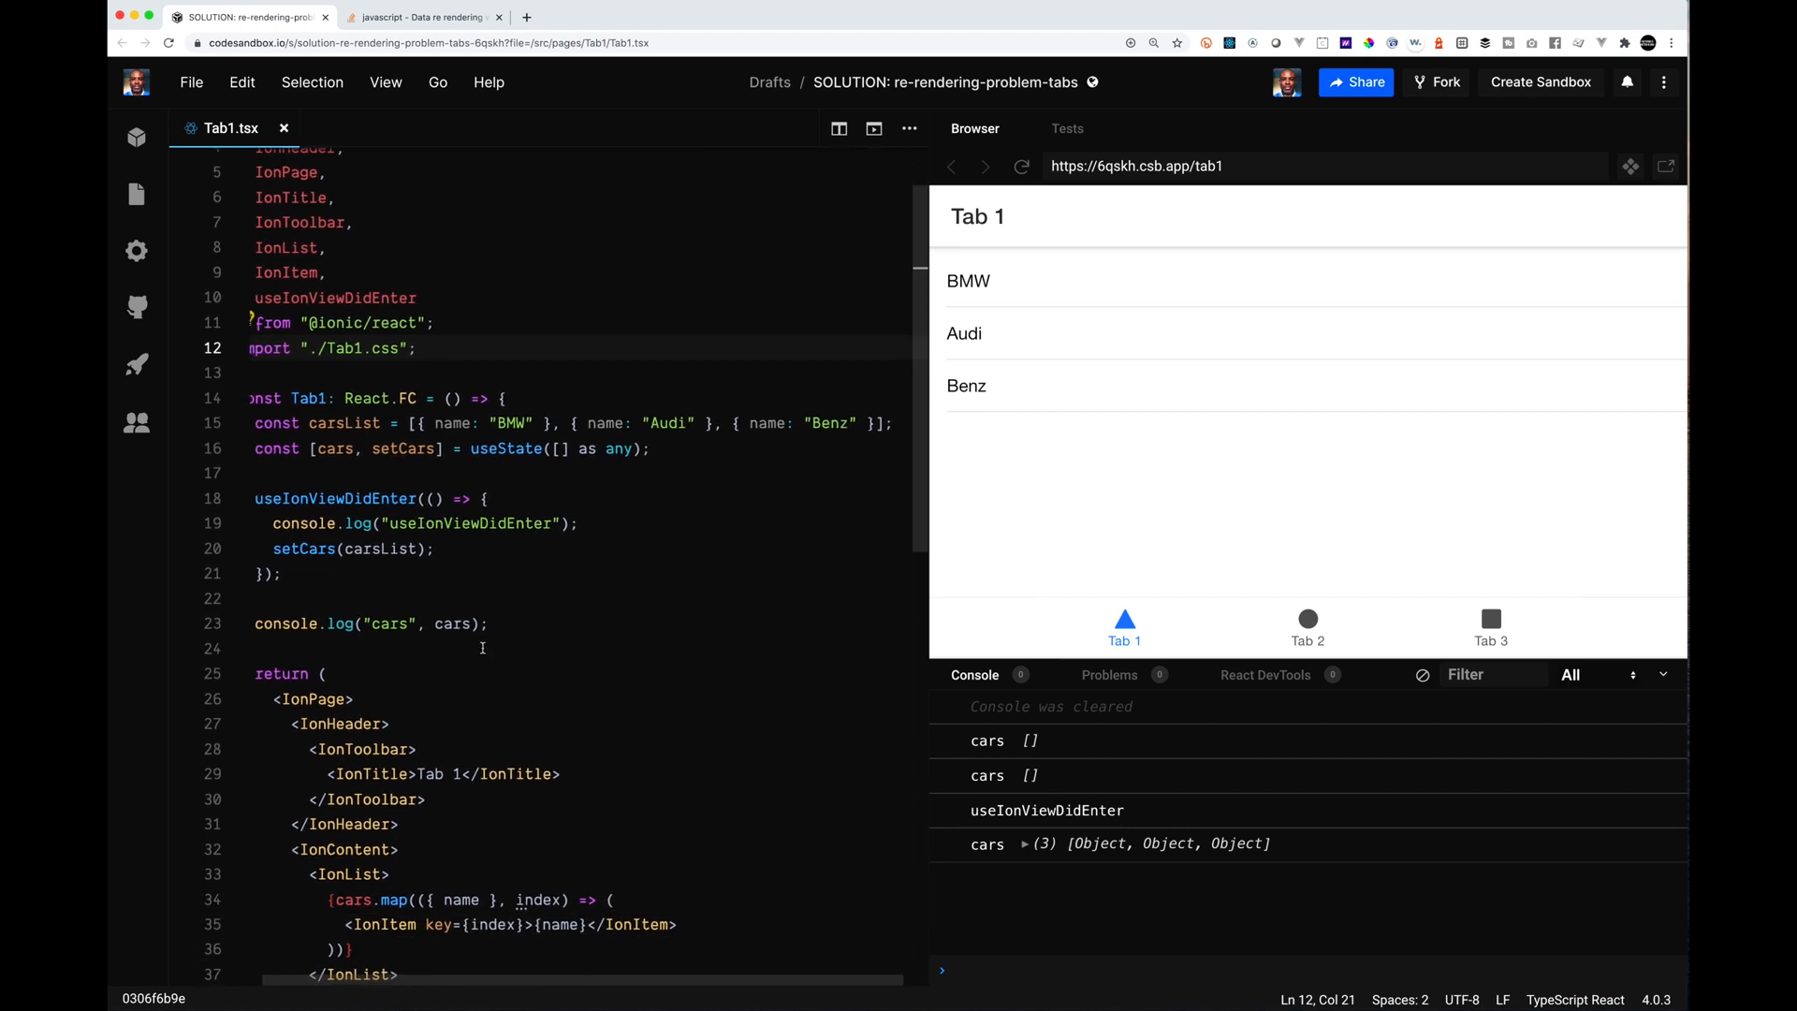
{"action": "scroll", "coordinate": [488, 623], "scroll_direction": "left", "scroll_amount": 2}
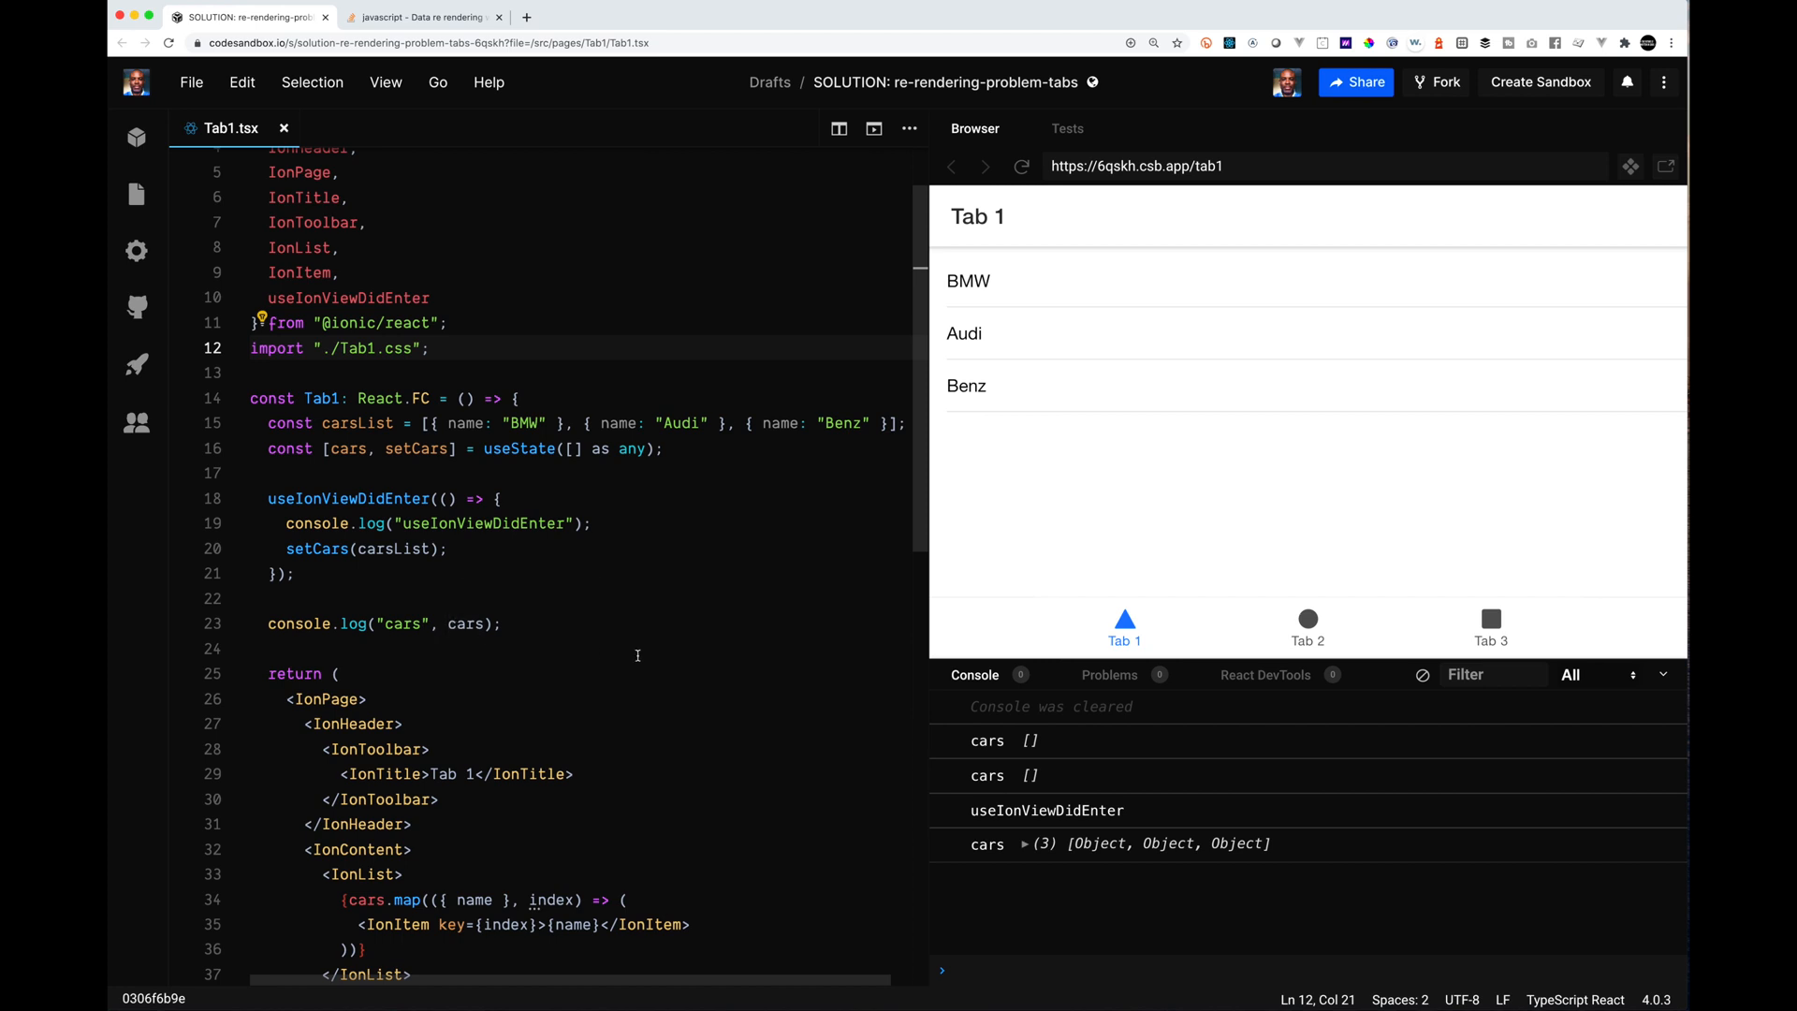
{"action": "triple_click", "coordinate": [513, 449]}
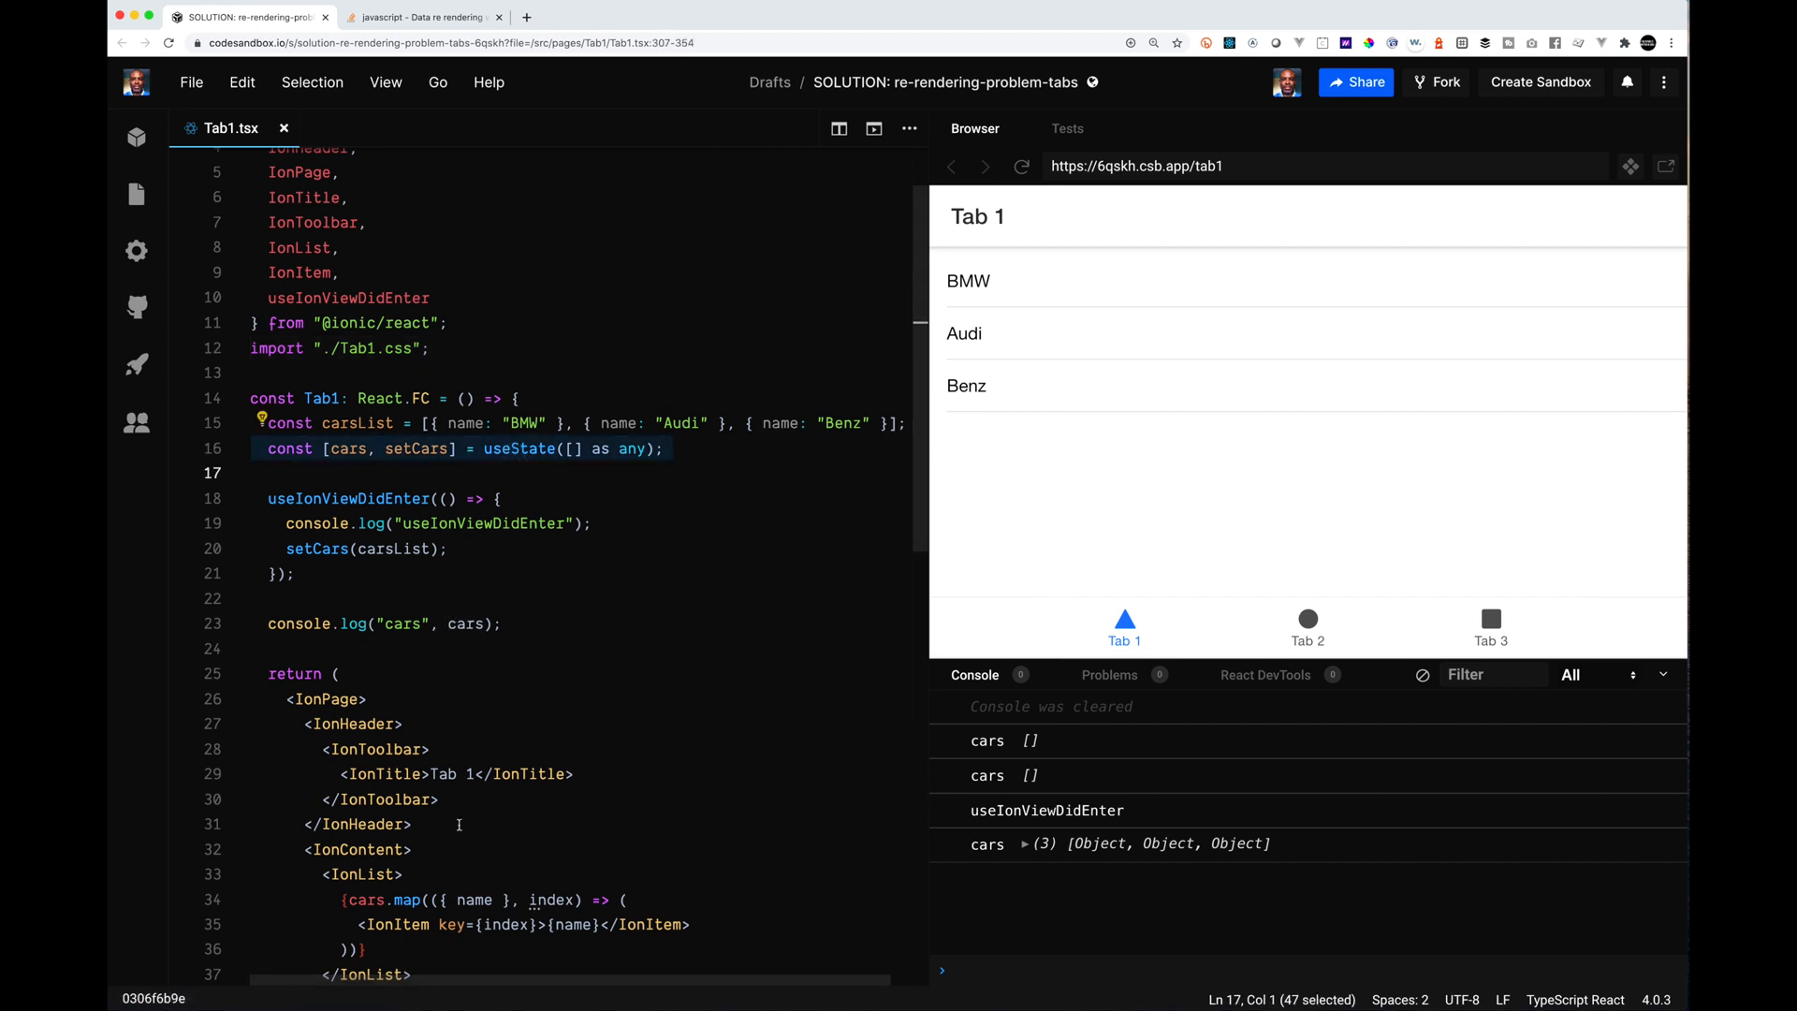
{"action": "left_click", "coordinate": [718, 799]}
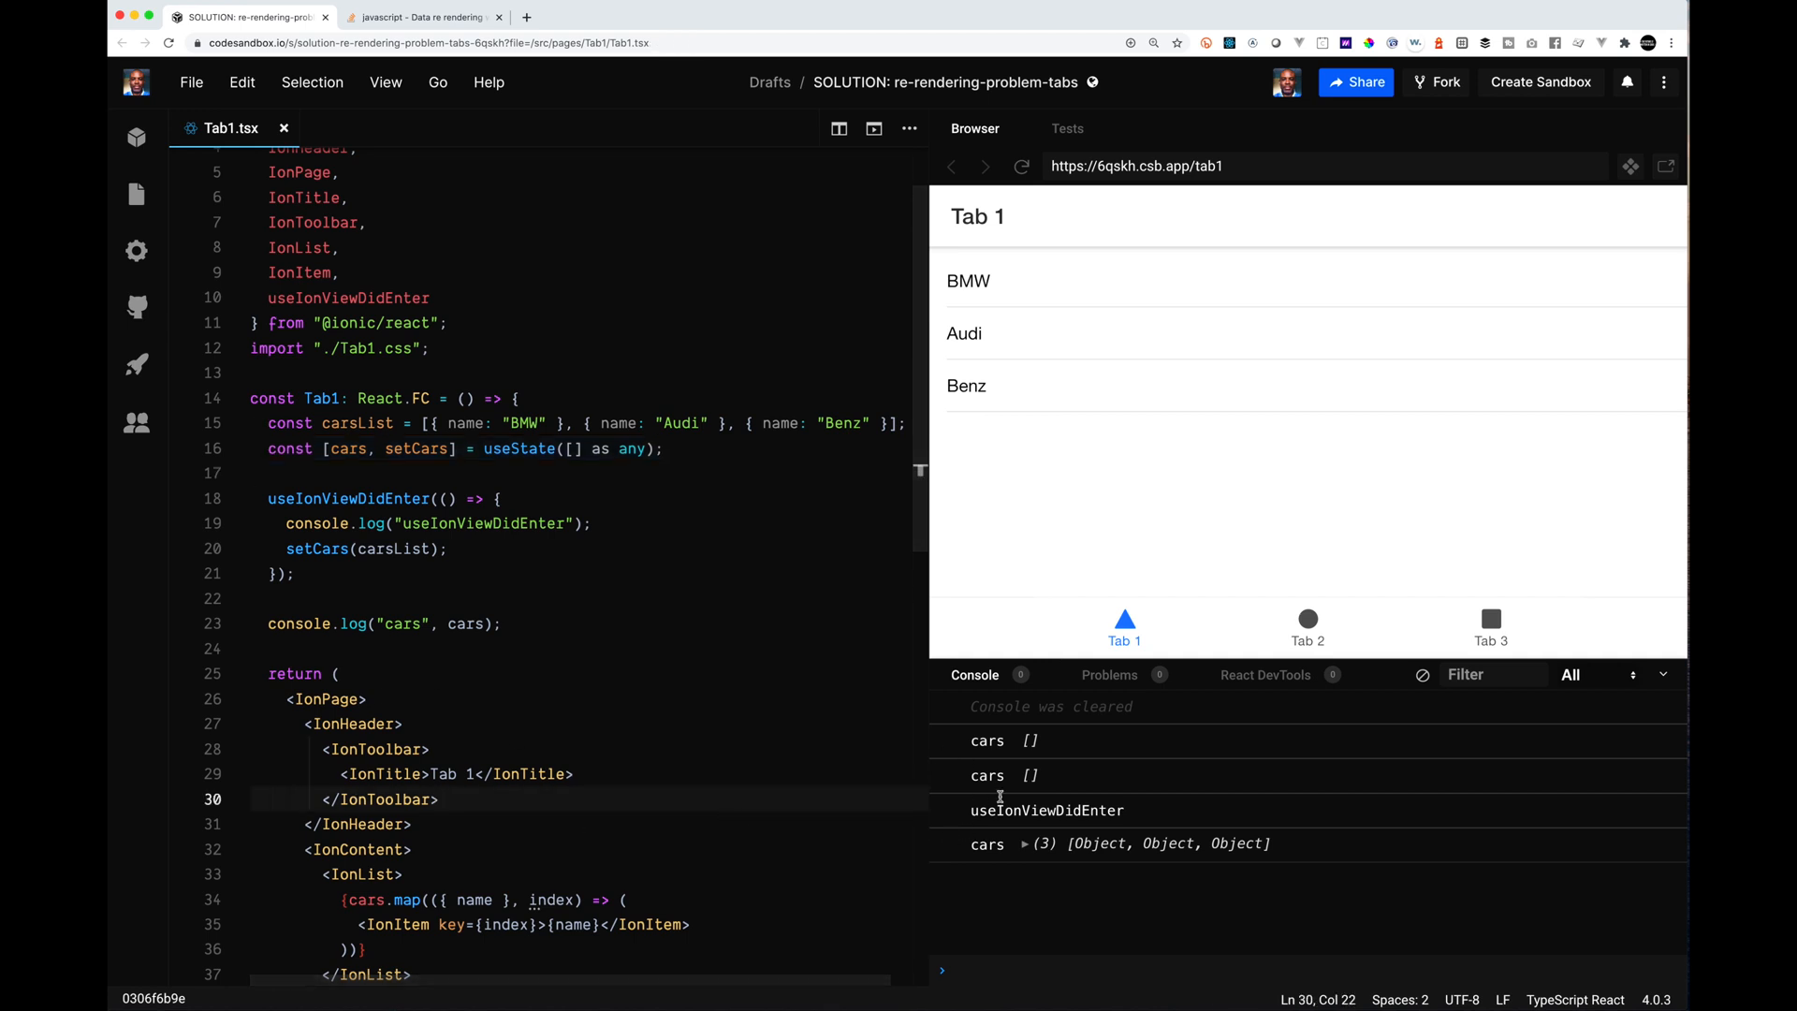
{"action": "scroll", "coordinate": [686, 811], "scroll_direction": "down", "scroll_amount": 1}
{"action": "scroll", "coordinate": [687, 810], "scroll_direction": "down", "scroll_amount": 5}
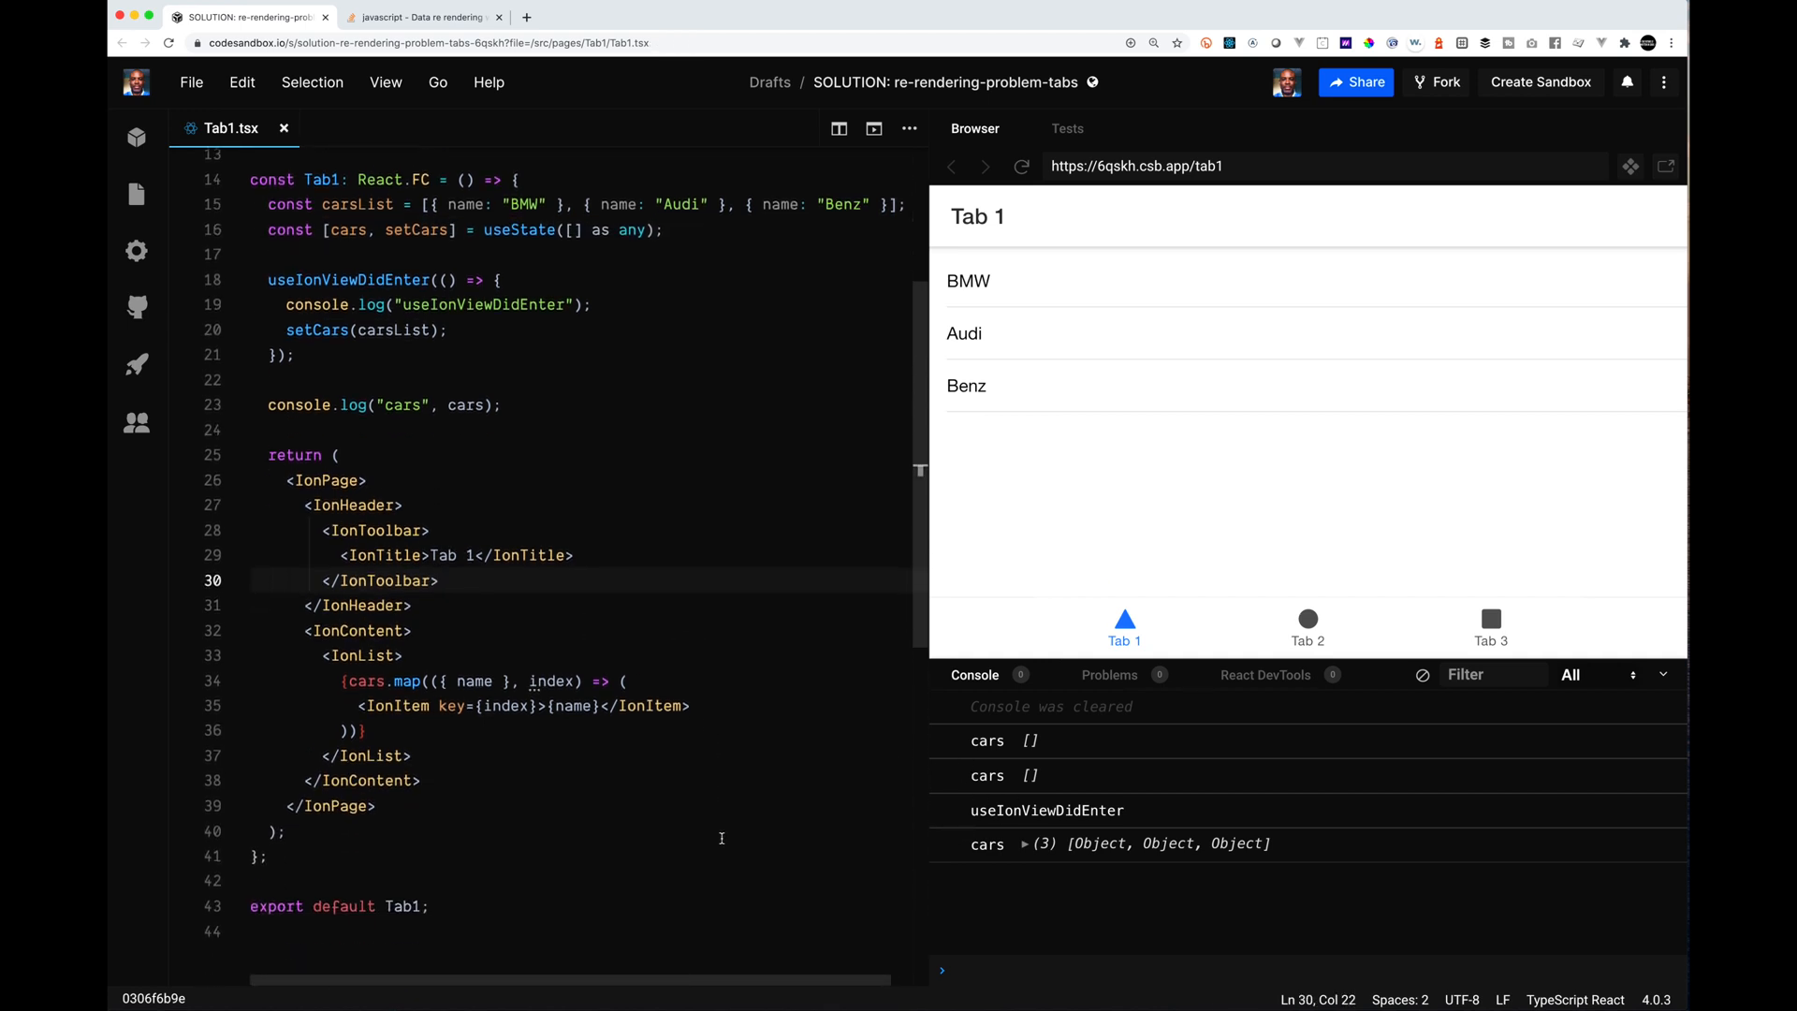
{"action": "scroll", "coordinate": [703, 821], "scroll_direction": "down", "scroll_amount": 4}
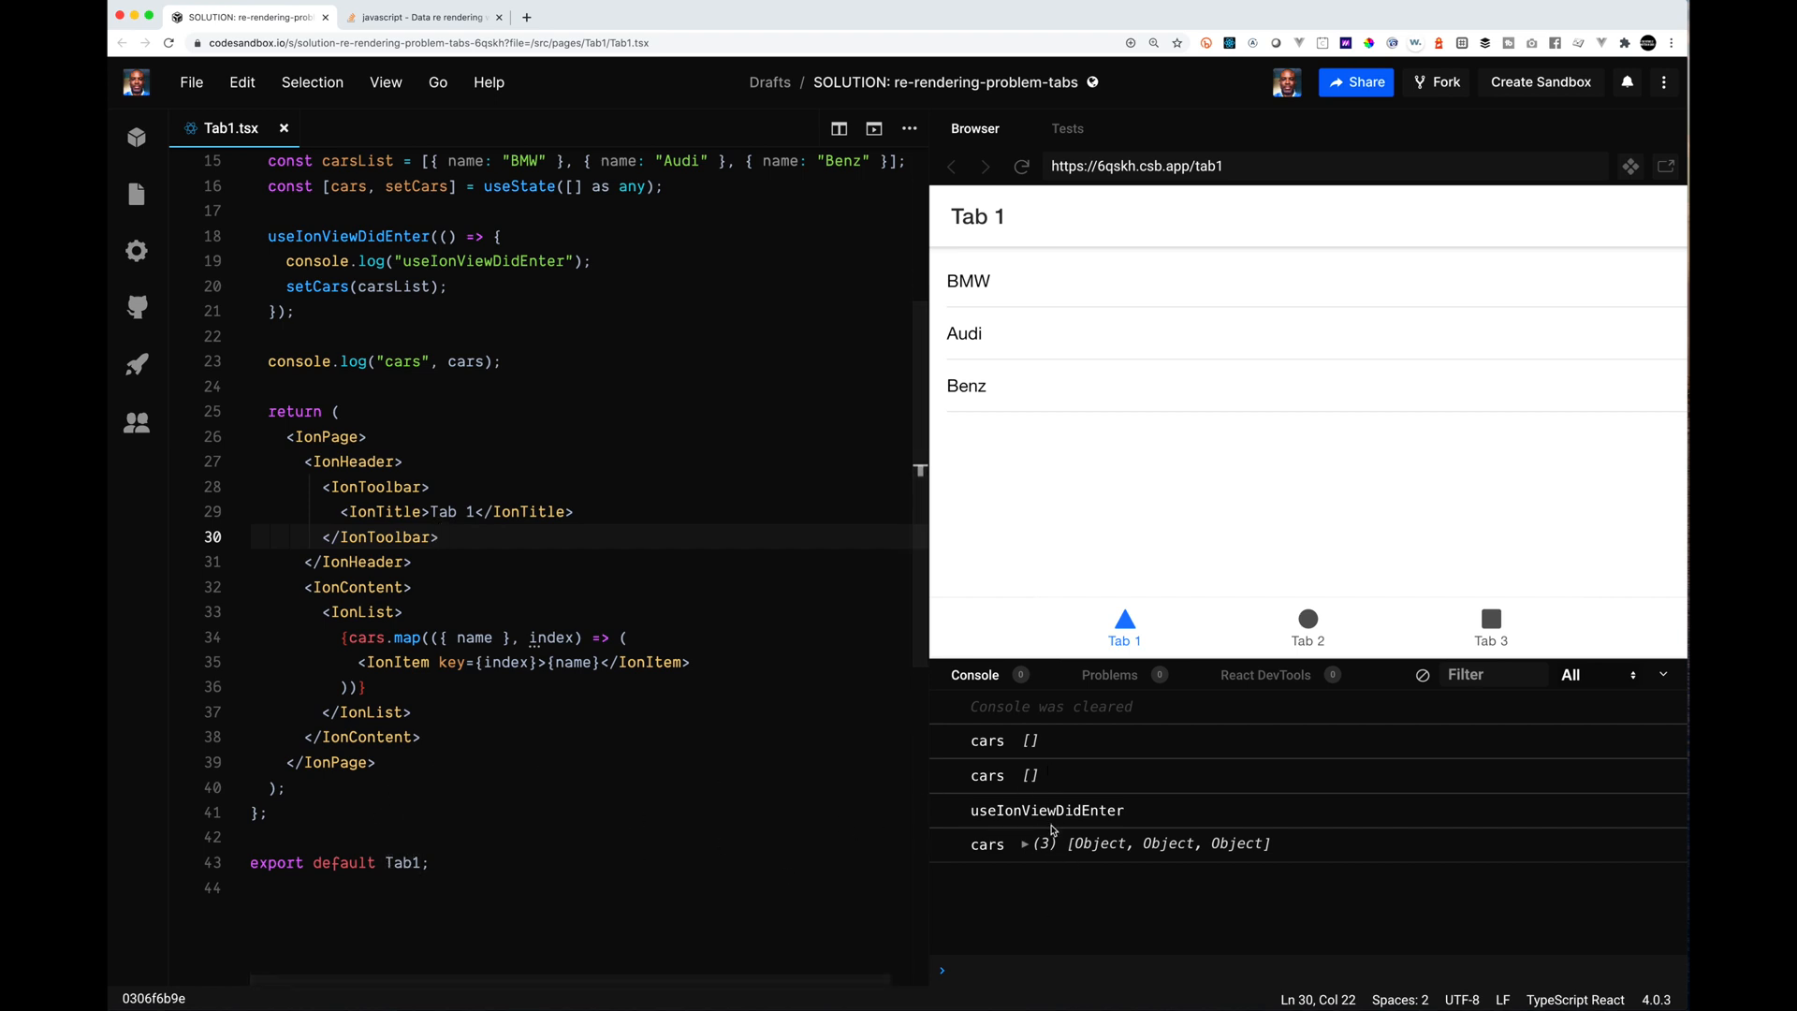
{"action": "left_click", "coordinate": [379, 862]}
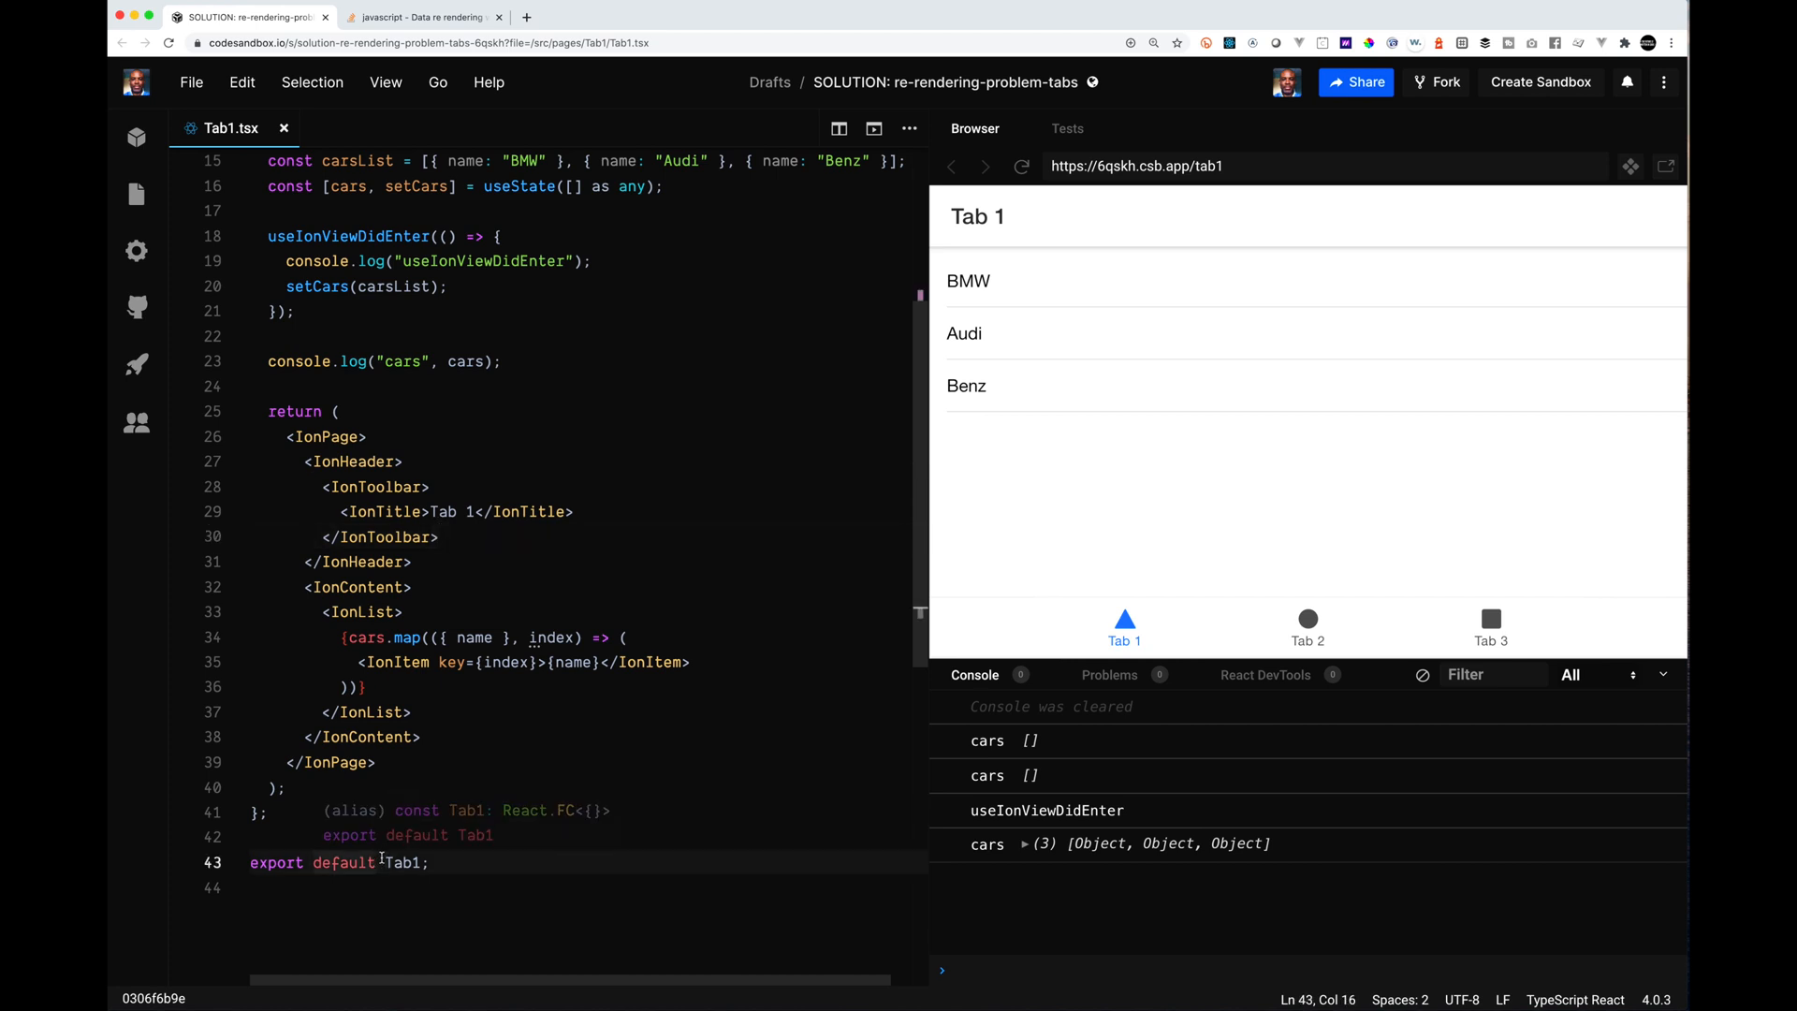
{"action": "type", "text": "React"}
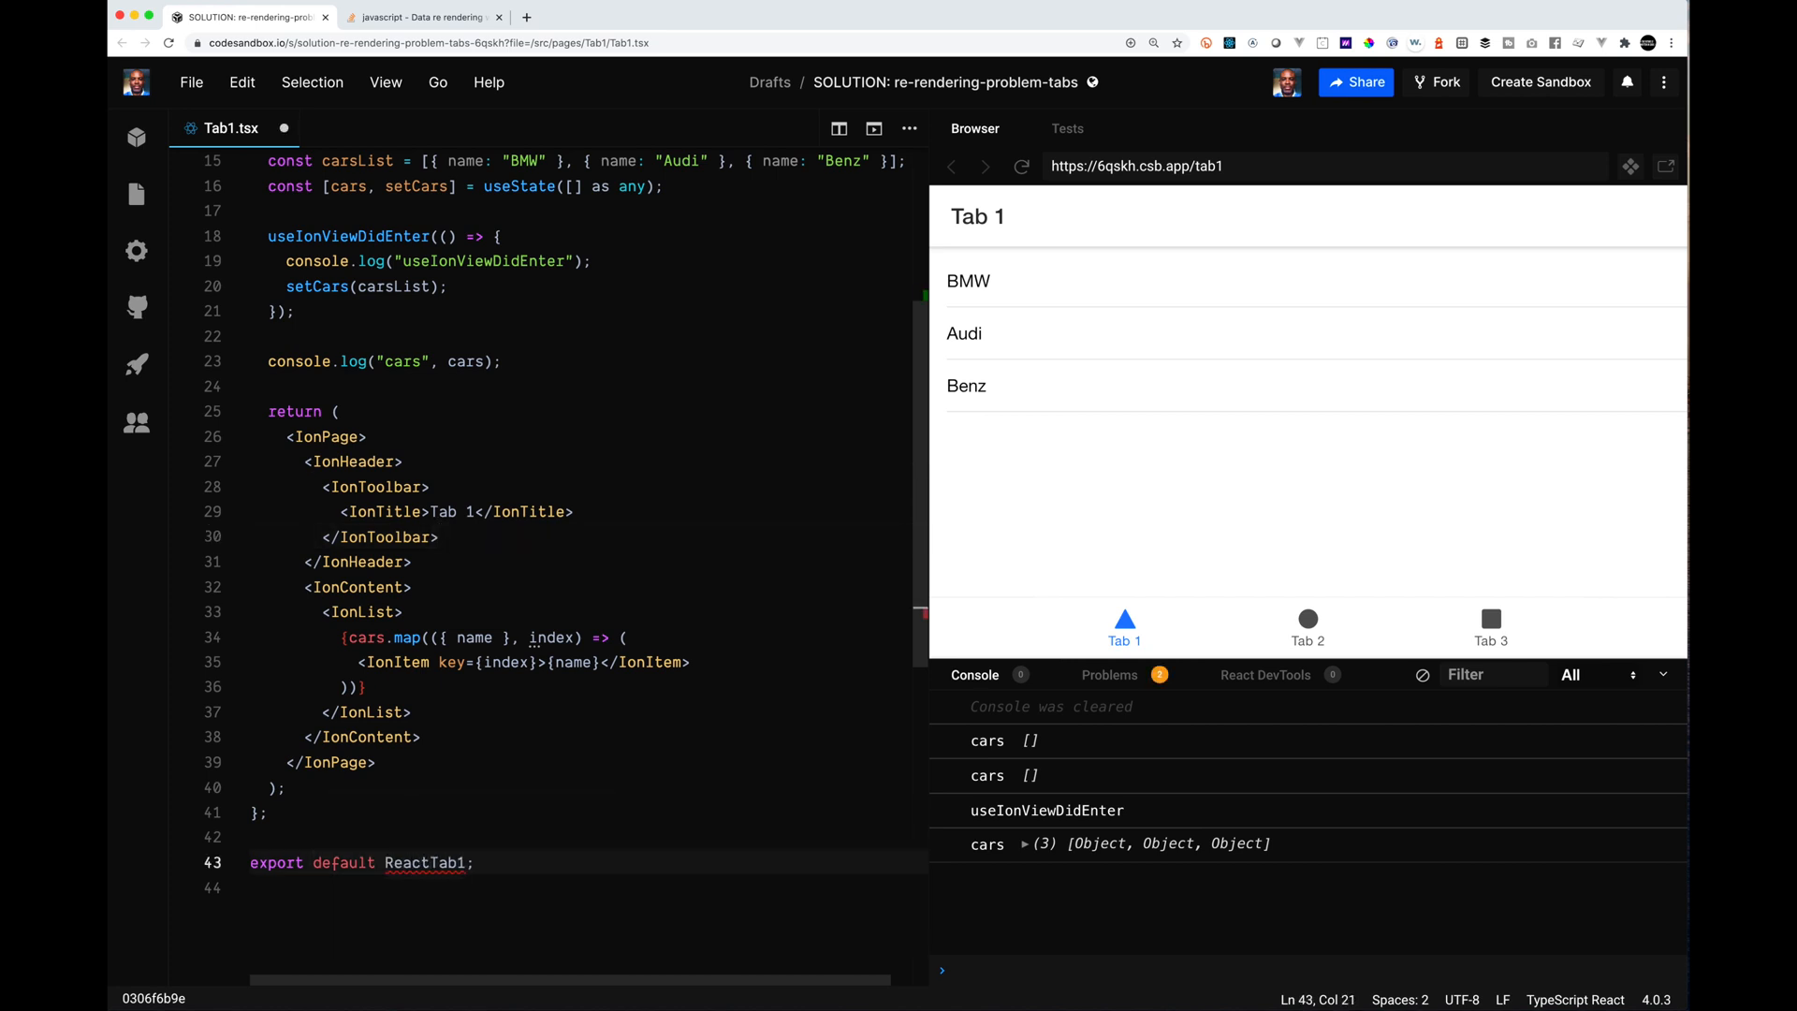
{"action": "type", "text": ".me"}
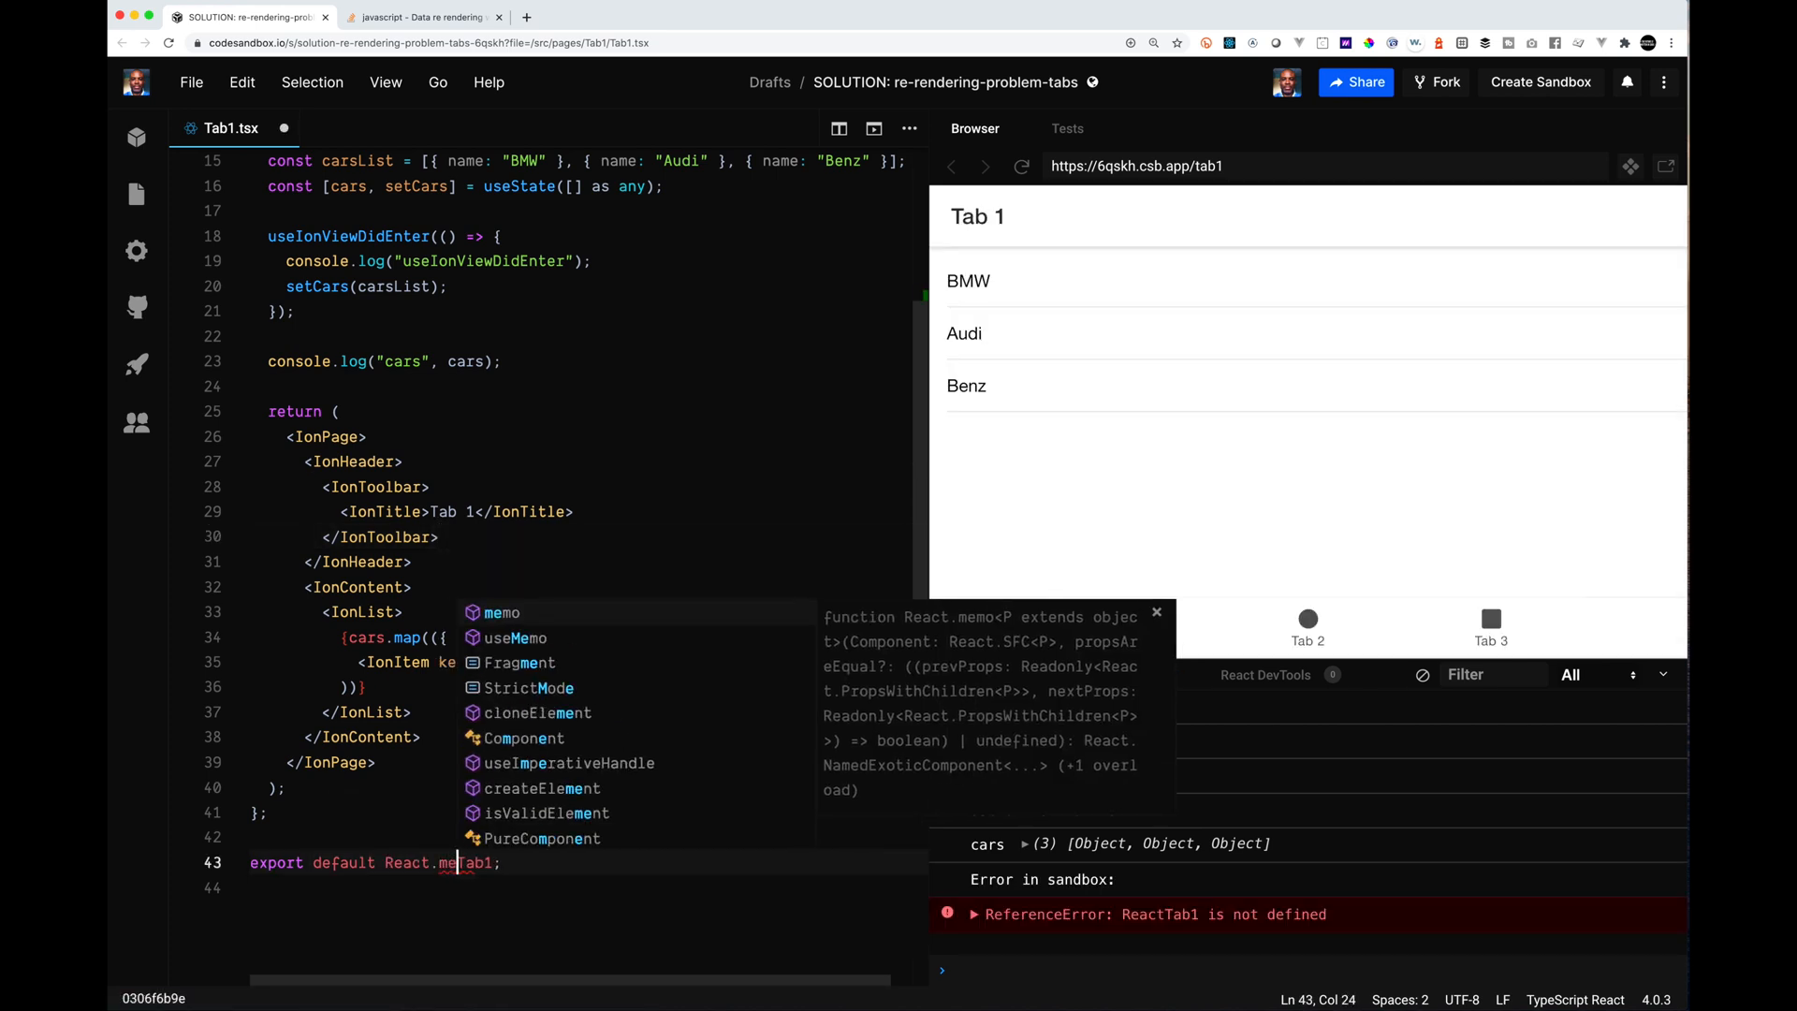
{"action": "type", "text": "mo("}
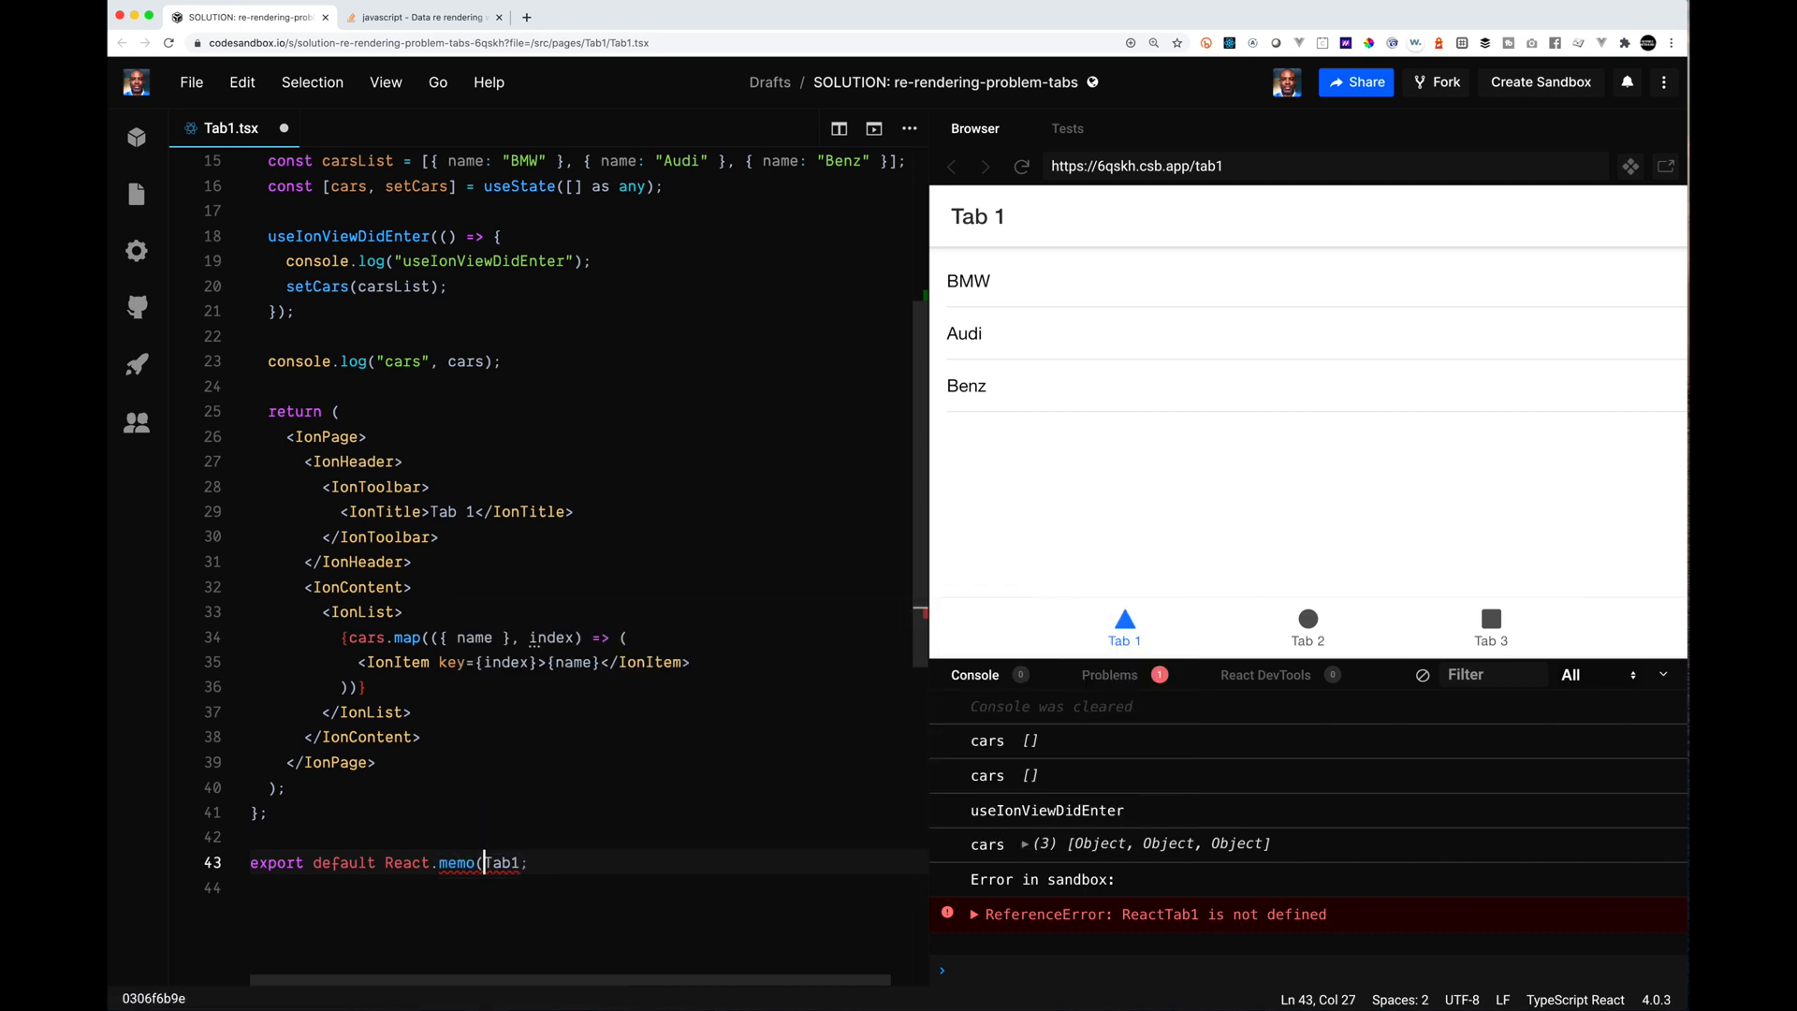
Step: Export Tab1 wrapped in React.memo, save, clear the console and reload the preview
{"action": "key", "text": "End"}
{"action": "type", "text": ")"}
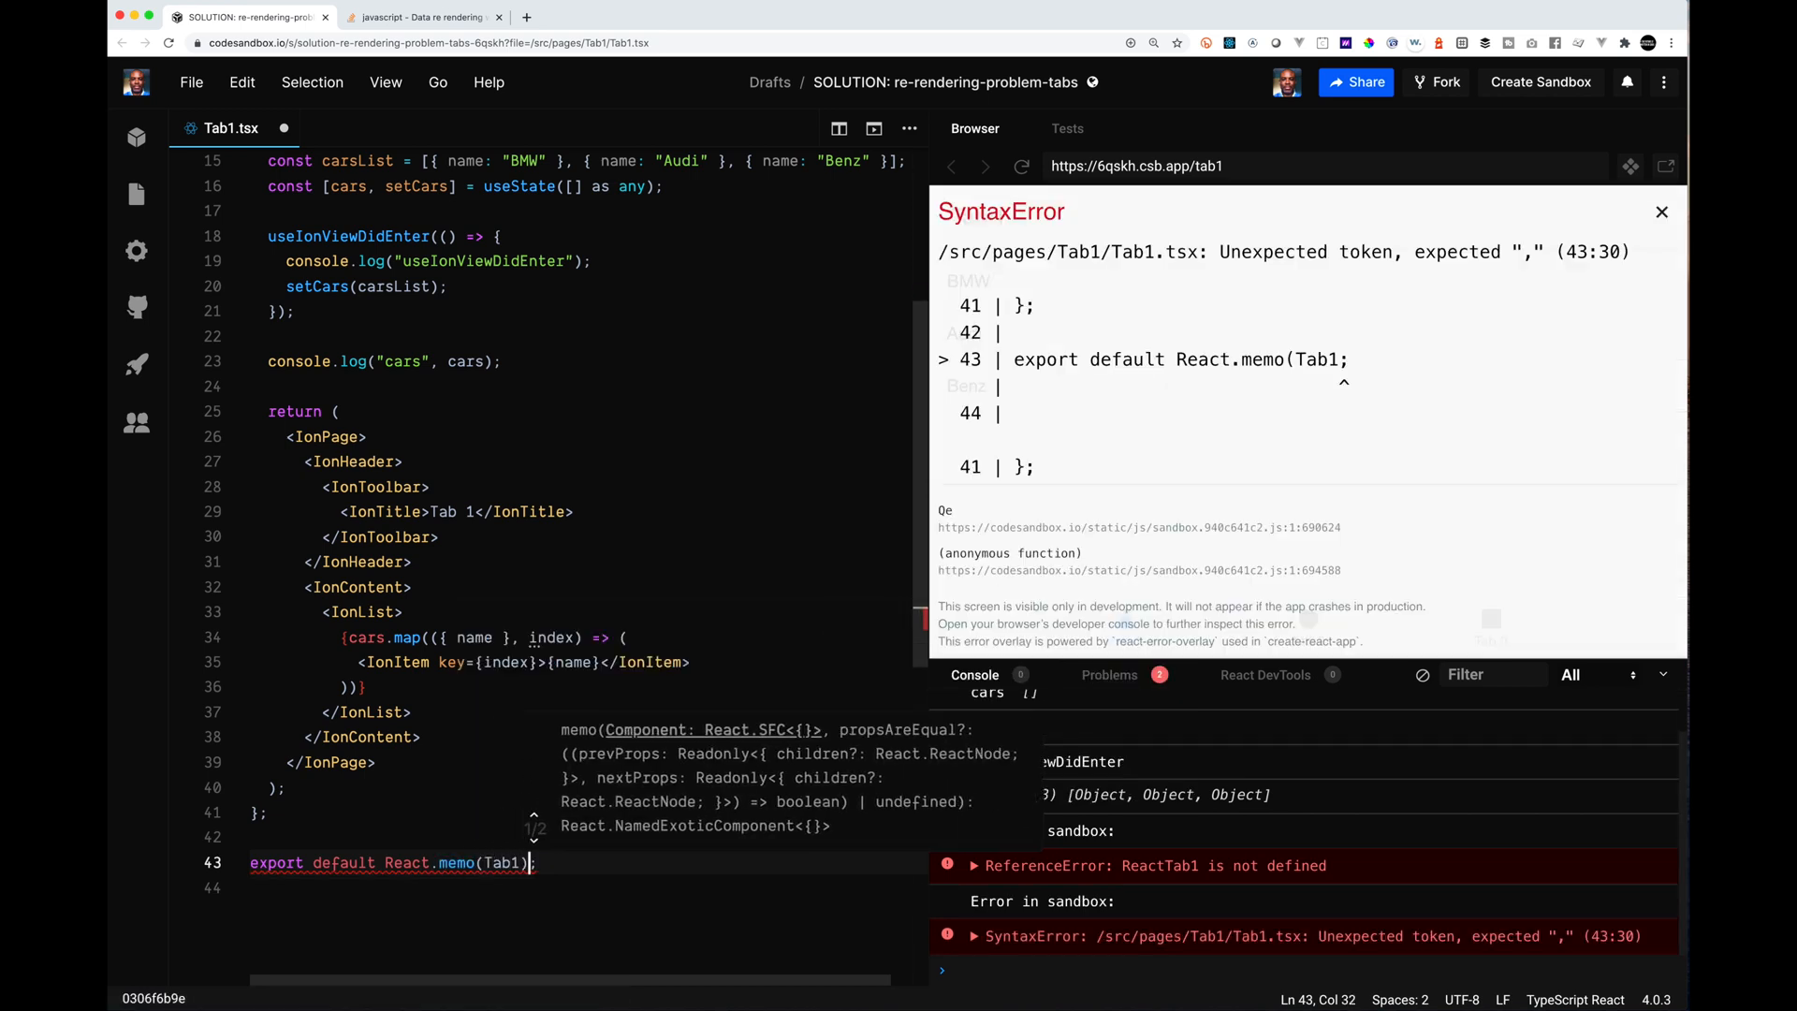
{"action": "left_click", "coordinate": [627, 836]}
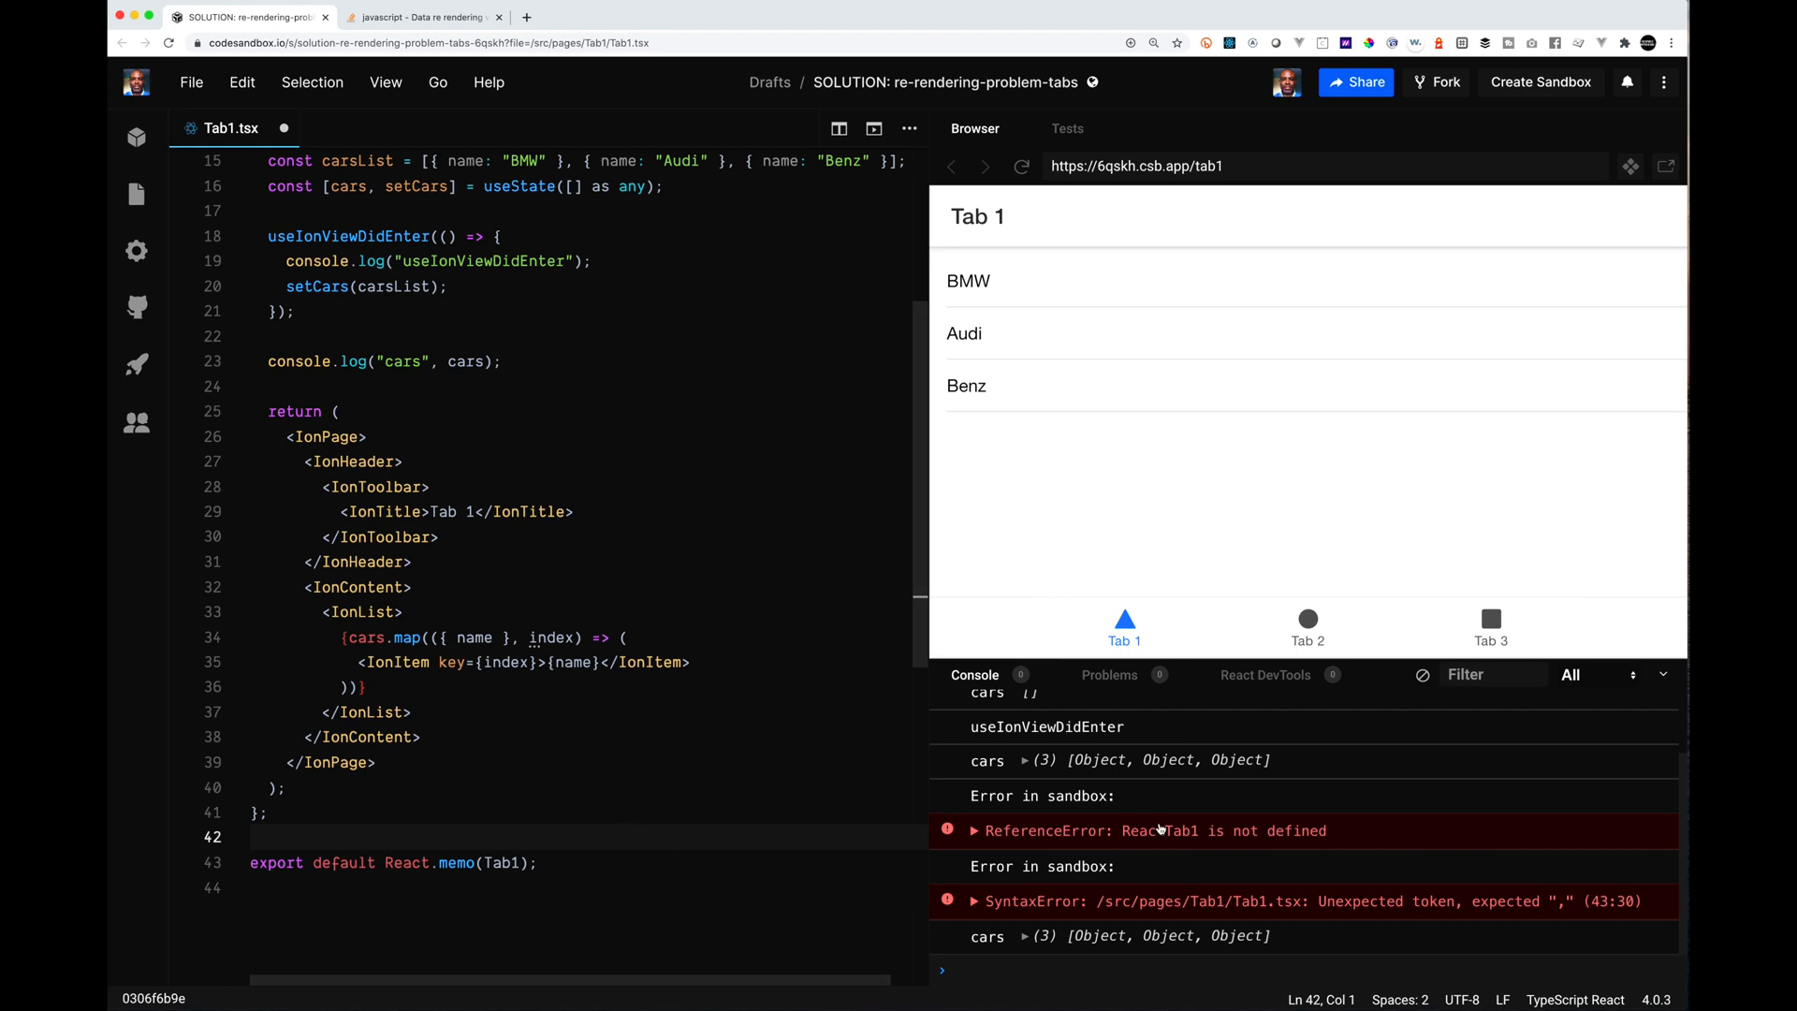
{"action": "key", "text": "super+s"}
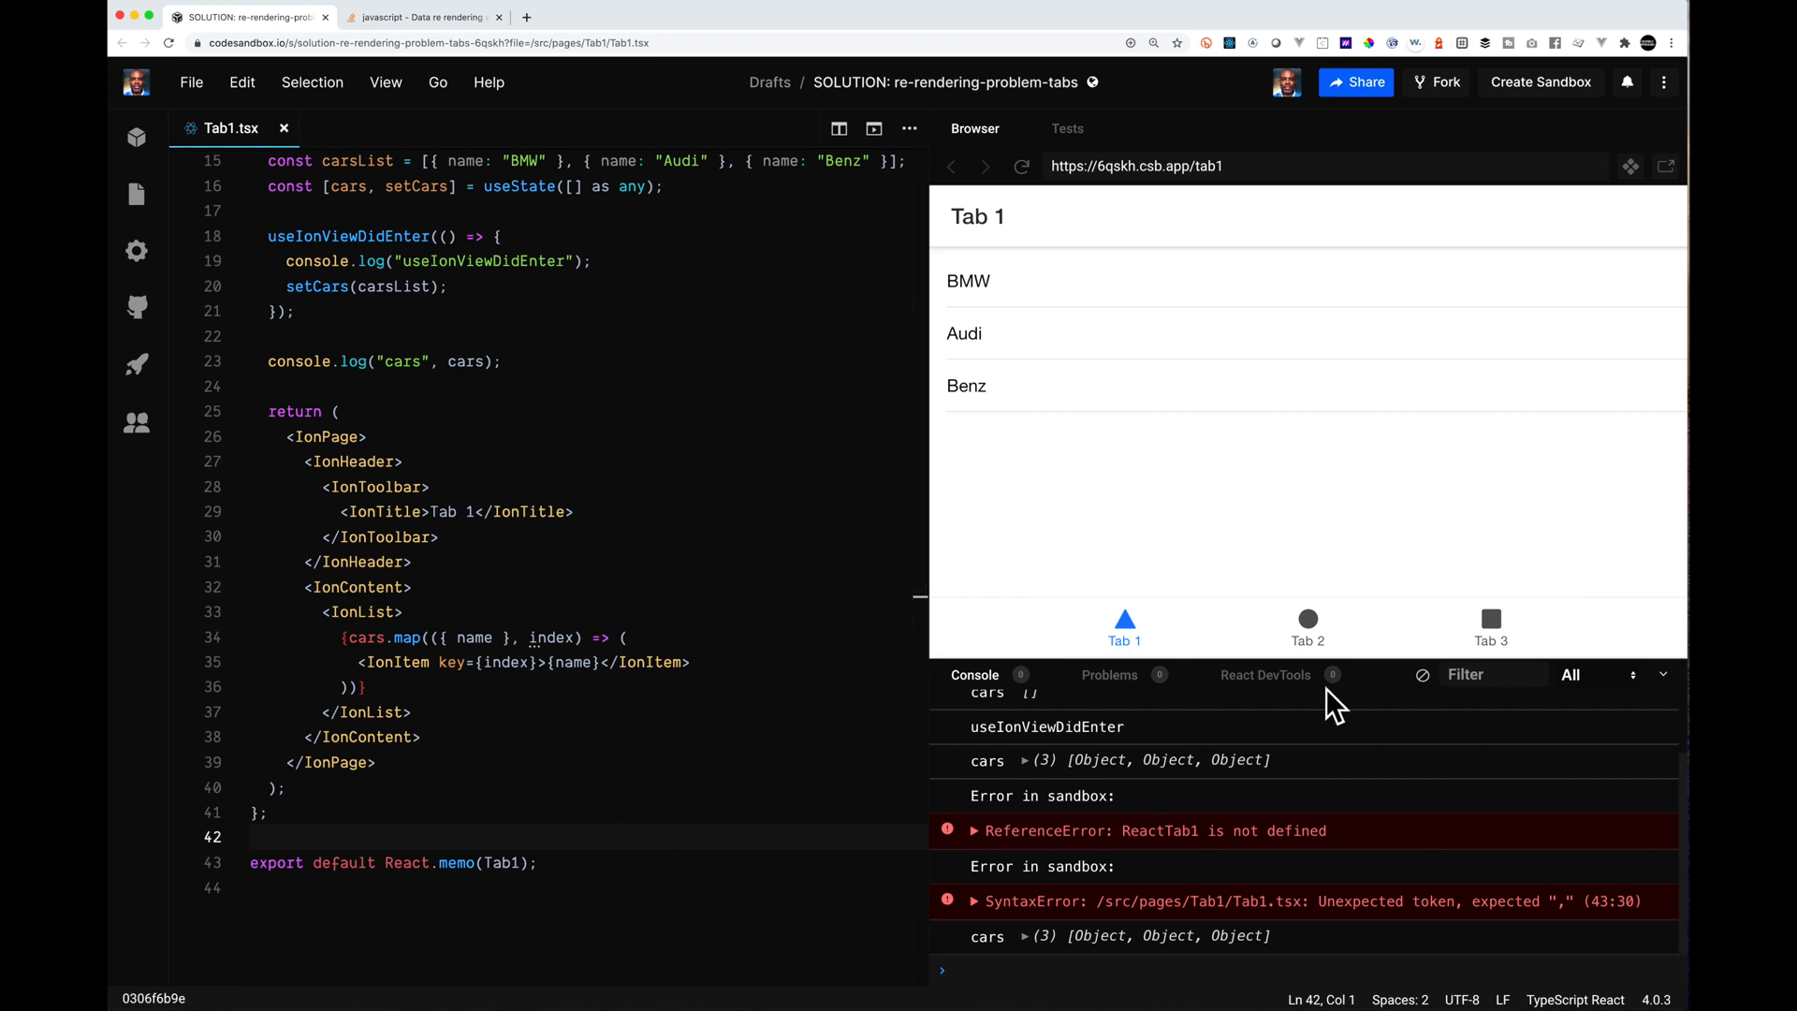
{"action": "left_click", "coordinate": [1421, 674]}
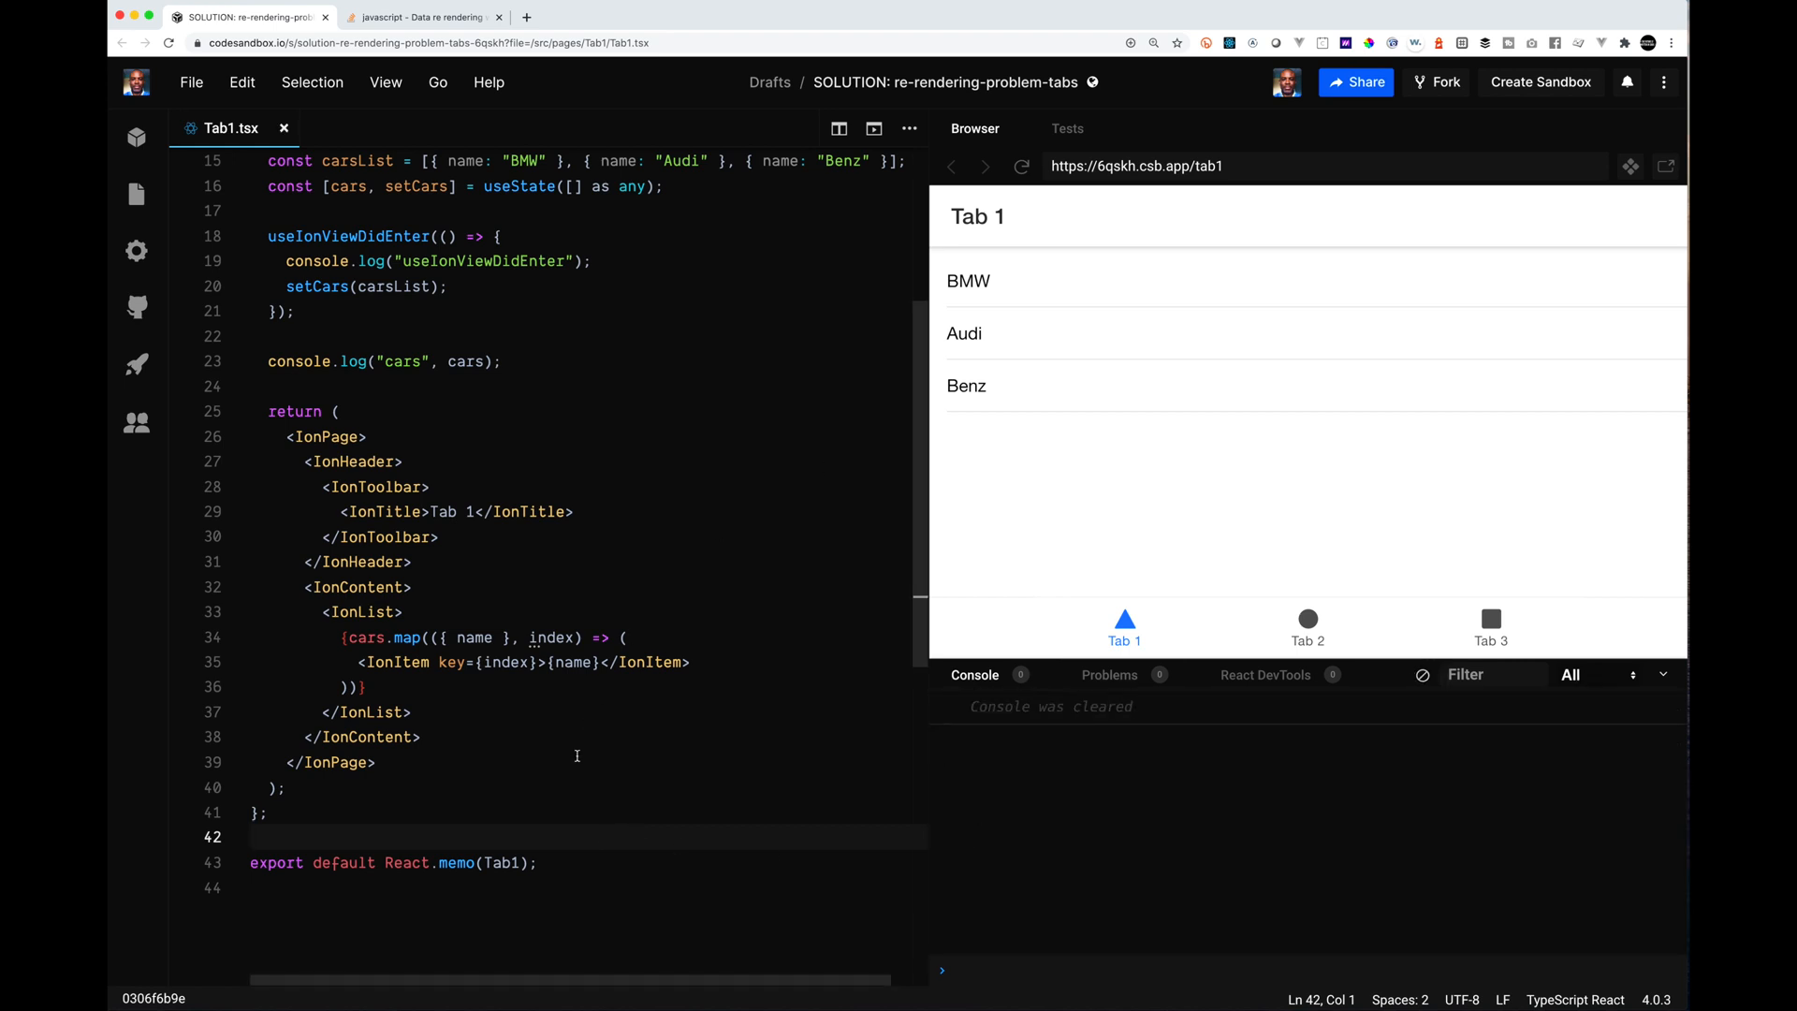
{"action": "left_click", "coordinate": [1020, 166]}
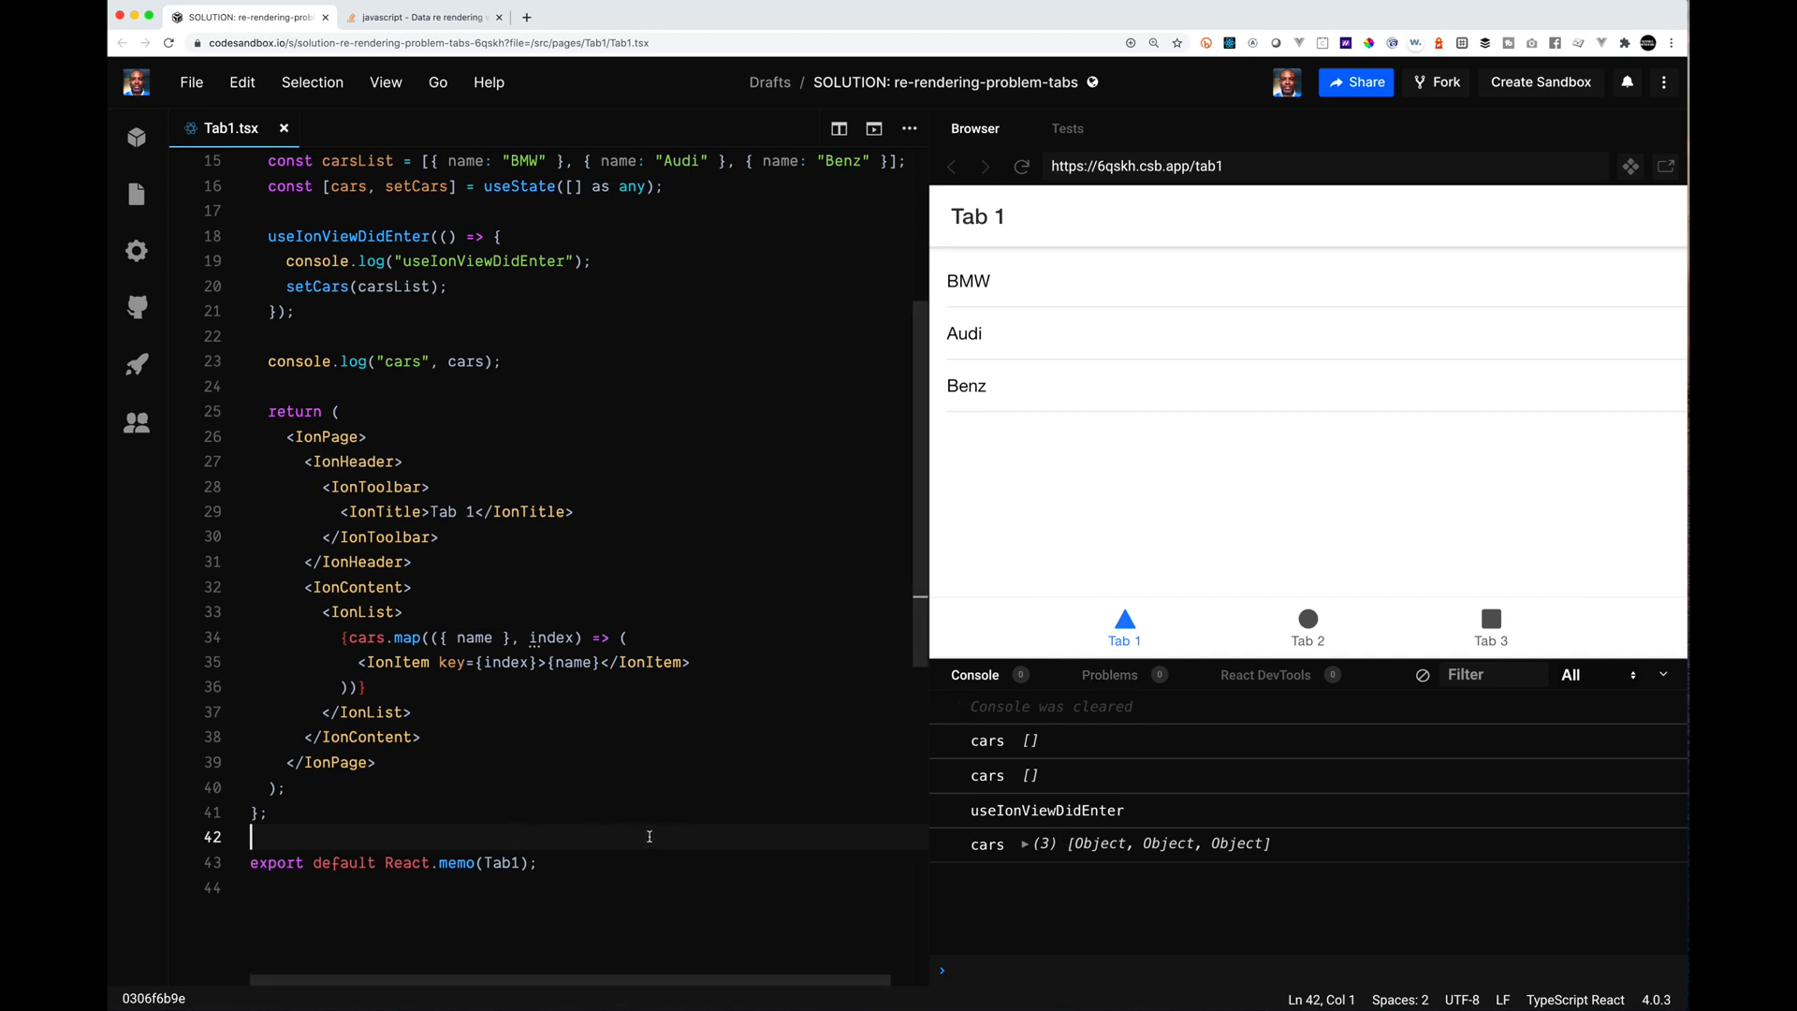
Step: Remove the React.memo( ) wrapper so Tab1 is exported plainly, and save the file
{"action": "left_click", "coordinate": [559, 854]}
{"action": "key", "text": "BackSpace"}
{"action": "key", "text": "BackSpace"}
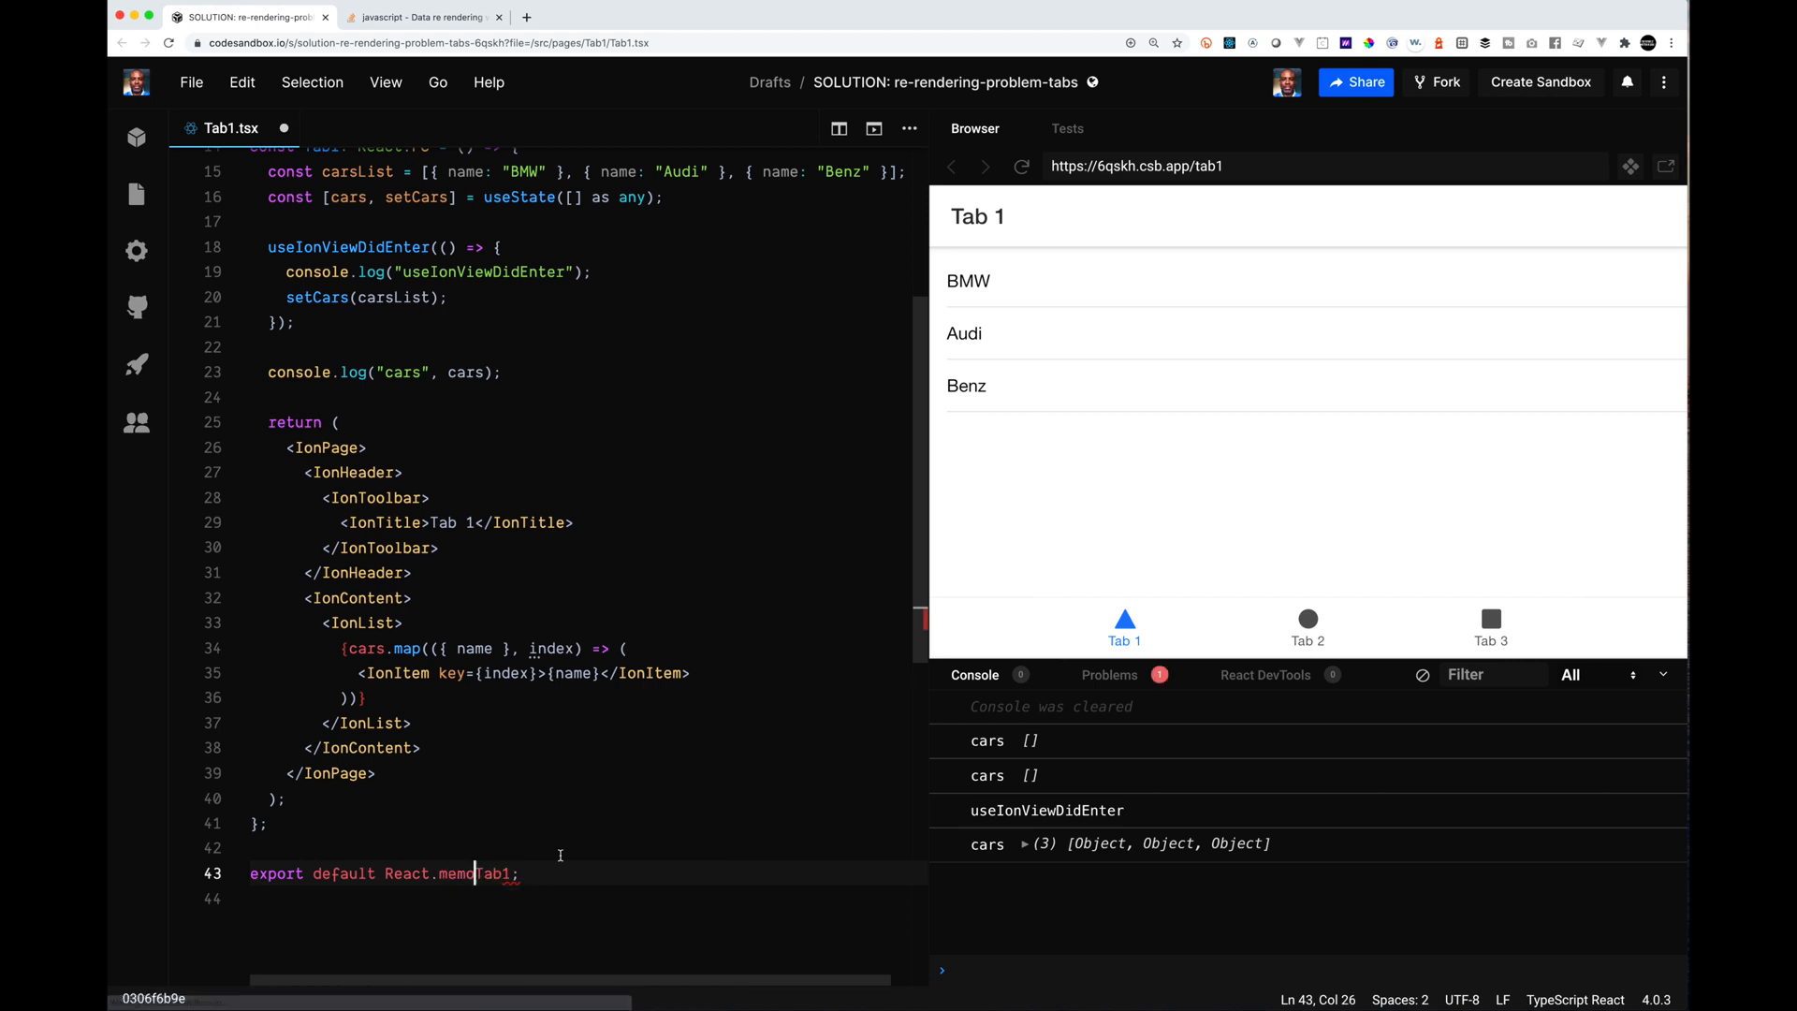
{"action": "key", "text": "BackSpace"}
{"action": "key", "text": "BackSpace"}
{"action": "key", "text": "BackSpace"}
{"action": "left_click", "coordinate": [624, 810]}
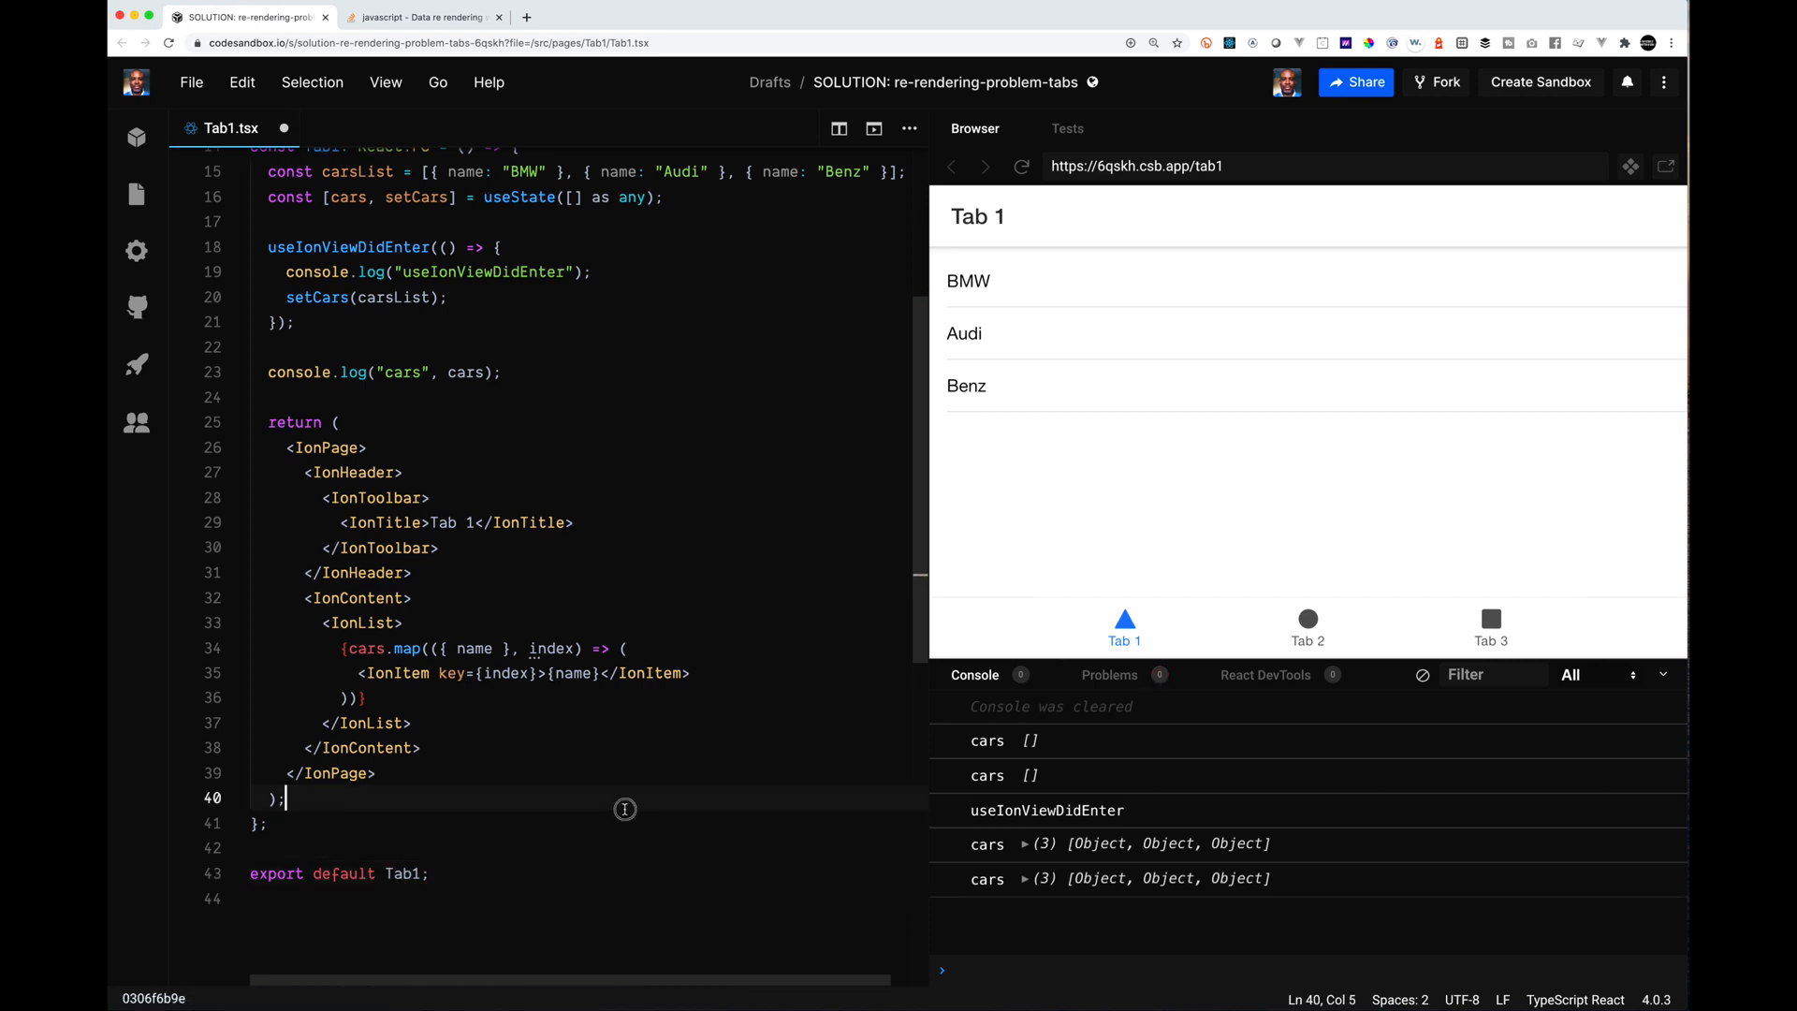
{"action": "key", "text": "ctrl+s"}
{"action": "scroll", "coordinate": [624, 811], "scroll_direction": "down", "scroll_amount": 3}
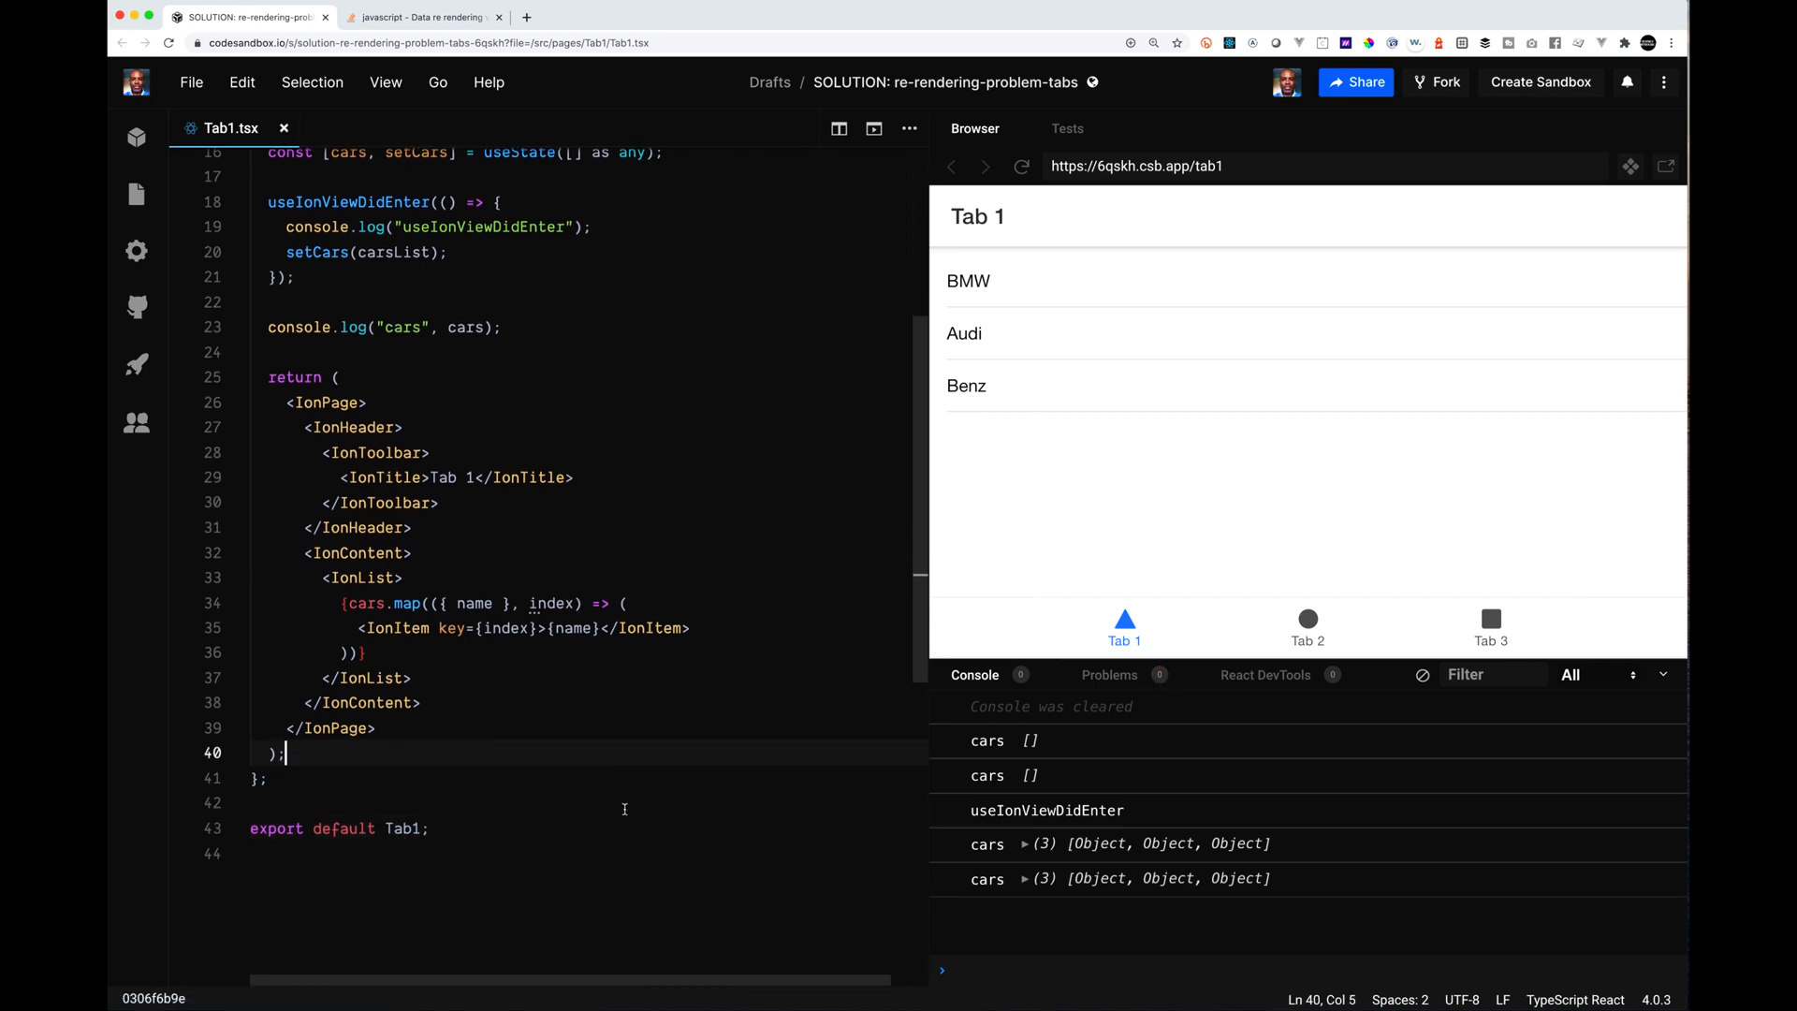
{"action": "scroll", "coordinate": [625, 810], "scroll_direction": "down", "scroll_amount": 2}
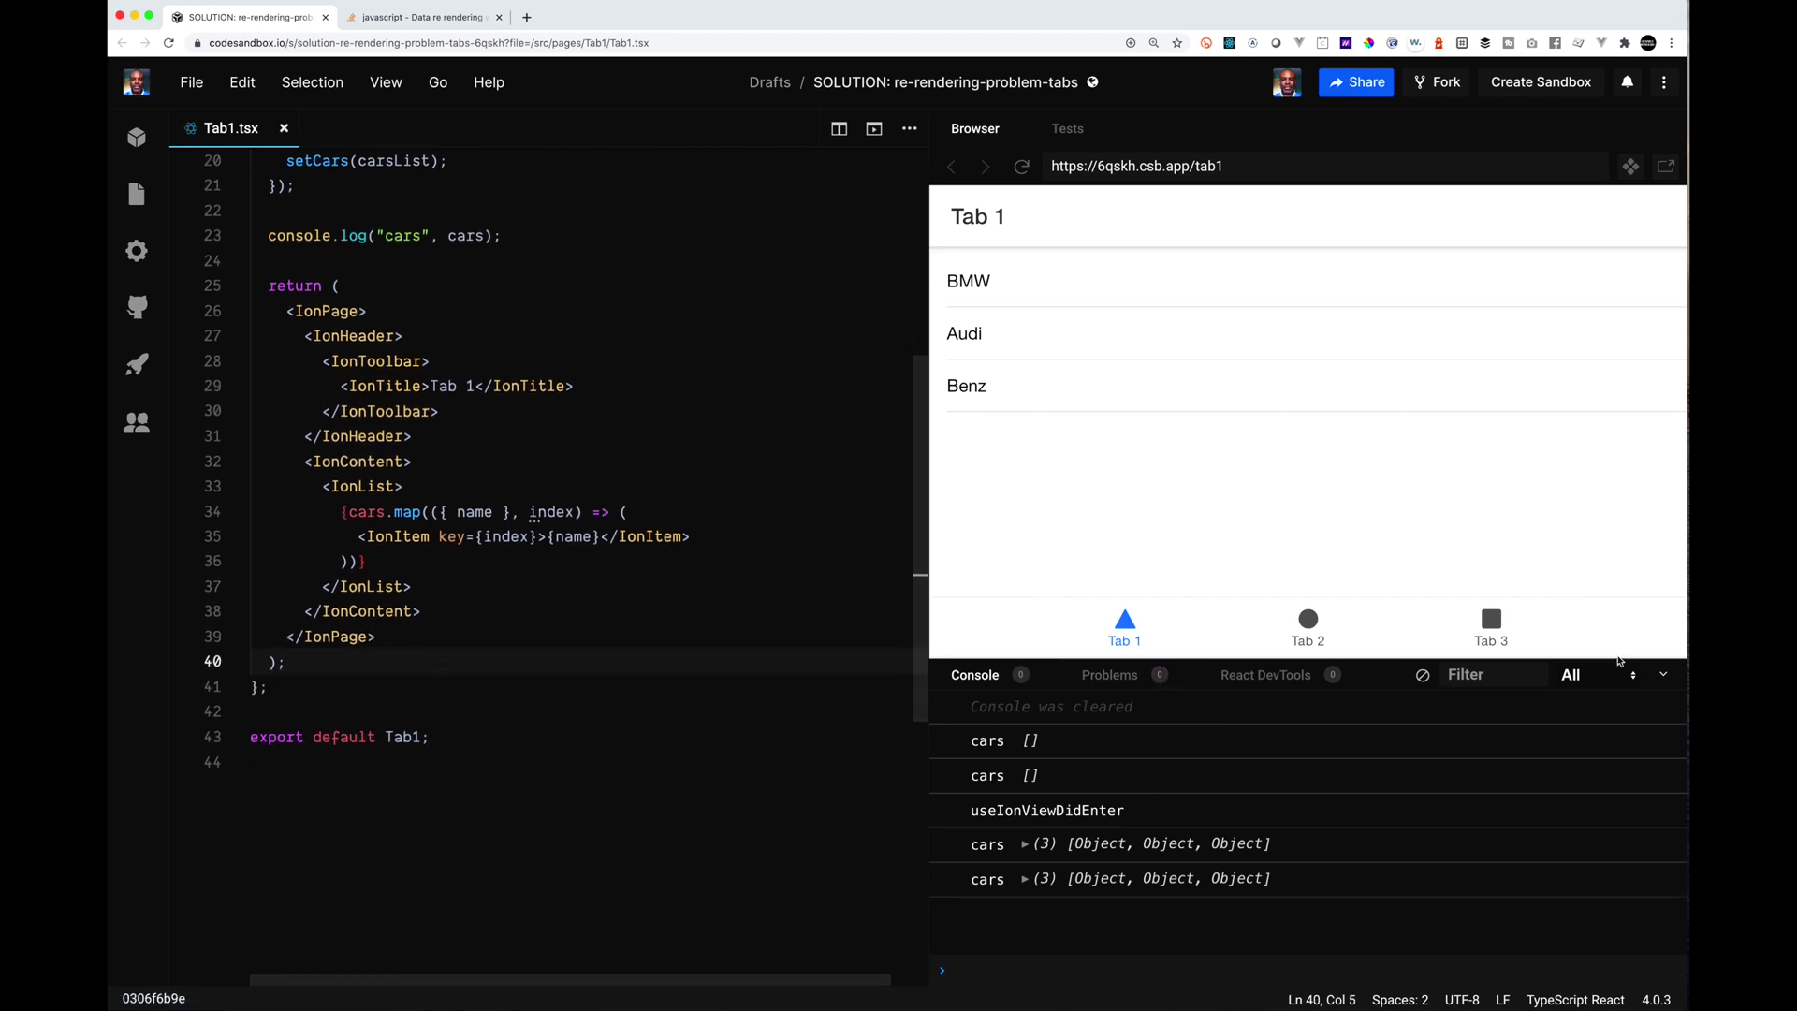
Step: Clear the console, reload the preview and switch it to Tab 2 then Tab 3
{"action": "left_click", "coordinate": [1425, 676]}
{"action": "left_click", "coordinate": [1021, 166]}
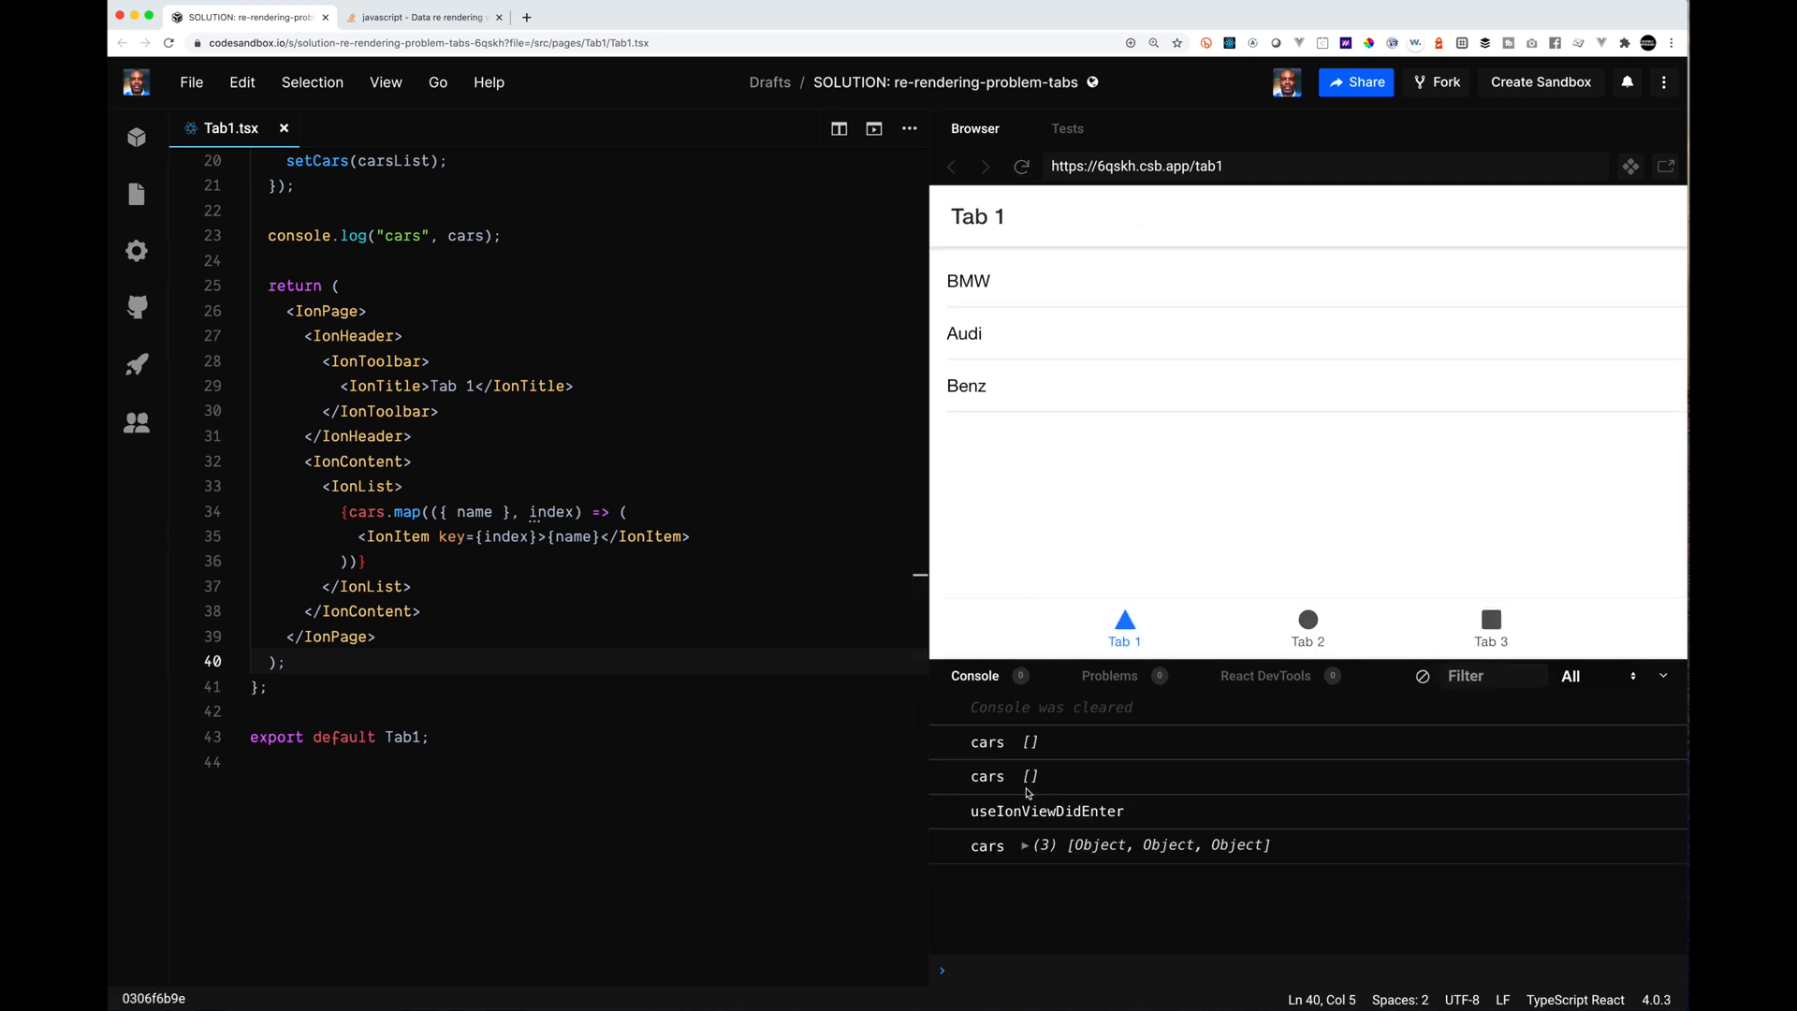
{"action": "left_click", "coordinate": [1307, 627]}
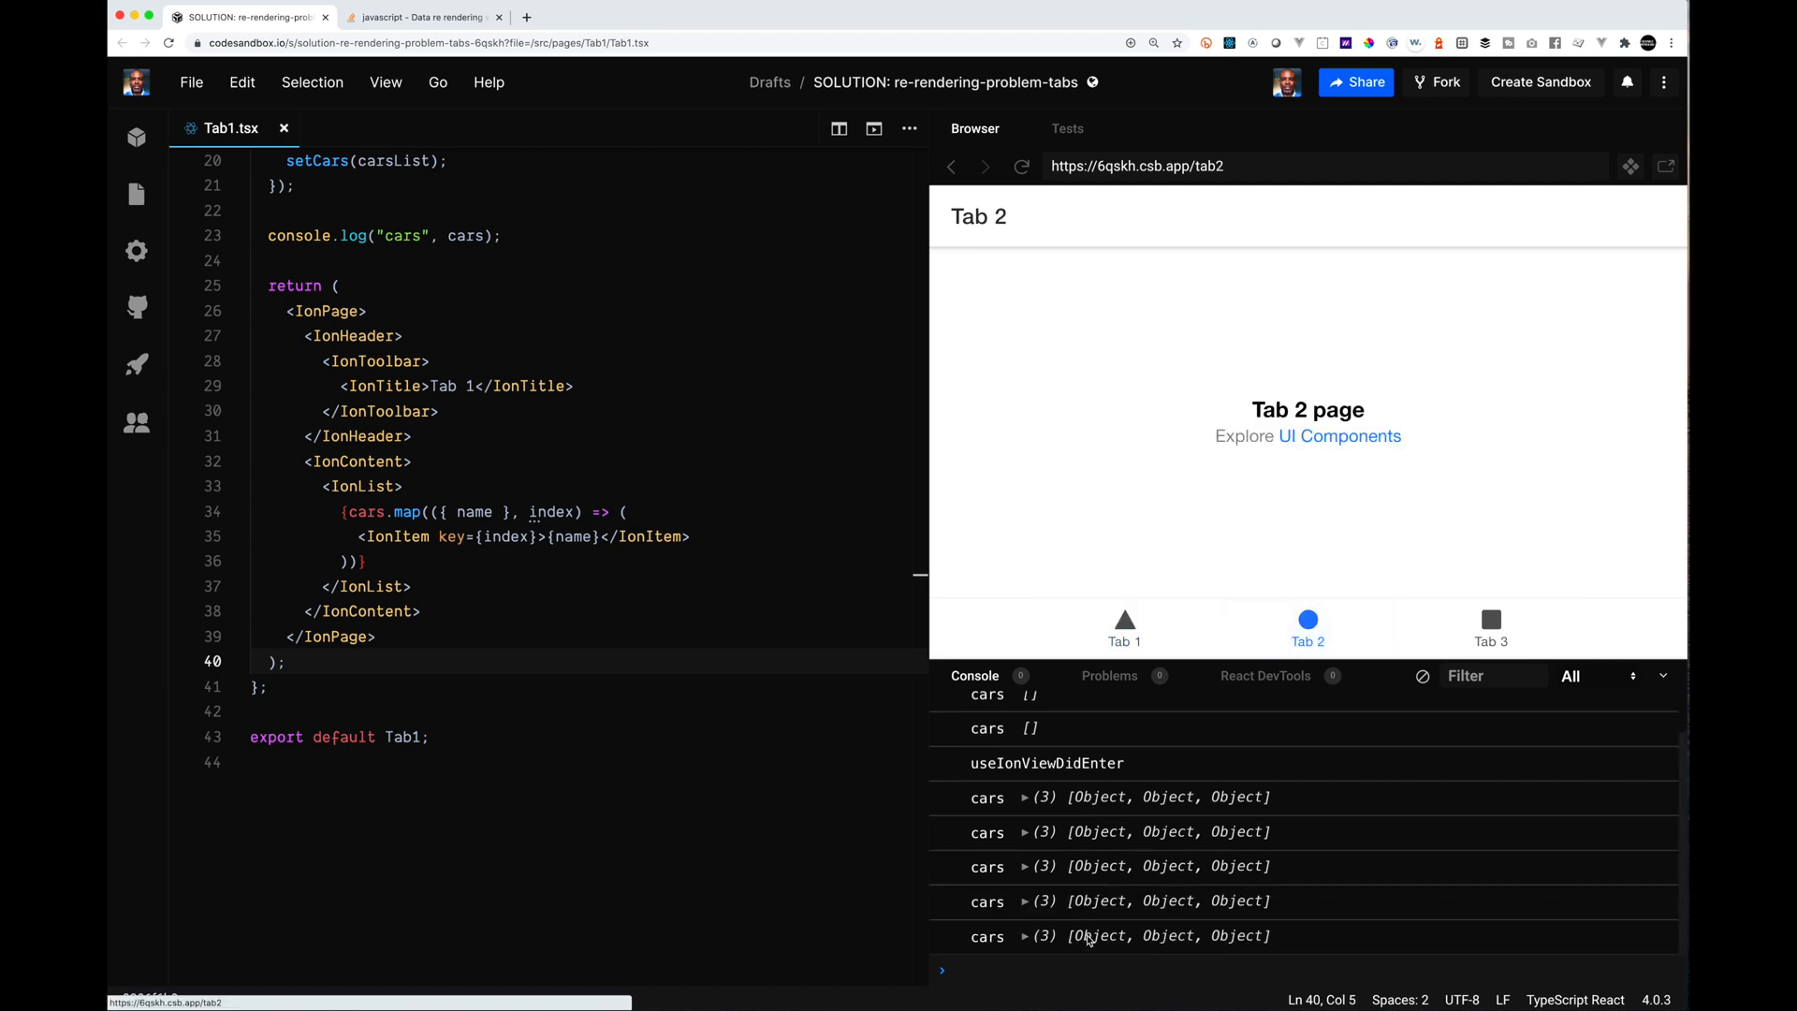
{"action": "left_click", "coordinate": [1492, 623]}
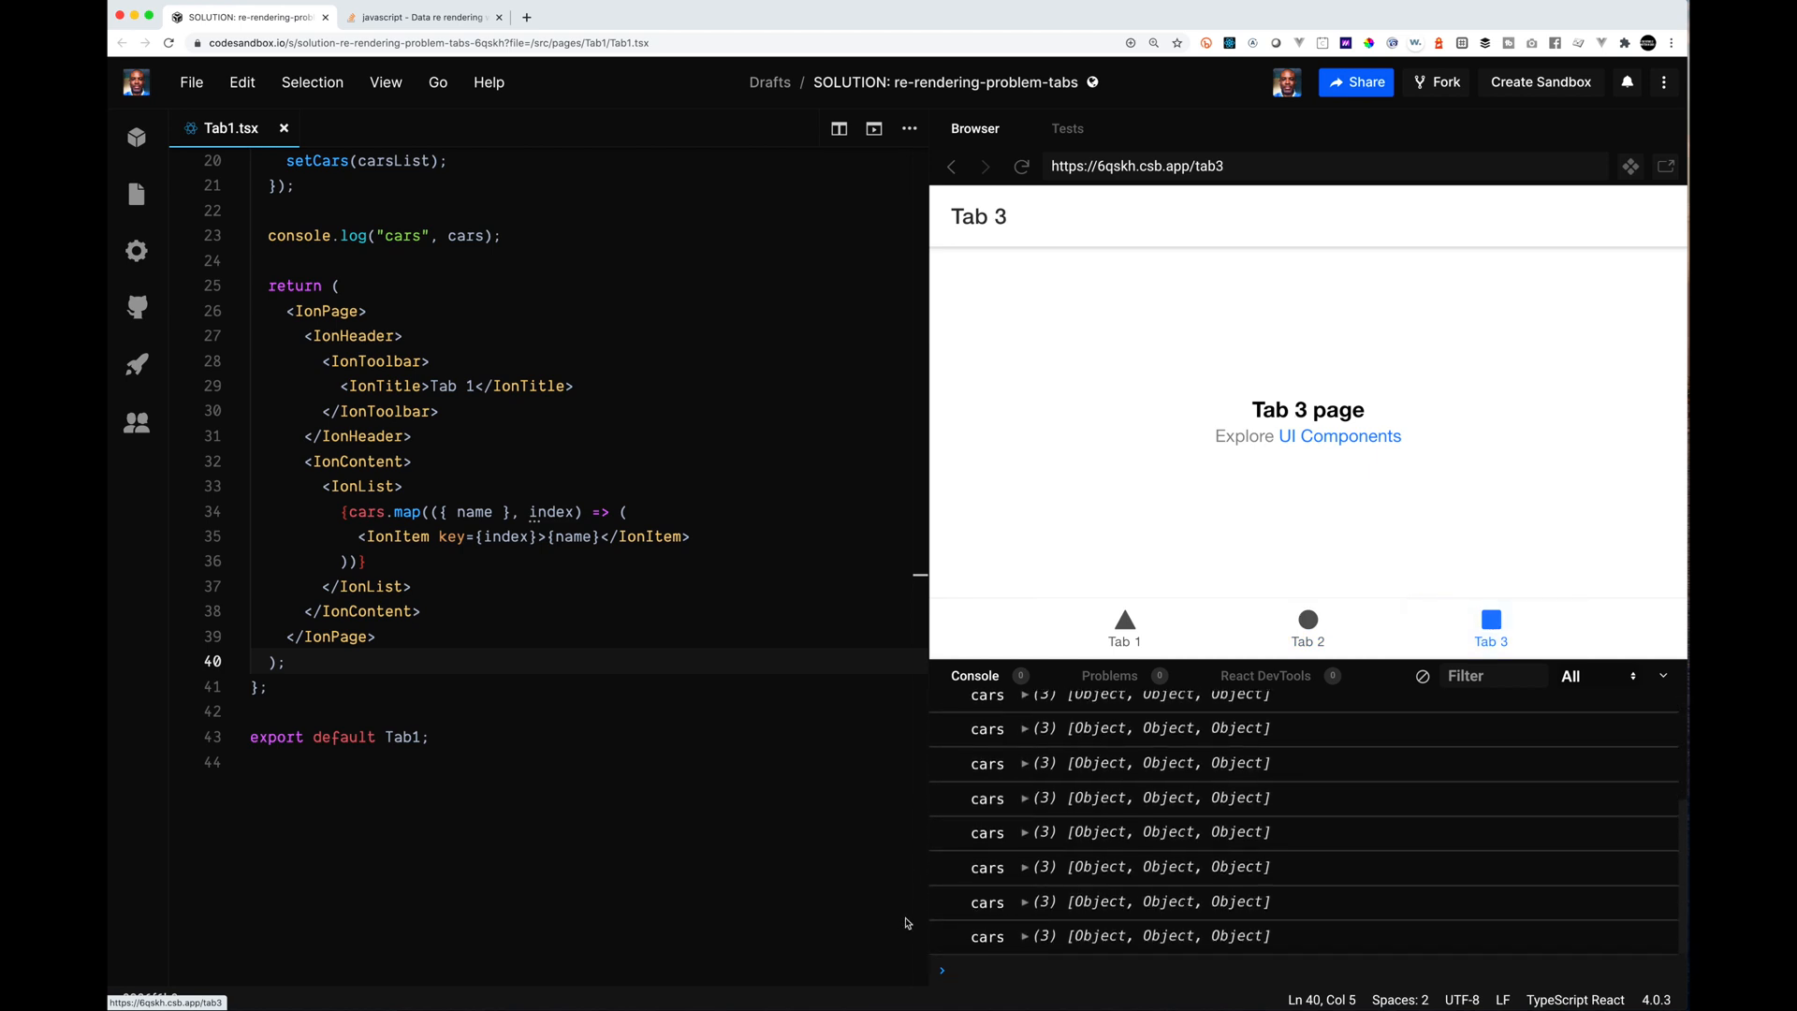
{"action": "left_click", "coordinate": [539, 762]}
Step: Restore the parentheses so the export reads React.memo(Tab1)
{"action": "left_click", "coordinate": [385, 737]}
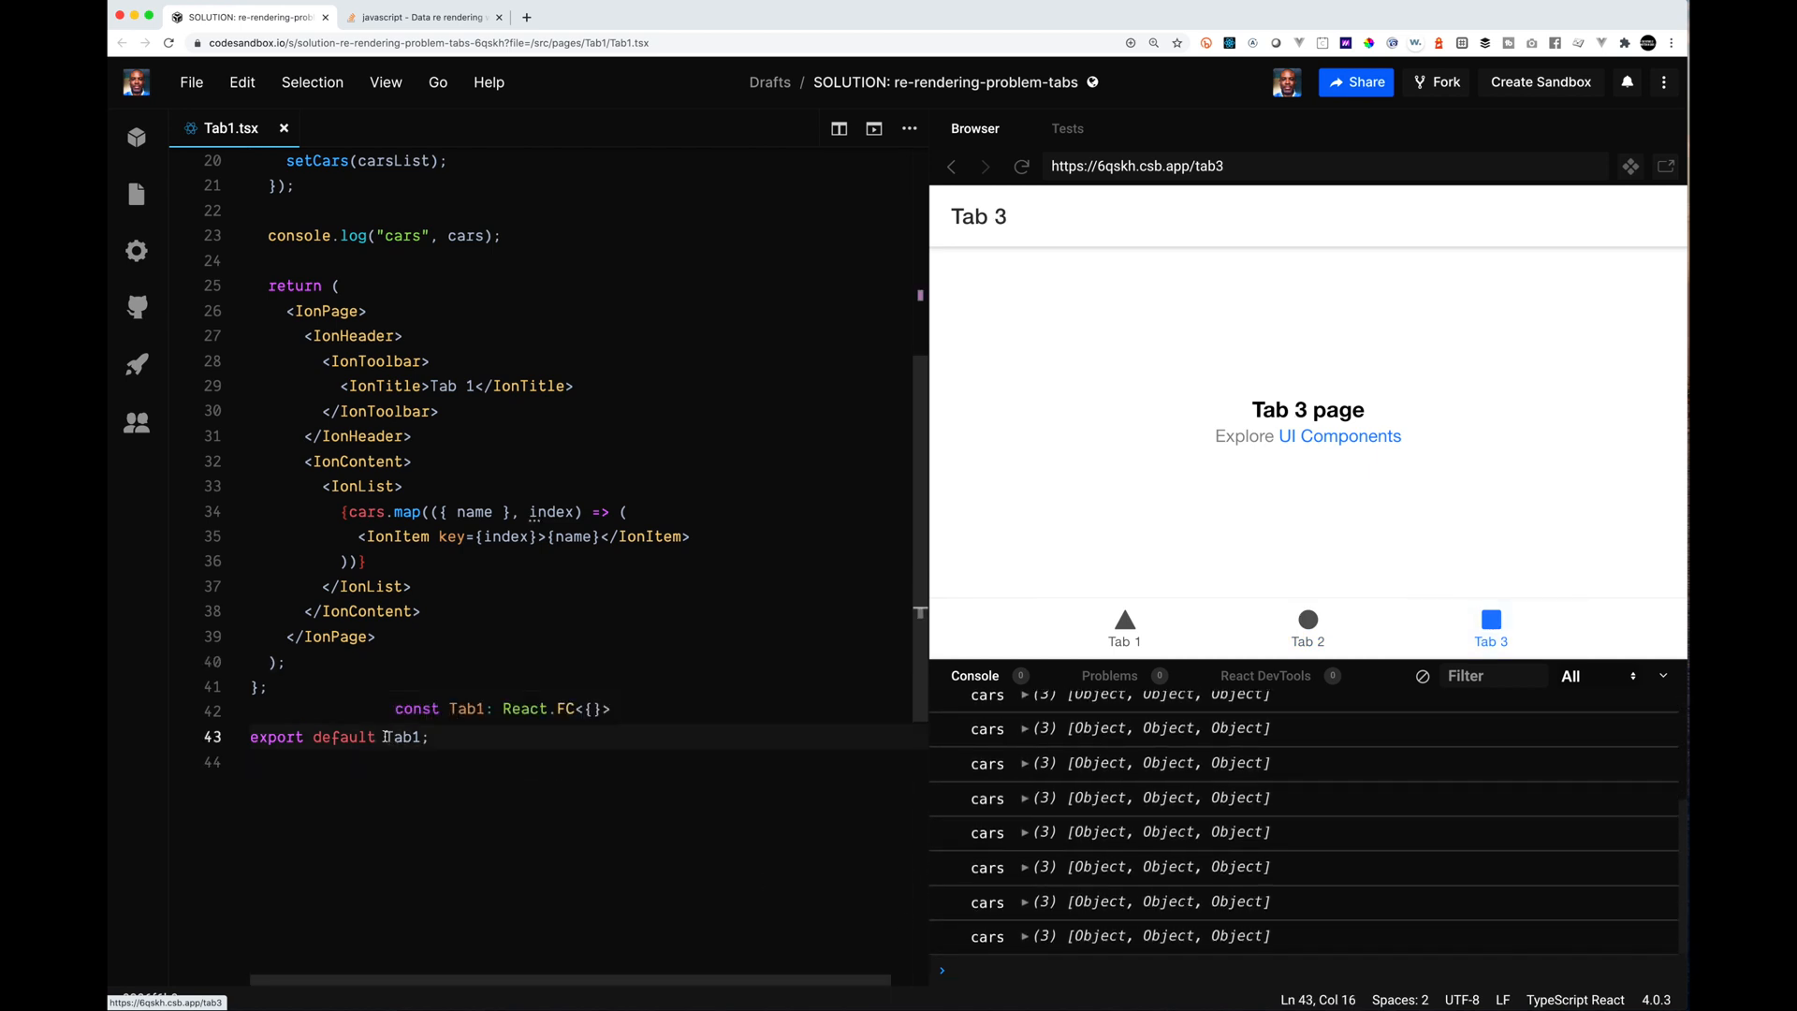
{"action": "type", "text": "React."}
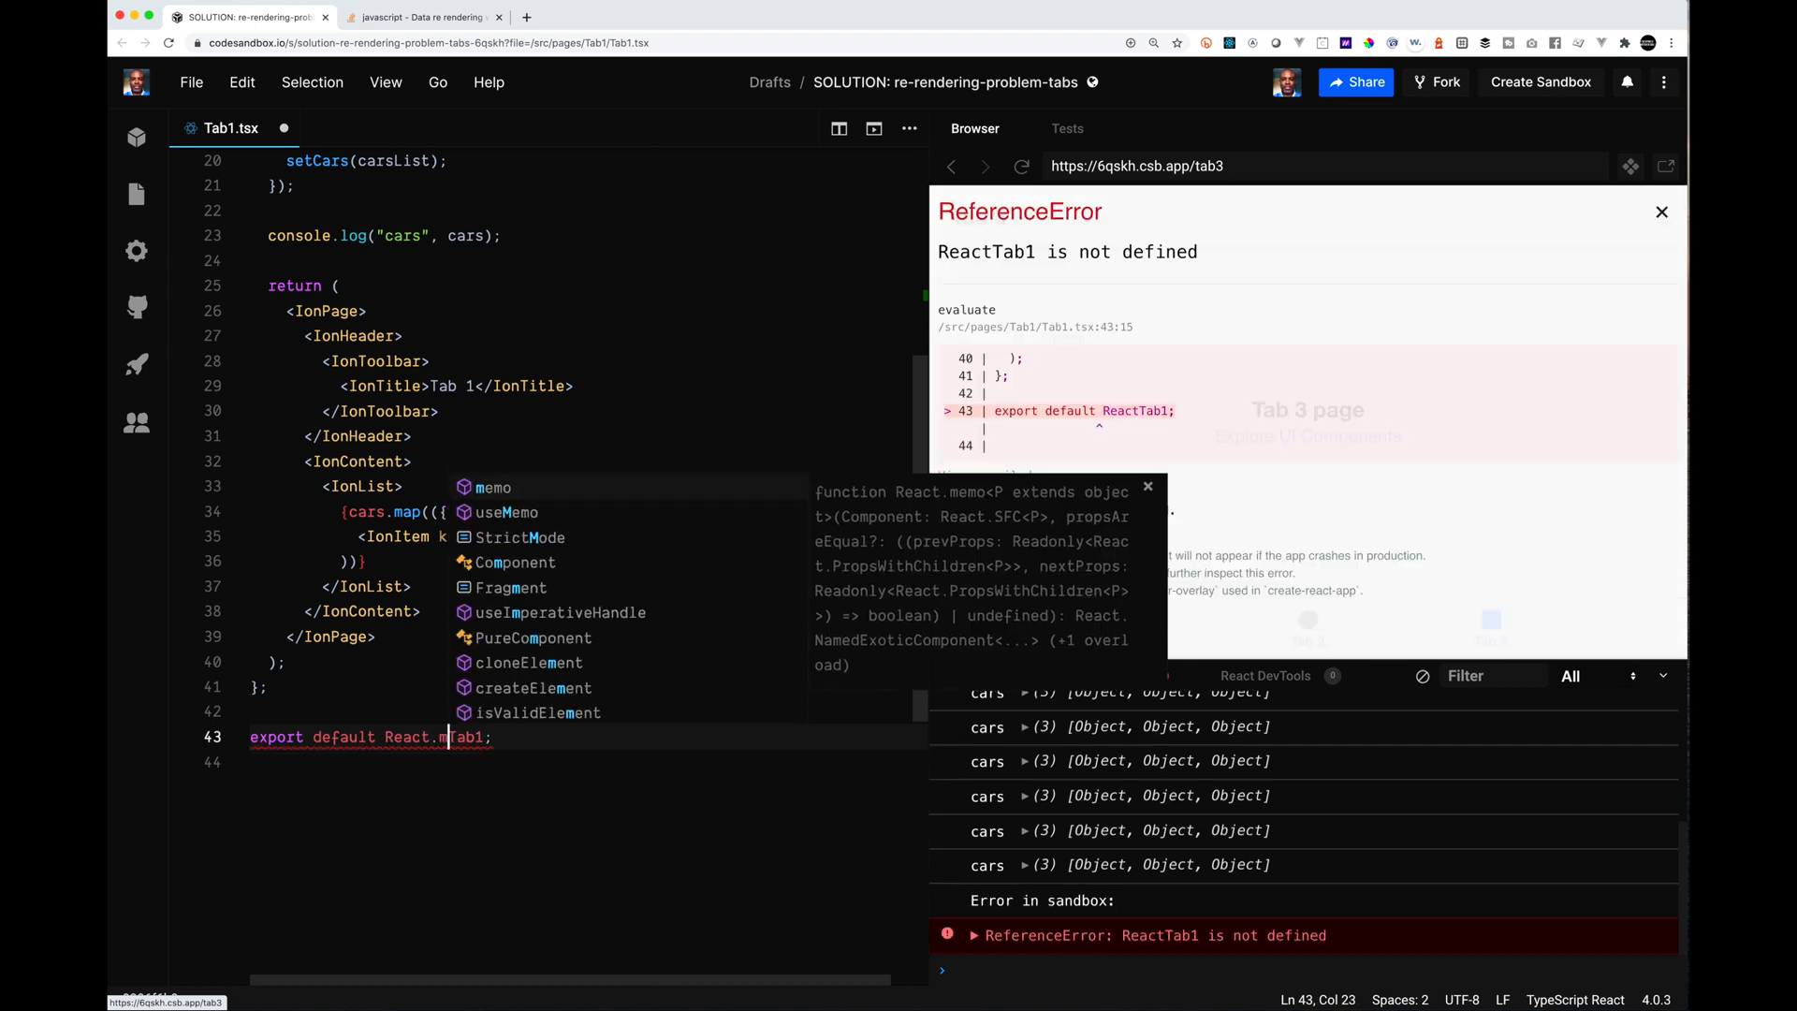
{"action": "type", "text": "mem"}
{"action": "type", "text": "o"}
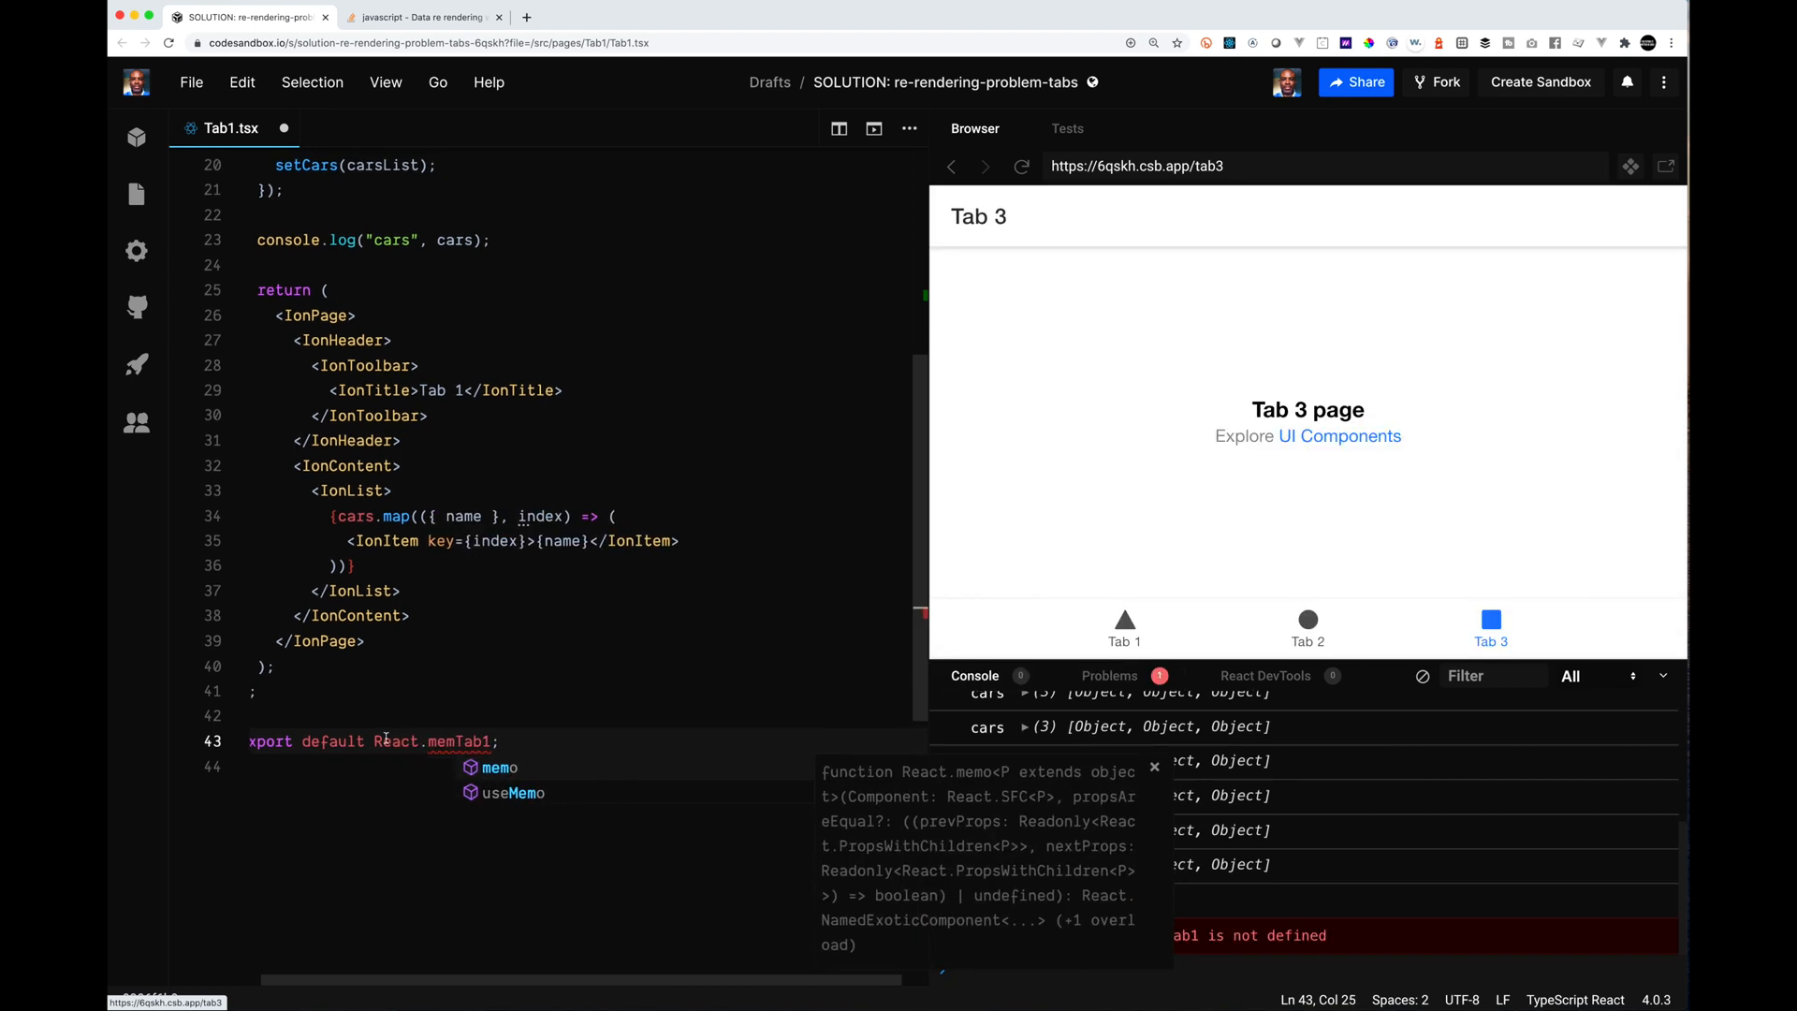
{"action": "type", "text": "("}
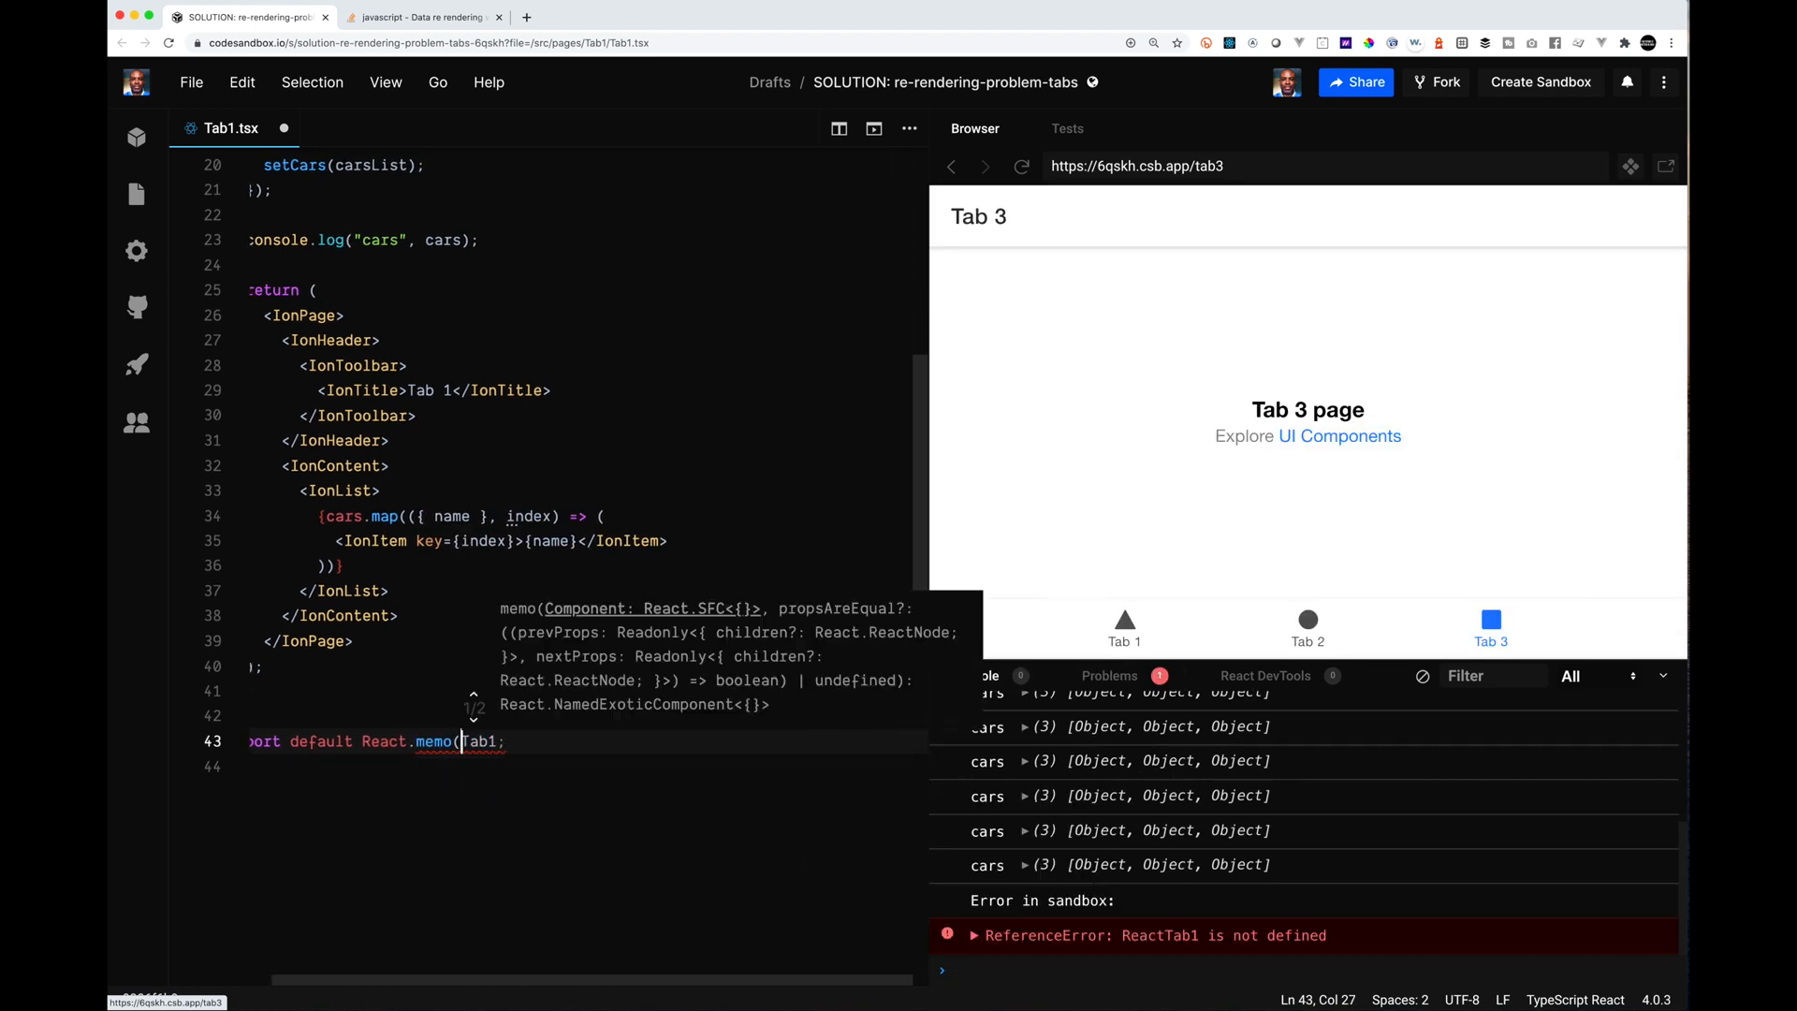
{"action": "key", "text": "End"}
{"action": "key", "text": "Left"}
{"action": "type", "text": ")"}
{"action": "key", "text": "Escape"}
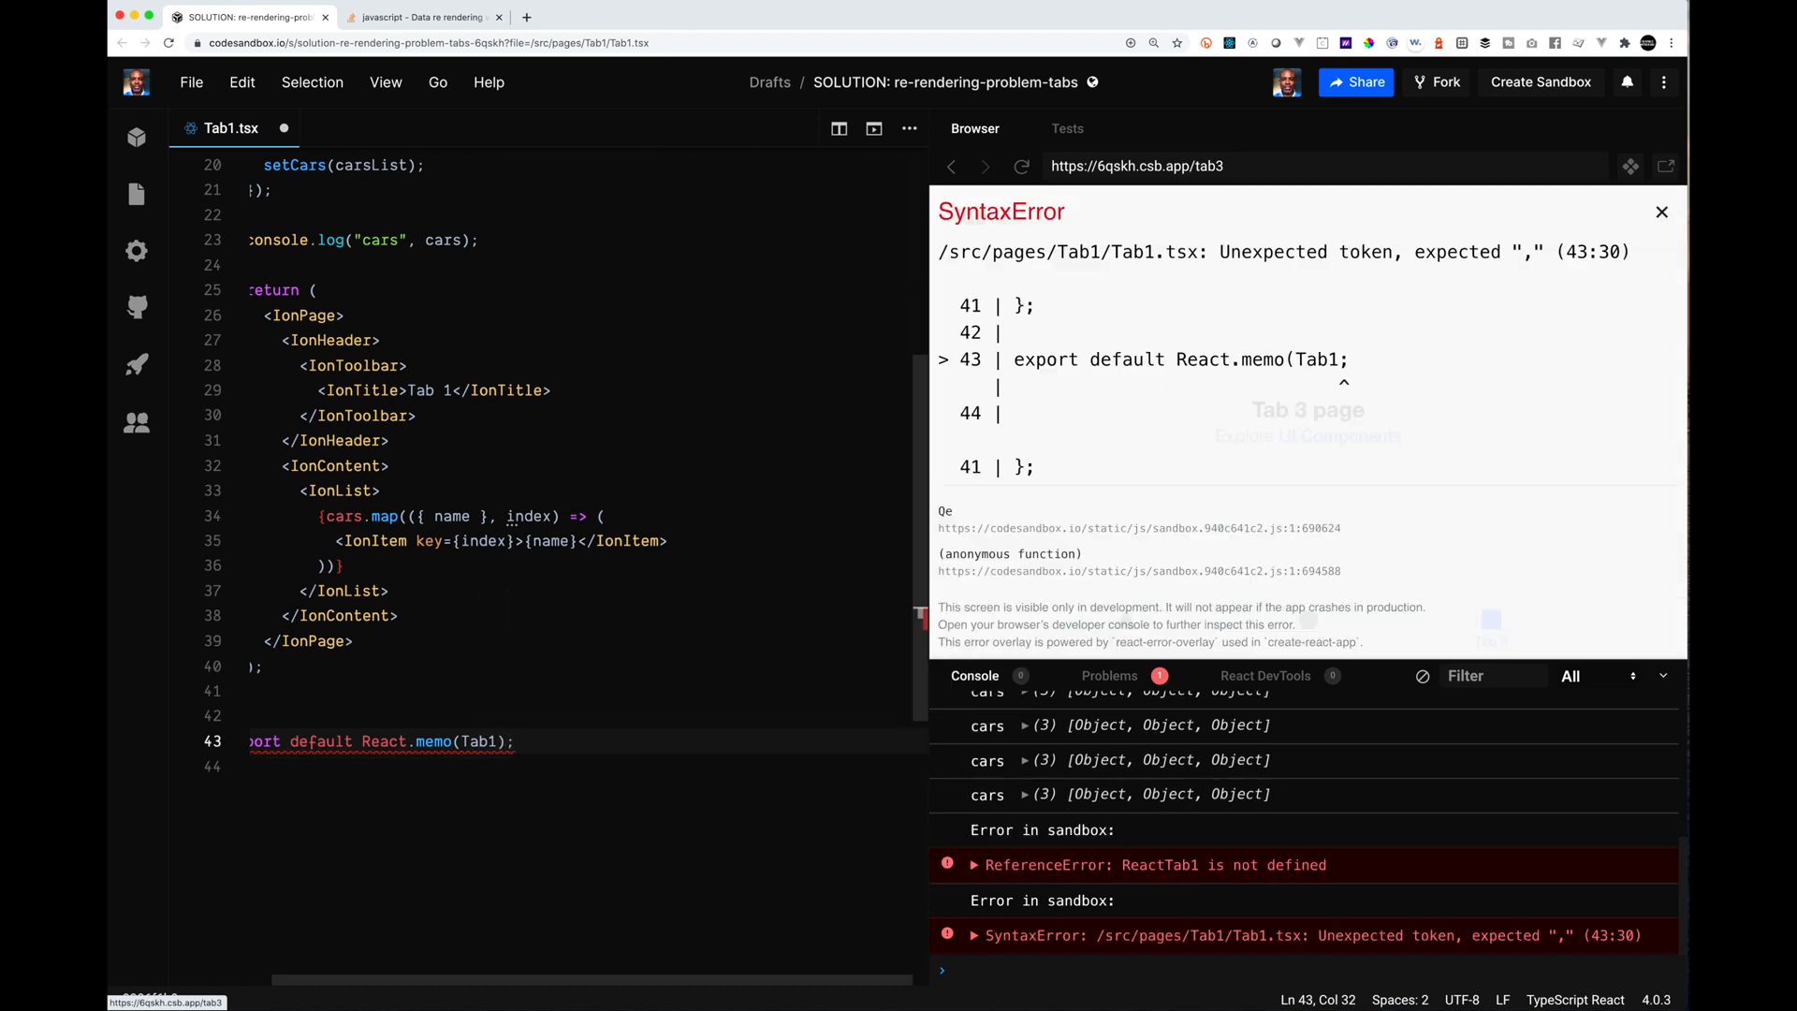
{"action": "left_click", "coordinate": [622, 713]}
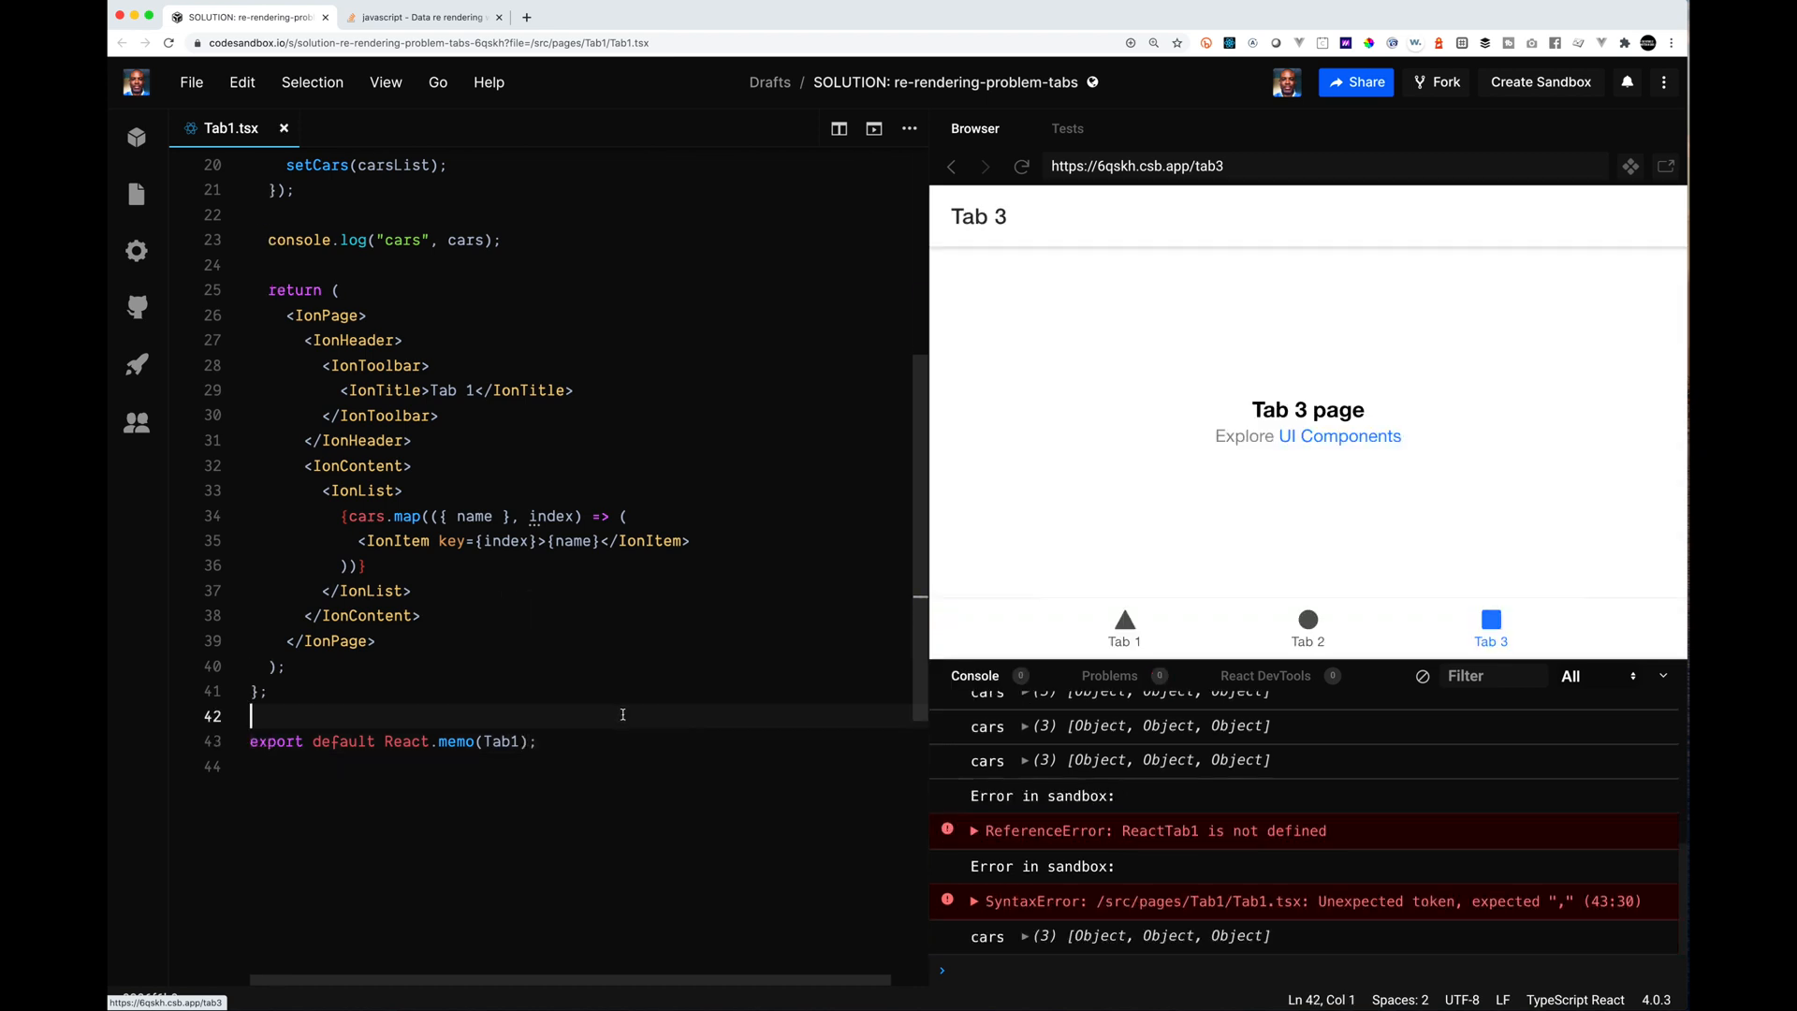
Step: Clear the console and reload the preview on Tab 1
{"action": "left_click", "coordinate": [1423, 675]}
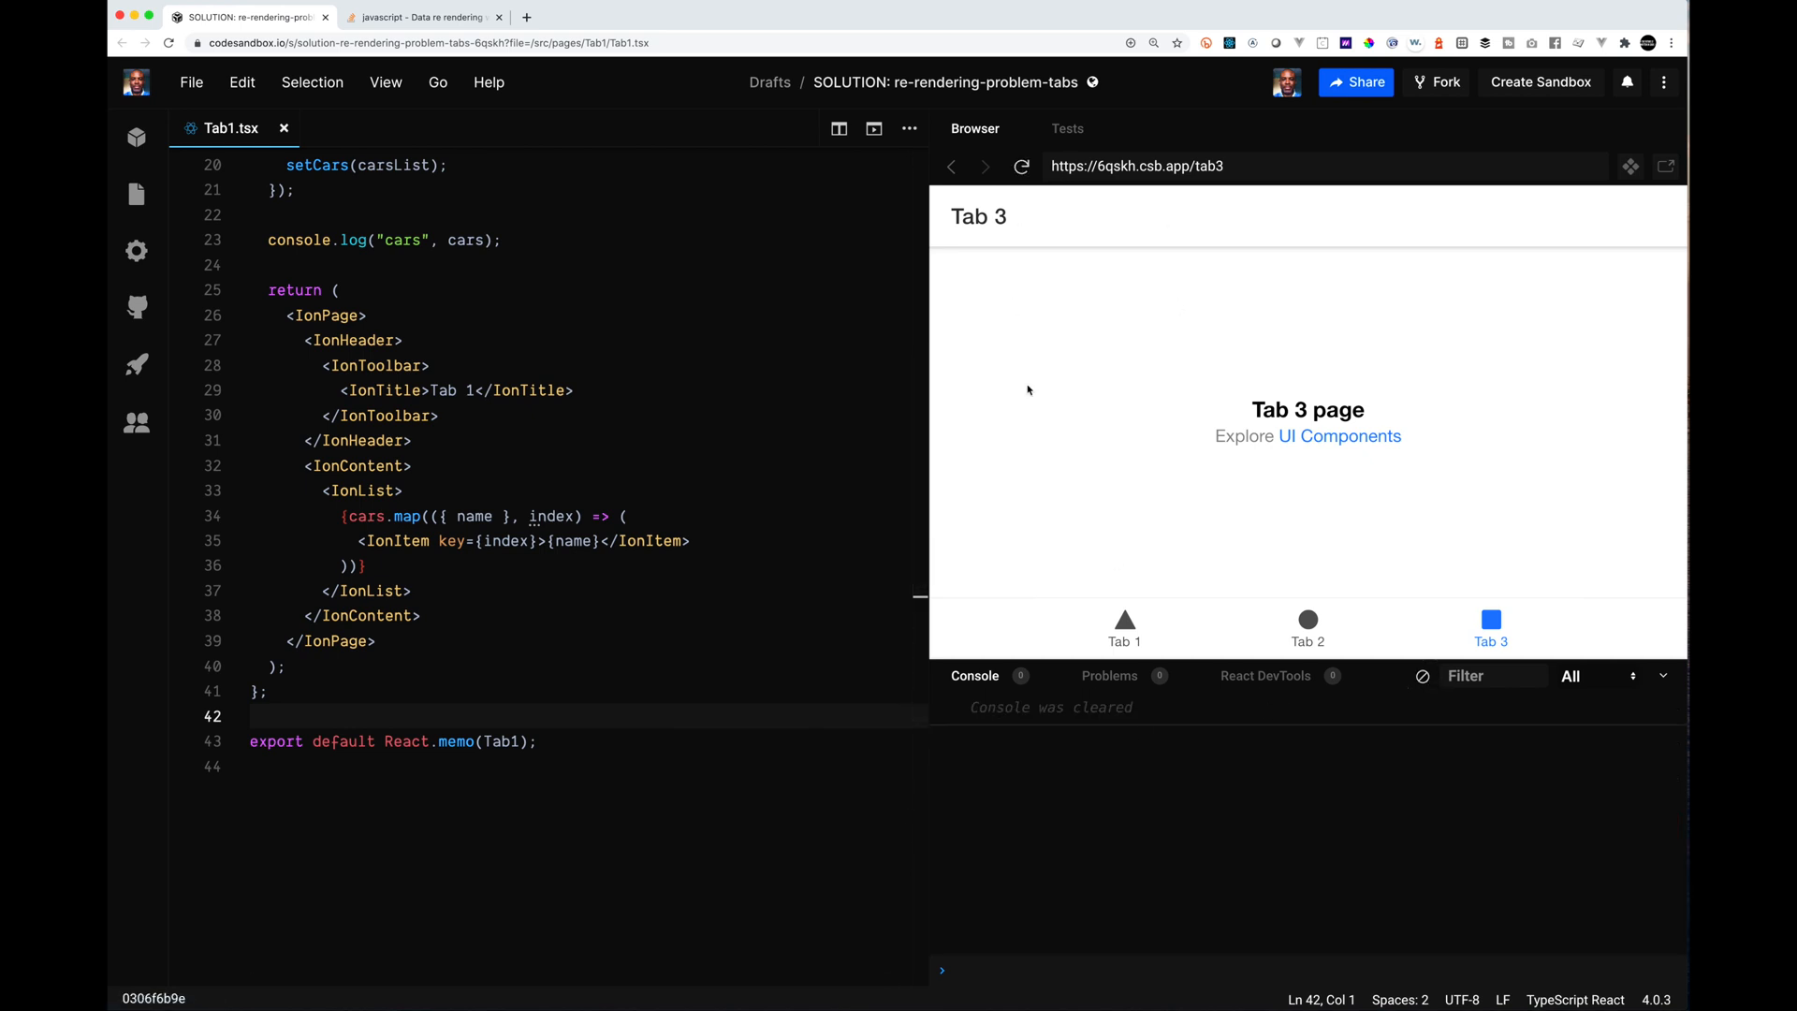
{"action": "left_click", "coordinate": [1022, 166]}
{"action": "left_click", "coordinate": [1023, 166]}
{"action": "left_click", "coordinate": [1126, 632]}
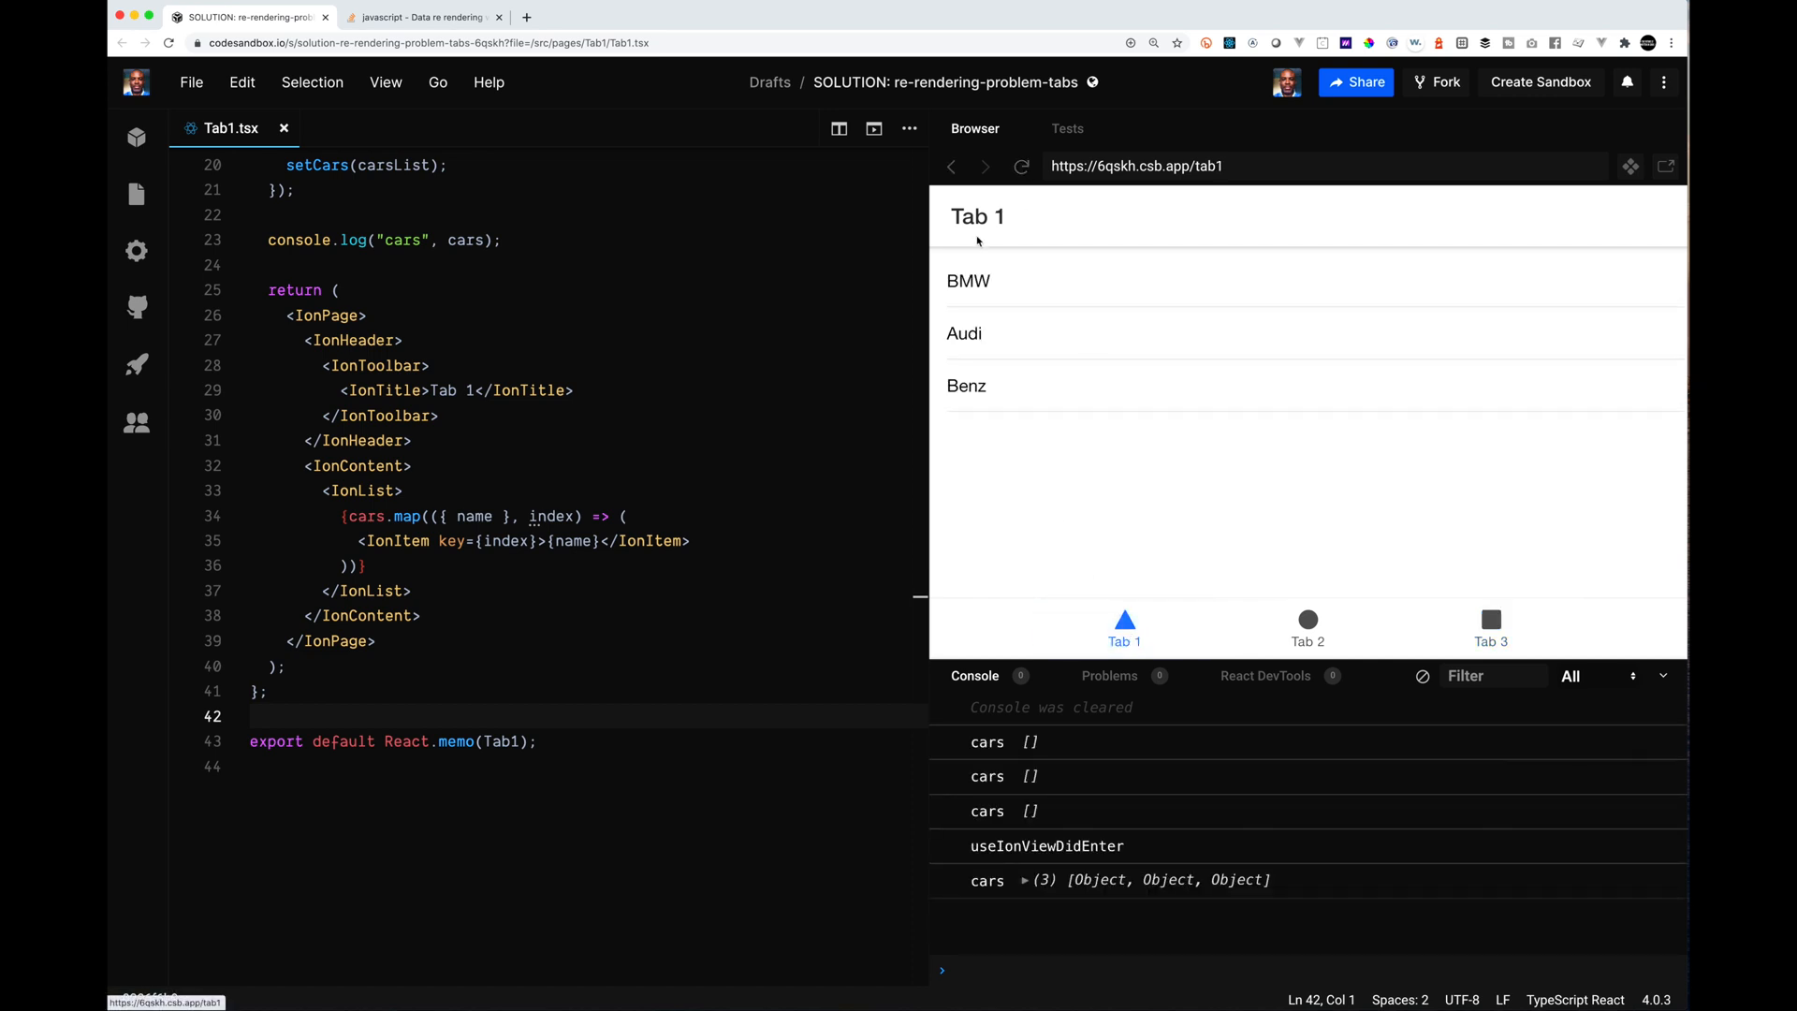
{"action": "left_click", "coordinate": [1023, 165]}
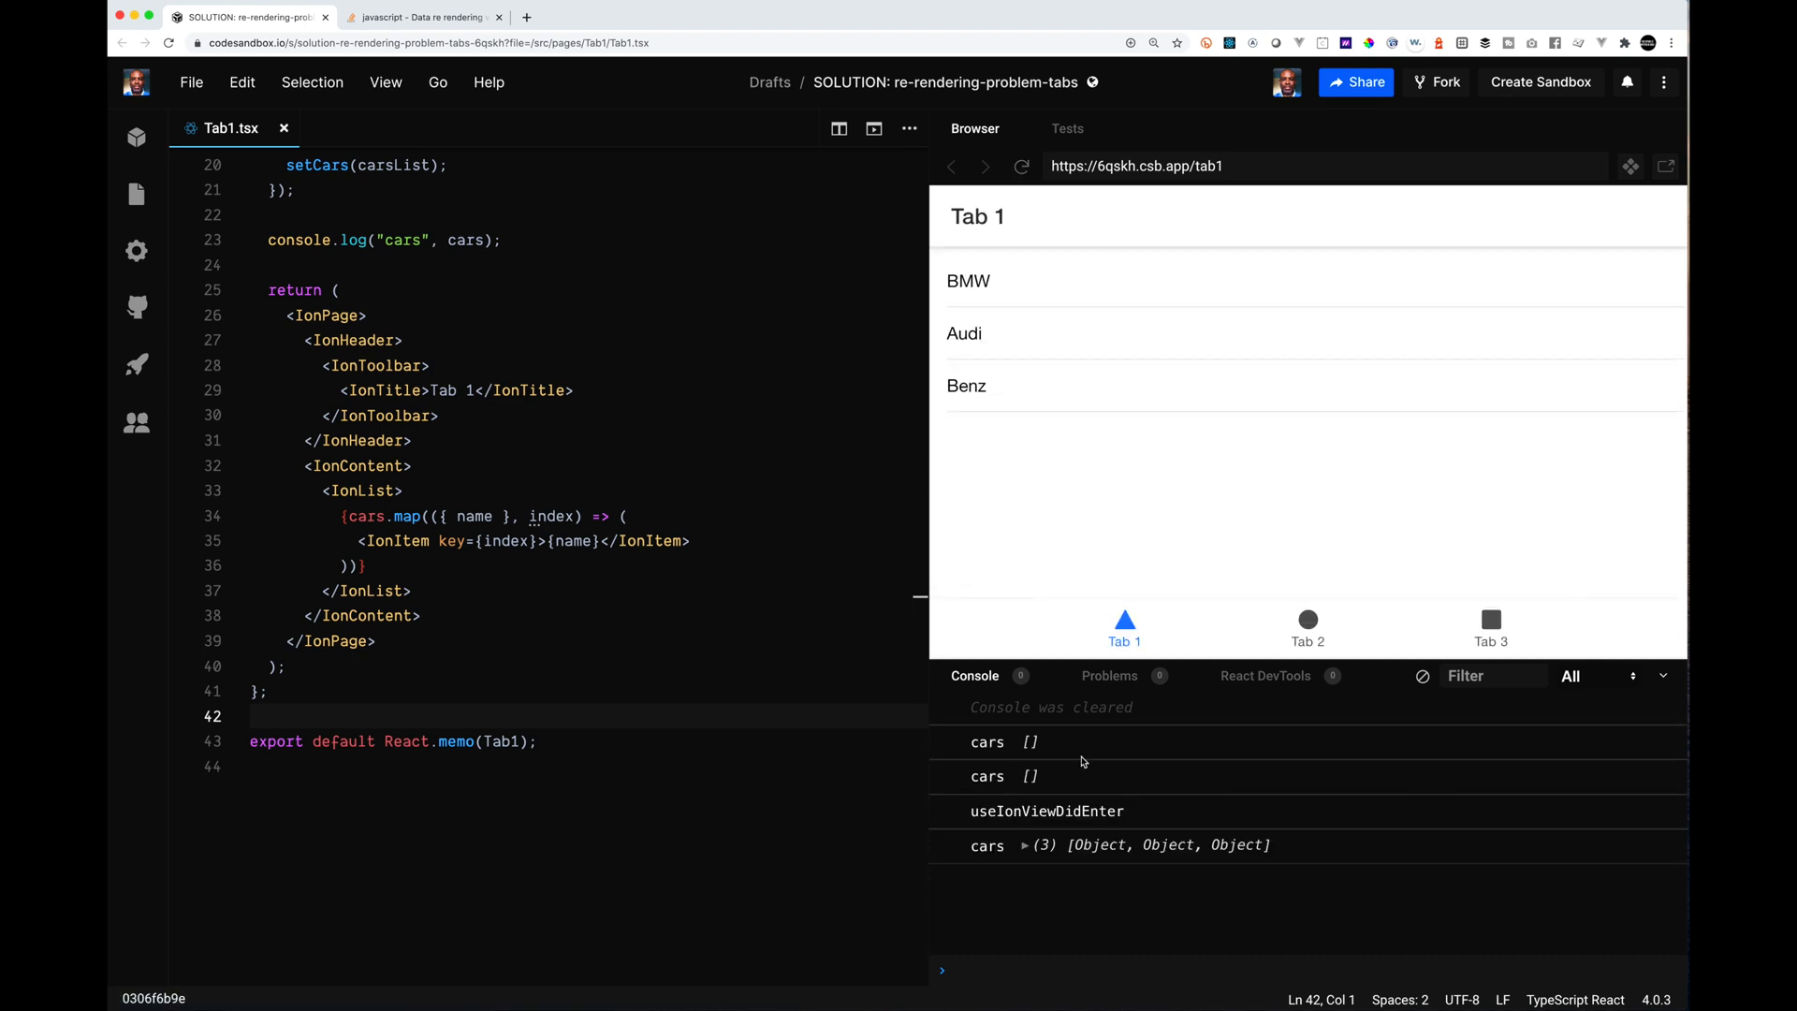
Step: Cycle the preview through Tab 2, Tab 3 and Tab 1 while watching the cars logs
{"action": "left_click", "coordinate": [1308, 631]}
{"action": "left_click", "coordinate": [1481, 632]}
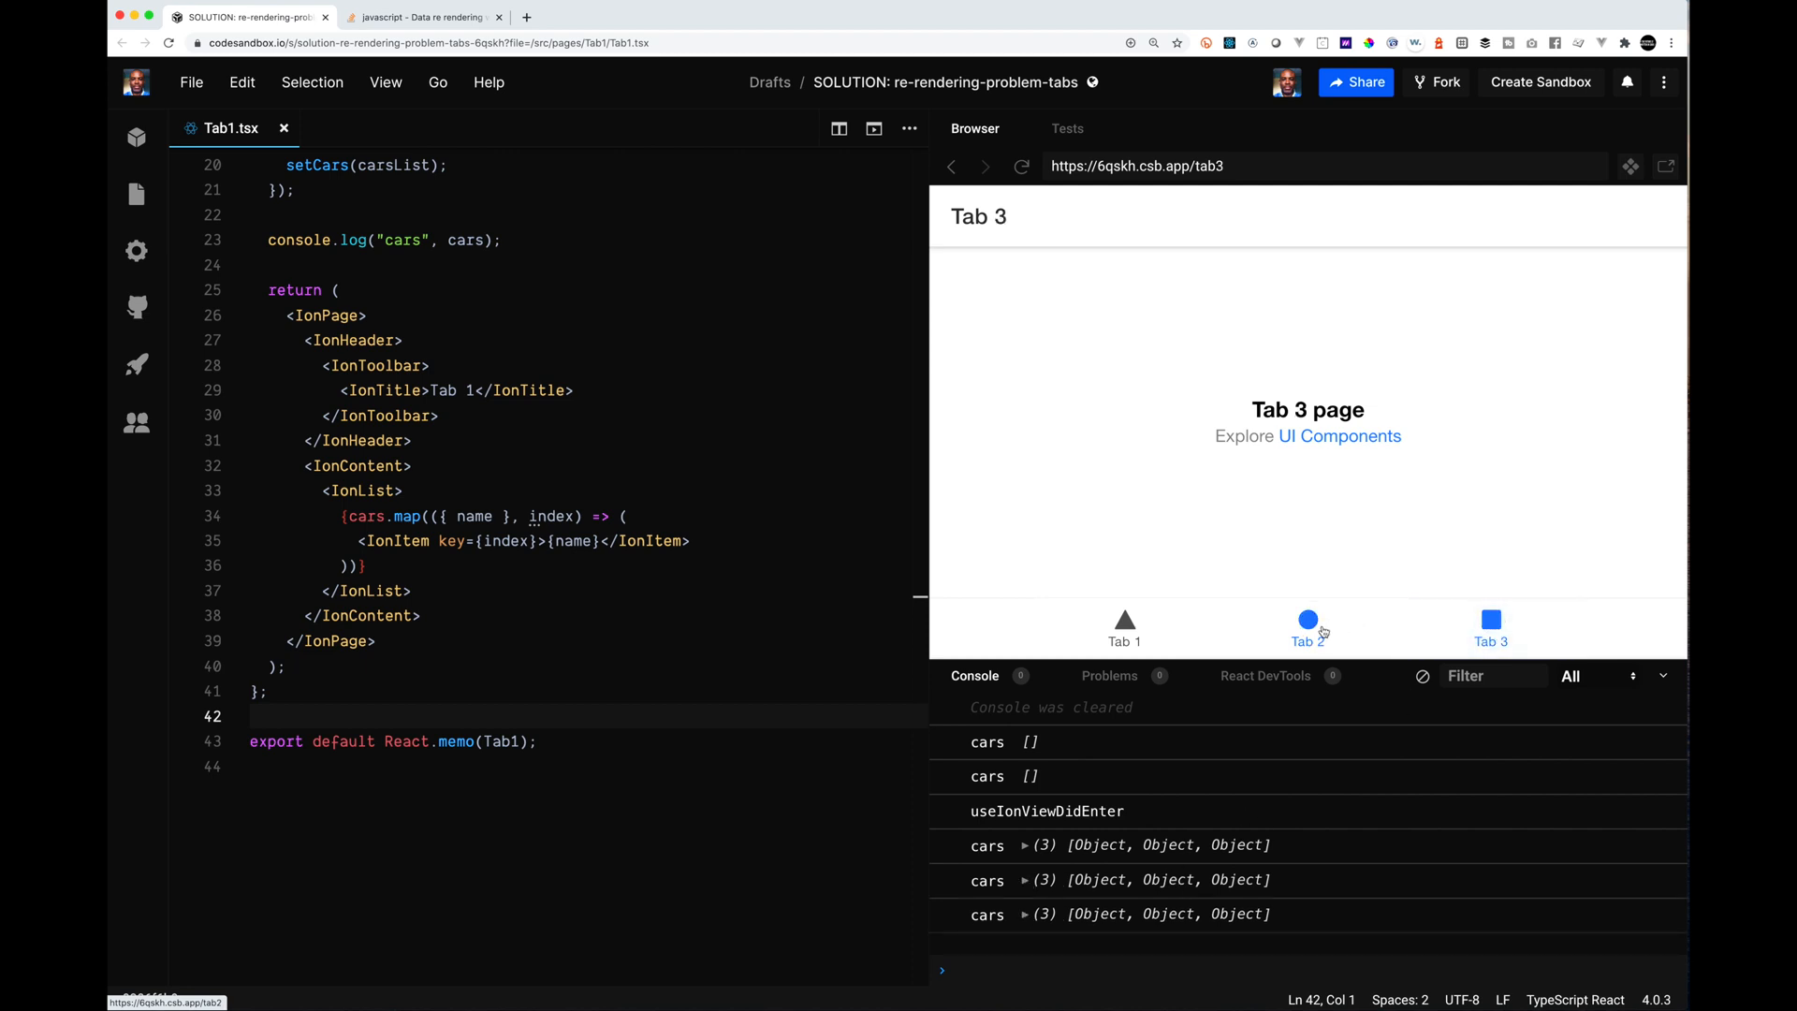
{"action": "left_click", "coordinate": [1323, 634]}
{"action": "left_click", "coordinate": [1123, 630]}
{"action": "left_click", "coordinate": [1289, 635]}
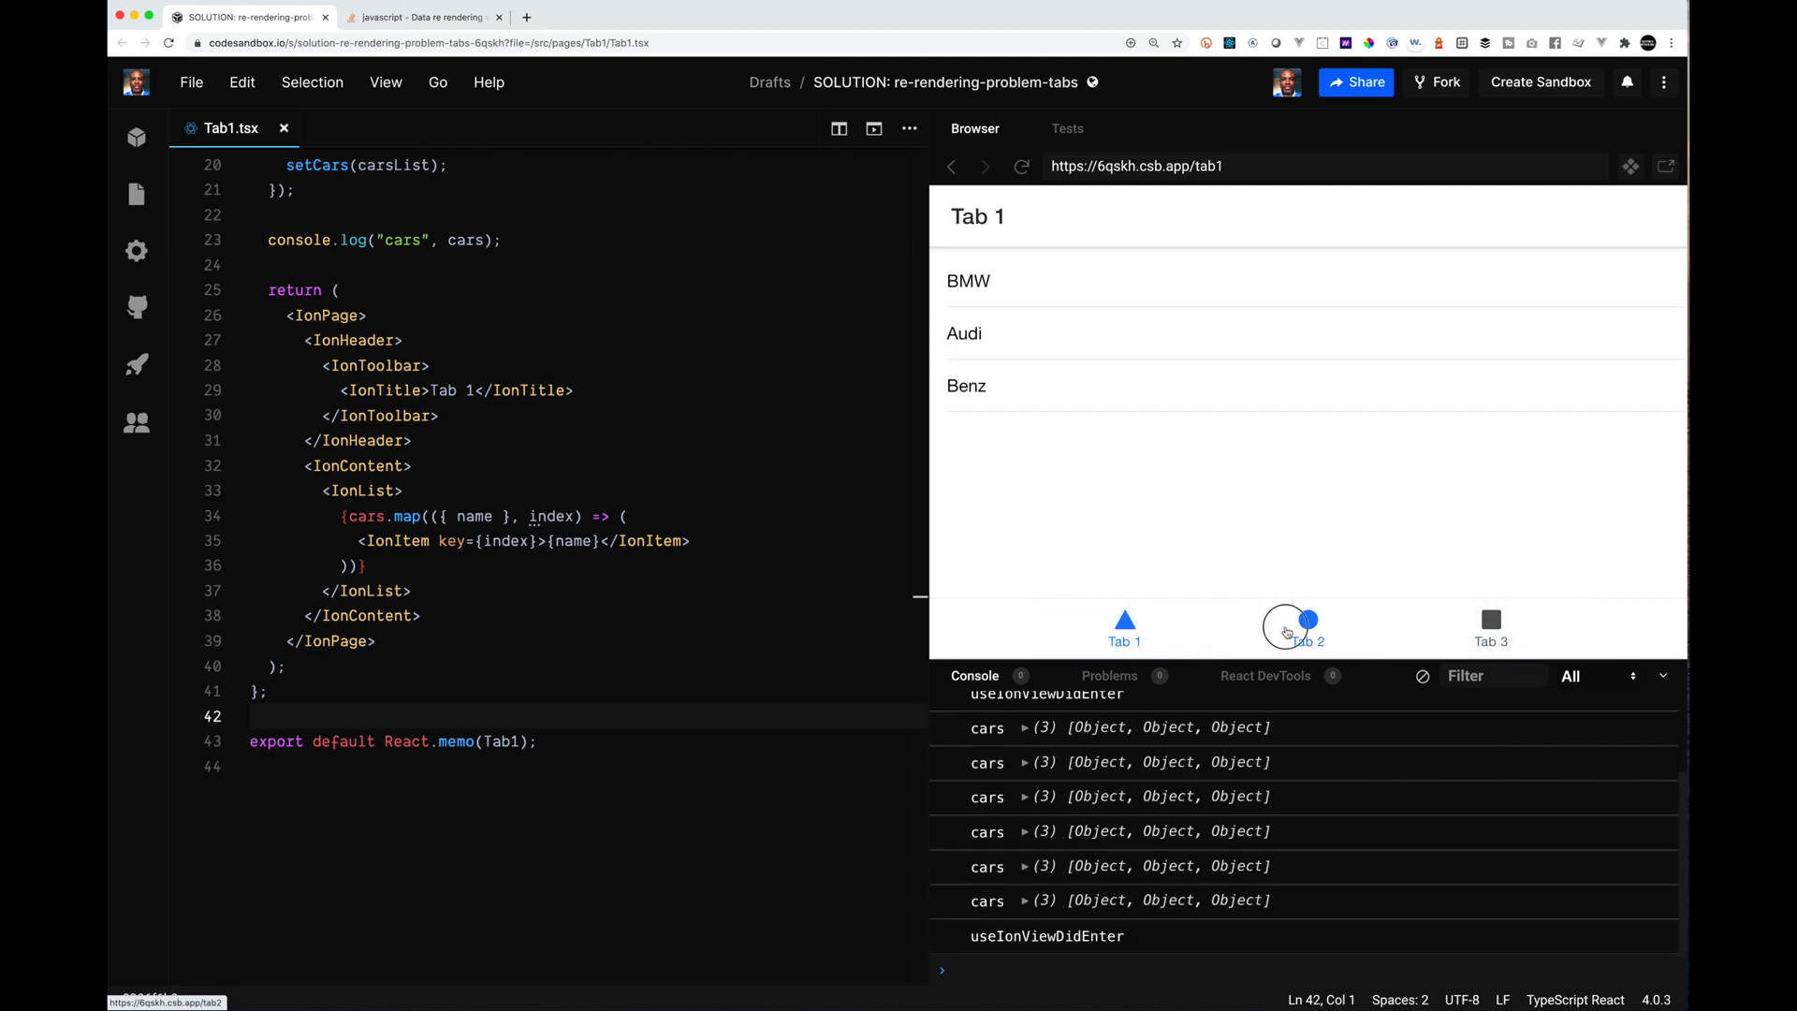
{"action": "left_click", "coordinate": [1481, 632]}
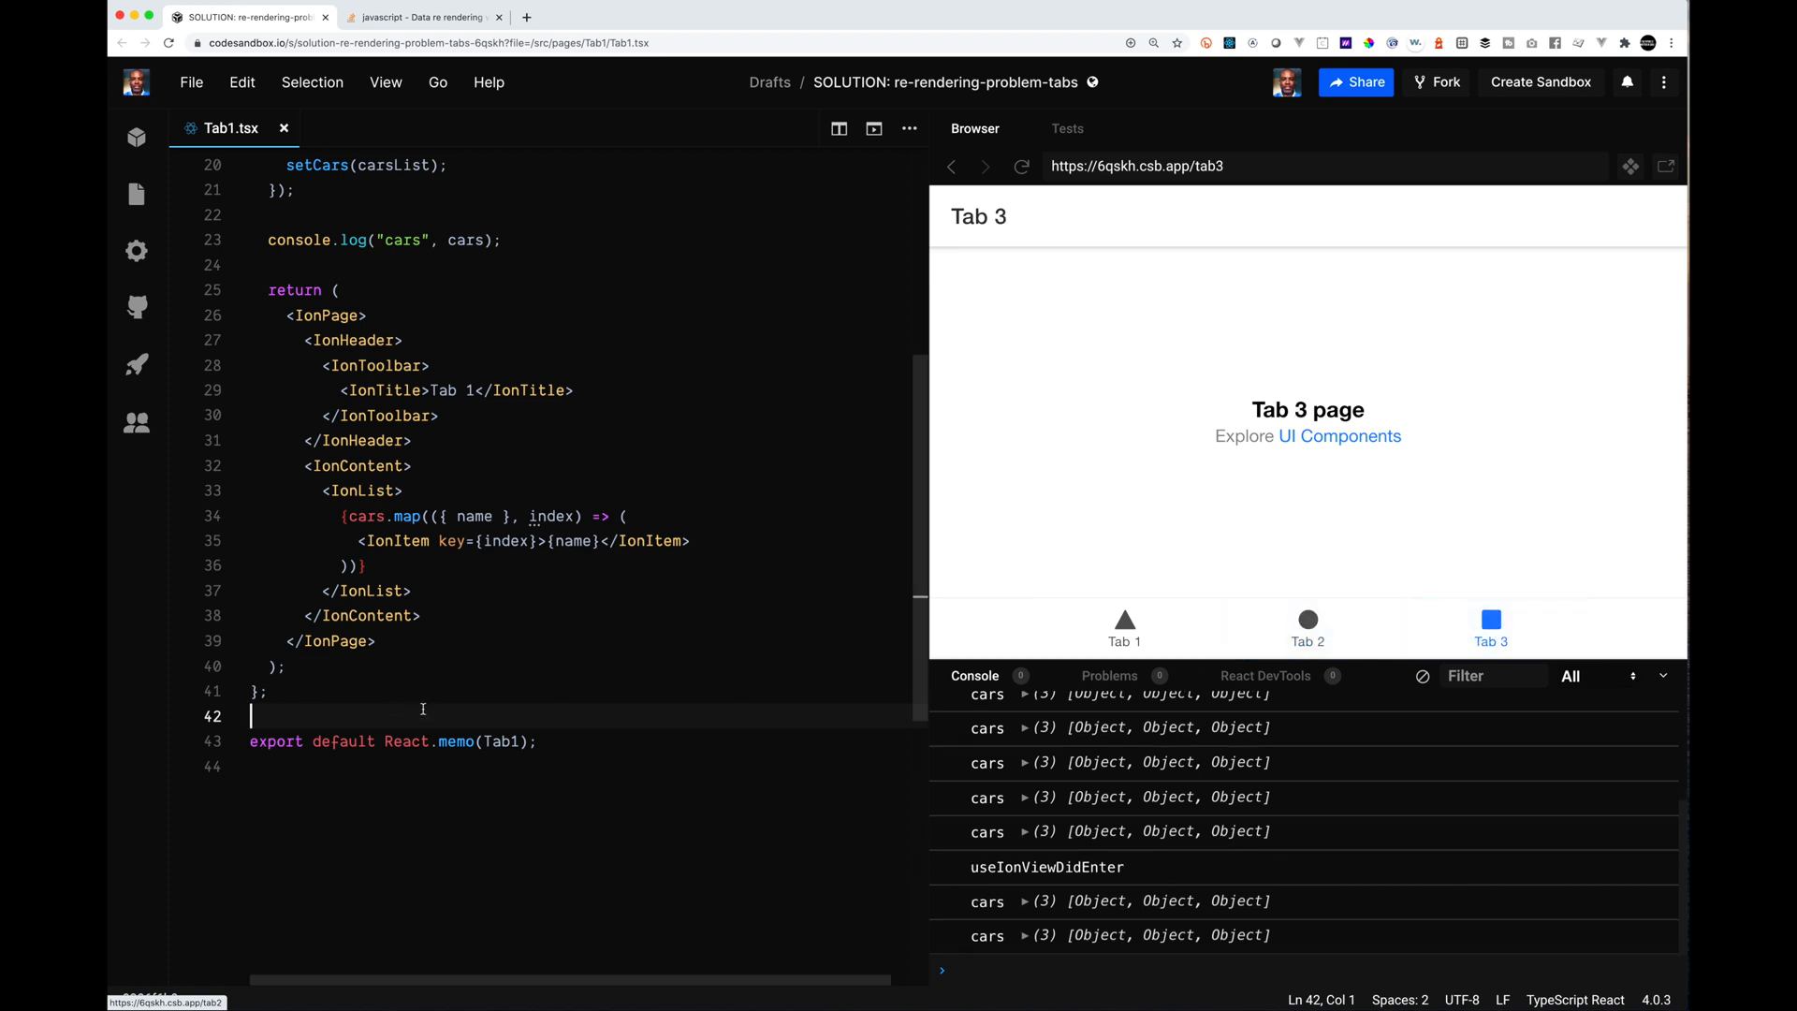
{"action": "scroll", "coordinate": [423, 708], "scroll_direction": "up", "scroll_amount": 3}
{"action": "scroll", "coordinate": [562, 708], "scroll_direction": "up", "scroll_amount": 3}
{"action": "scroll", "coordinate": [604, 709], "scroll_direction": "up", "scroll_amount": 2}
{"action": "scroll", "coordinate": [610, 709], "scroll_direction": "up", "scroll_amount": 2}
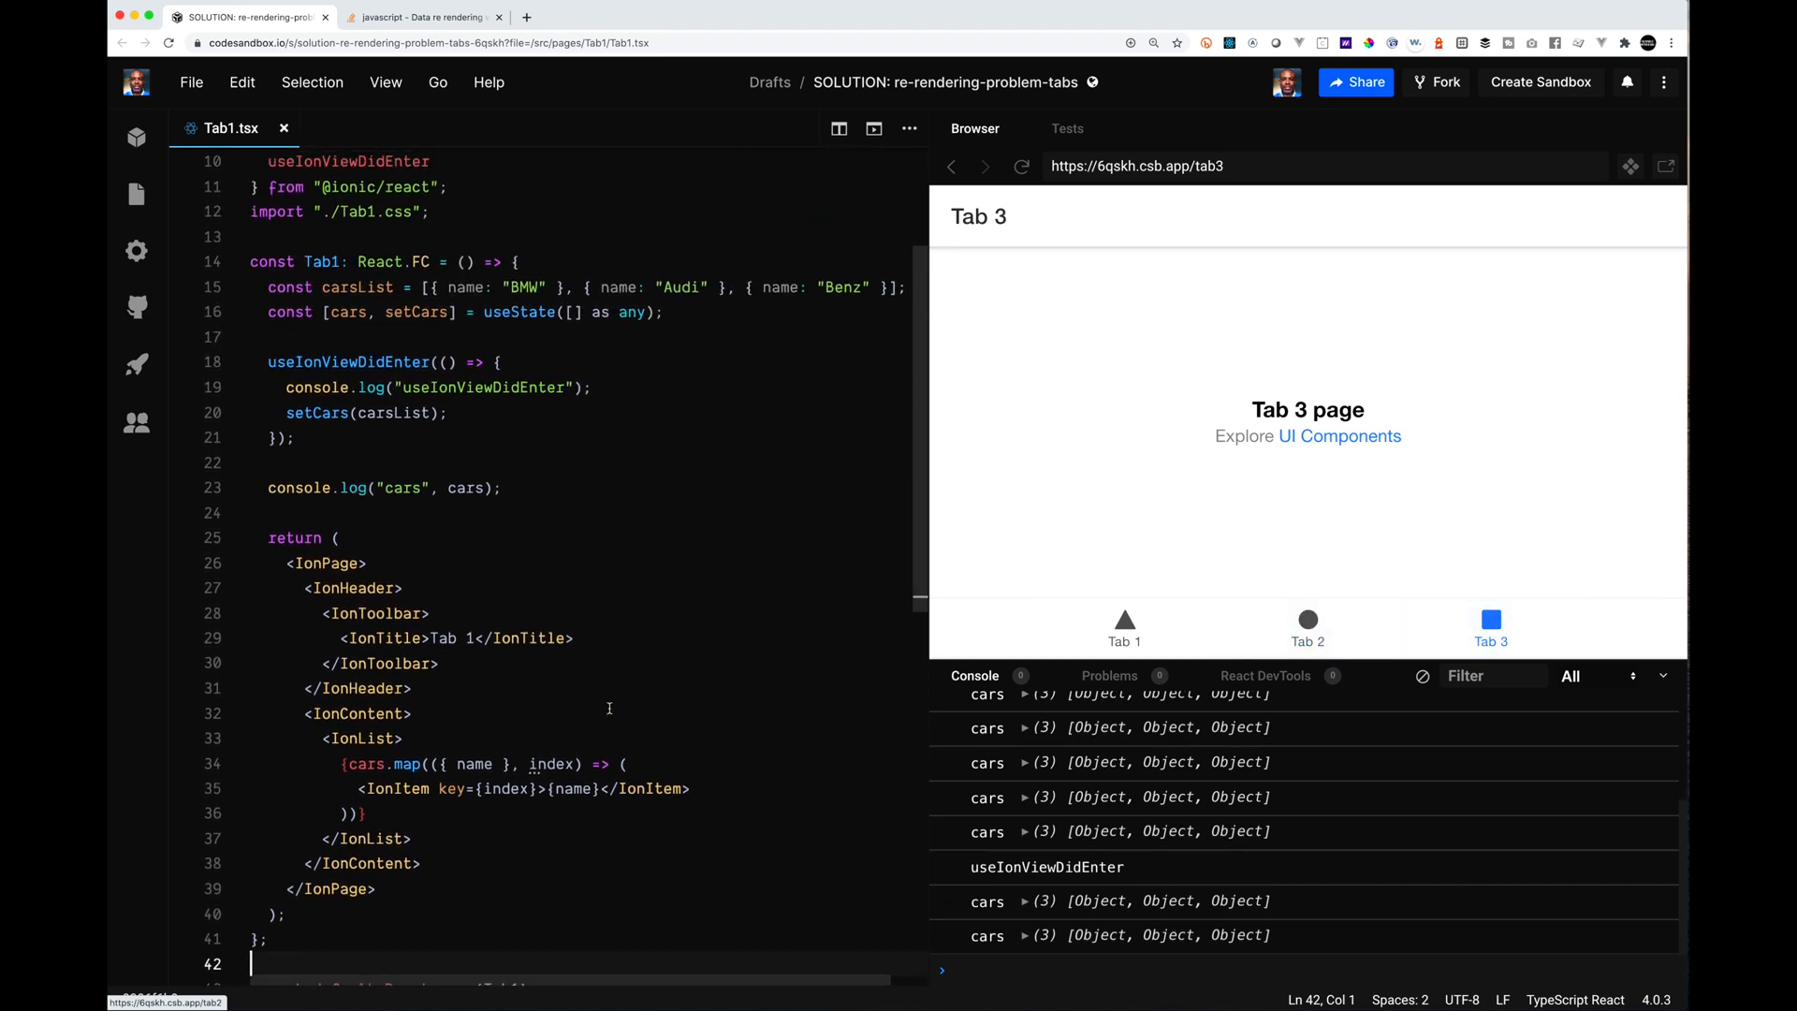
{"action": "scroll", "coordinate": [610, 709], "scroll_direction": "up", "scroll_amount": 1}
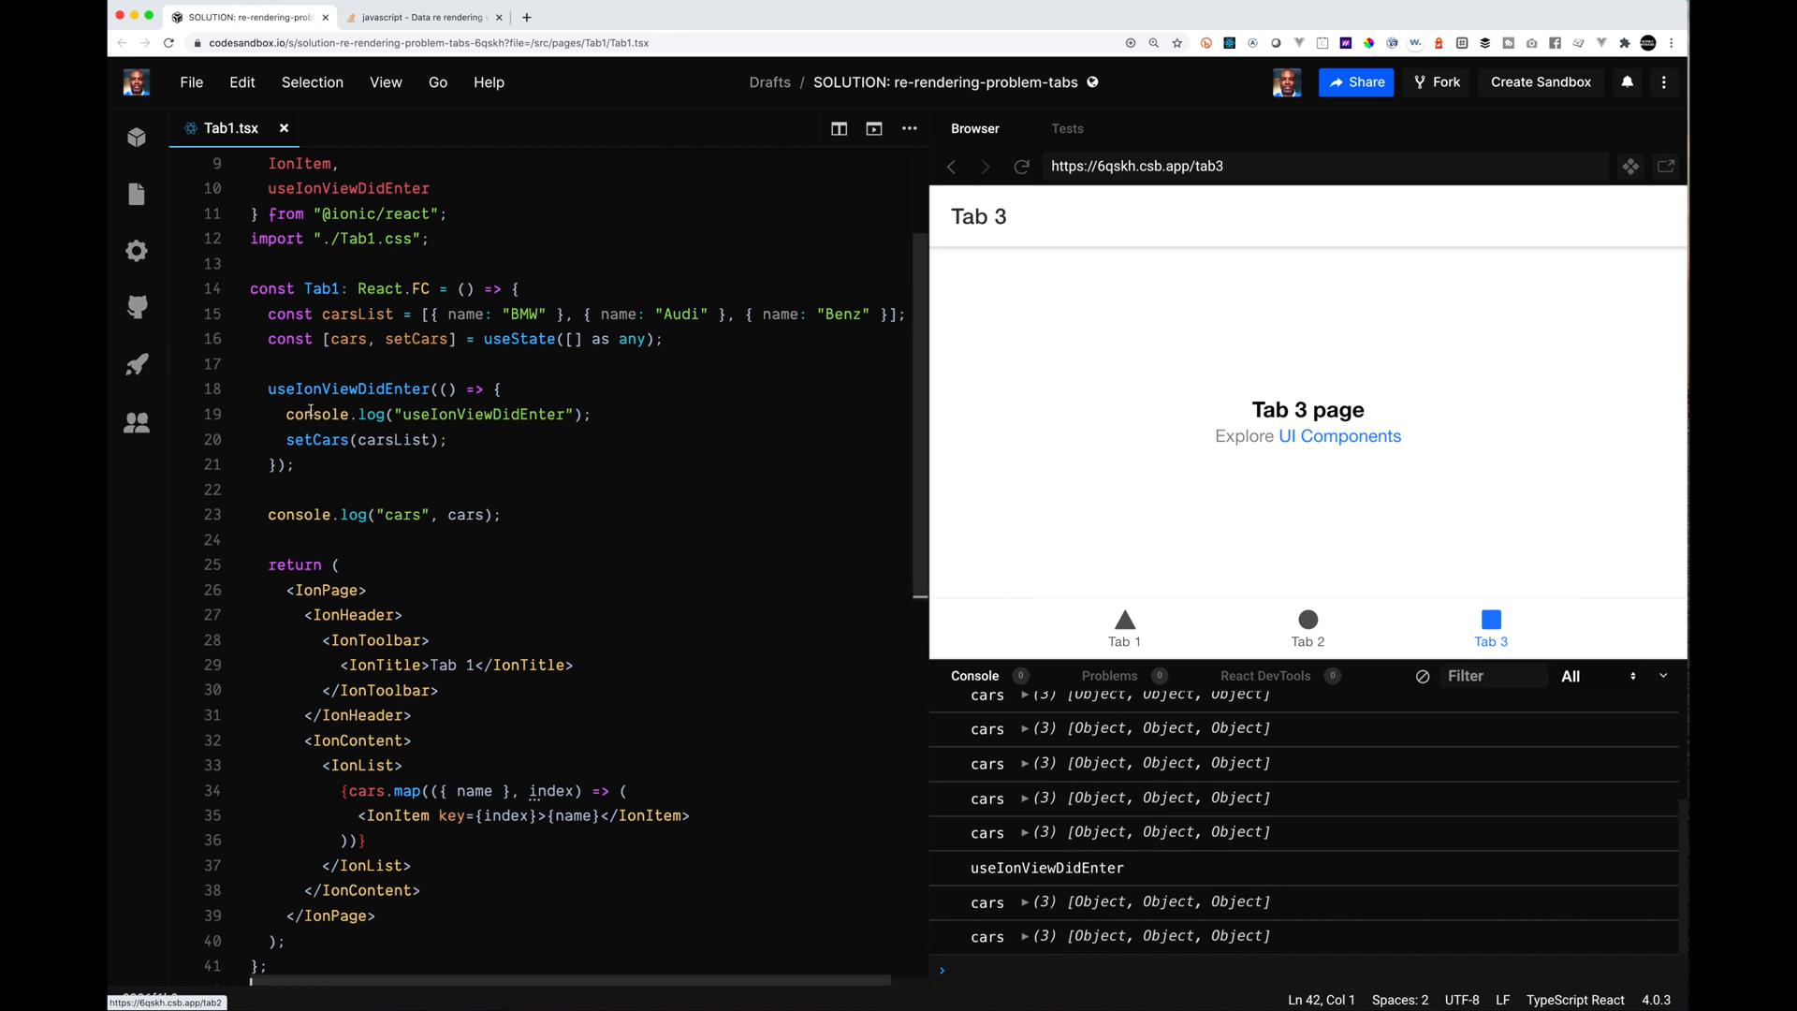
{"action": "left_click", "coordinate": [484, 362]}
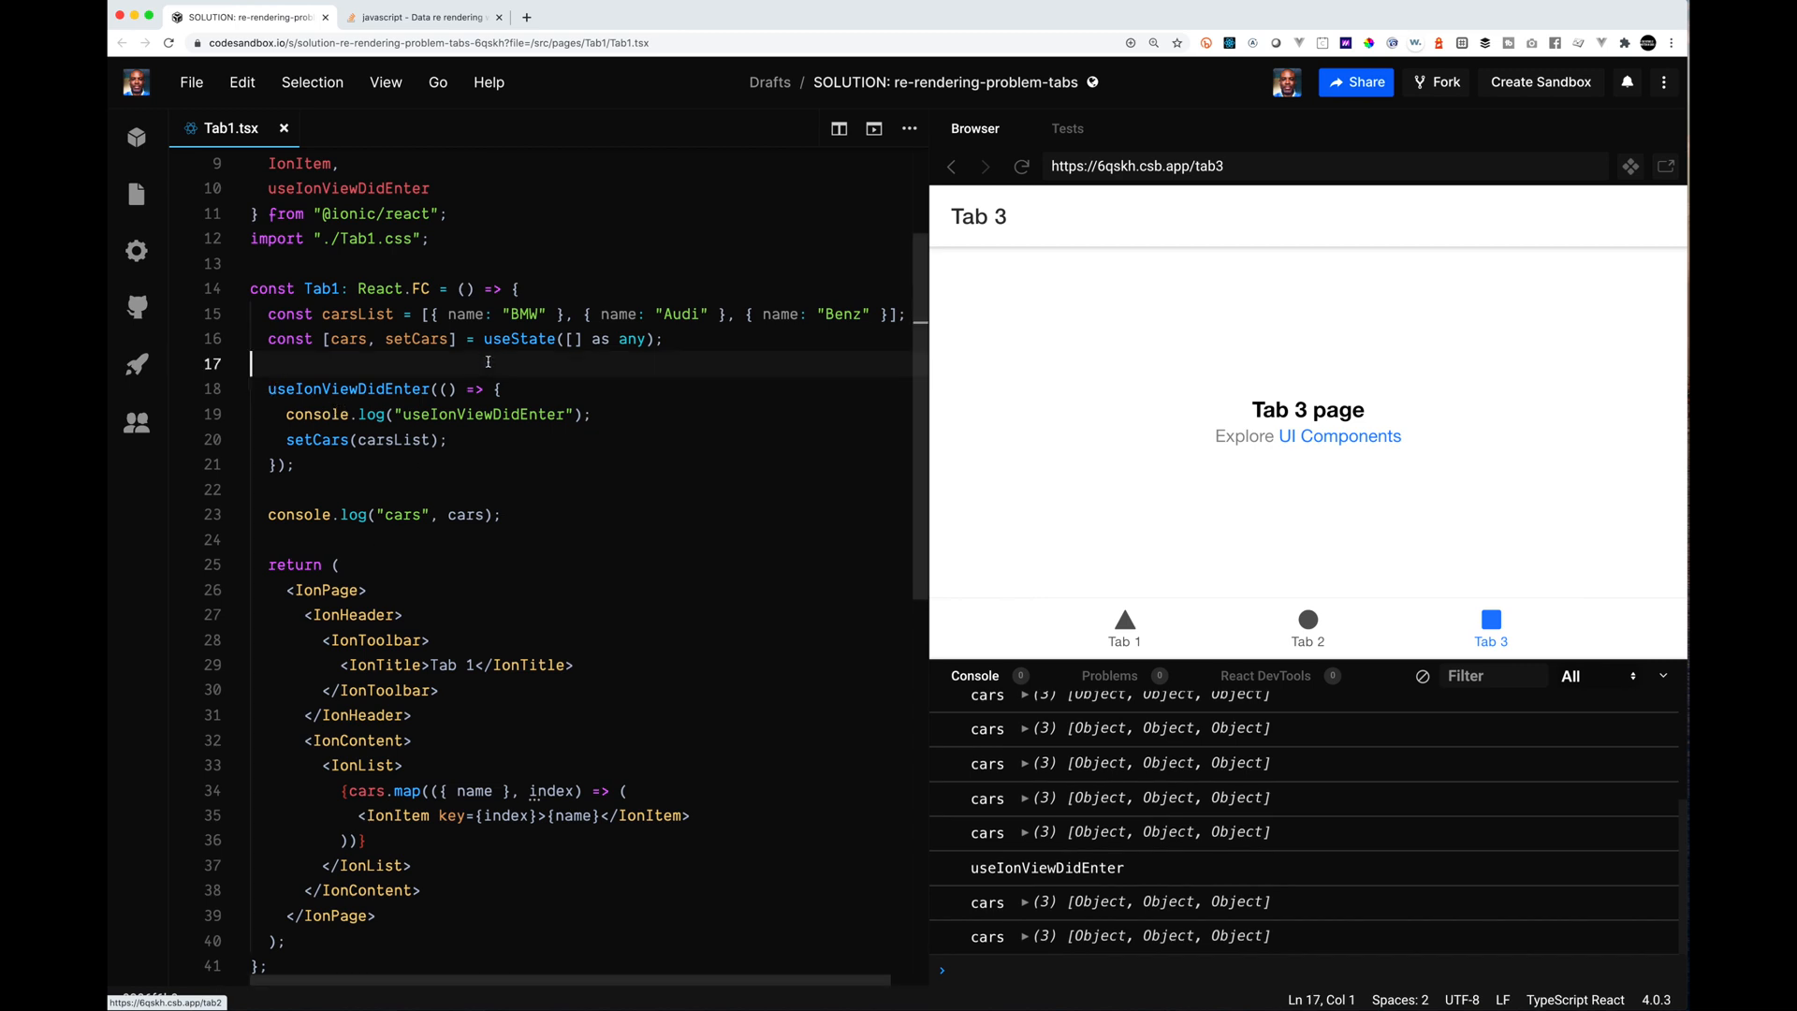
Step: Insert a new useEffect(() => { }) block on line 18 via the suggestion
{"action": "key", "text": "Return"}
{"action": "key", "text": "Return"}
{"action": "key", "text": "Up"}
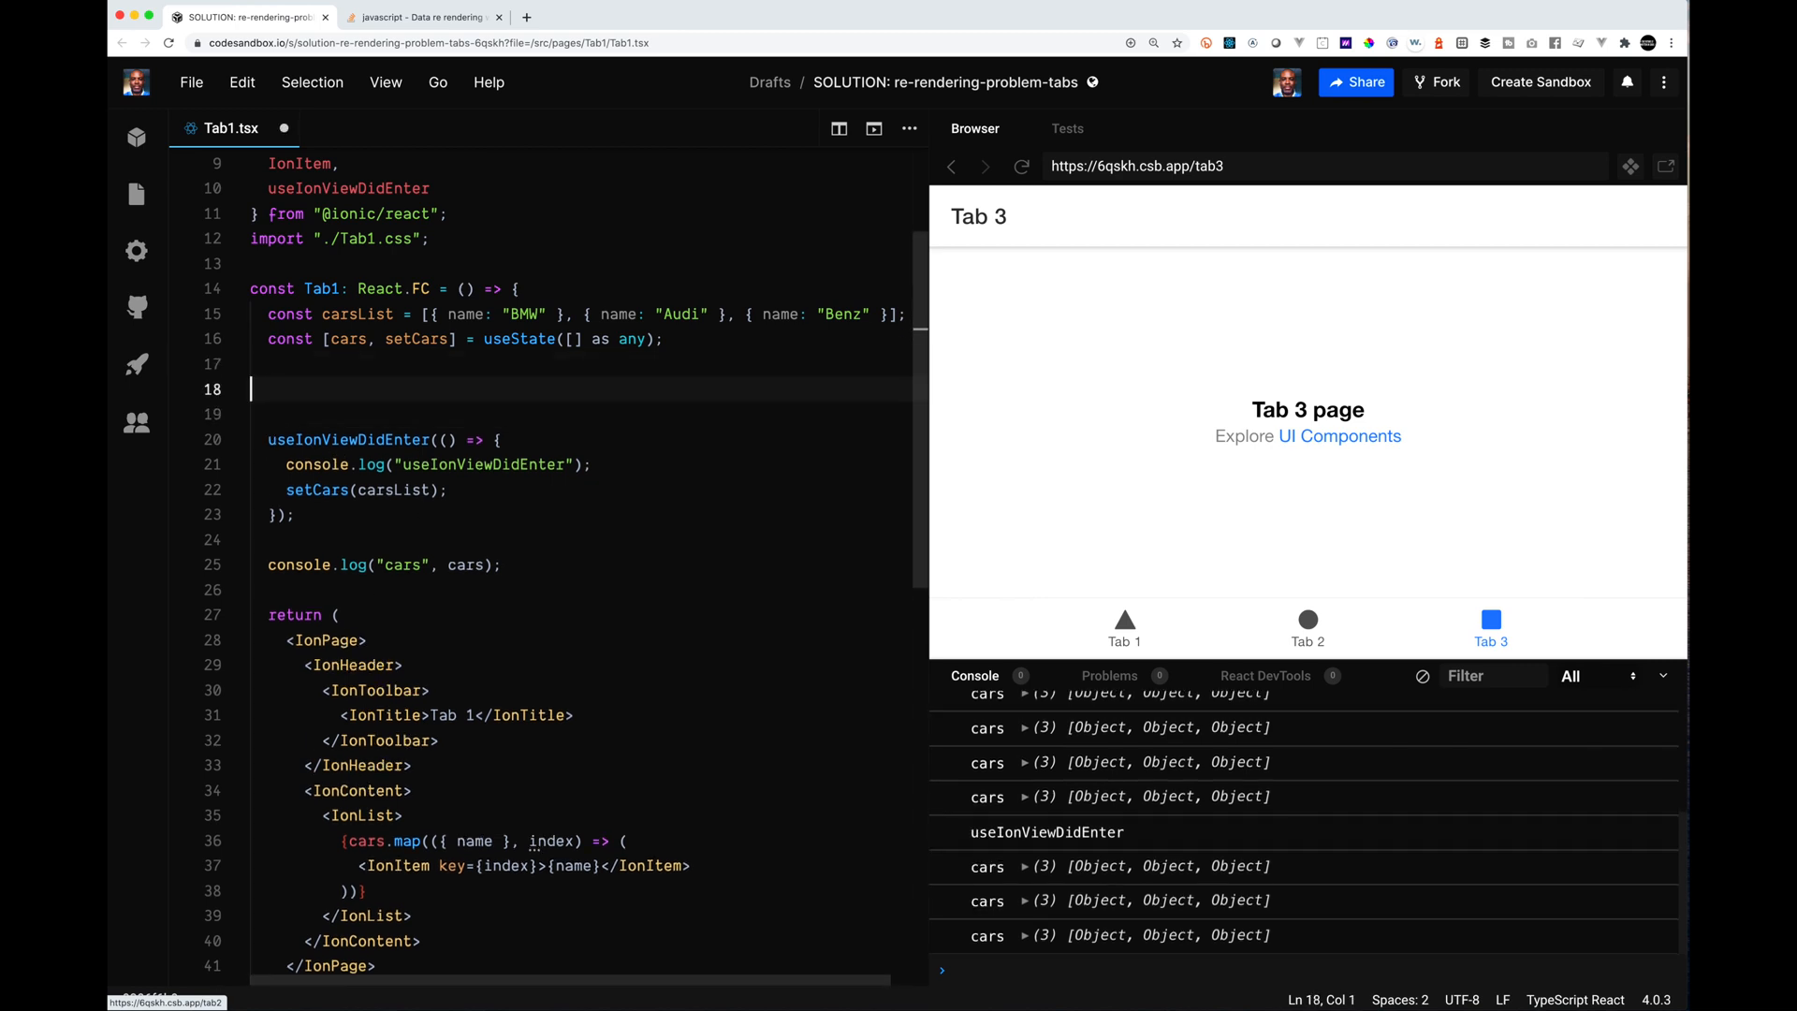
{"action": "type", "text": "use"}
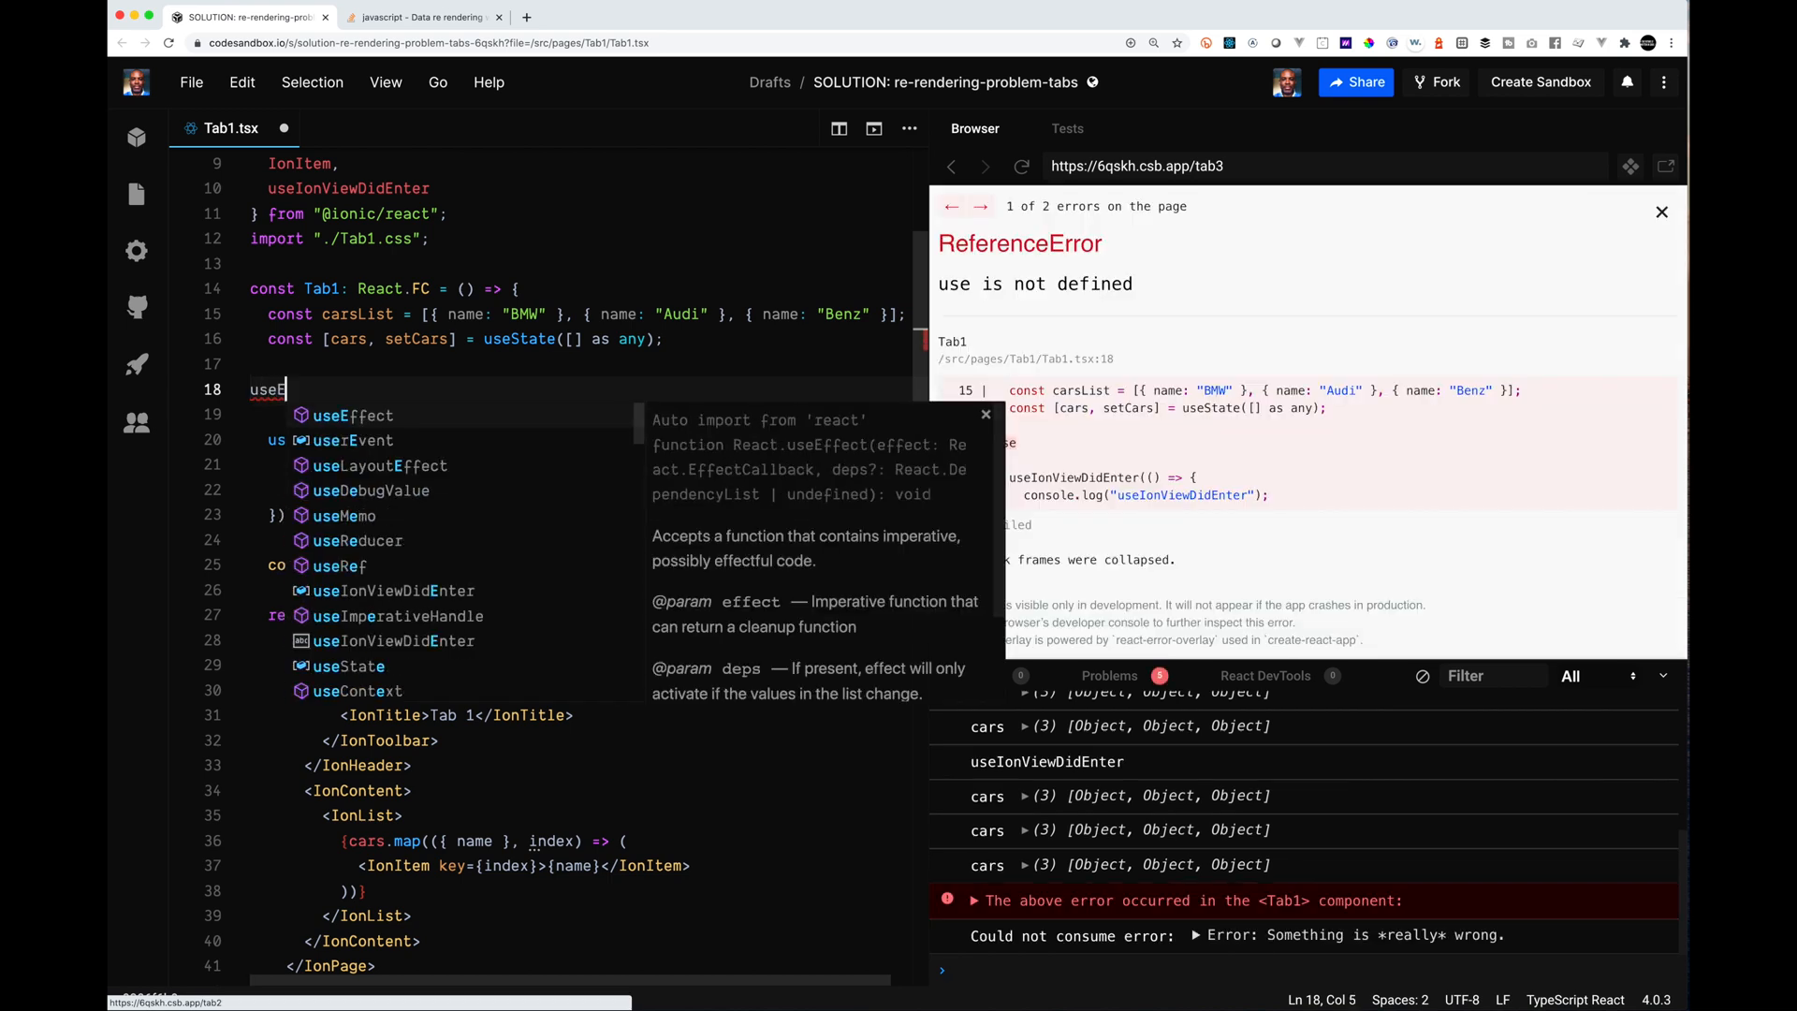
{"action": "type", "text": "E"}
{"action": "key", "text": "Tab"}
{"action": "type", "text": "("}
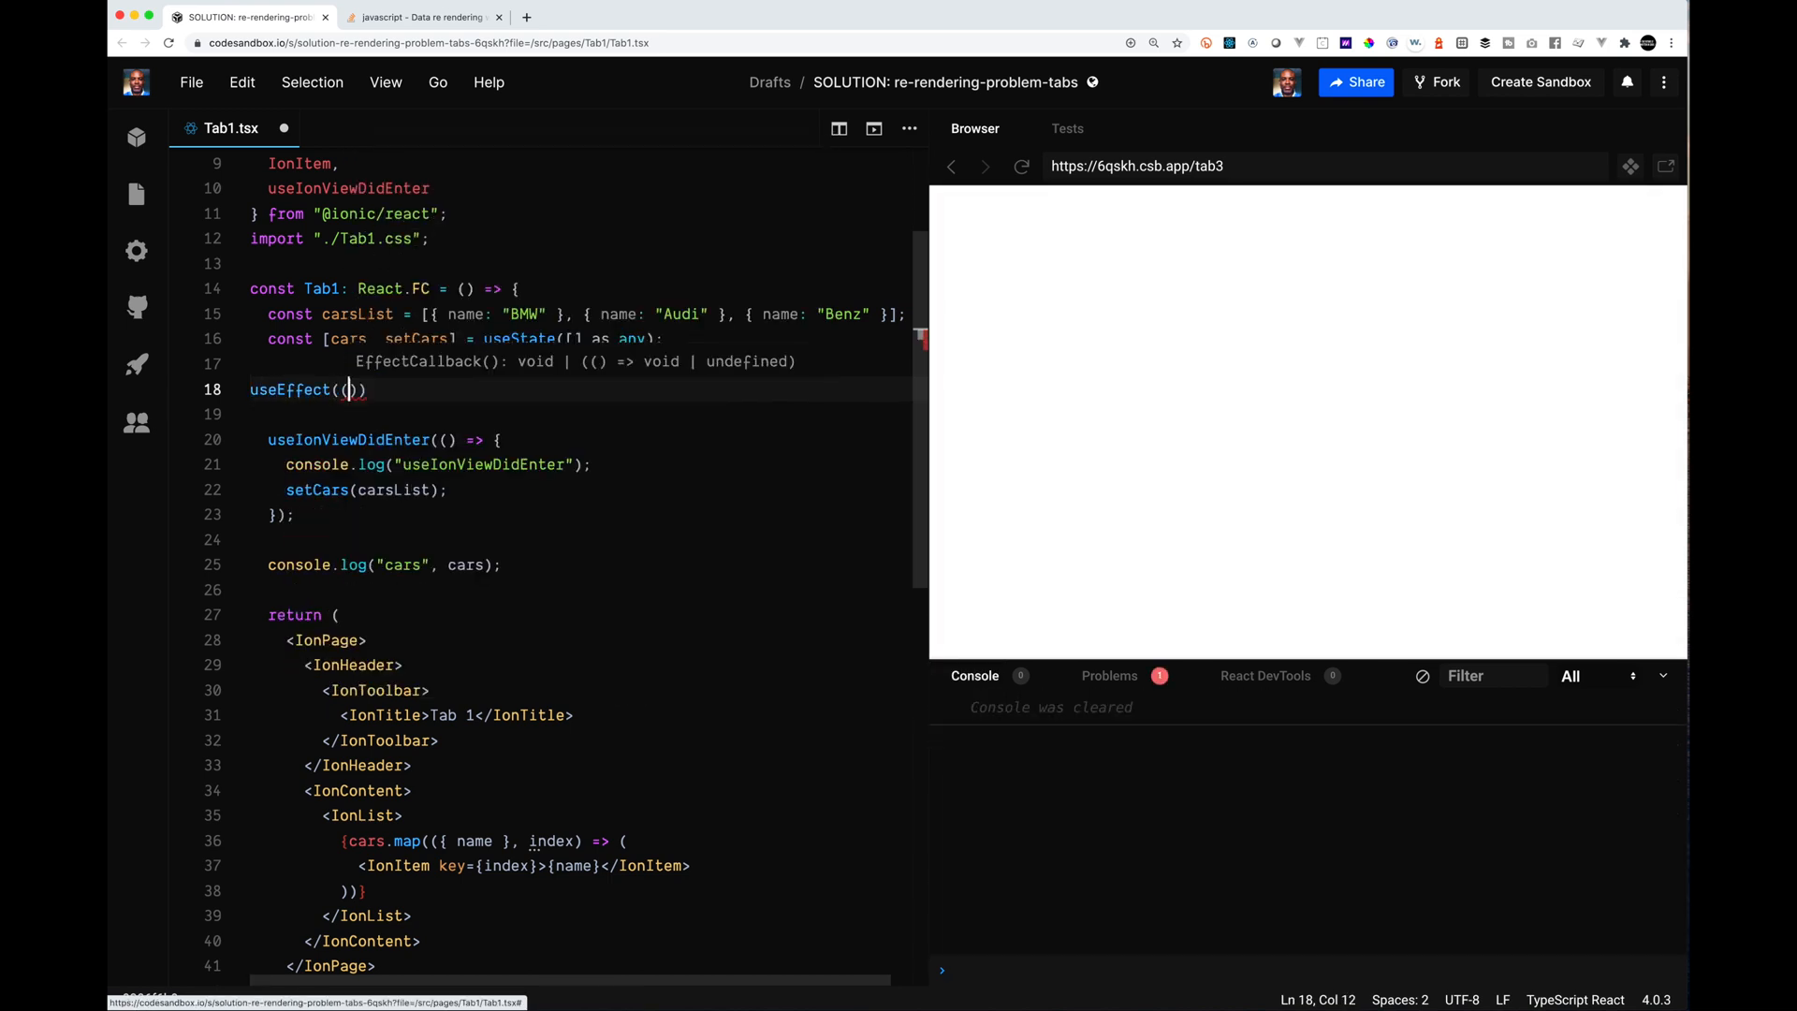
{"action": "type", "text": "()=>{"}
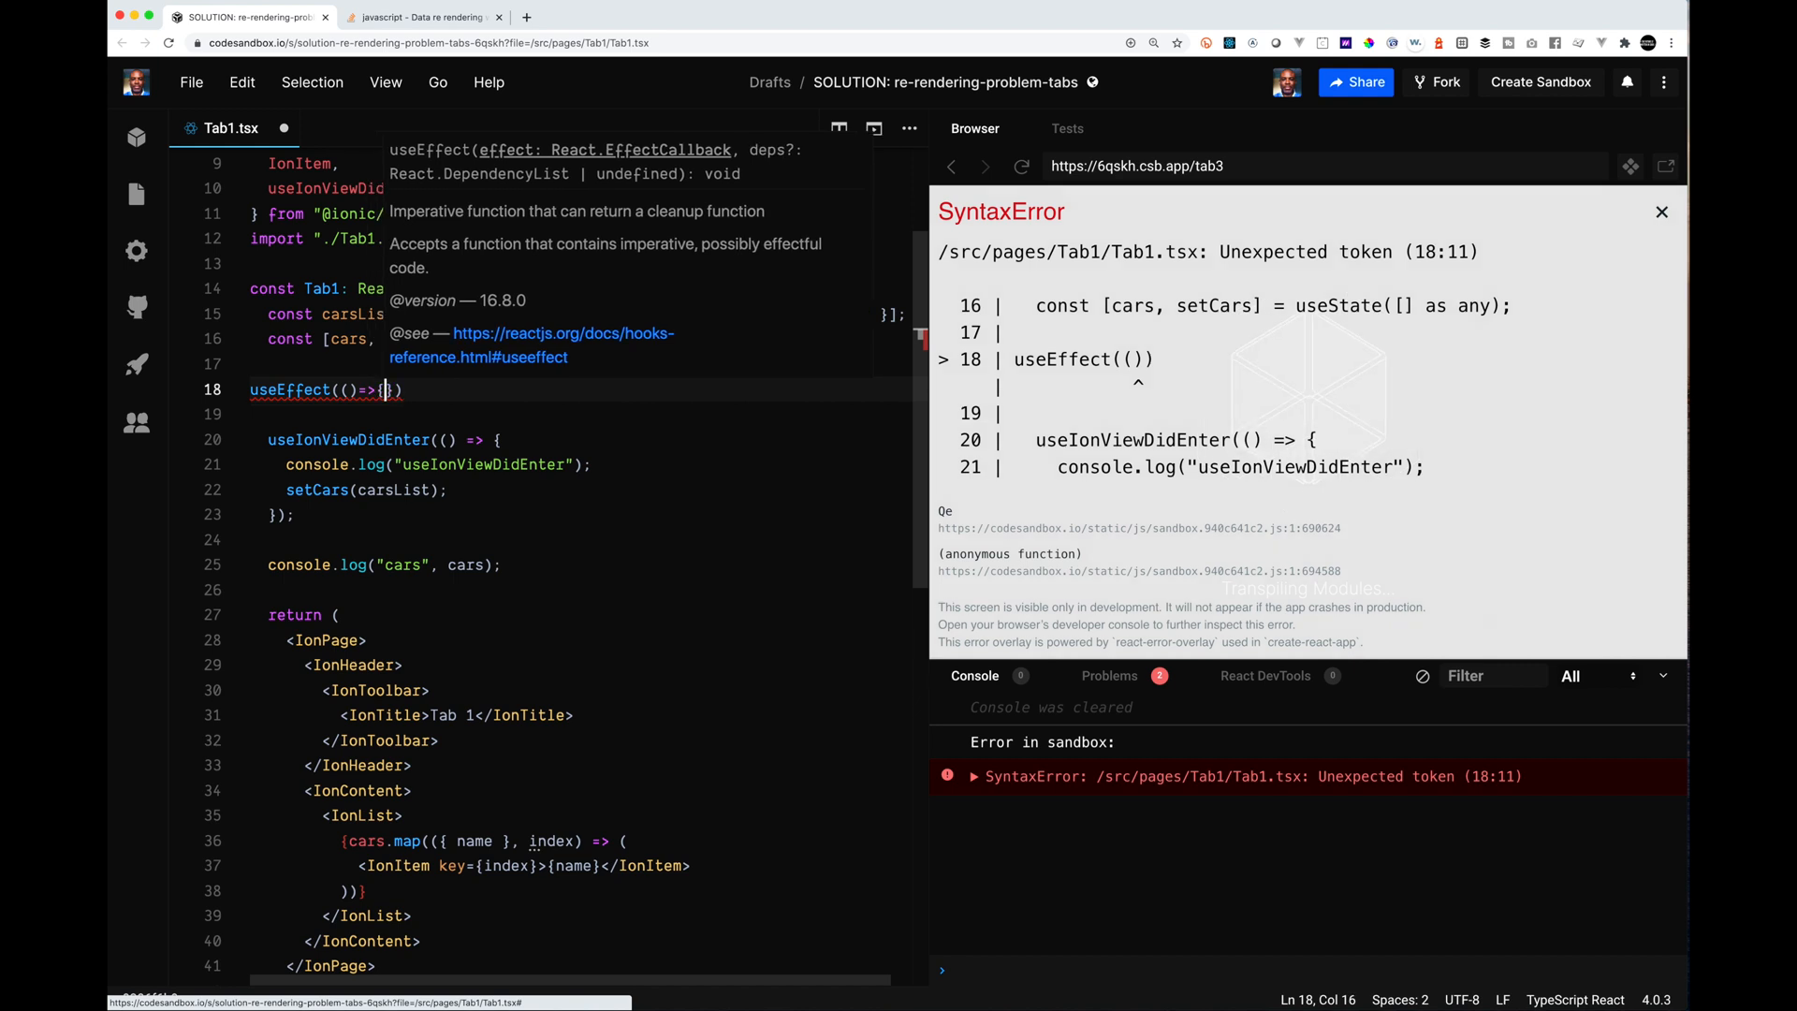
{"action": "key", "text": "Return"}
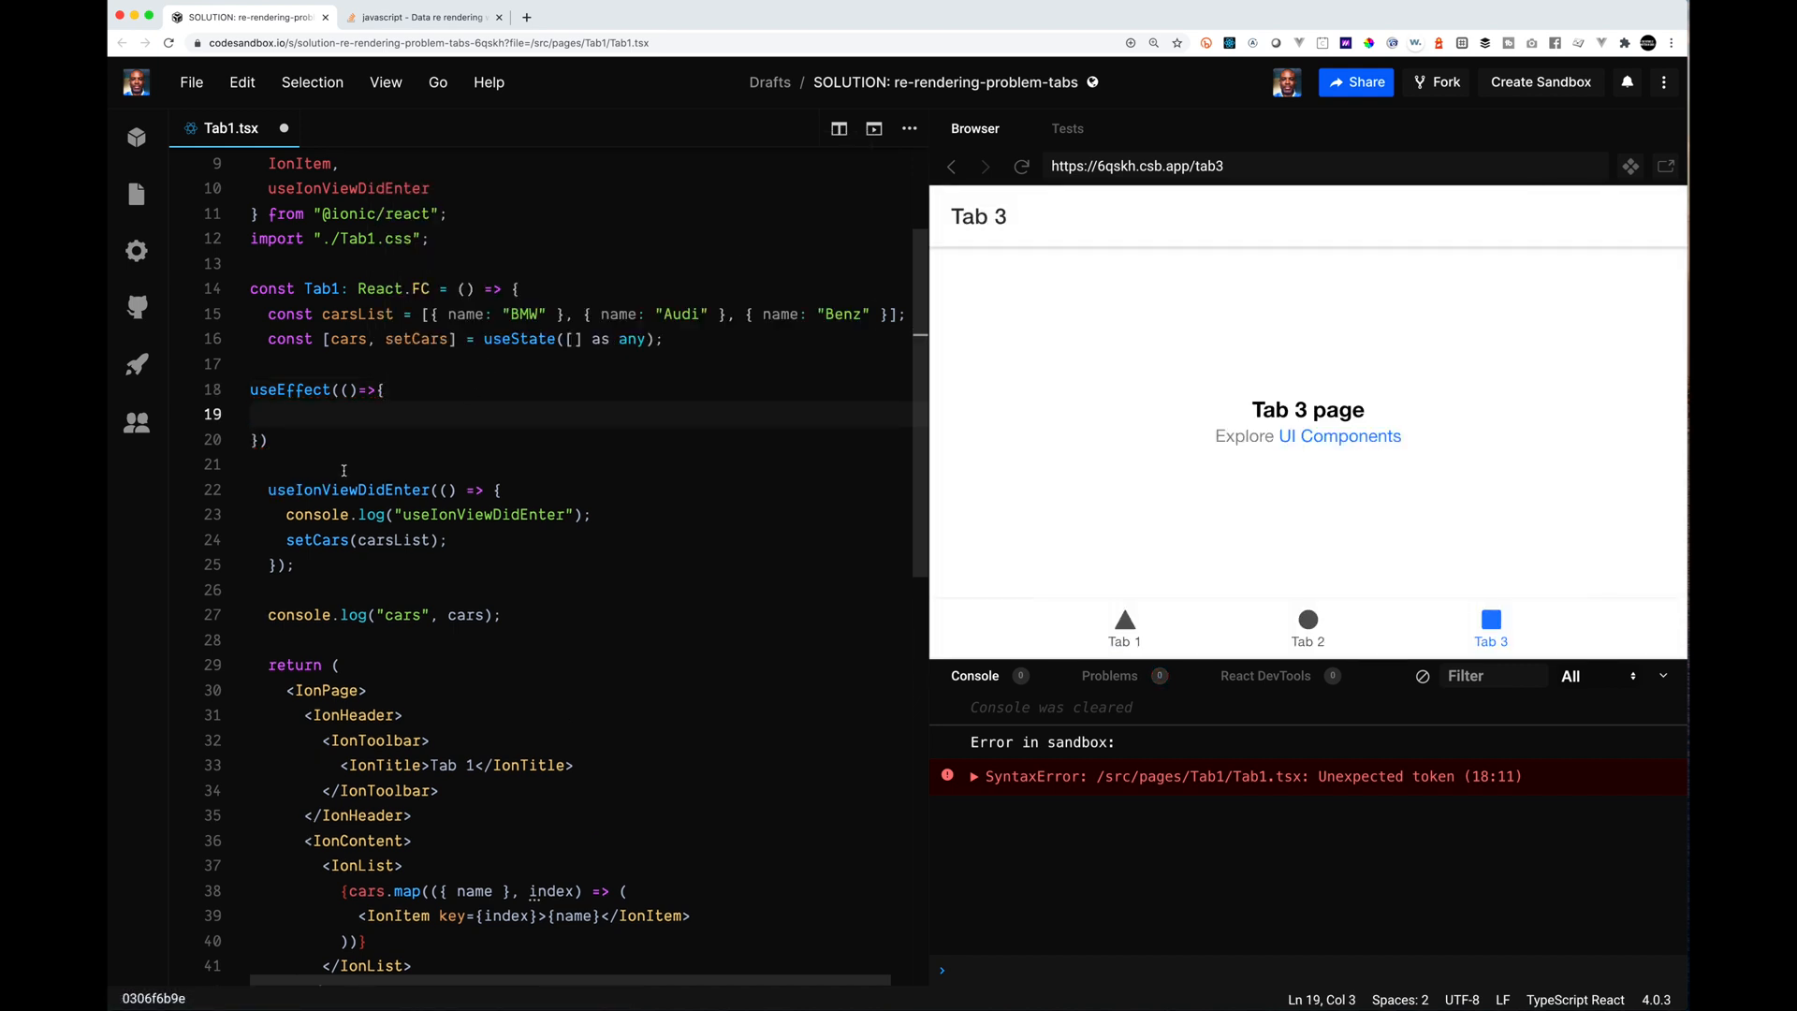
Step: Move setCars(carsList) from useIonViewDidEnter into the useEffect body and add an empty dependency array
{"action": "left_click_drag", "start_coordinate": [449, 539], "coordinate": [287, 539]}
{"action": "key", "text": "super+x"}
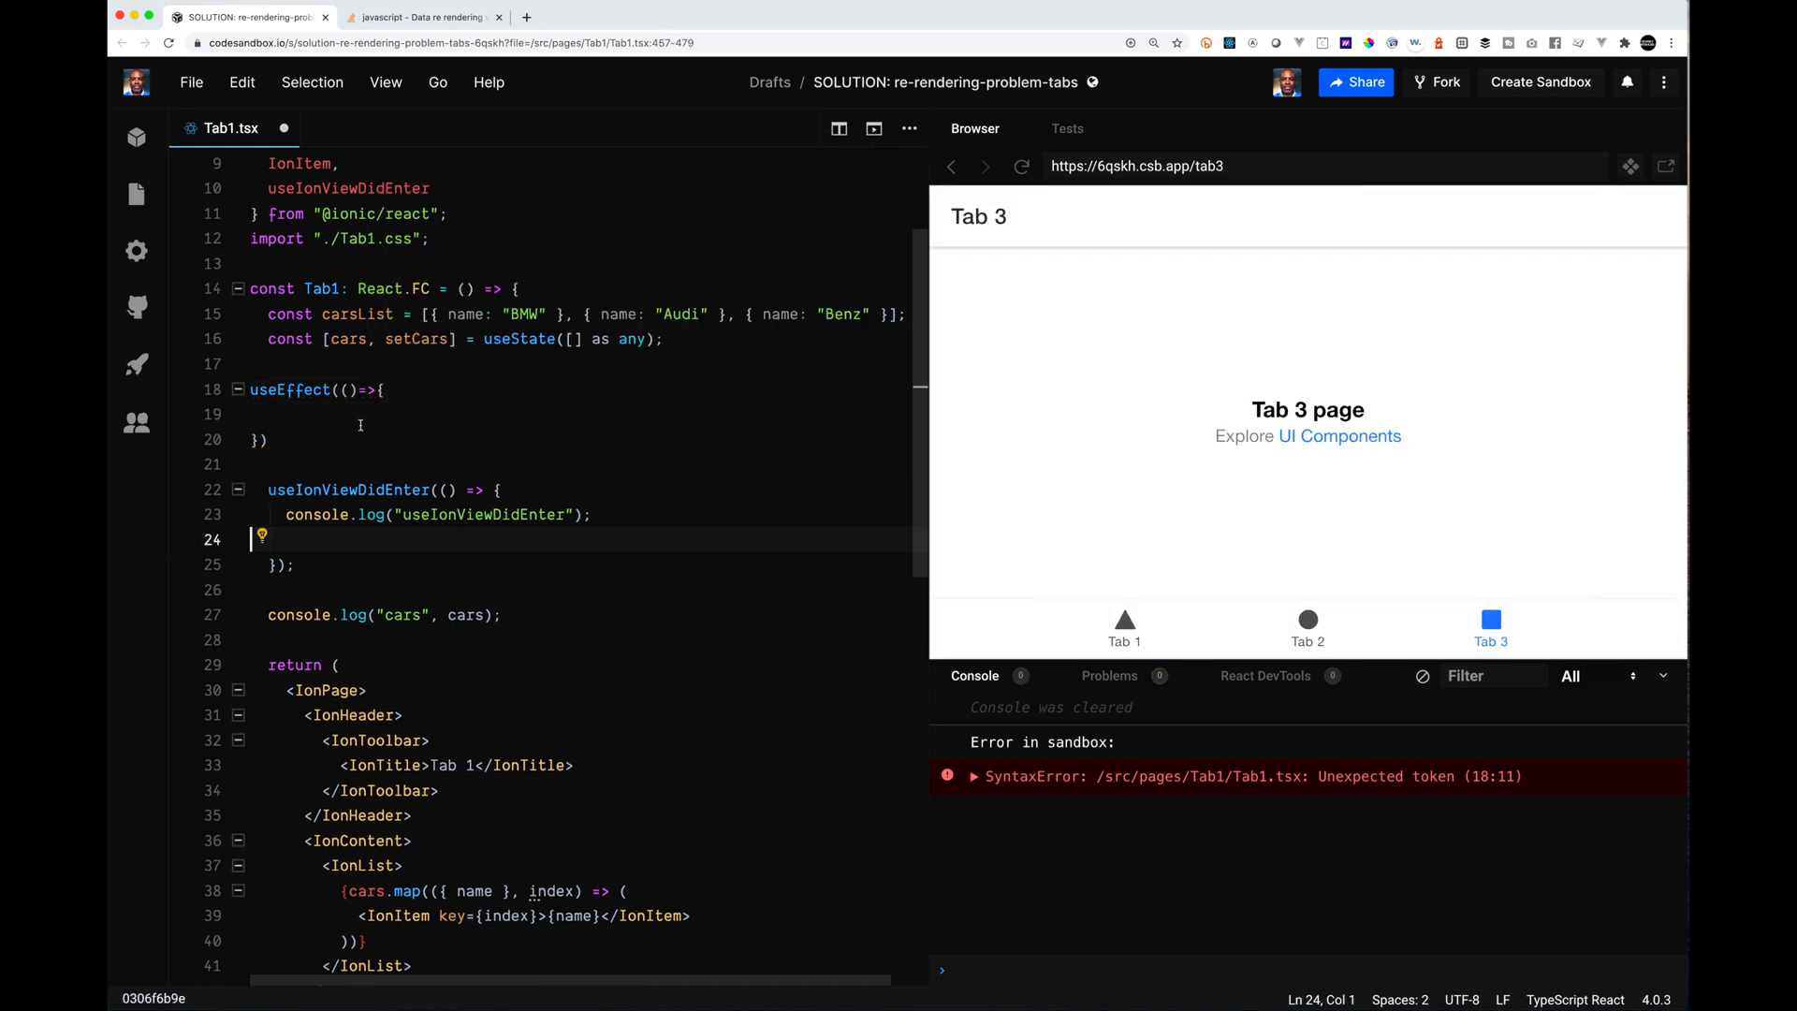
{"action": "left_click", "coordinate": [354, 411]}
{"action": "key", "text": "super+v"}
{"action": "left_click", "coordinate": [267, 438]}
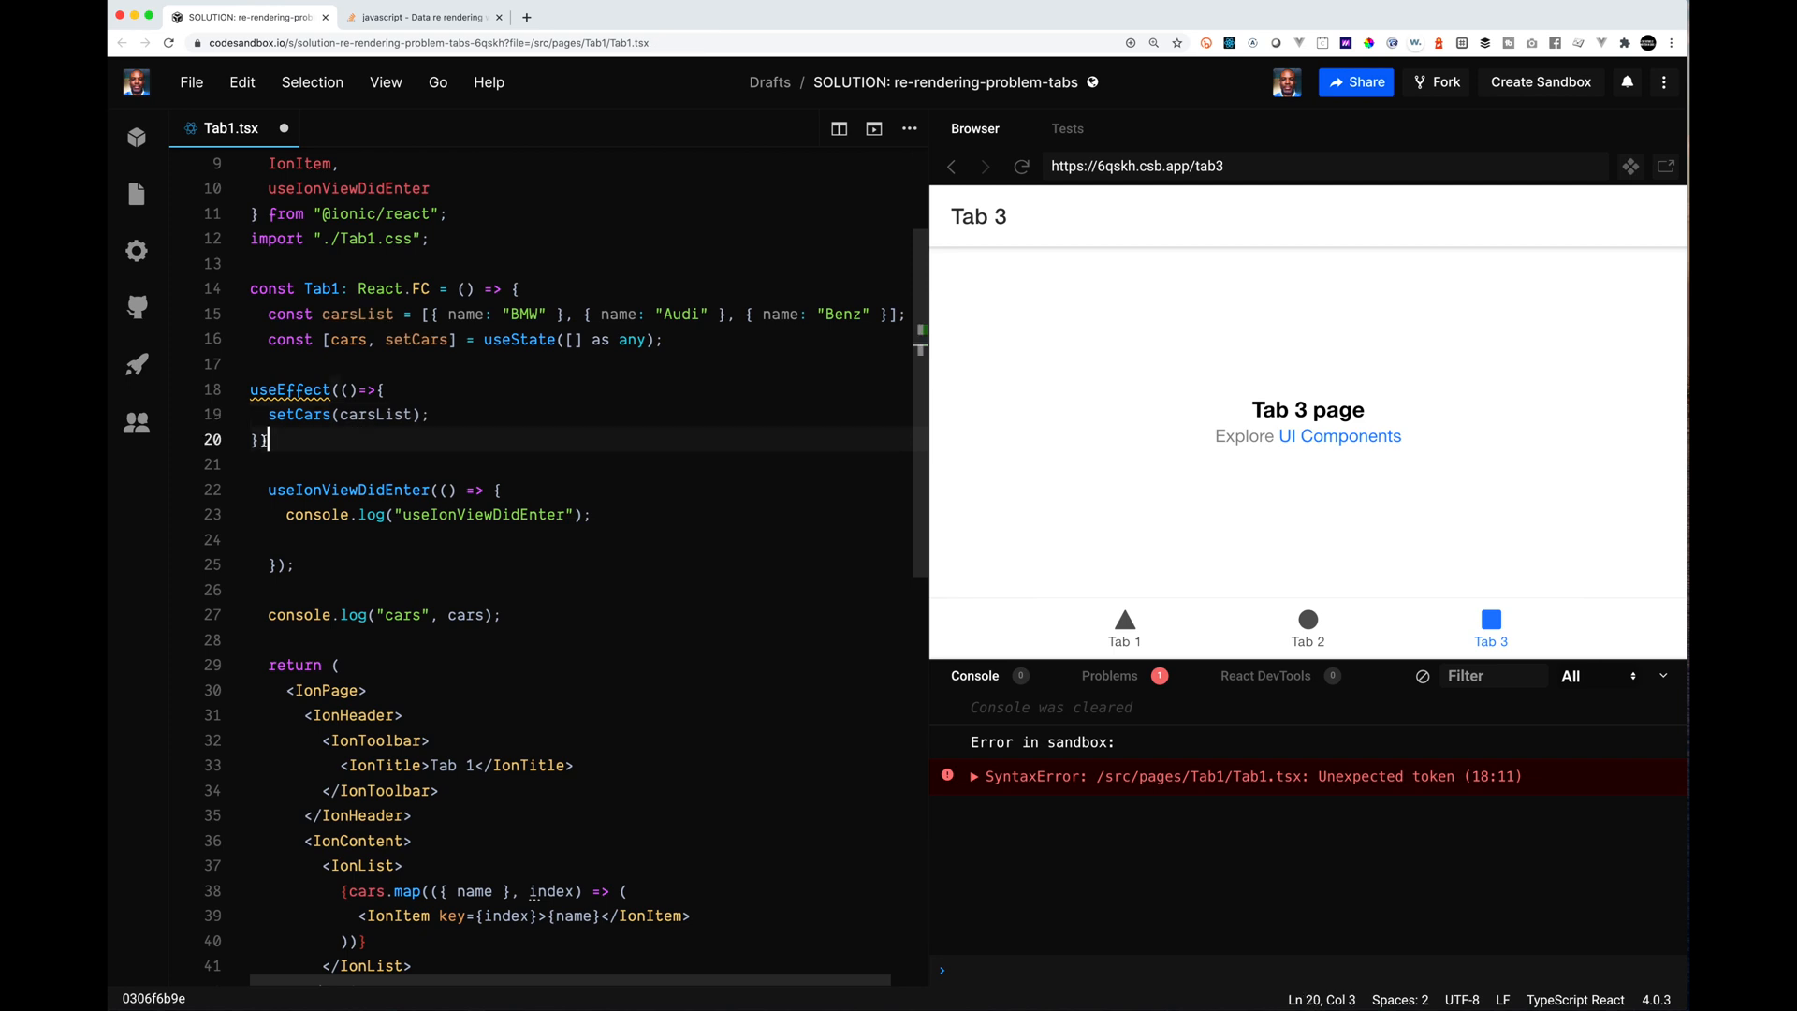
{"action": "key", "text": "BackSpace"}
{"action": "type", "text": ",[]"}
{"action": "mouse_move", "coordinate": [281, 442]}
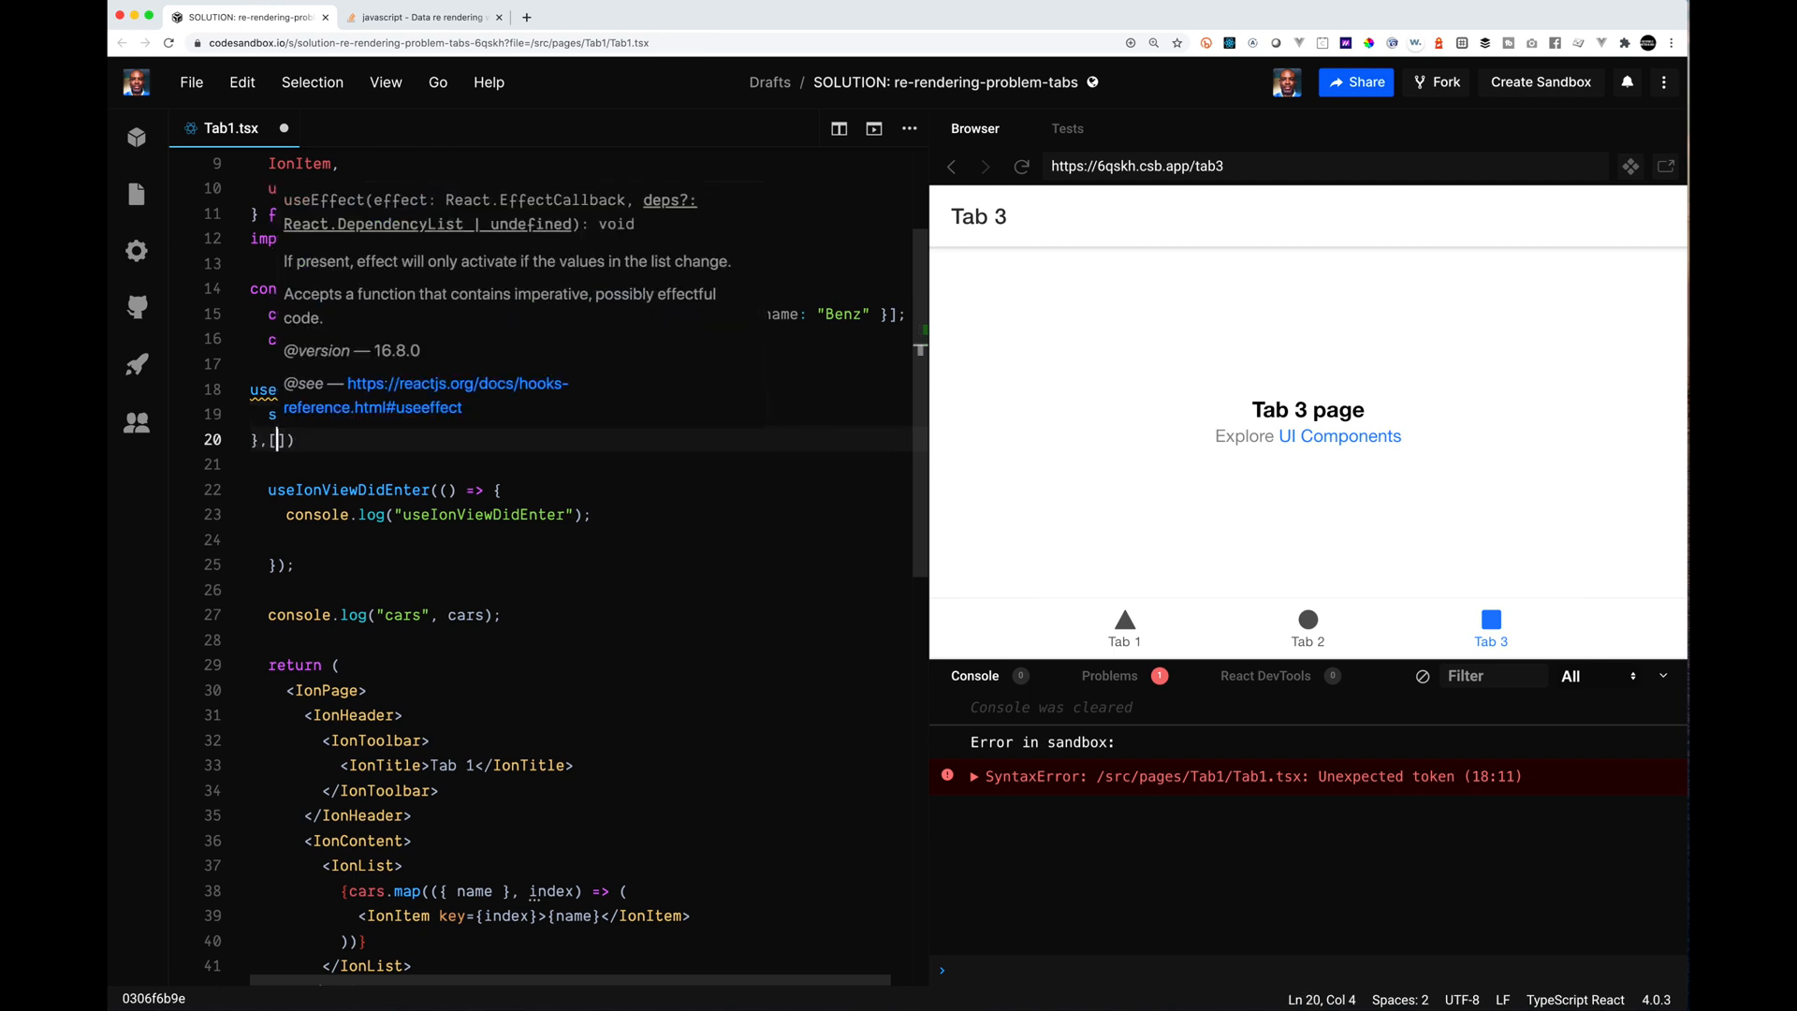
{"action": "left_click", "coordinate": [281, 464]}
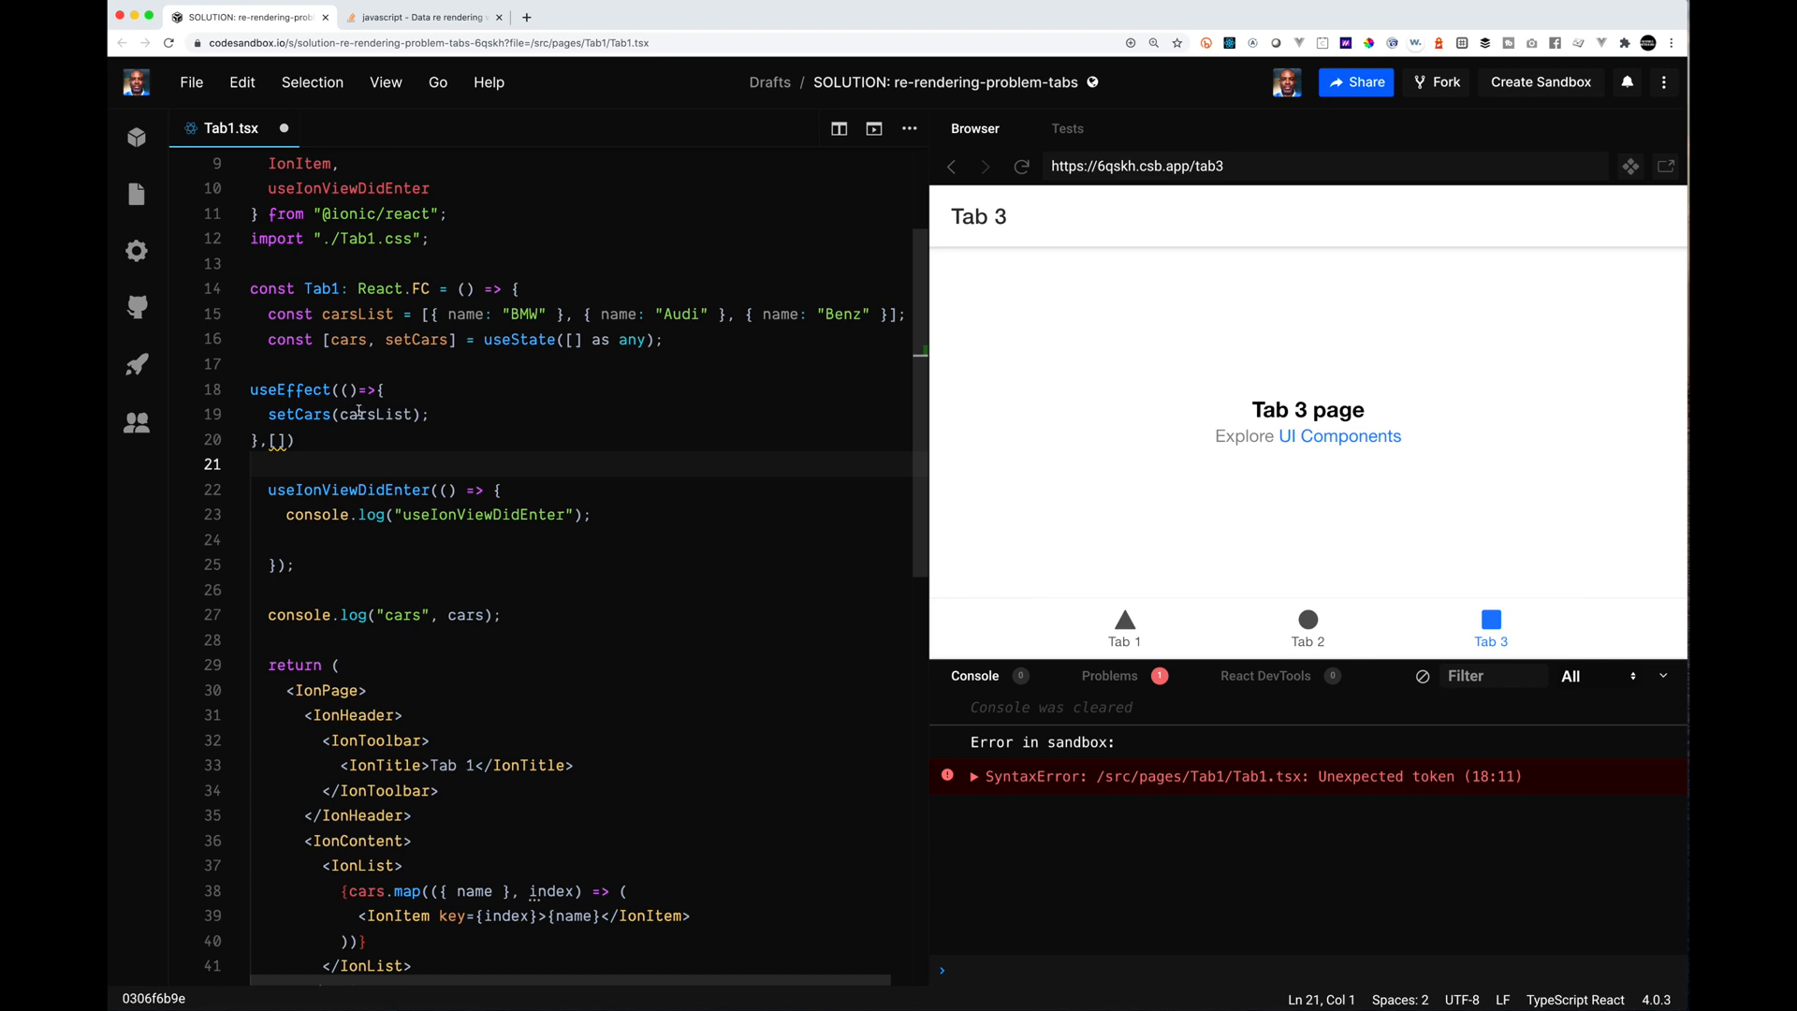
Step: Try carsList in the dependency array, then remove it to leave [] empty
{"action": "double_click", "coordinate": [361, 412]}
{"action": "key", "text": "super+c"}
{"action": "left_click", "coordinate": [283, 439]}
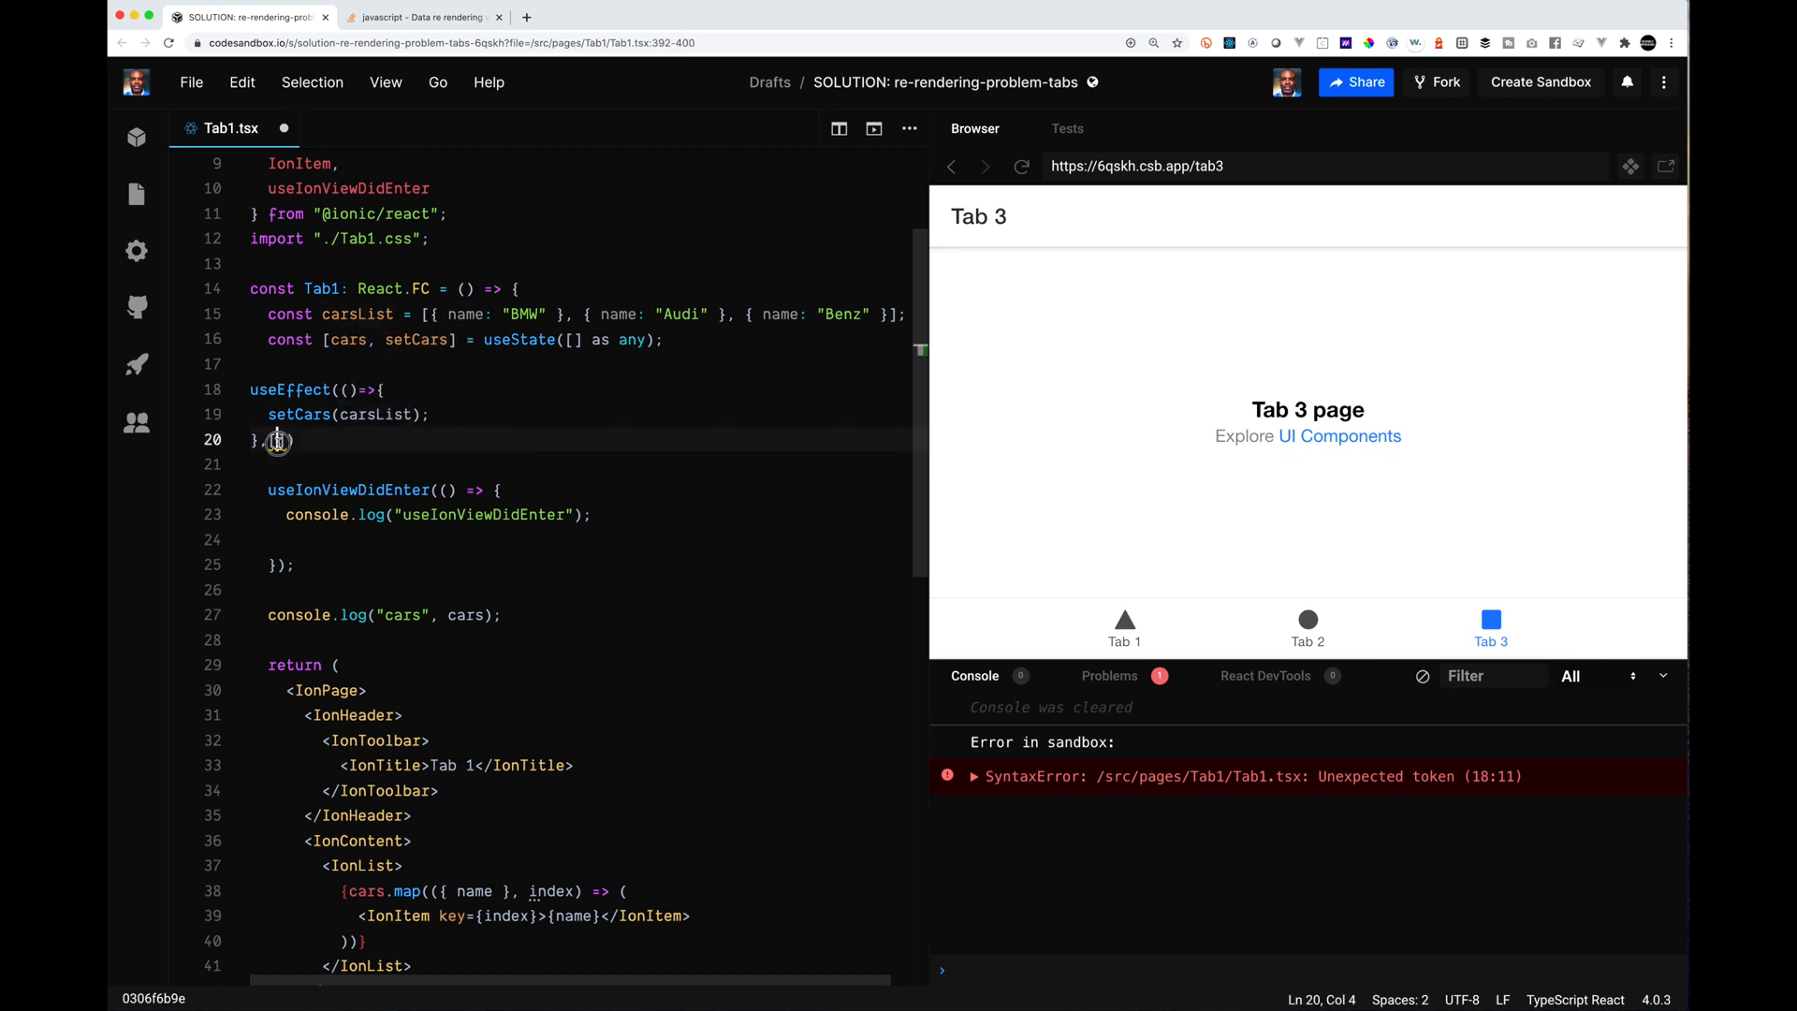
{"action": "key", "text": "super+v"}
{"action": "scroll", "coordinate": [505, 426], "scroll_direction": "up", "scroll_amount": 2}
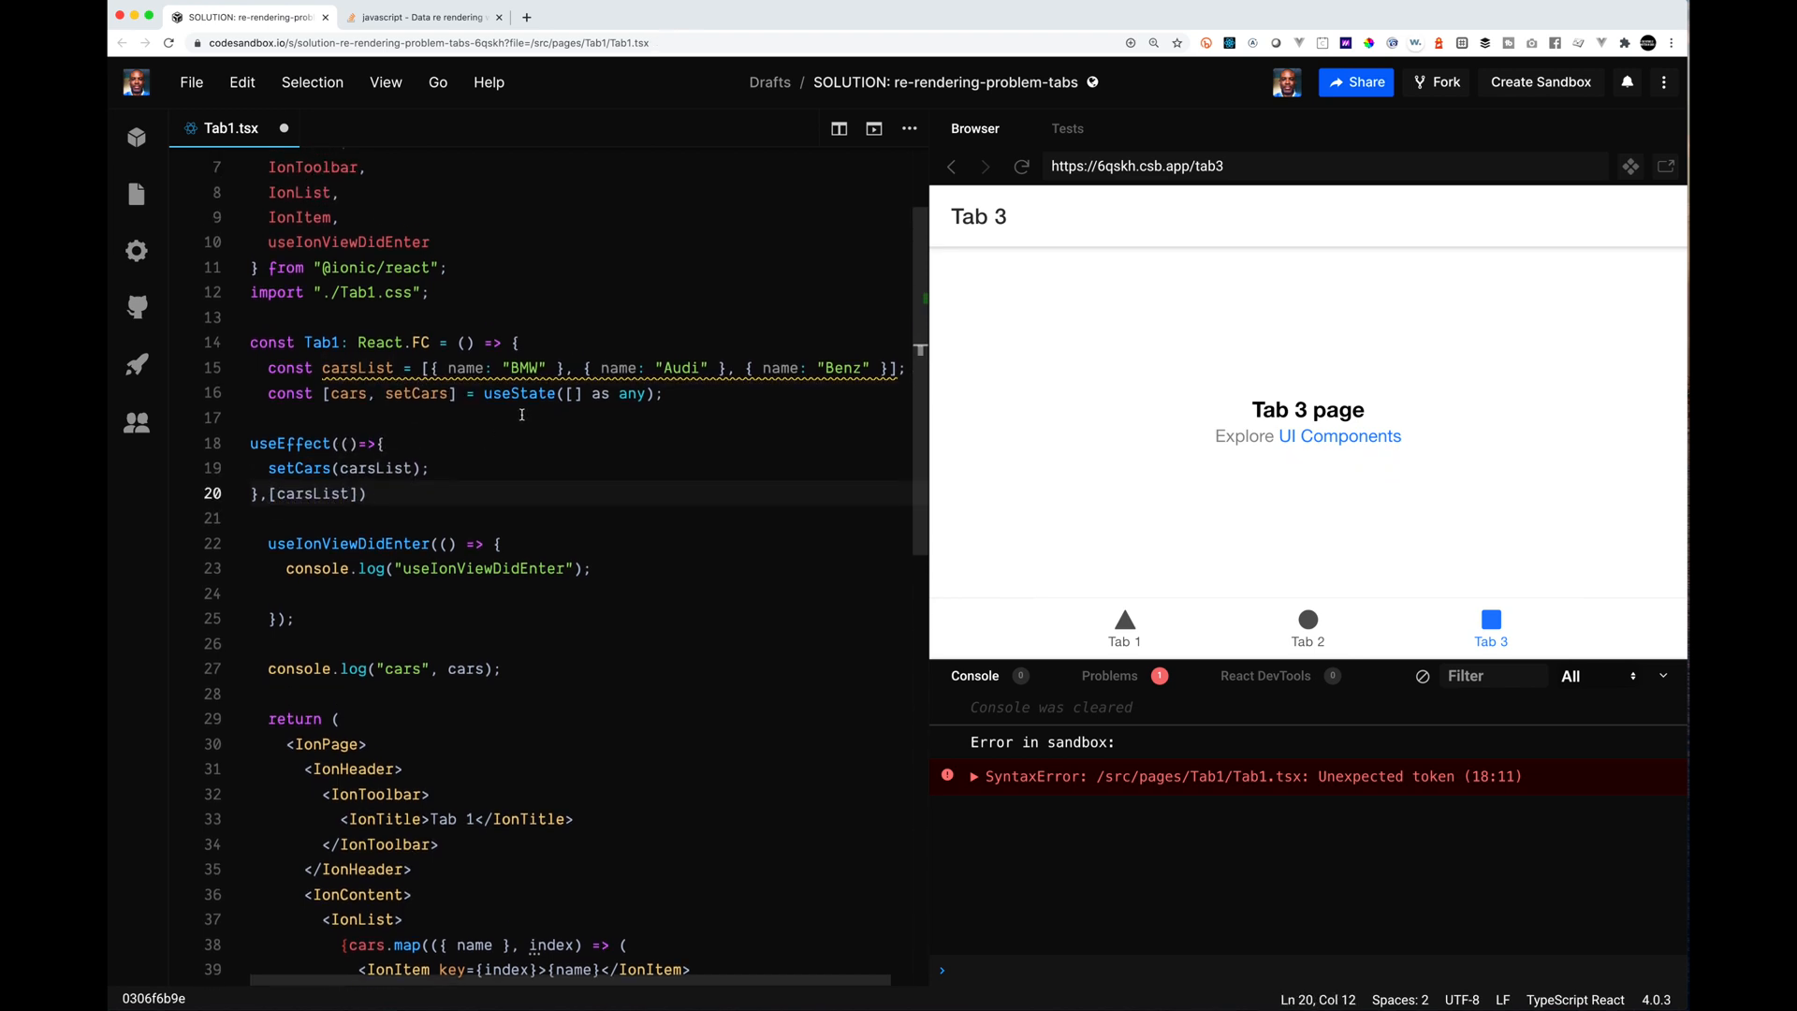
{"action": "mouse_move", "coordinate": [468, 368]}
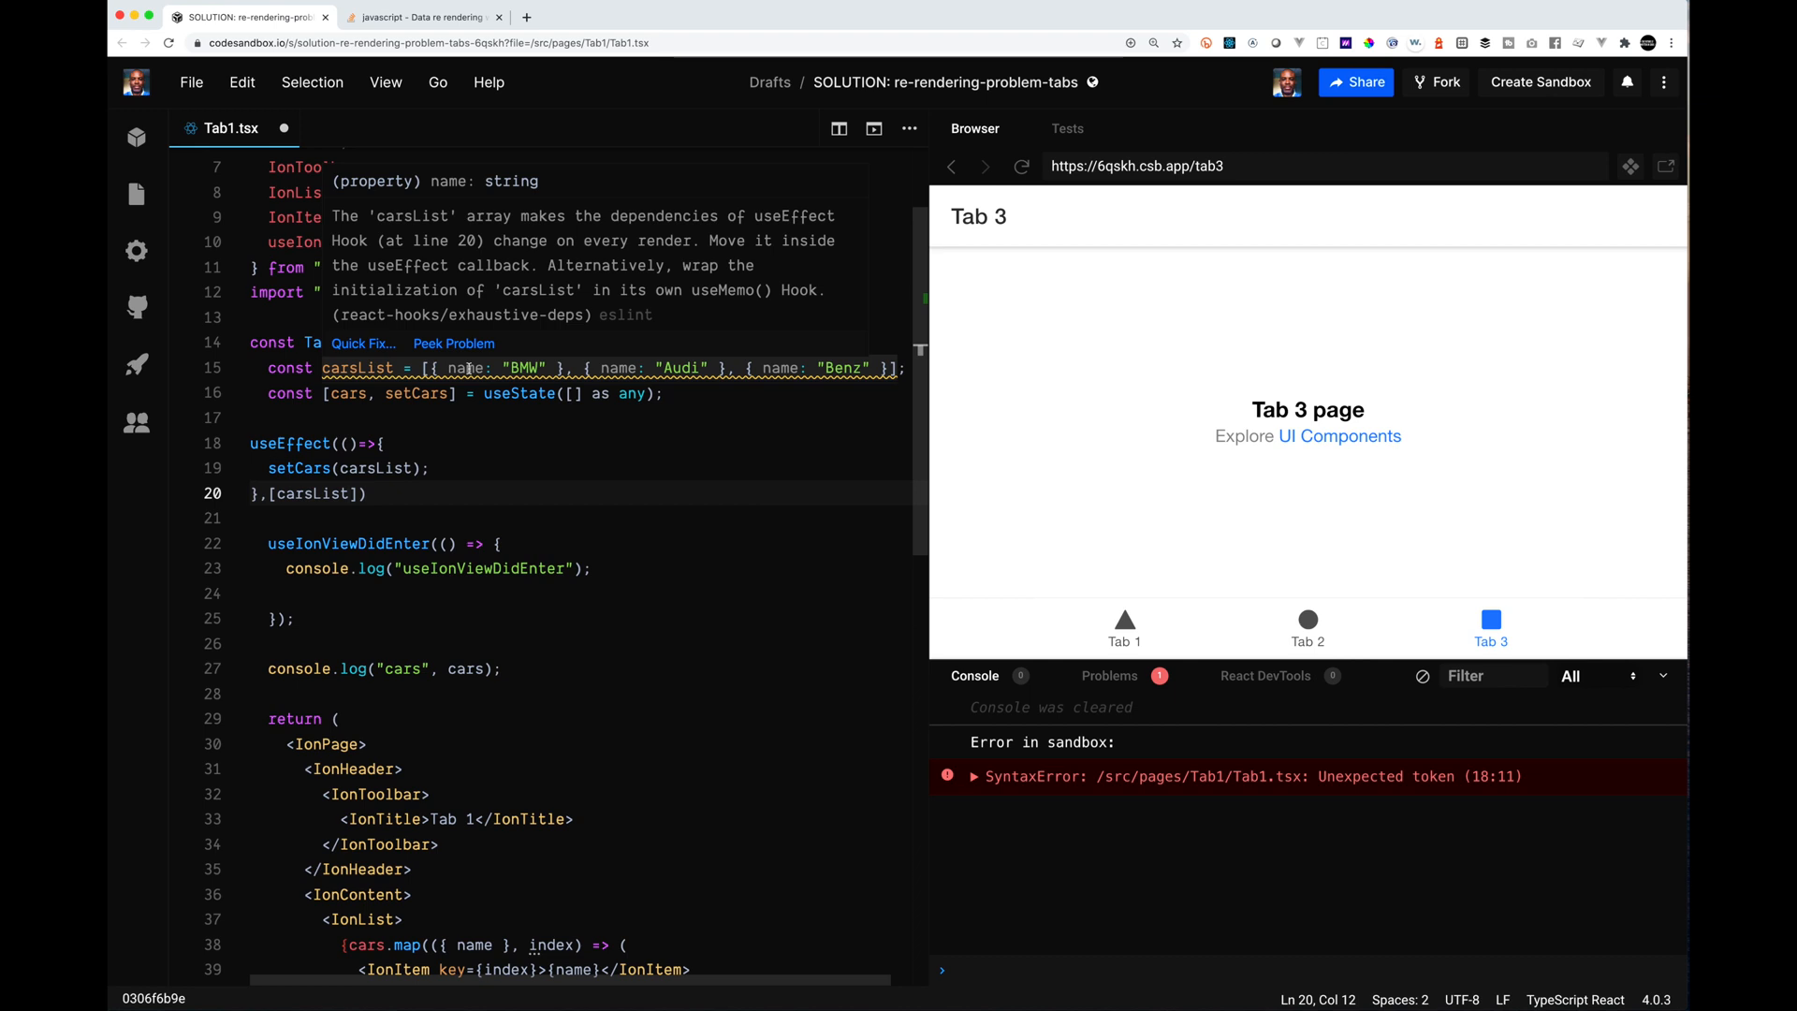
{"action": "double_click", "coordinate": [323, 519]}
{"action": "key", "text": "BackSpace"}
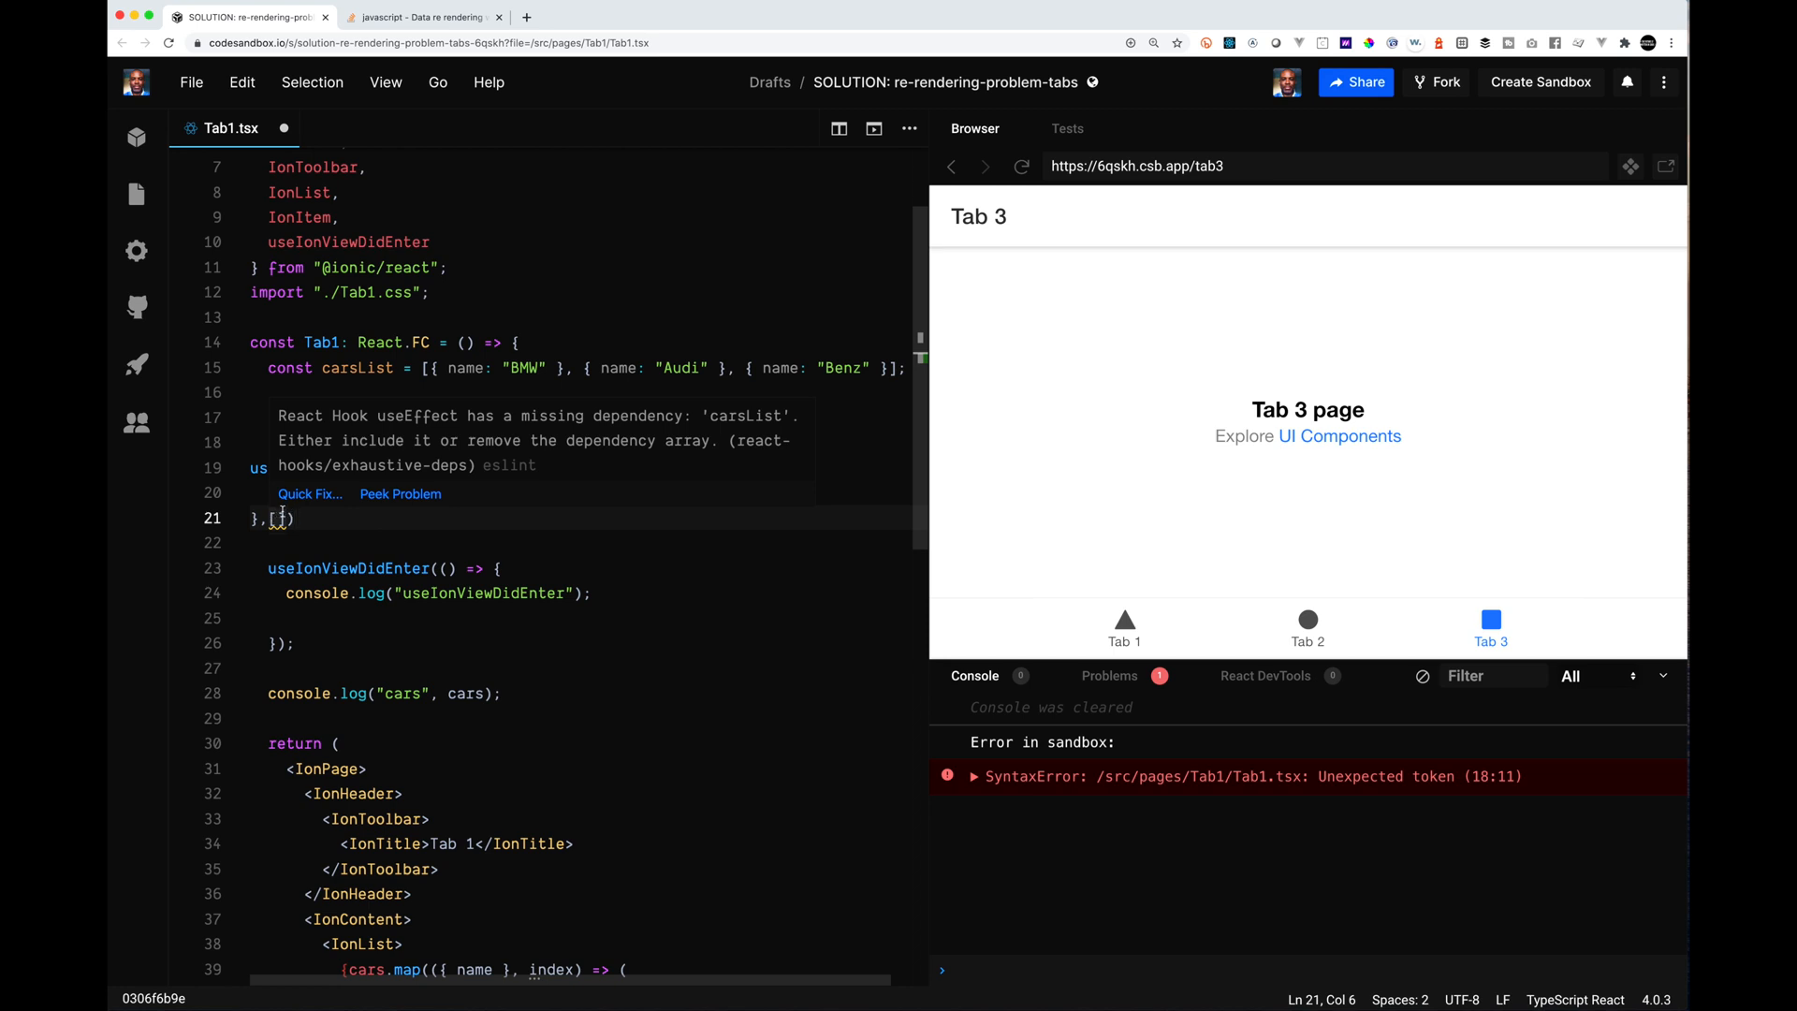
Step: Reformat Tab1.tsx with Format Document
{"action": "right_click", "coordinate": [586, 476]}
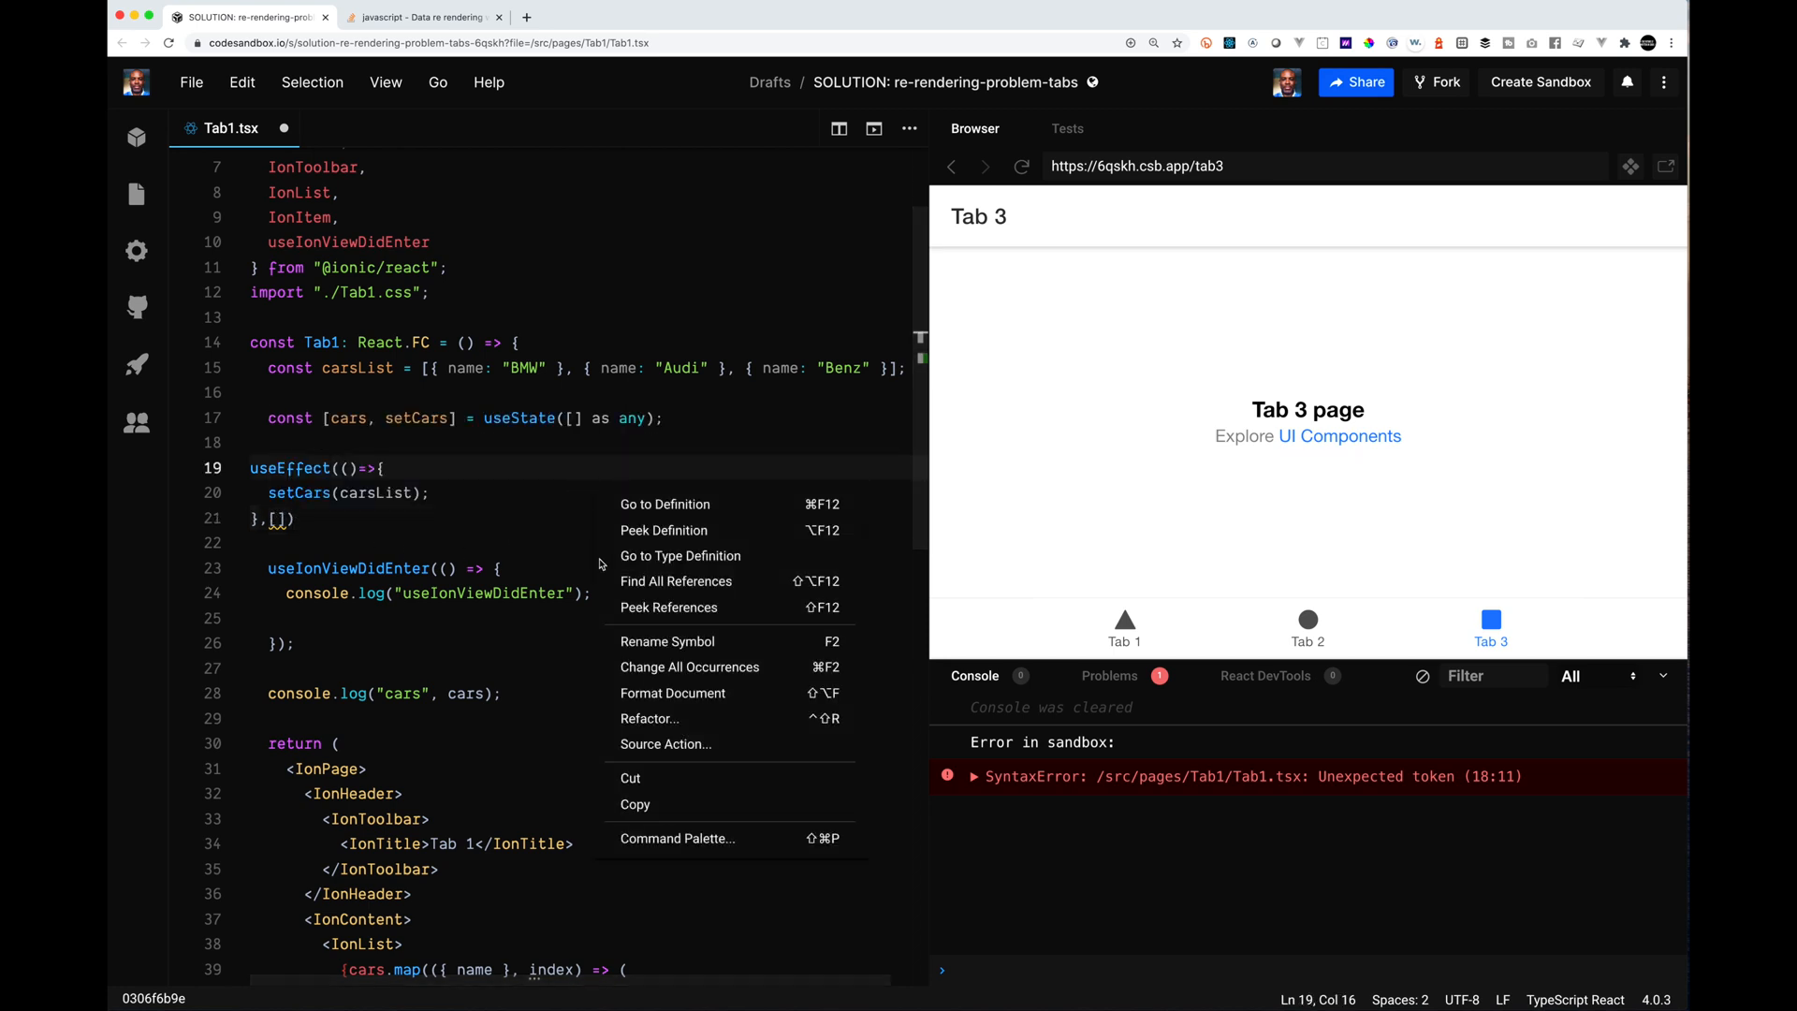
{"action": "left_click", "coordinate": [680, 691]}
{"action": "left_click", "coordinate": [611, 501]}
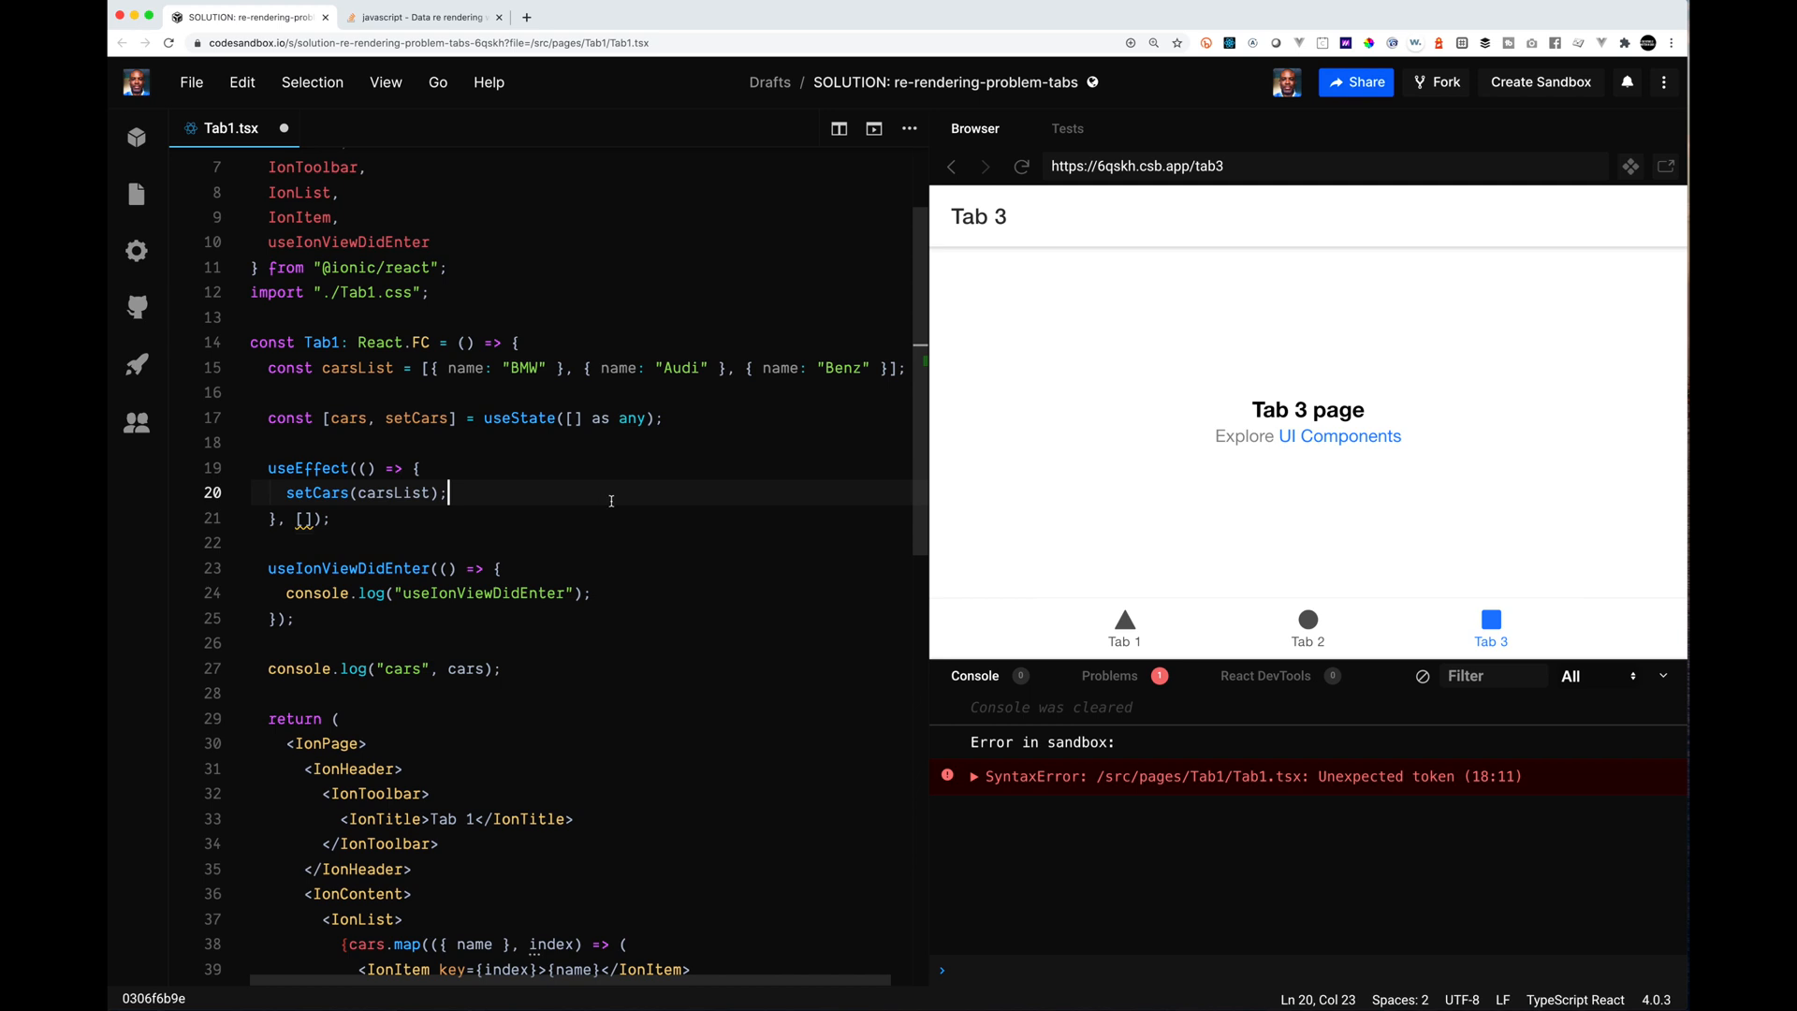
{"action": "left_click", "coordinate": [679, 550]}
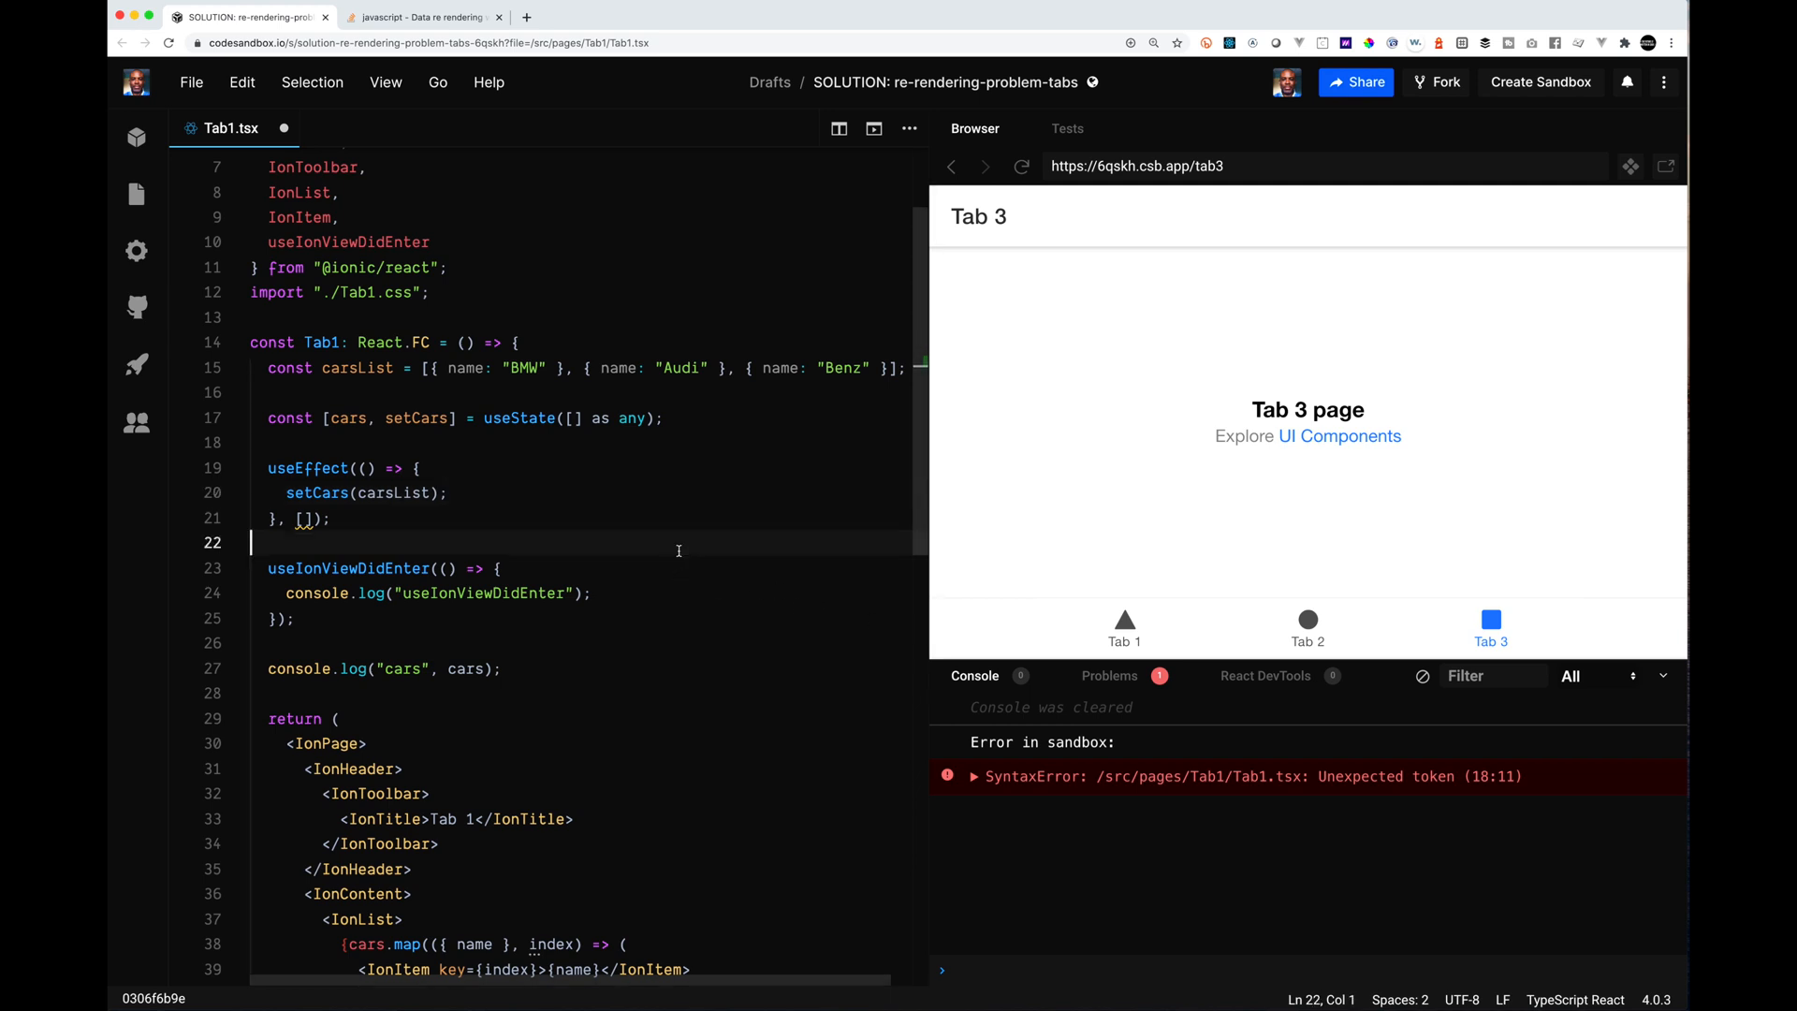
Step: Move the carsList array to module level above the Tab1 component and clear the console
{"action": "triple_click", "coordinate": [624, 368]}
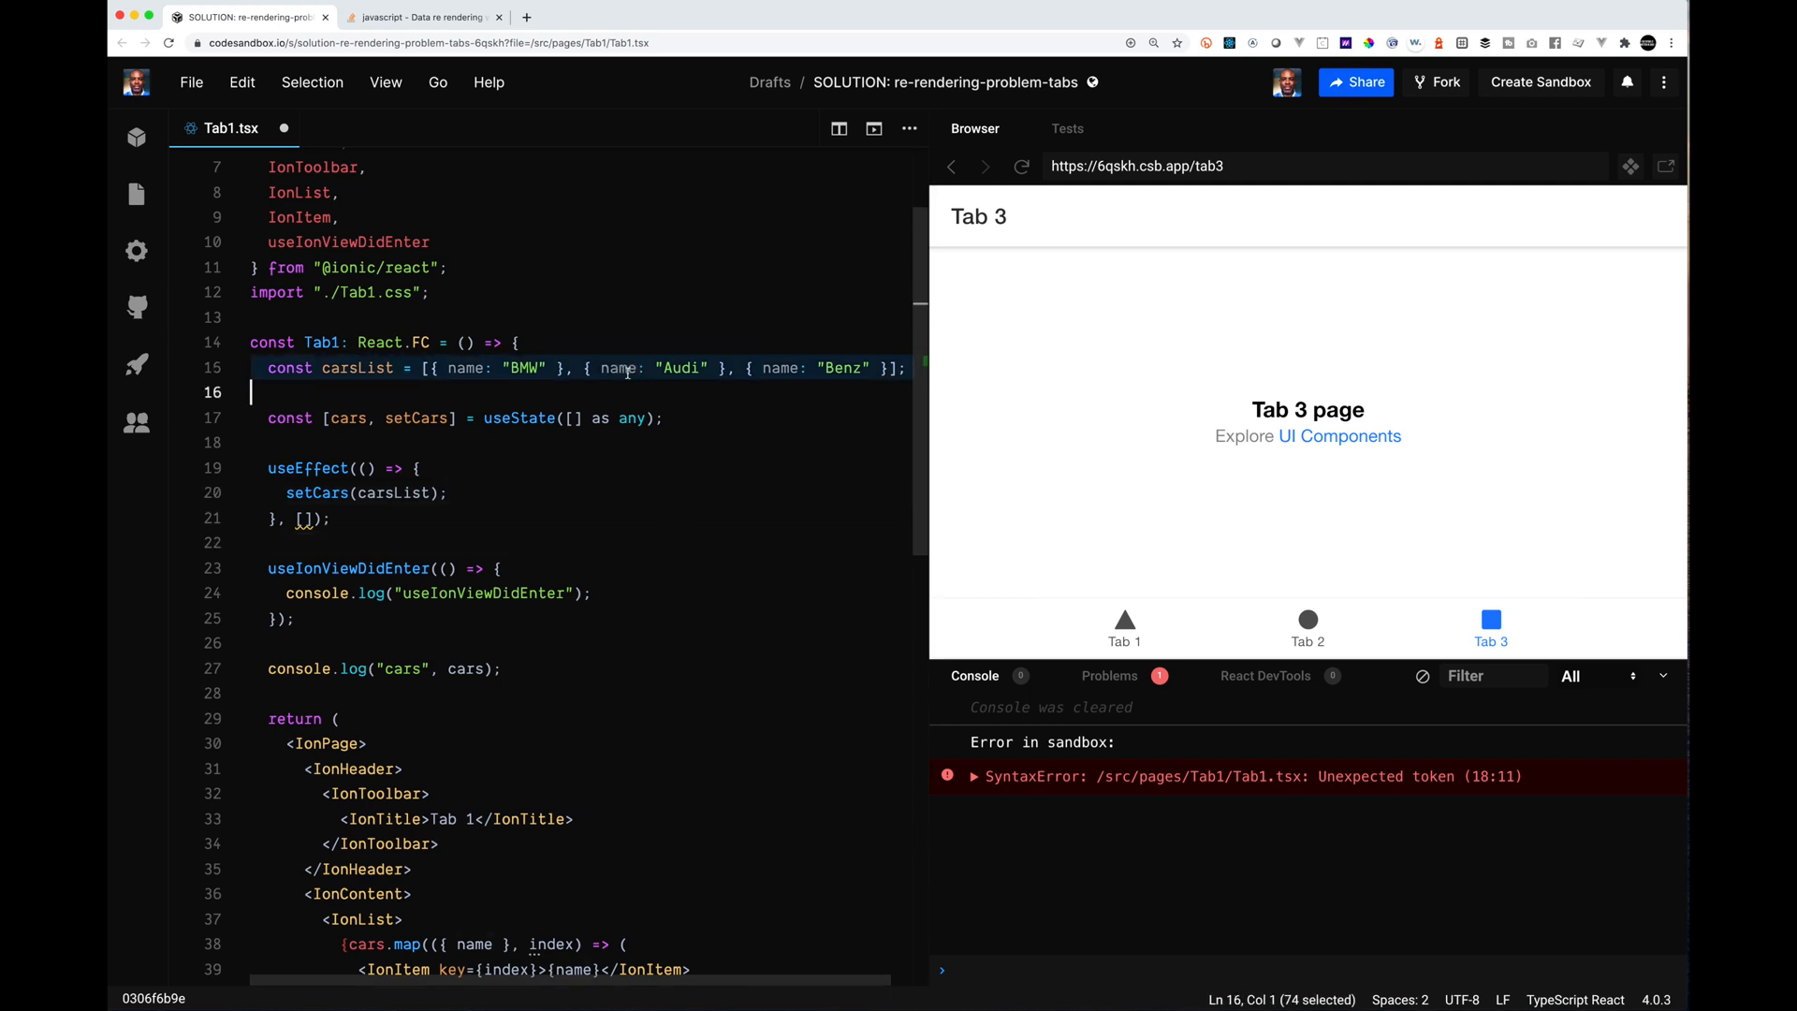
{"action": "key", "text": "super+x"}
{"action": "left_click", "coordinate": [553, 318]}
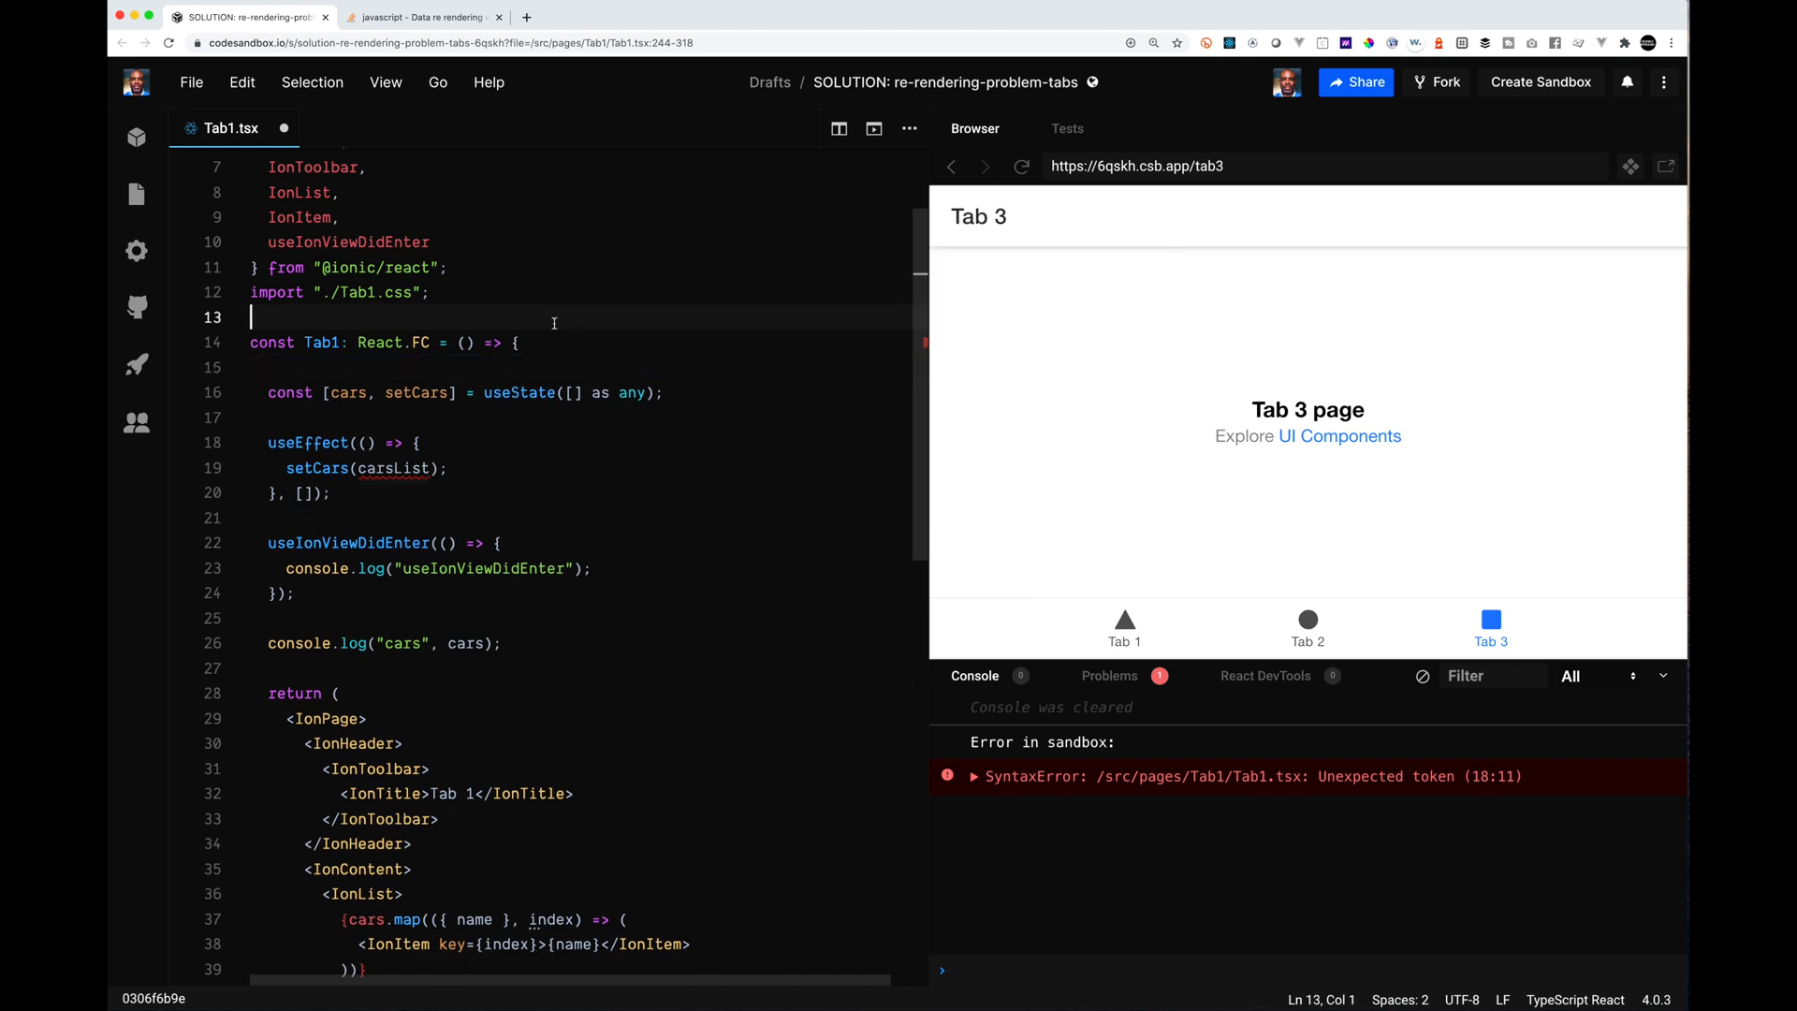
{"action": "key", "text": "super+v"}
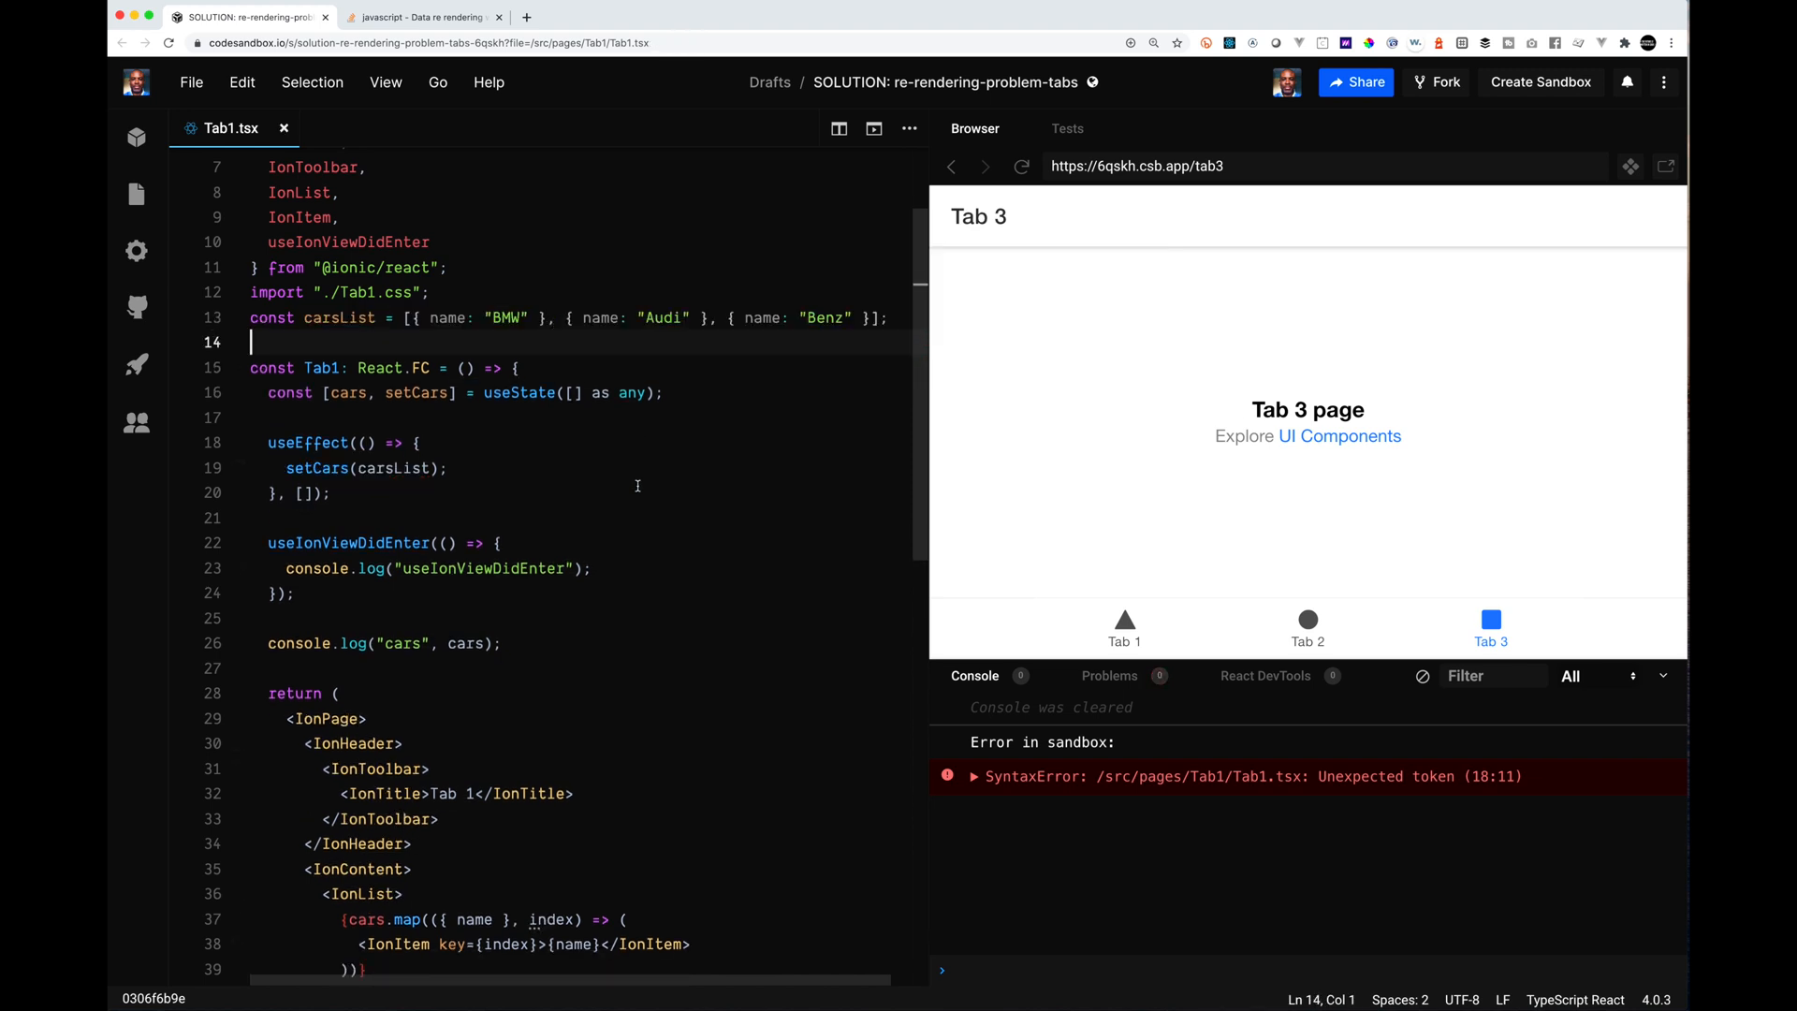
{"action": "left_click", "coordinate": [1421, 675]}
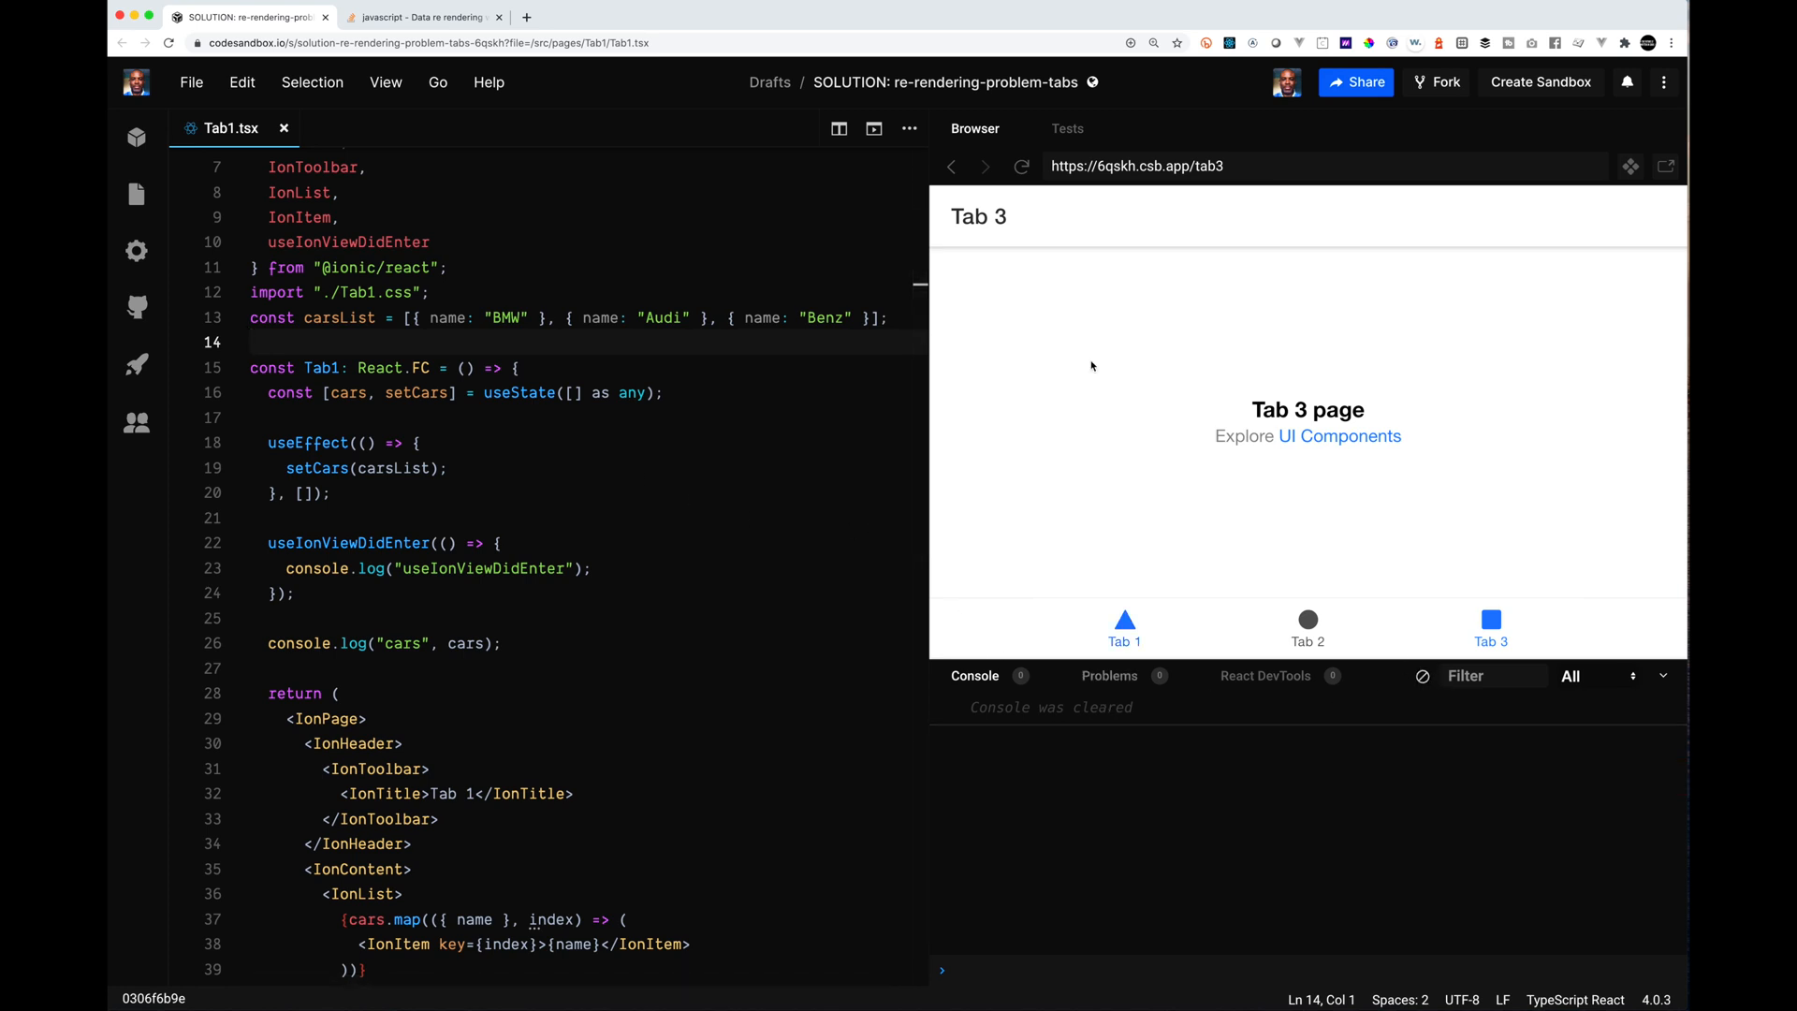
Step: Reload the preview on Tab 1, then switch through Tab 2, Tab 3 and back to Tab 2
{"action": "left_click", "coordinate": [1124, 625]}
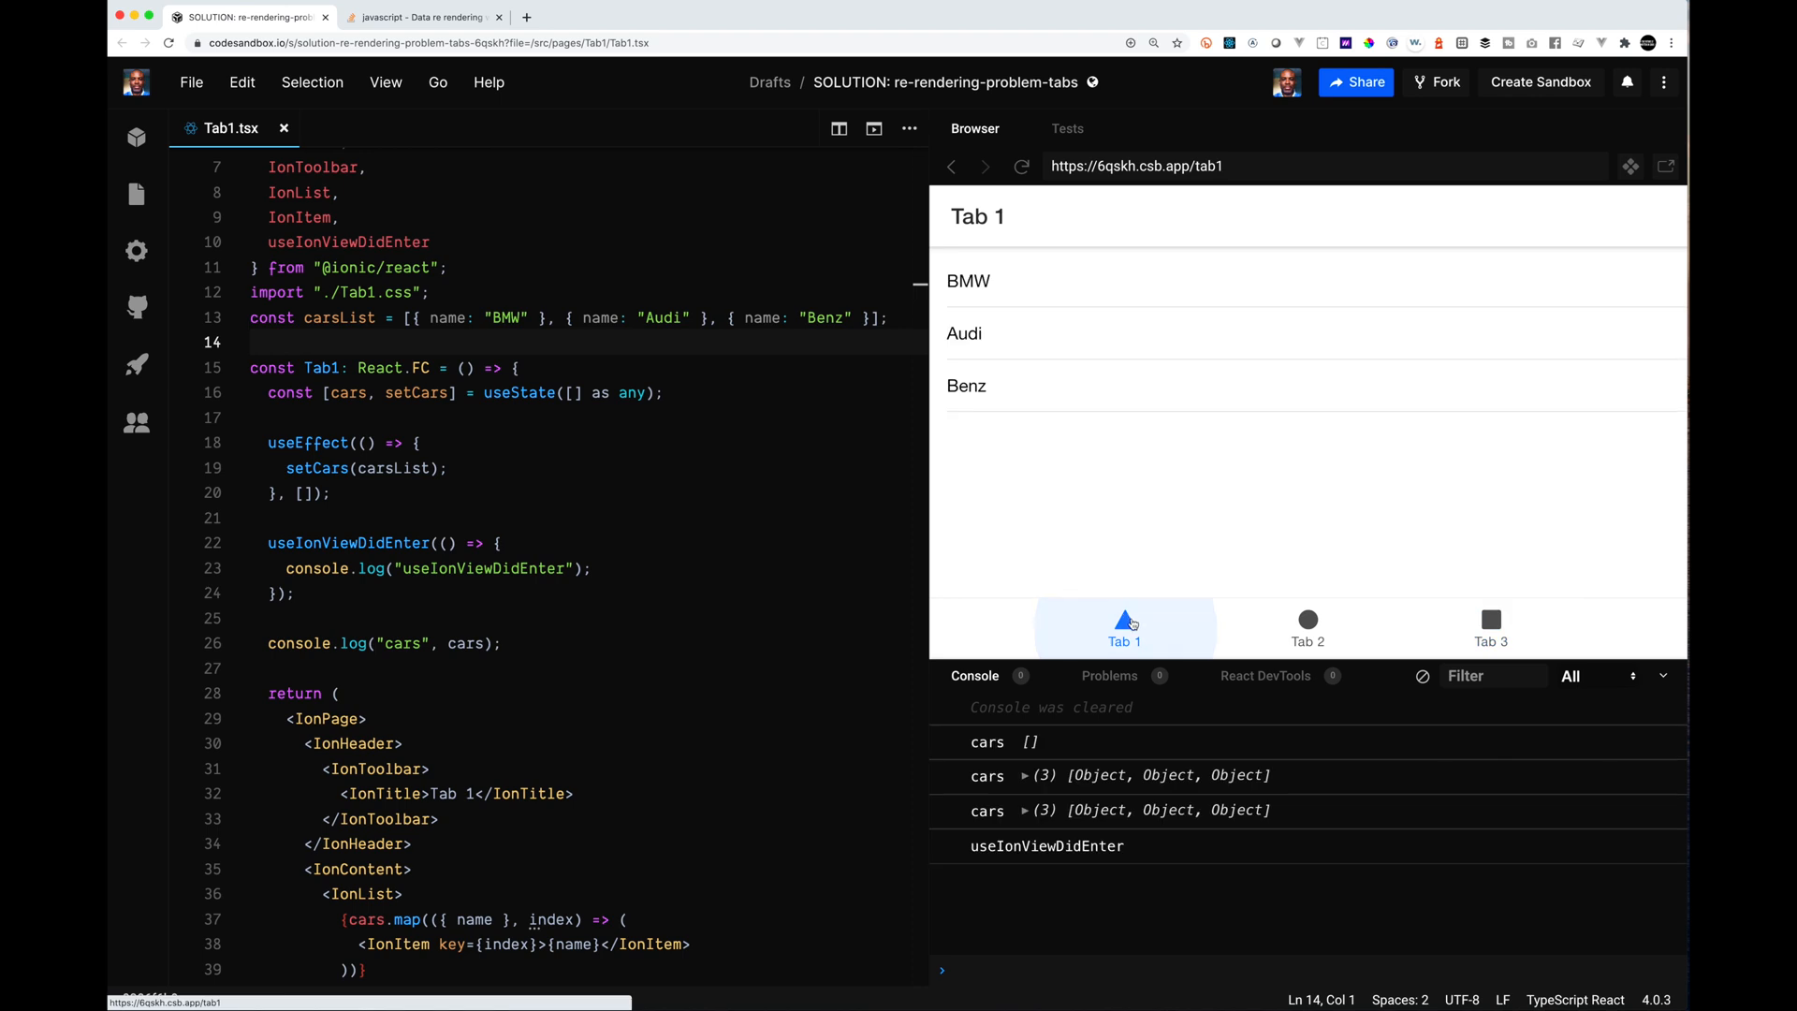
{"action": "left_click", "coordinate": [1020, 166]}
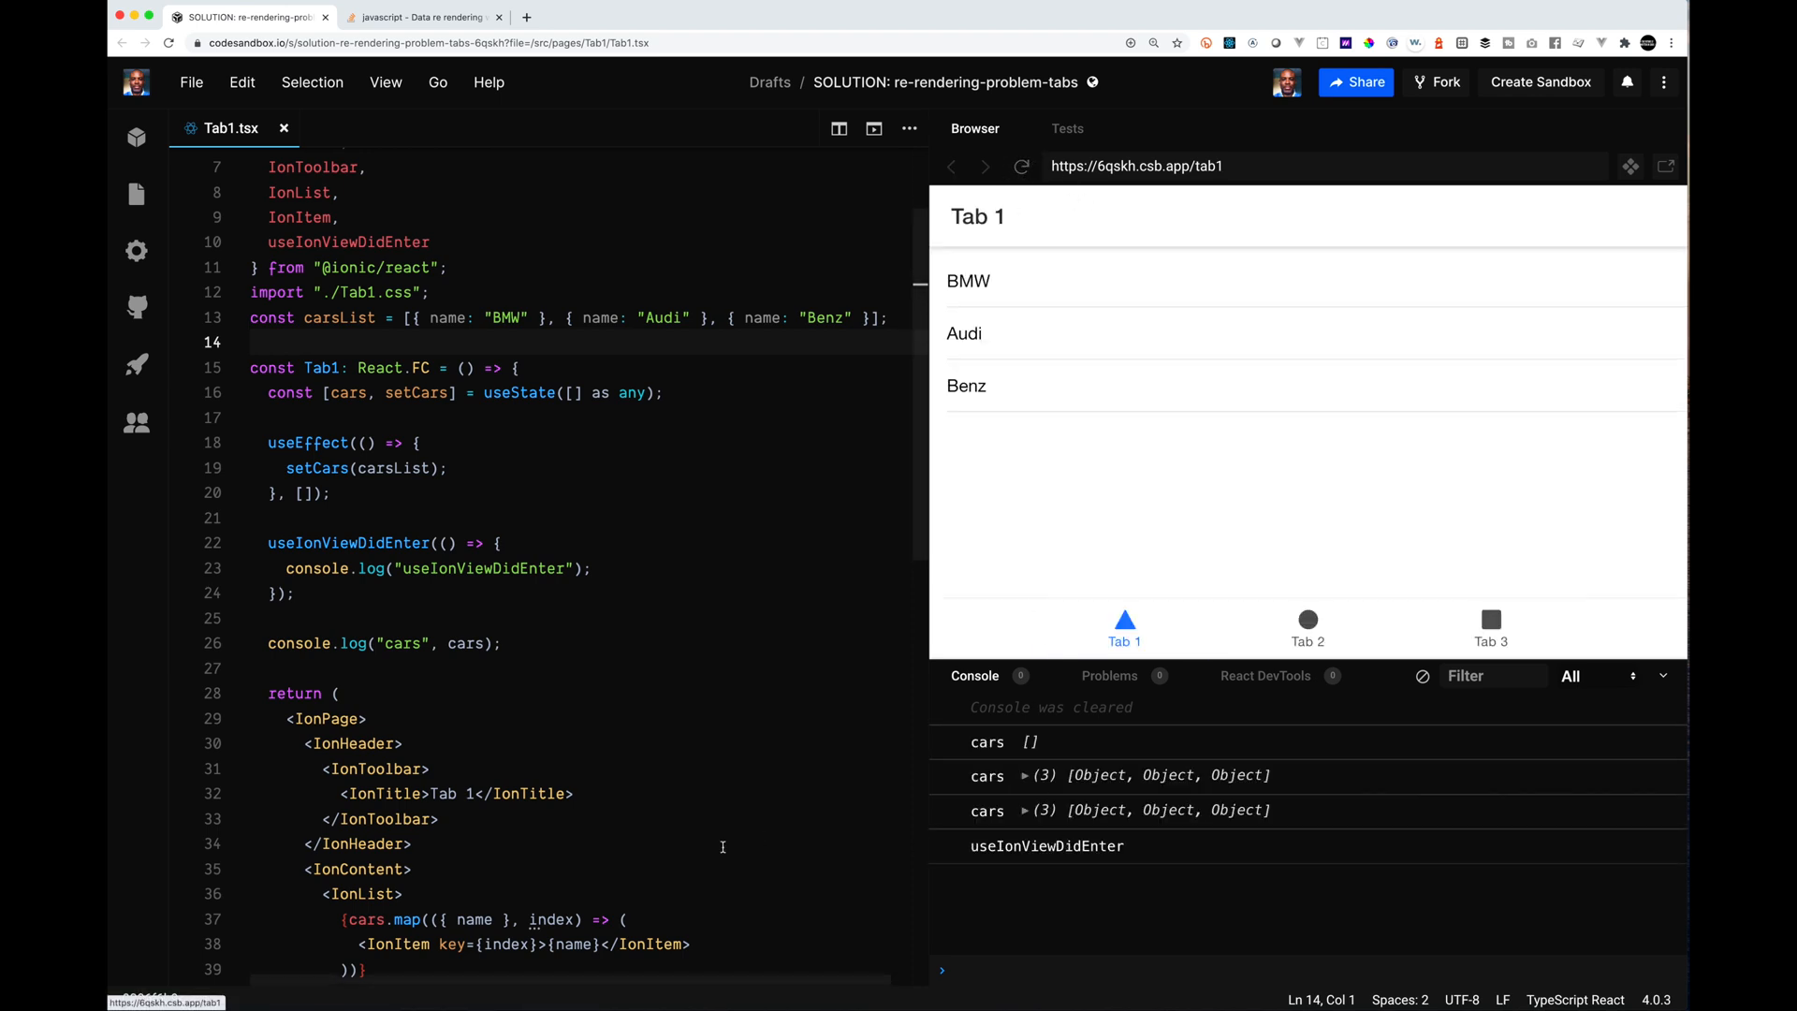
{"action": "scroll", "coordinate": [773, 651], "scroll_direction": "up", "scroll_amount": 1}
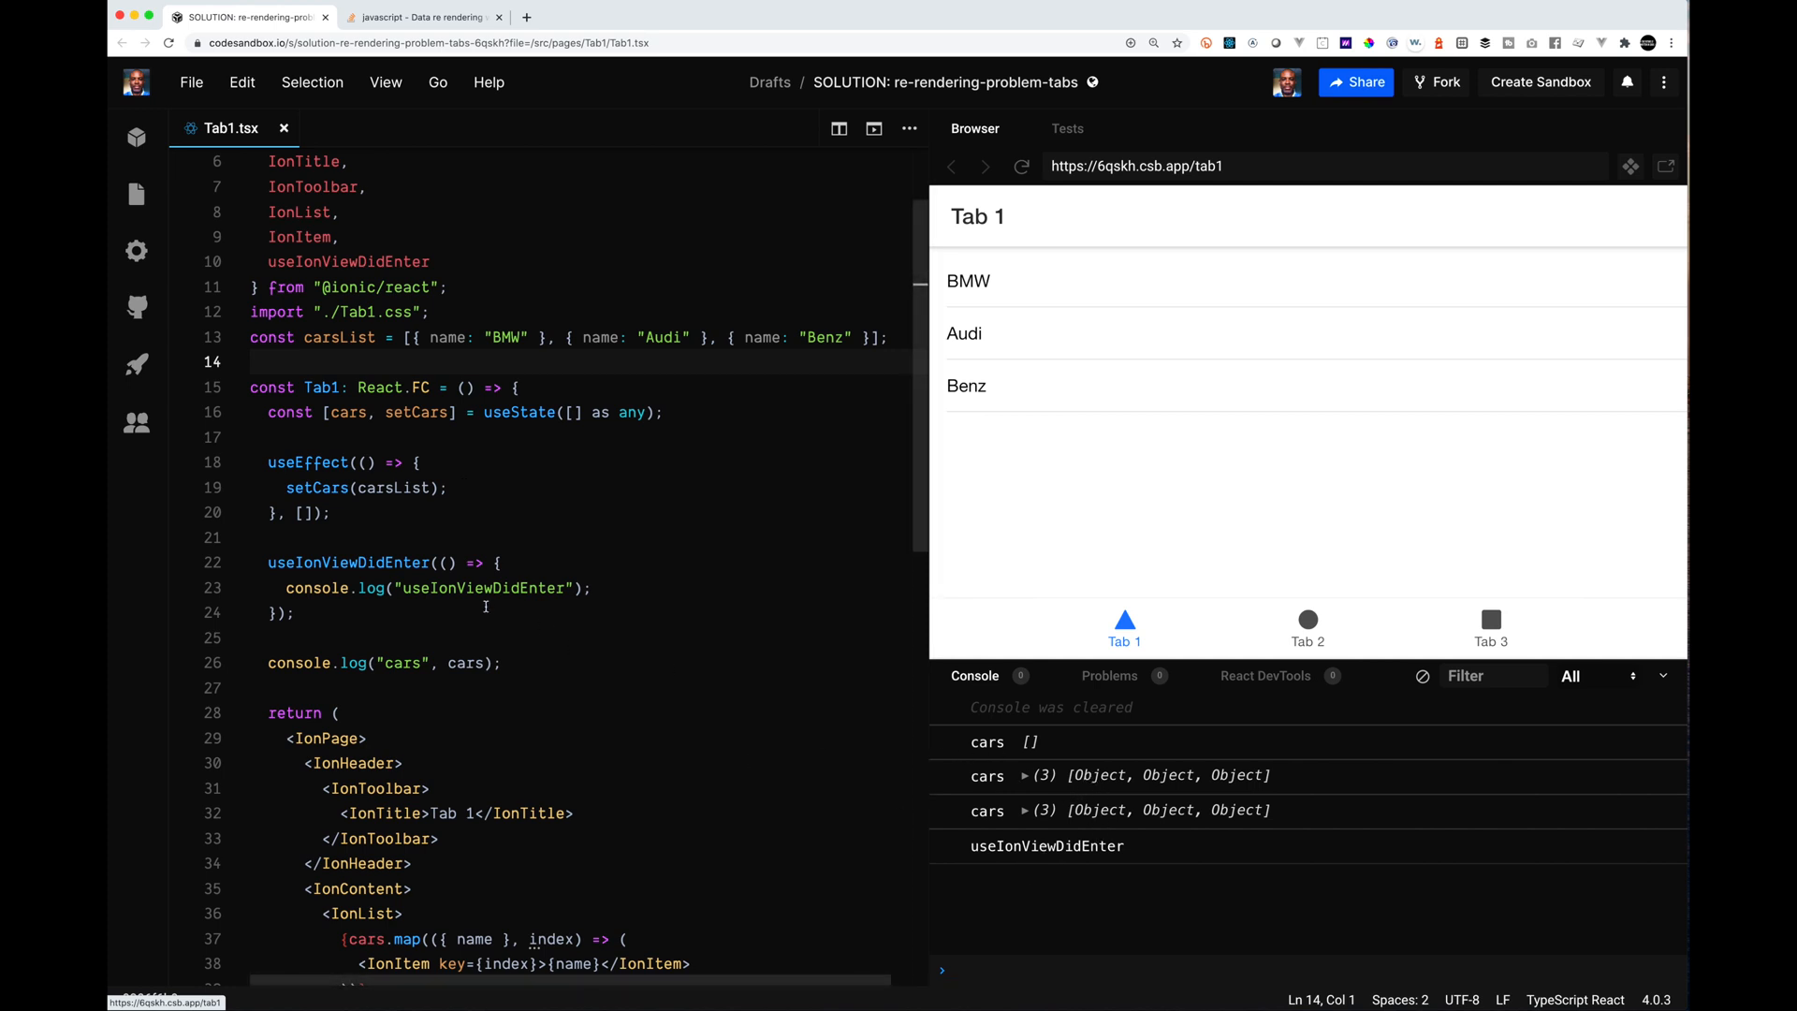
{"action": "scroll", "coordinate": [824, 844], "scroll_direction": "down", "scroll_amount": 5}
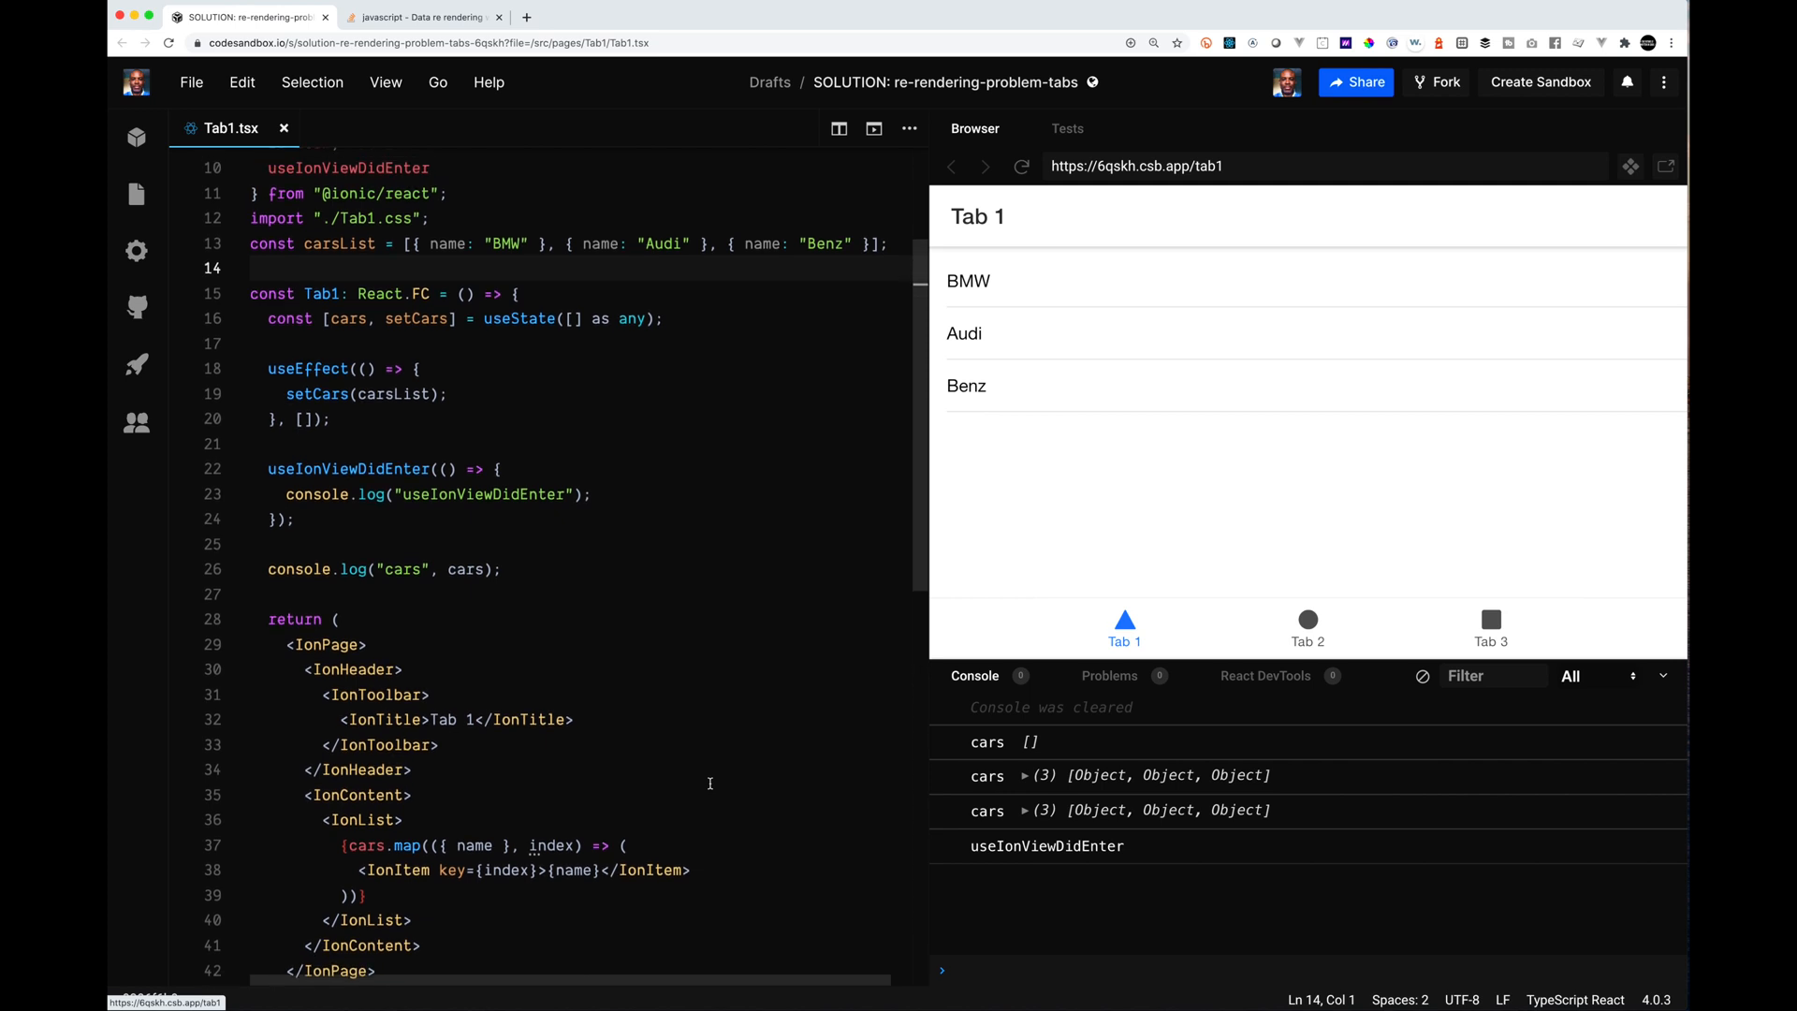
{"action": "scroll", "coordinate": [824, 844], "scroll_direction": "up", "scroll_amount": 2}
{"action": "left_click", "coordinate": [1307, 632]}
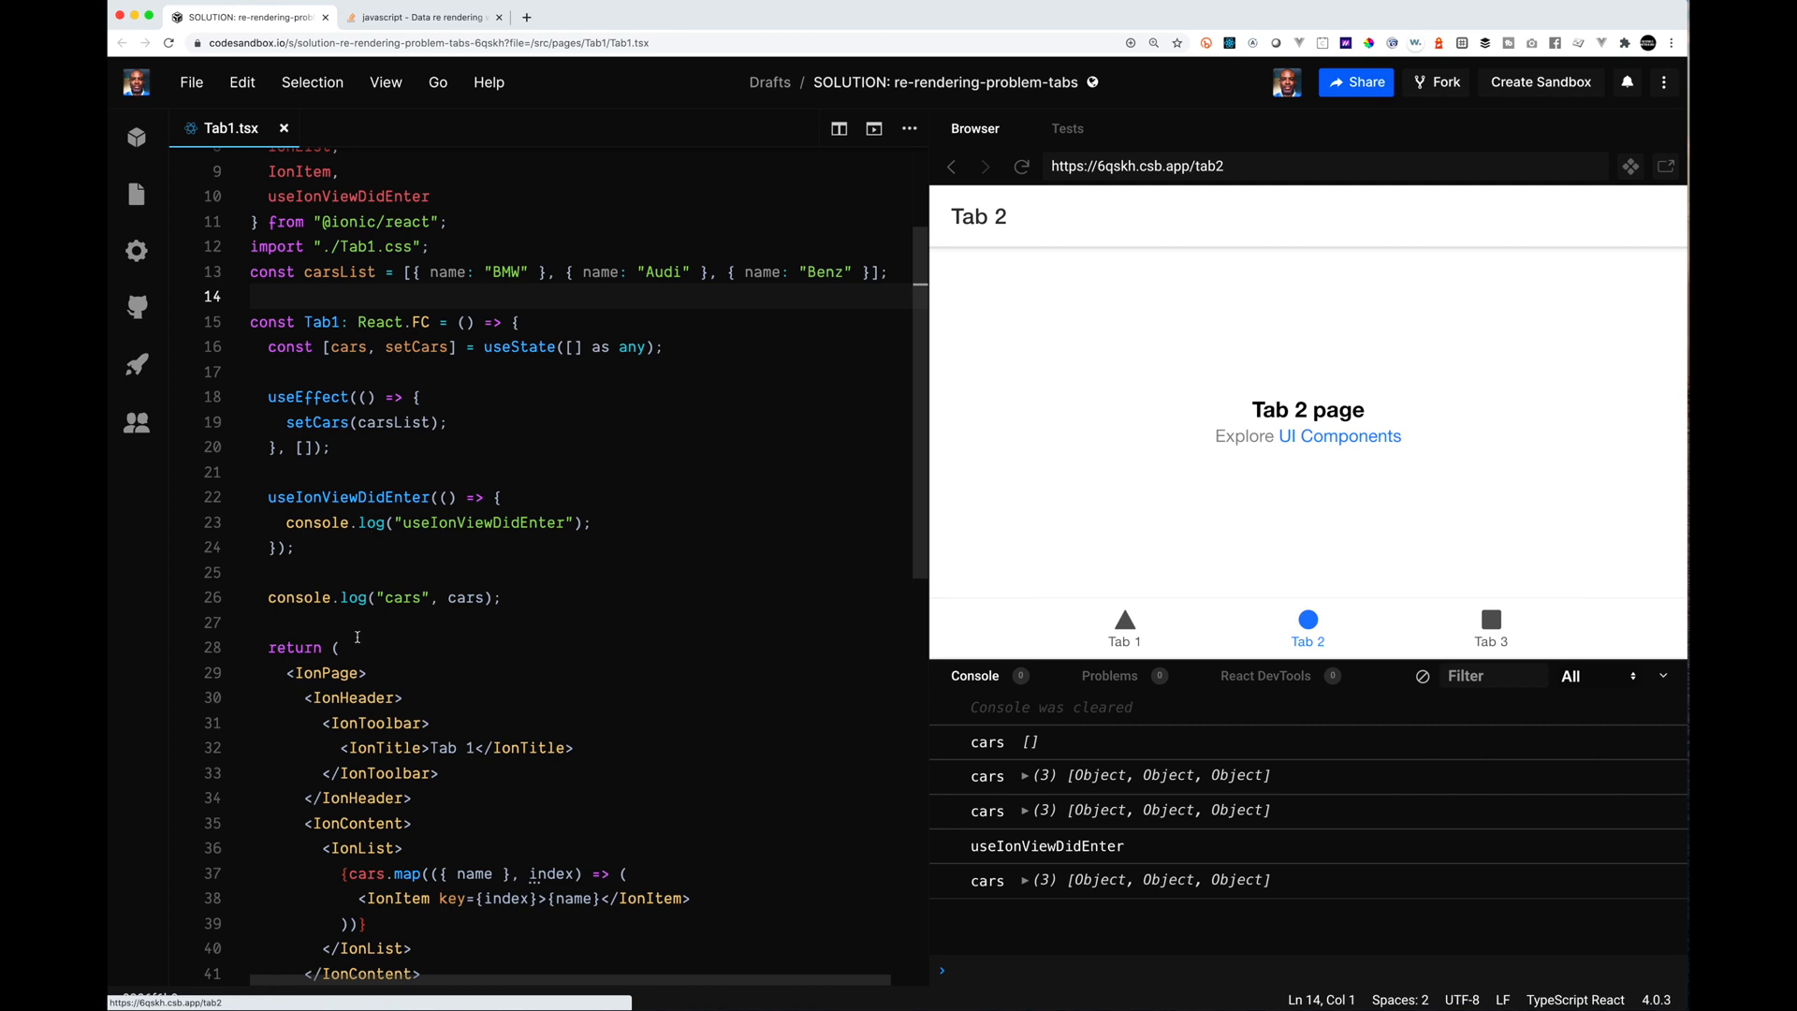
{"action": "left_click", "coordinate": [1490, 629]}
{"action": "left_click", "coordinate": [1306, 630]}
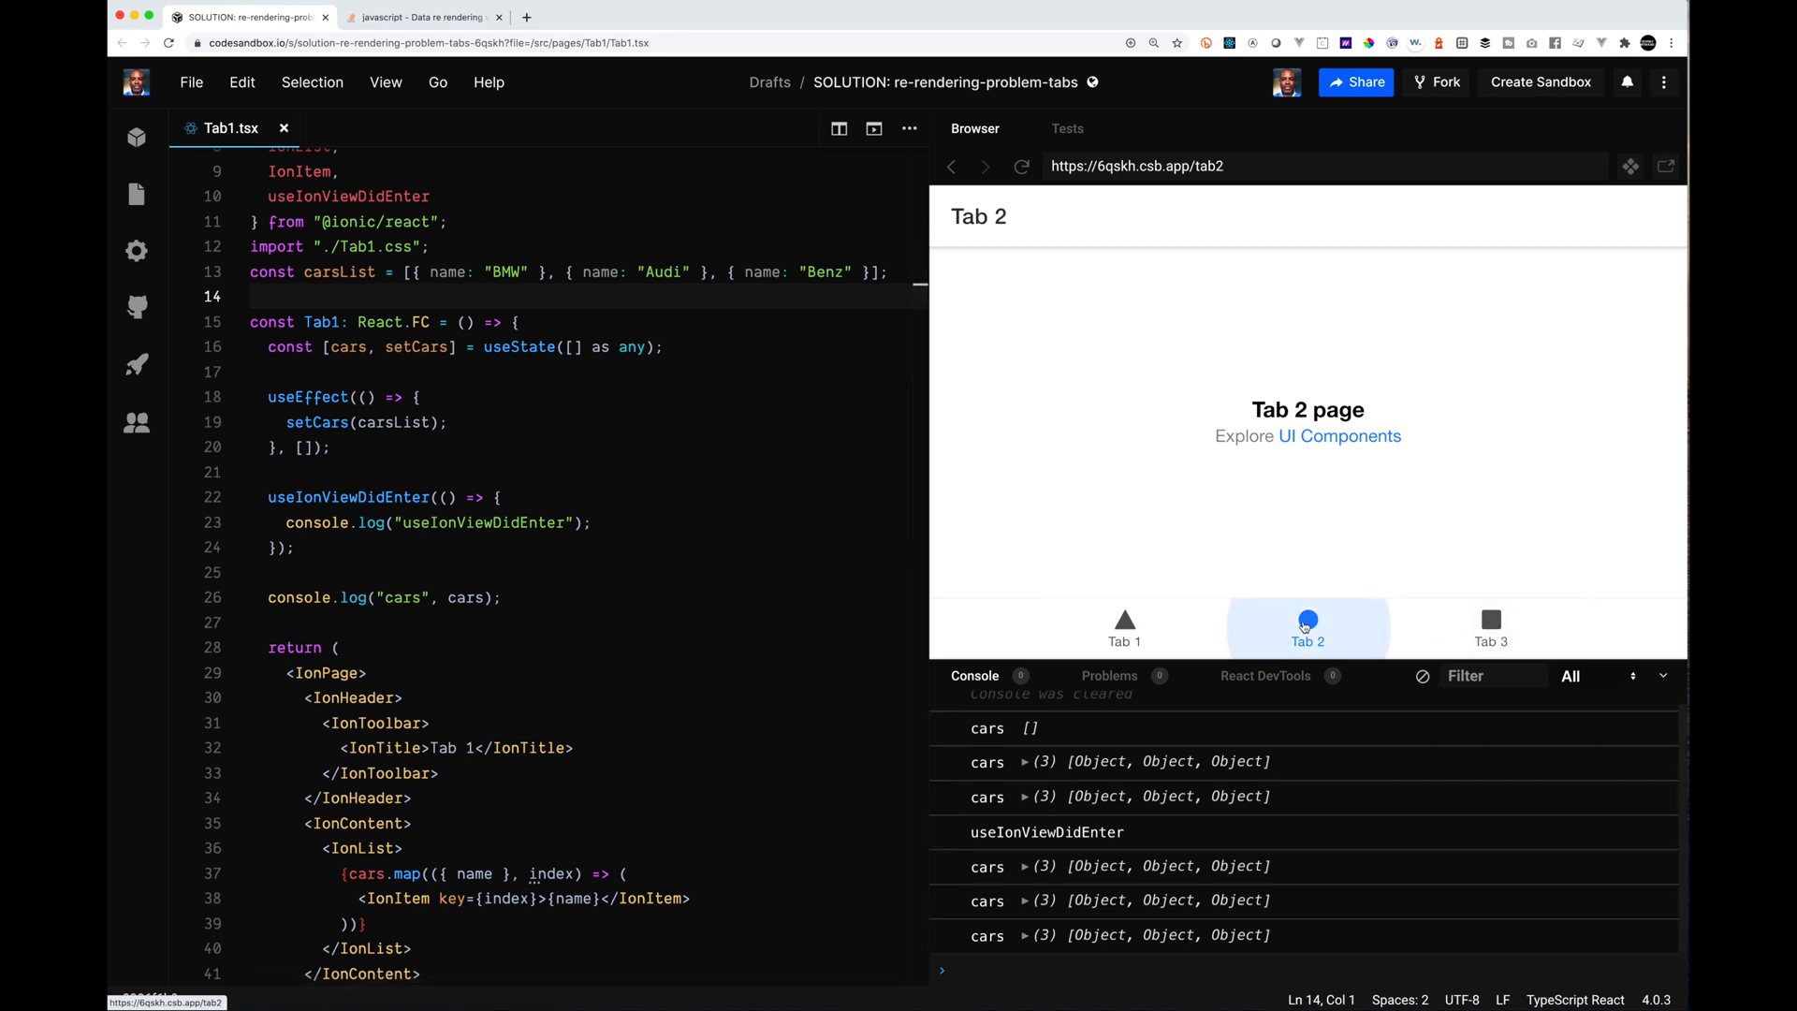
Step: Return to Tab 1 listing BMW, Audi and Benz, clear the console, and select the useIonViewDidEnter block
{"action": "left_click", "coordinate": [1123, 630]}
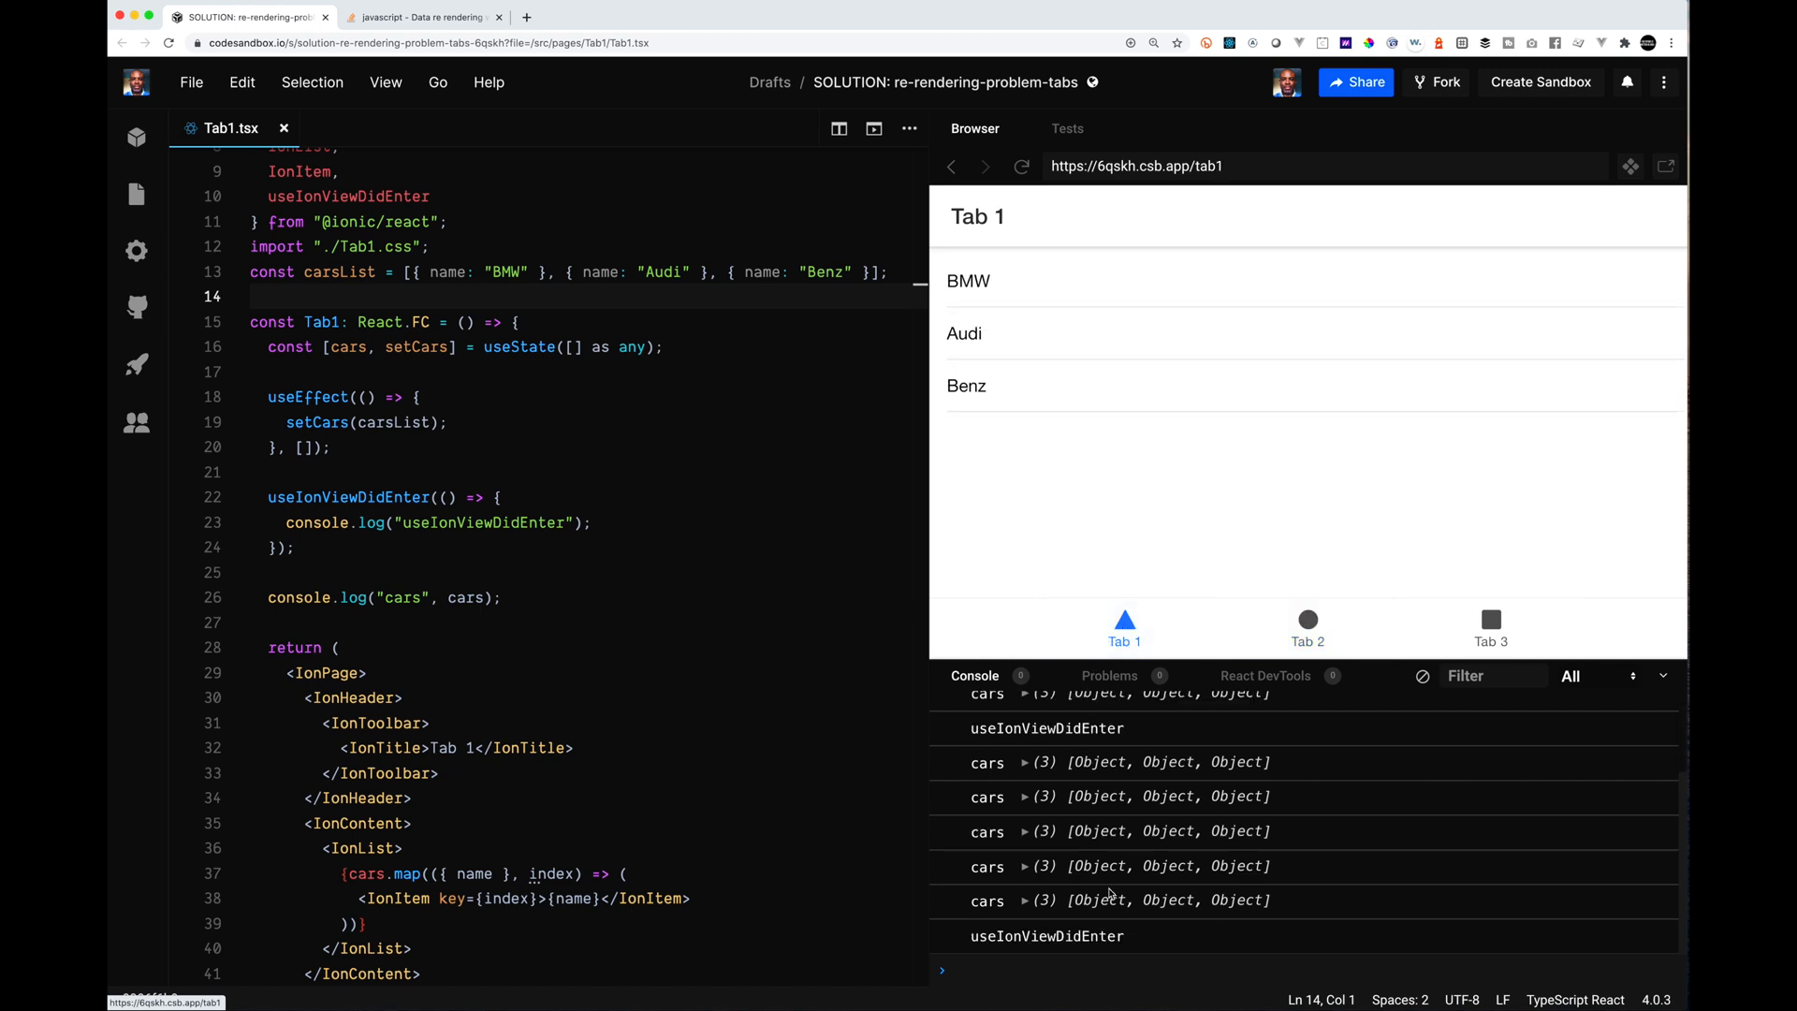
{"action": "left_click", "coordinate": [1307, 629]}
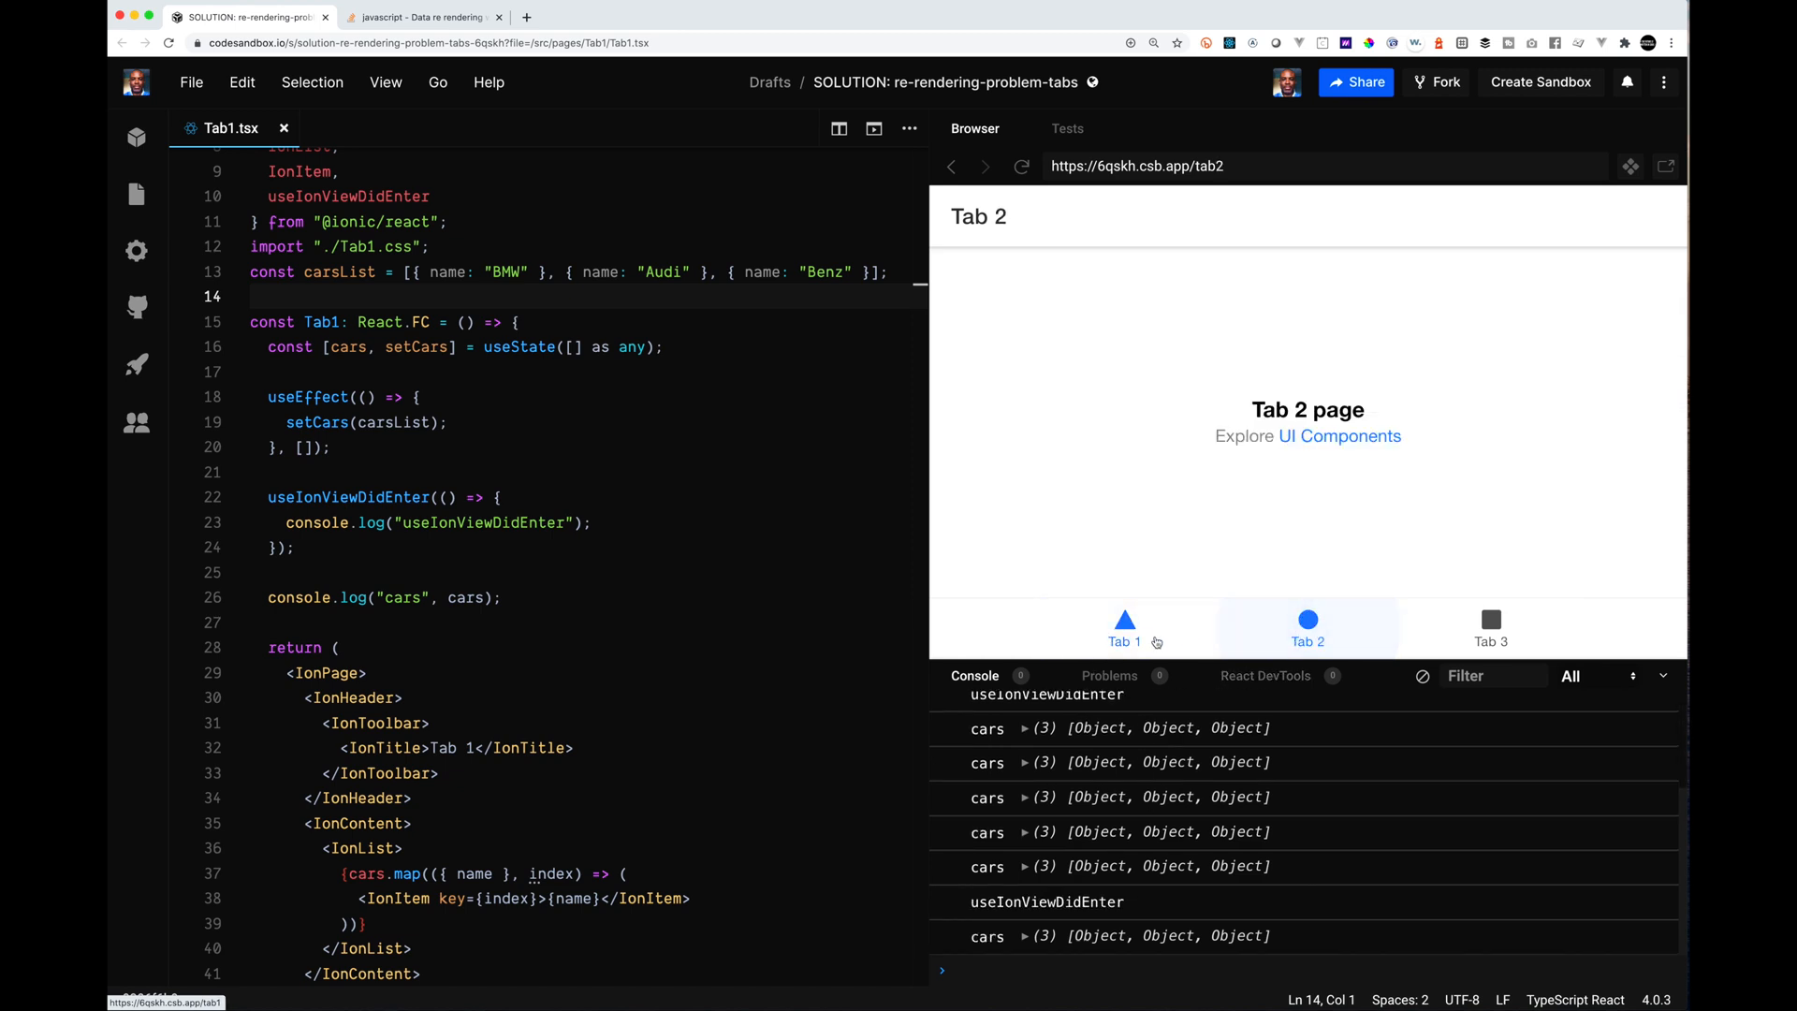
{"action": "left_click", "coordinate": [1125, 628]}
{"action": "left_click", "coordinate": [1422, 675]}
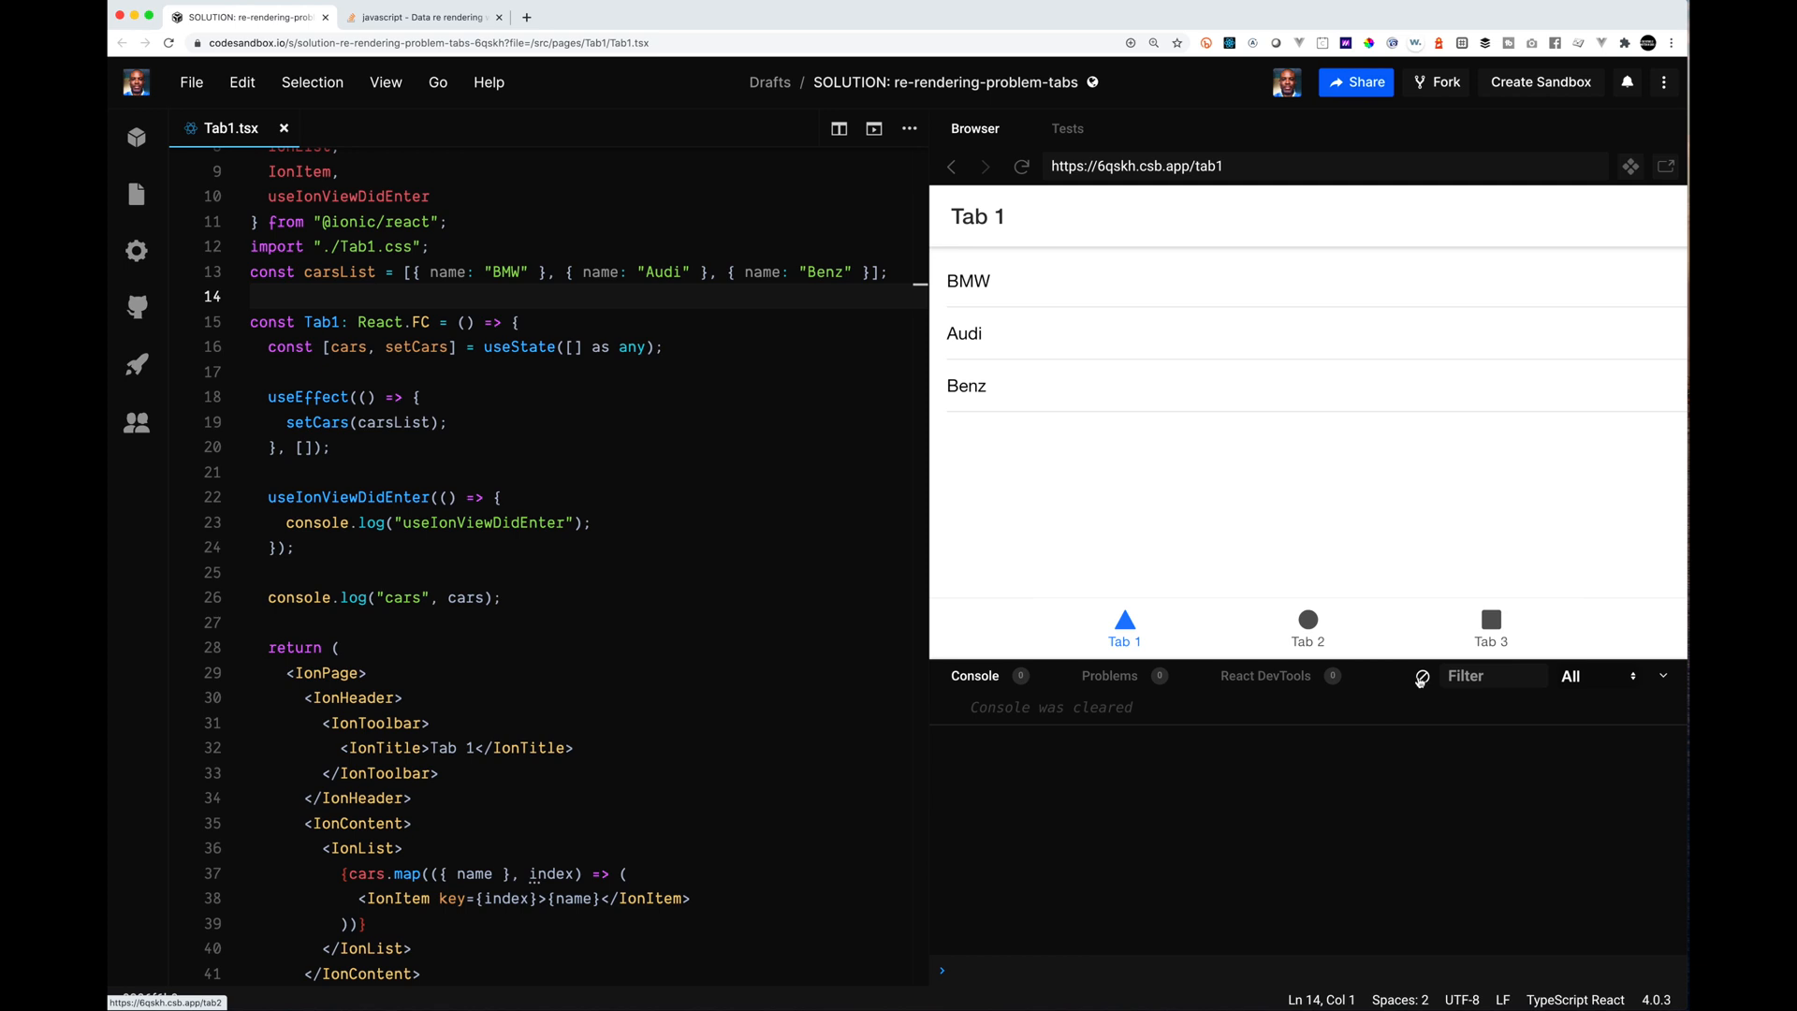
{"action": "scroll", "coordinate": [673, 631], "scroll_direction": "down", "scroll_amount": 4}
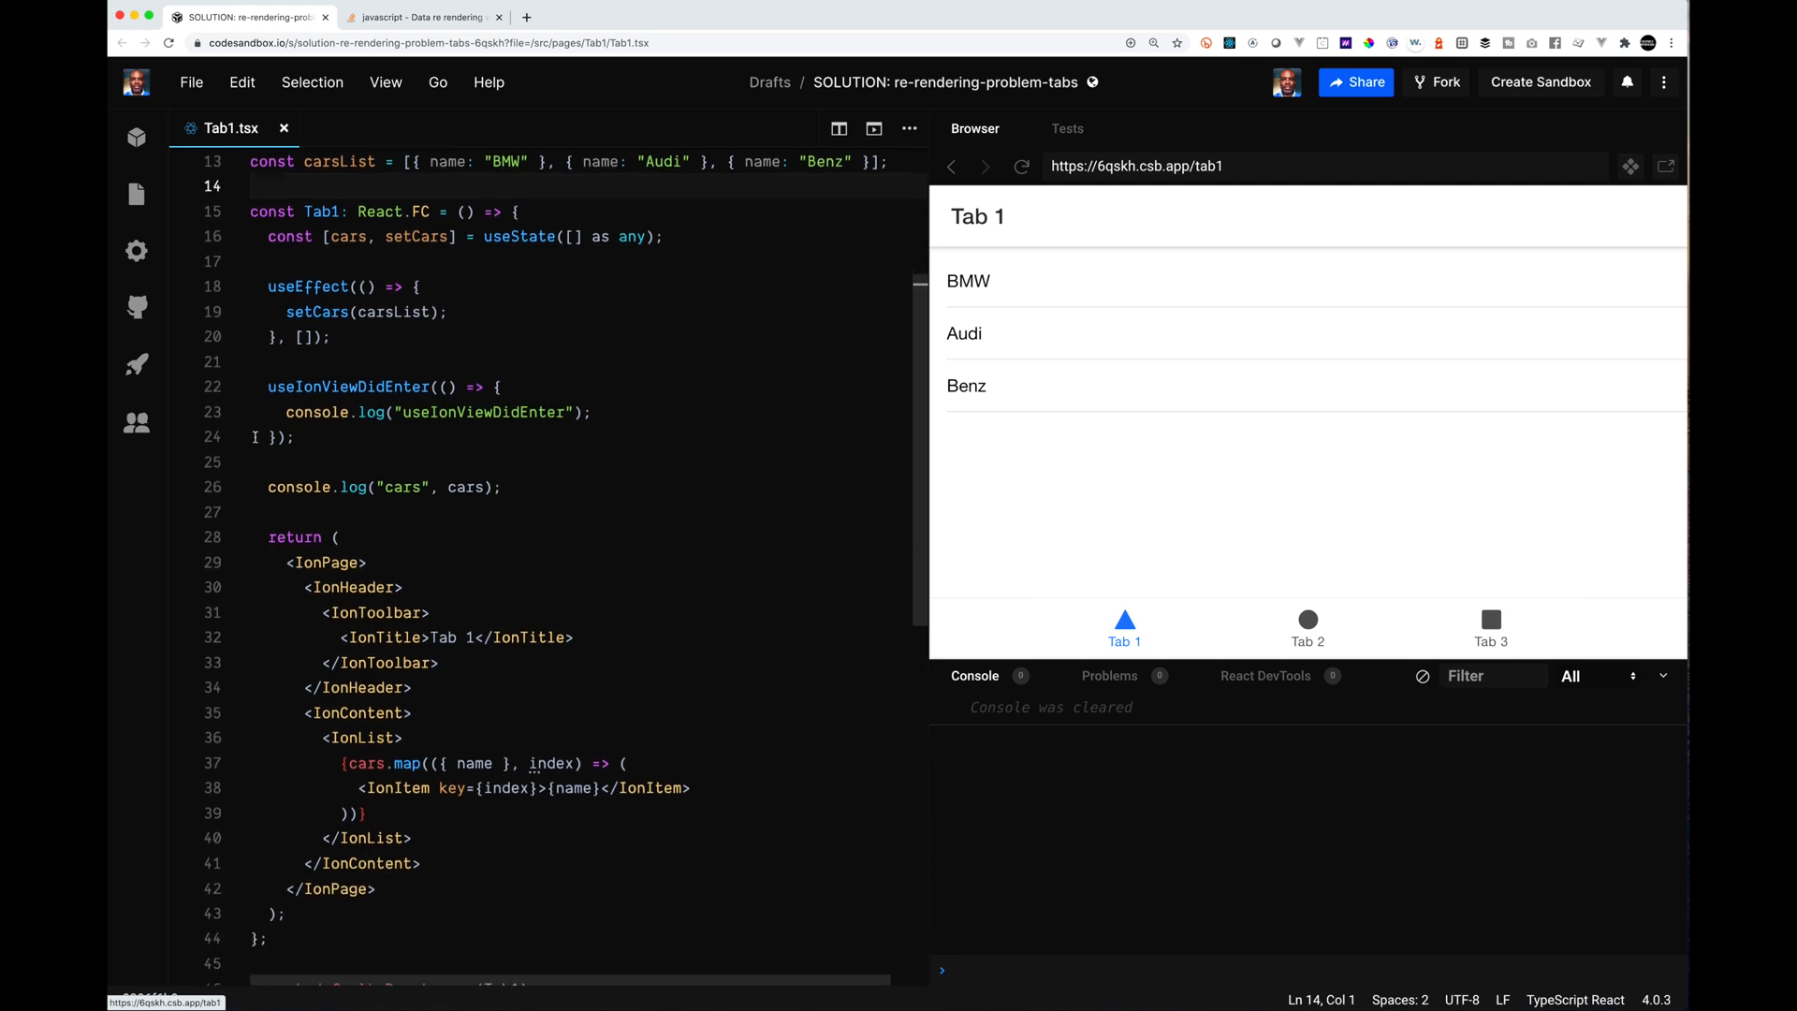
{"action": "left_click_drag", "start_coordinate": [262, 387], "coordinate": [263, 461]}
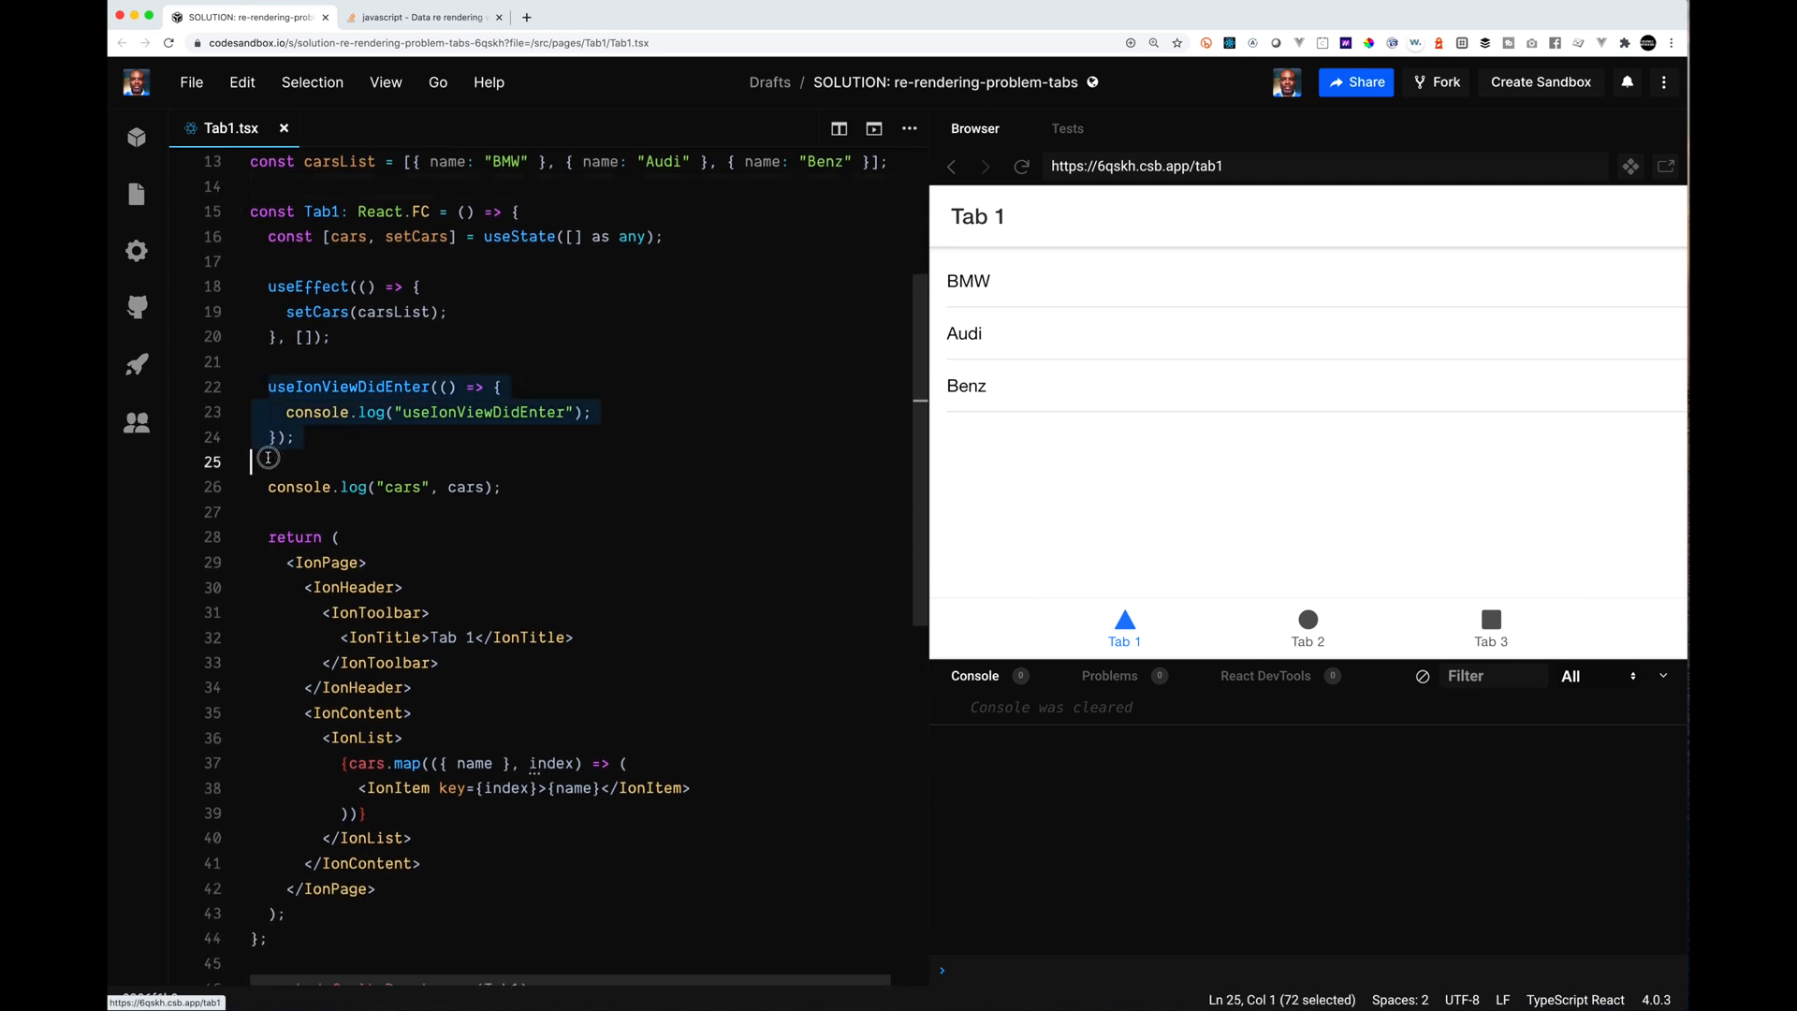
Step: Duplicate the useIonViewDidEnter block below and rename the copy to useIonViewDidLeave
{"action": "key", "text": "ctrl+c"}
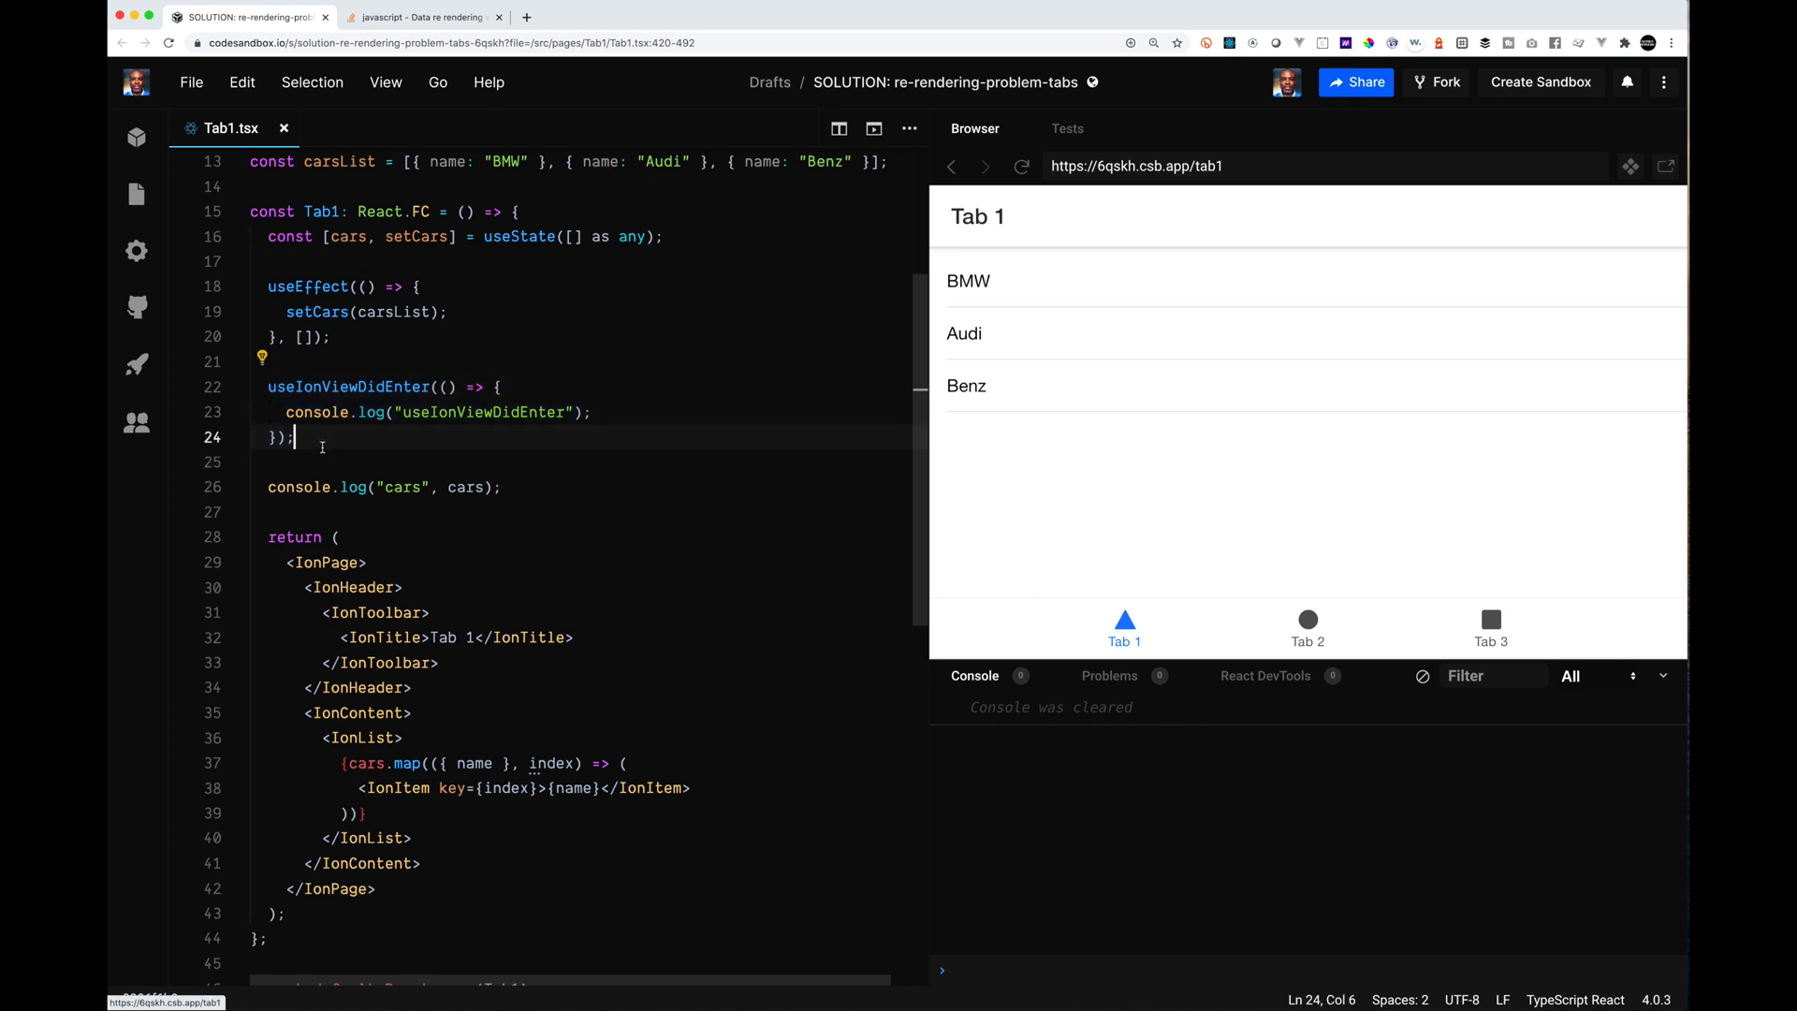
{"action": "key", "text": "Return"}
{"action": "key", "text": "Return"}
{"action": "key", "text": "ctrl+v"}
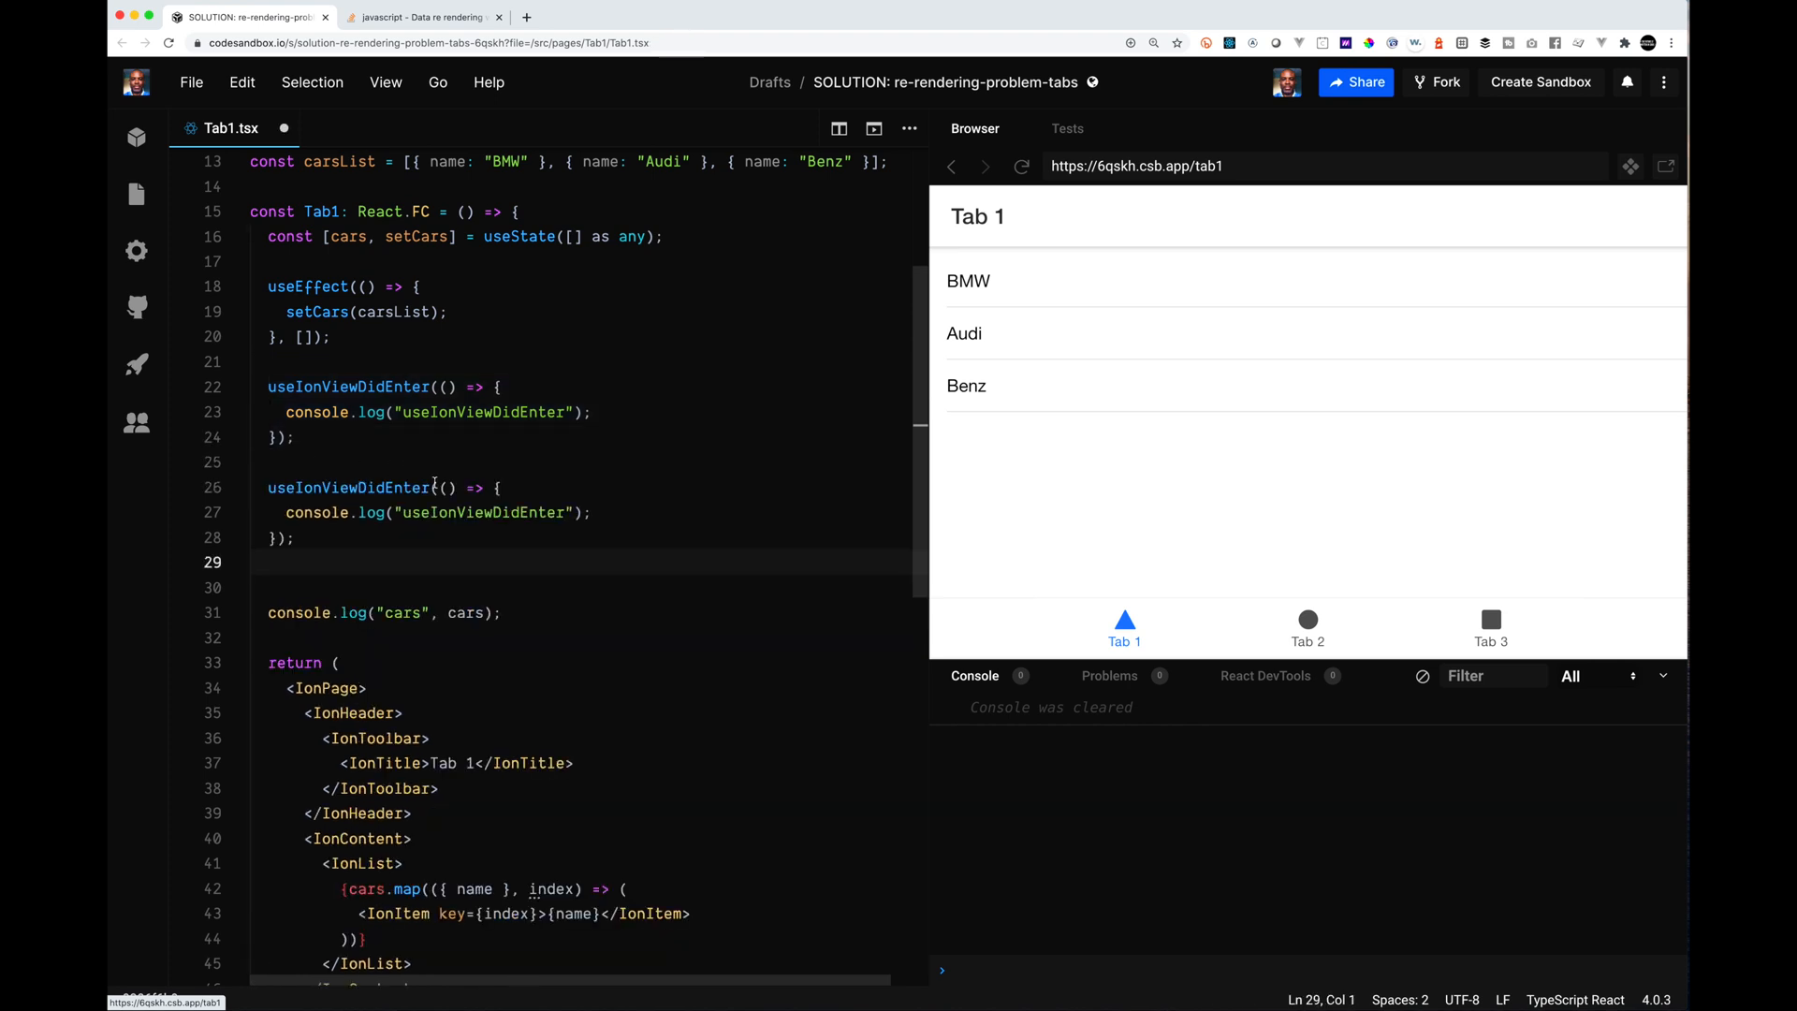
{"action": "left_click_drag", "start_coordinate": [435, 487], "coordinate": [377, 488]}
{"action": "type", "text": "Lea"}
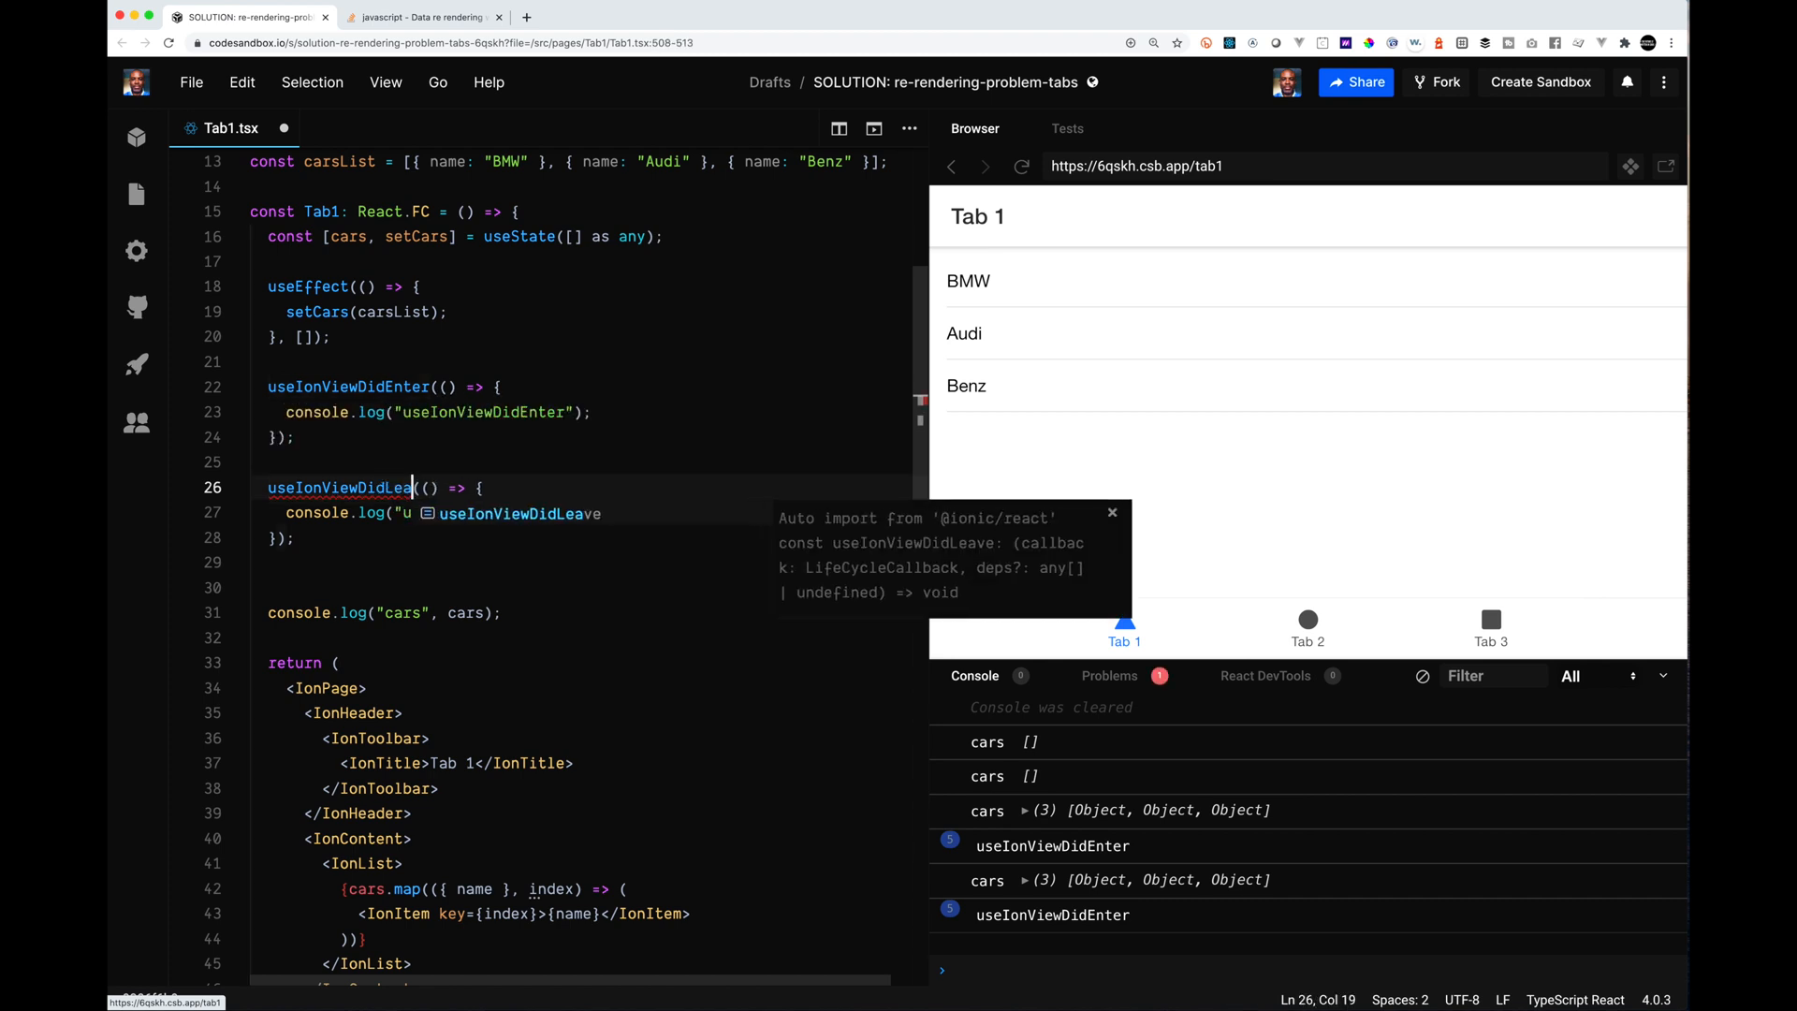
{"action": "type", "text": "ve"}
{"action": "left_click", "coordinate": [294, 438]}
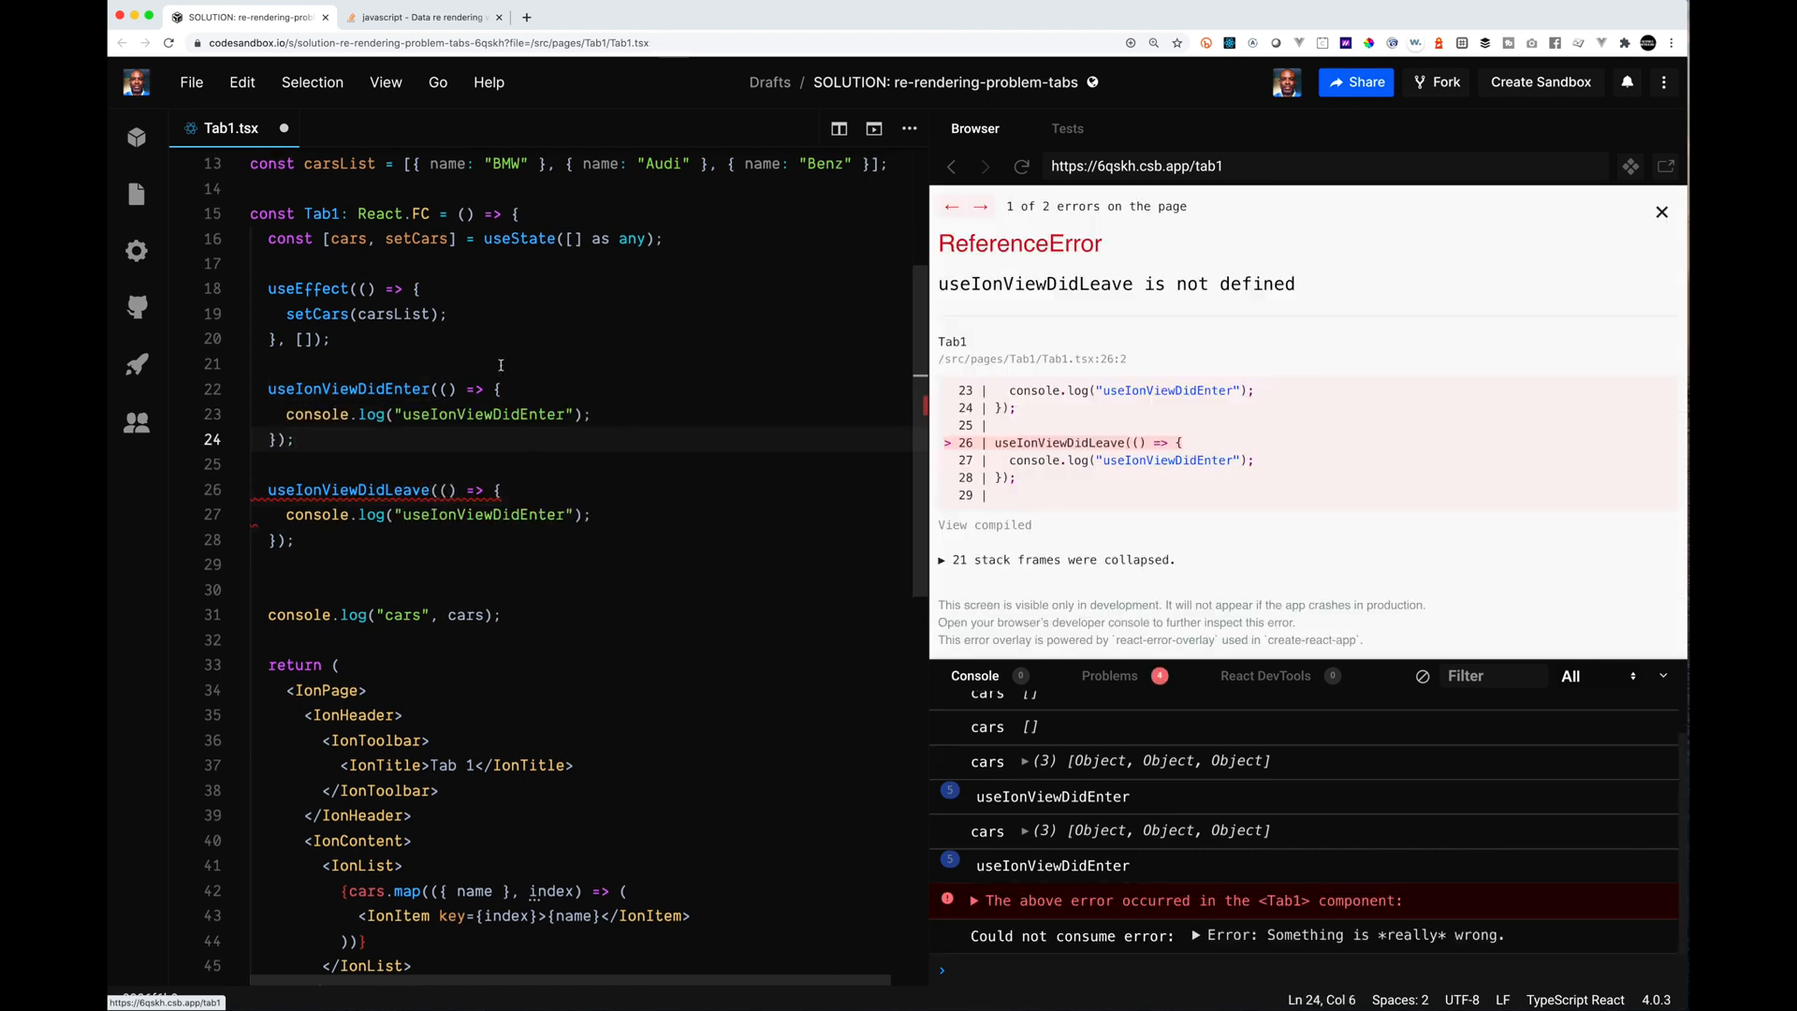
{"action": "scroll", "coordinate": [500, 366], "scroll_direction": "up", "scroll_amount": 5}
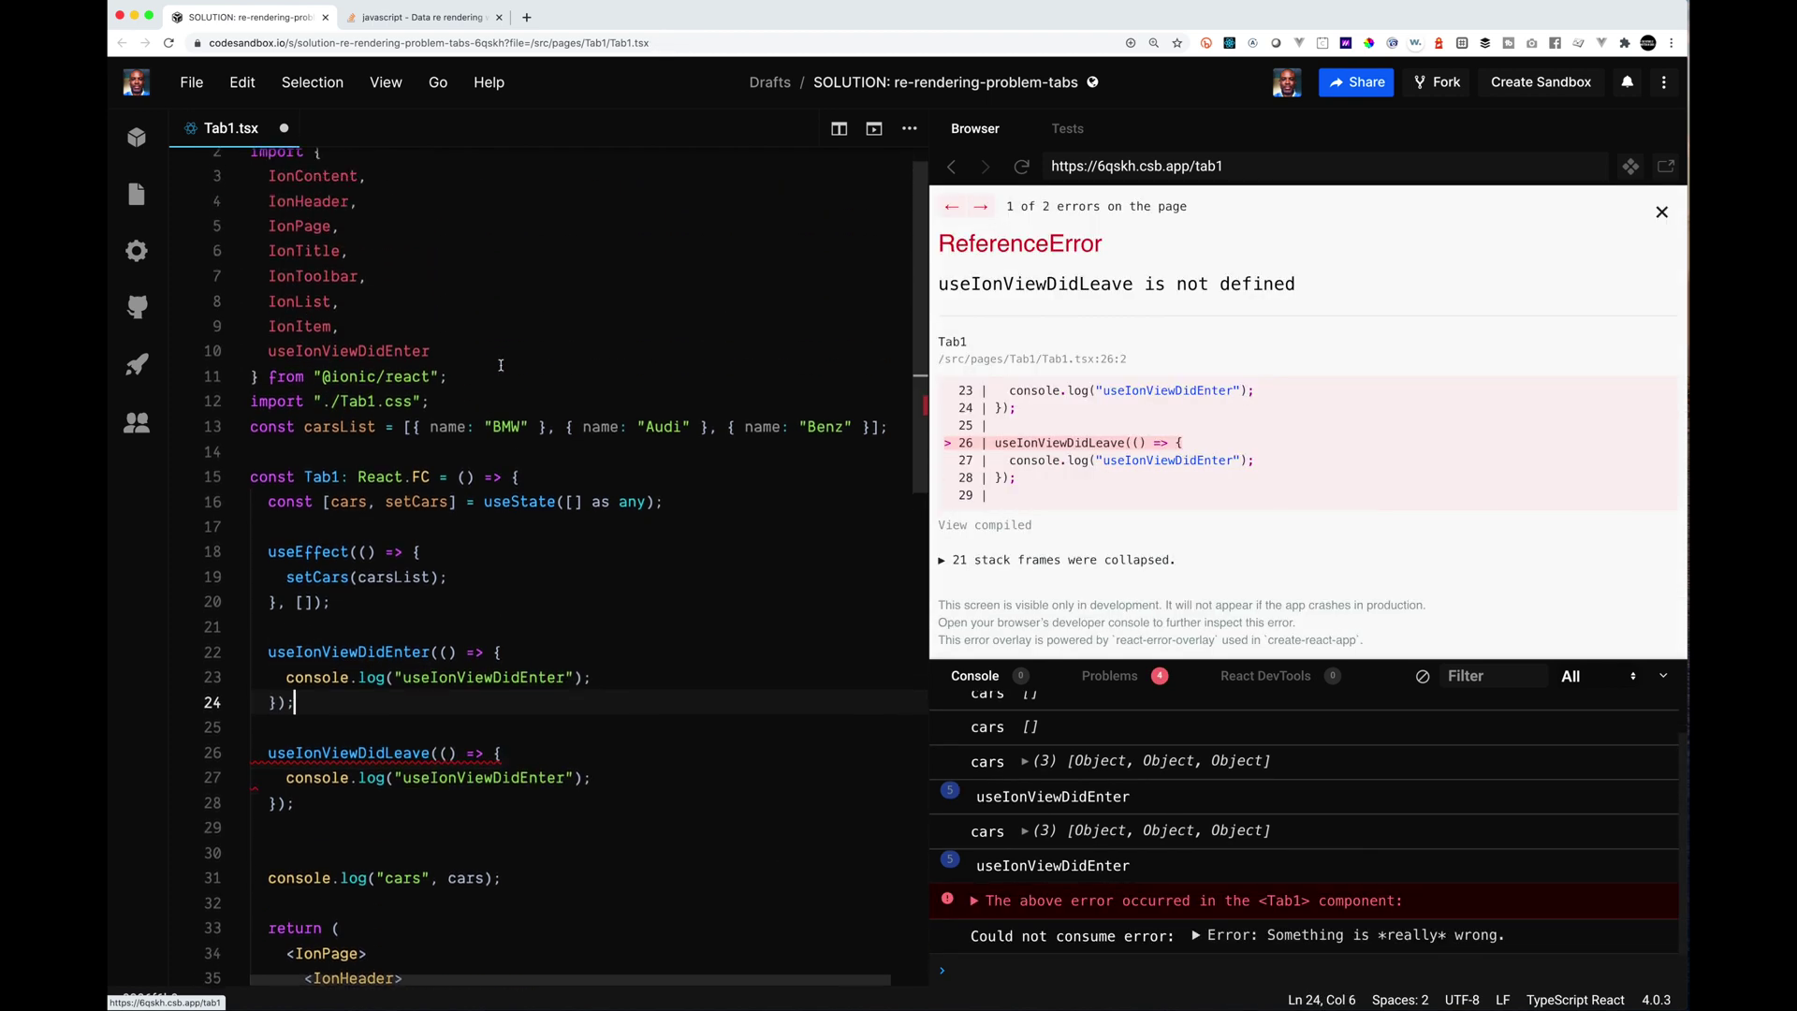
{"action": "double_click", "coordinate": [348, 768]}
{"action": "key", "text": "super+c"}
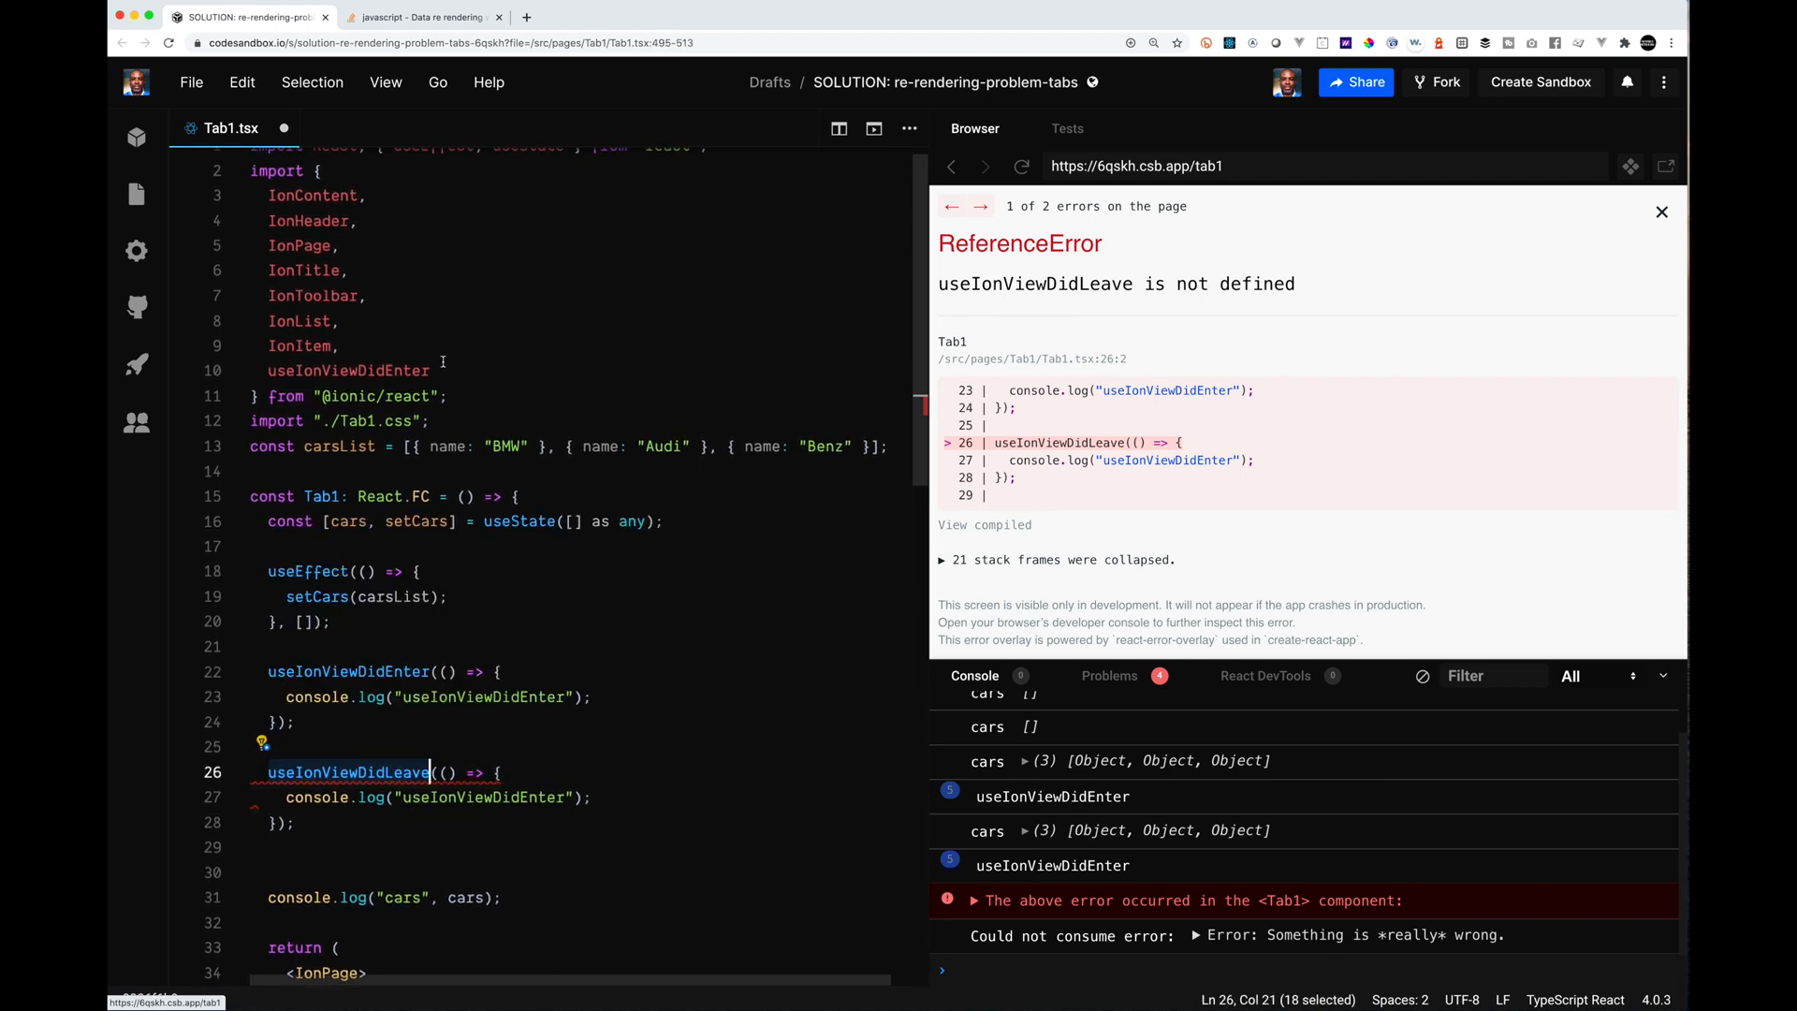
{"action": "left_click", "coordinate": [457, 371]}
{"action": "key", "text": "Return"}
{"action": "key", "text": "super+v"}
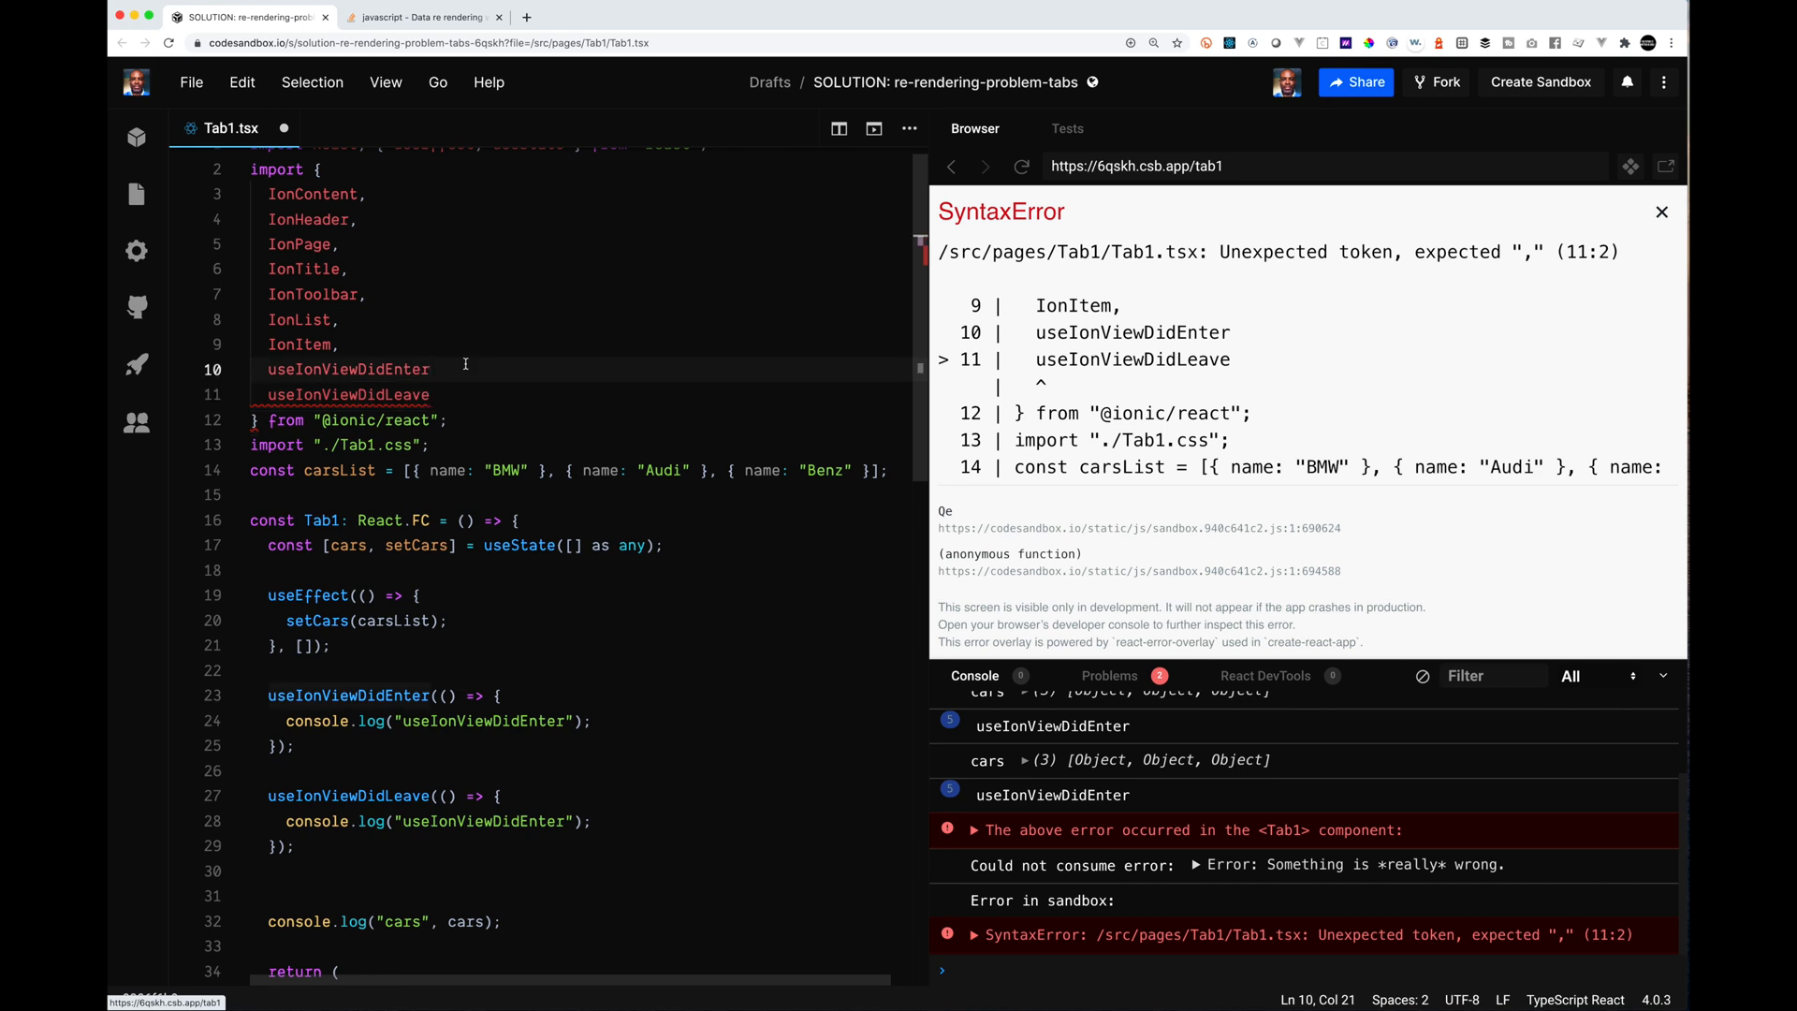
{"action": "type", "text": ","}
{"action": "key", "text": "super+s"}
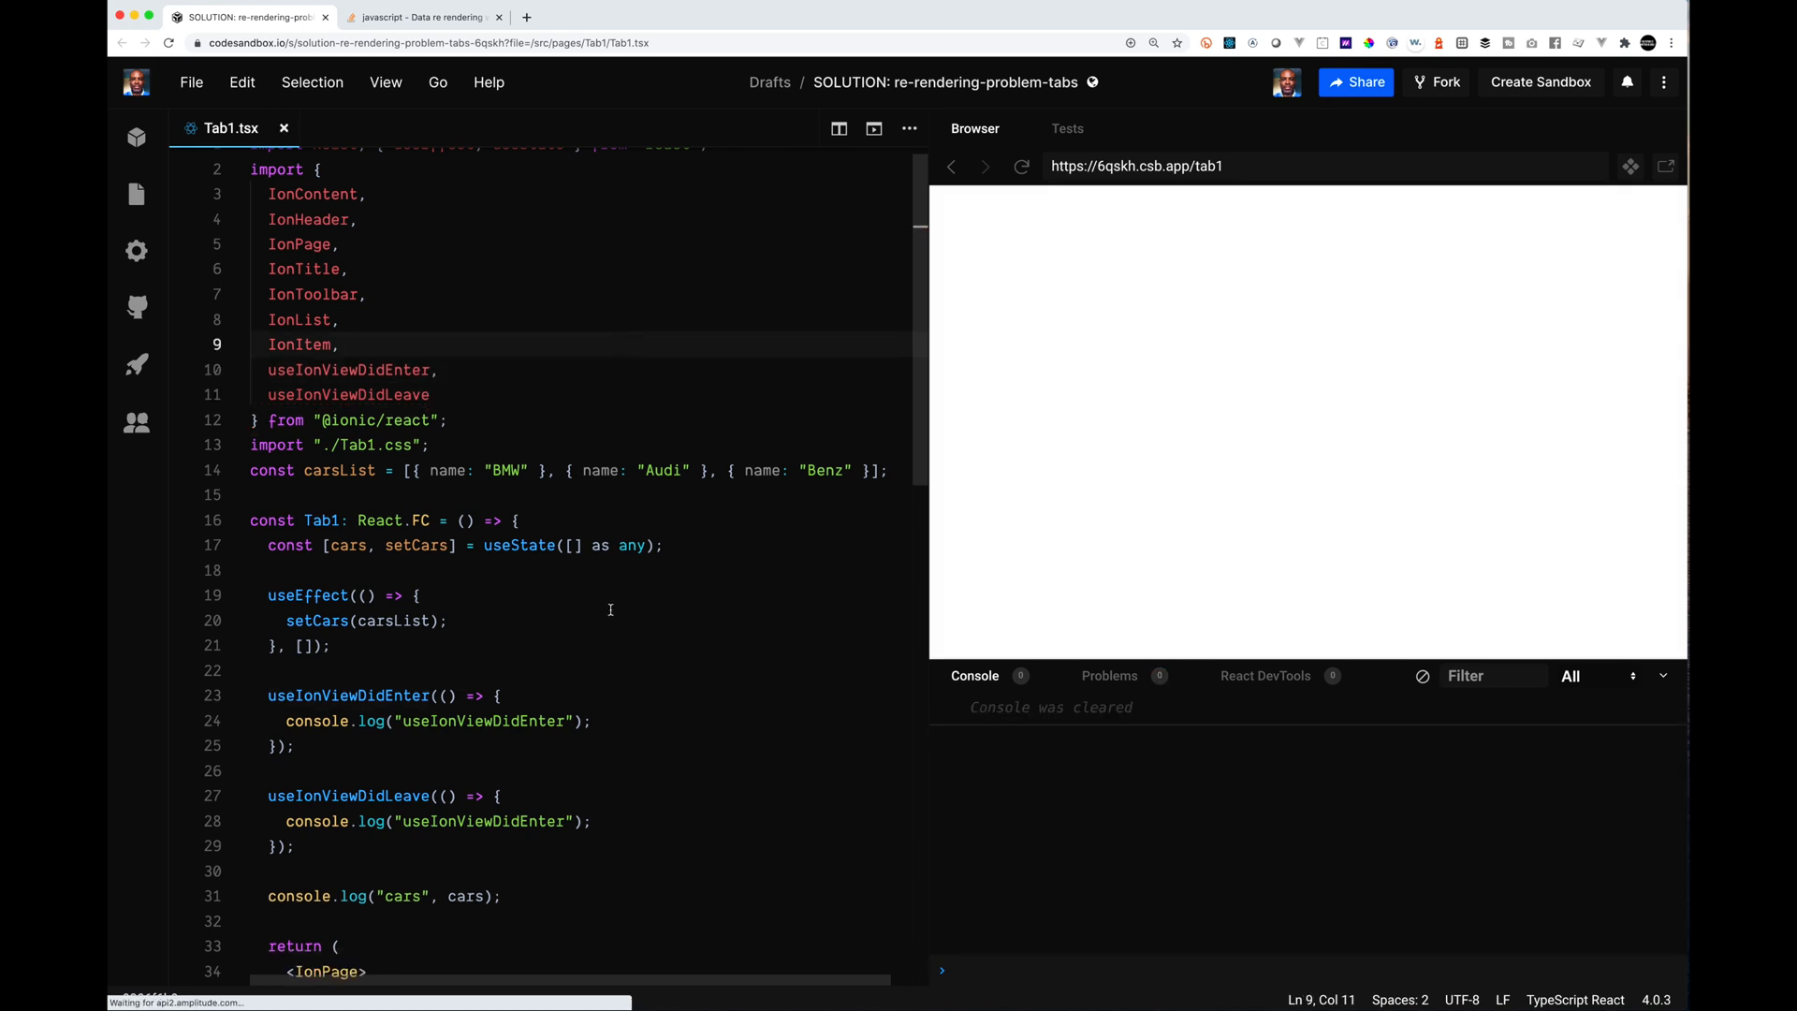
{"action": "scroll", "coordinate": [647, 649], "scroll_direction": "down", "scroll_amount": 3}
{"action": "scroll", "coordinate": [647, 651], "scroll_direction": "down", "scroll_amount": 5}
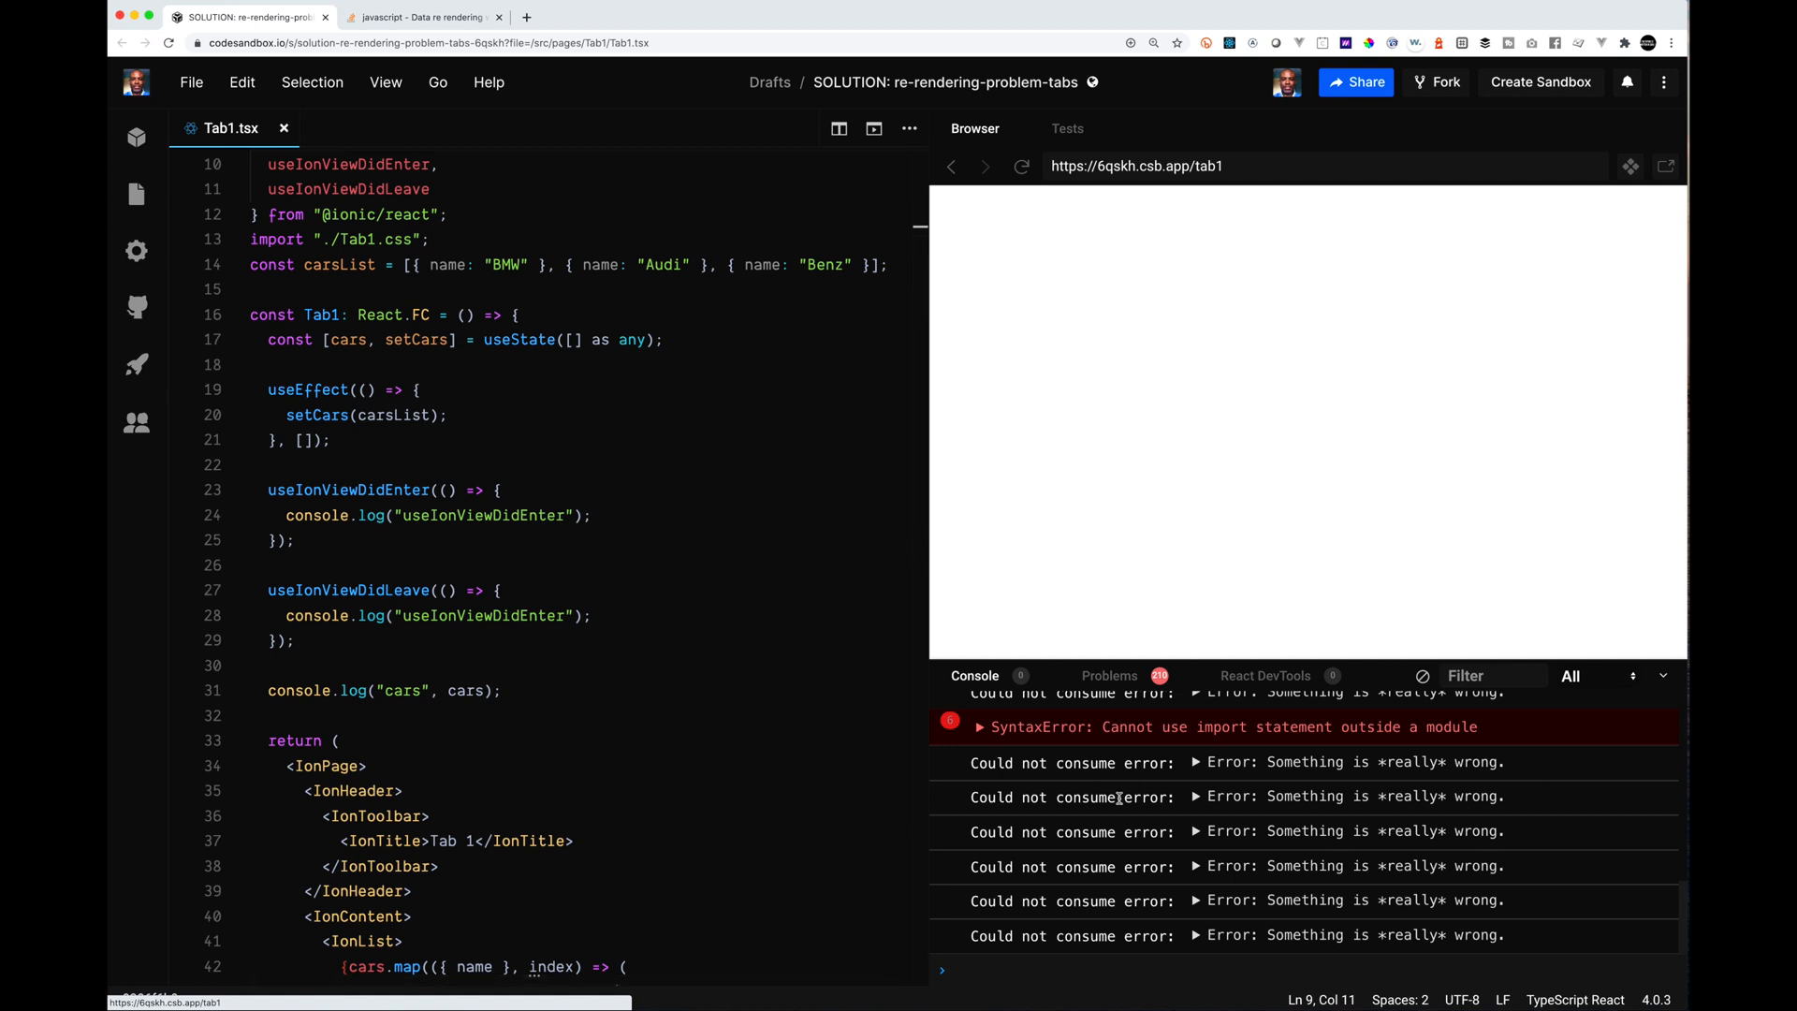
{"action": "left_click", "coordinate": [1020, 166]}
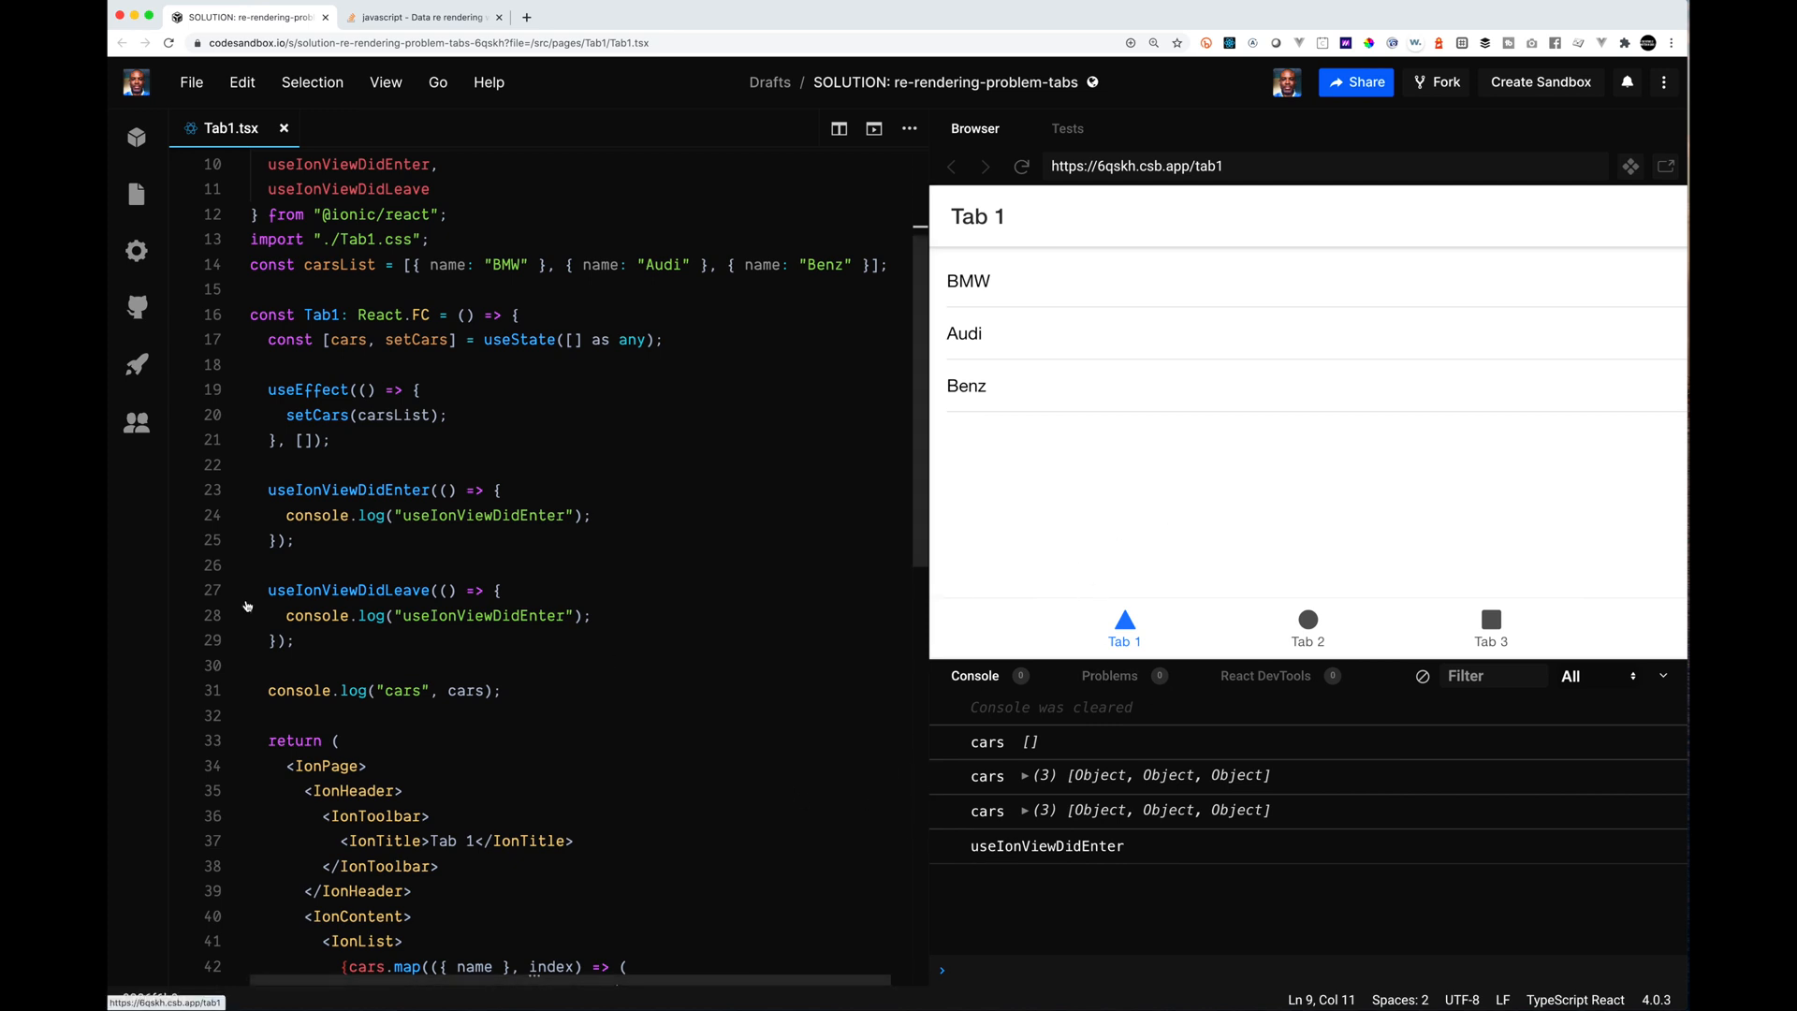
Step: Change the second block's log message to useIonViewDidLeave
{"action": "left_click", "coordinate": [367, 491]}
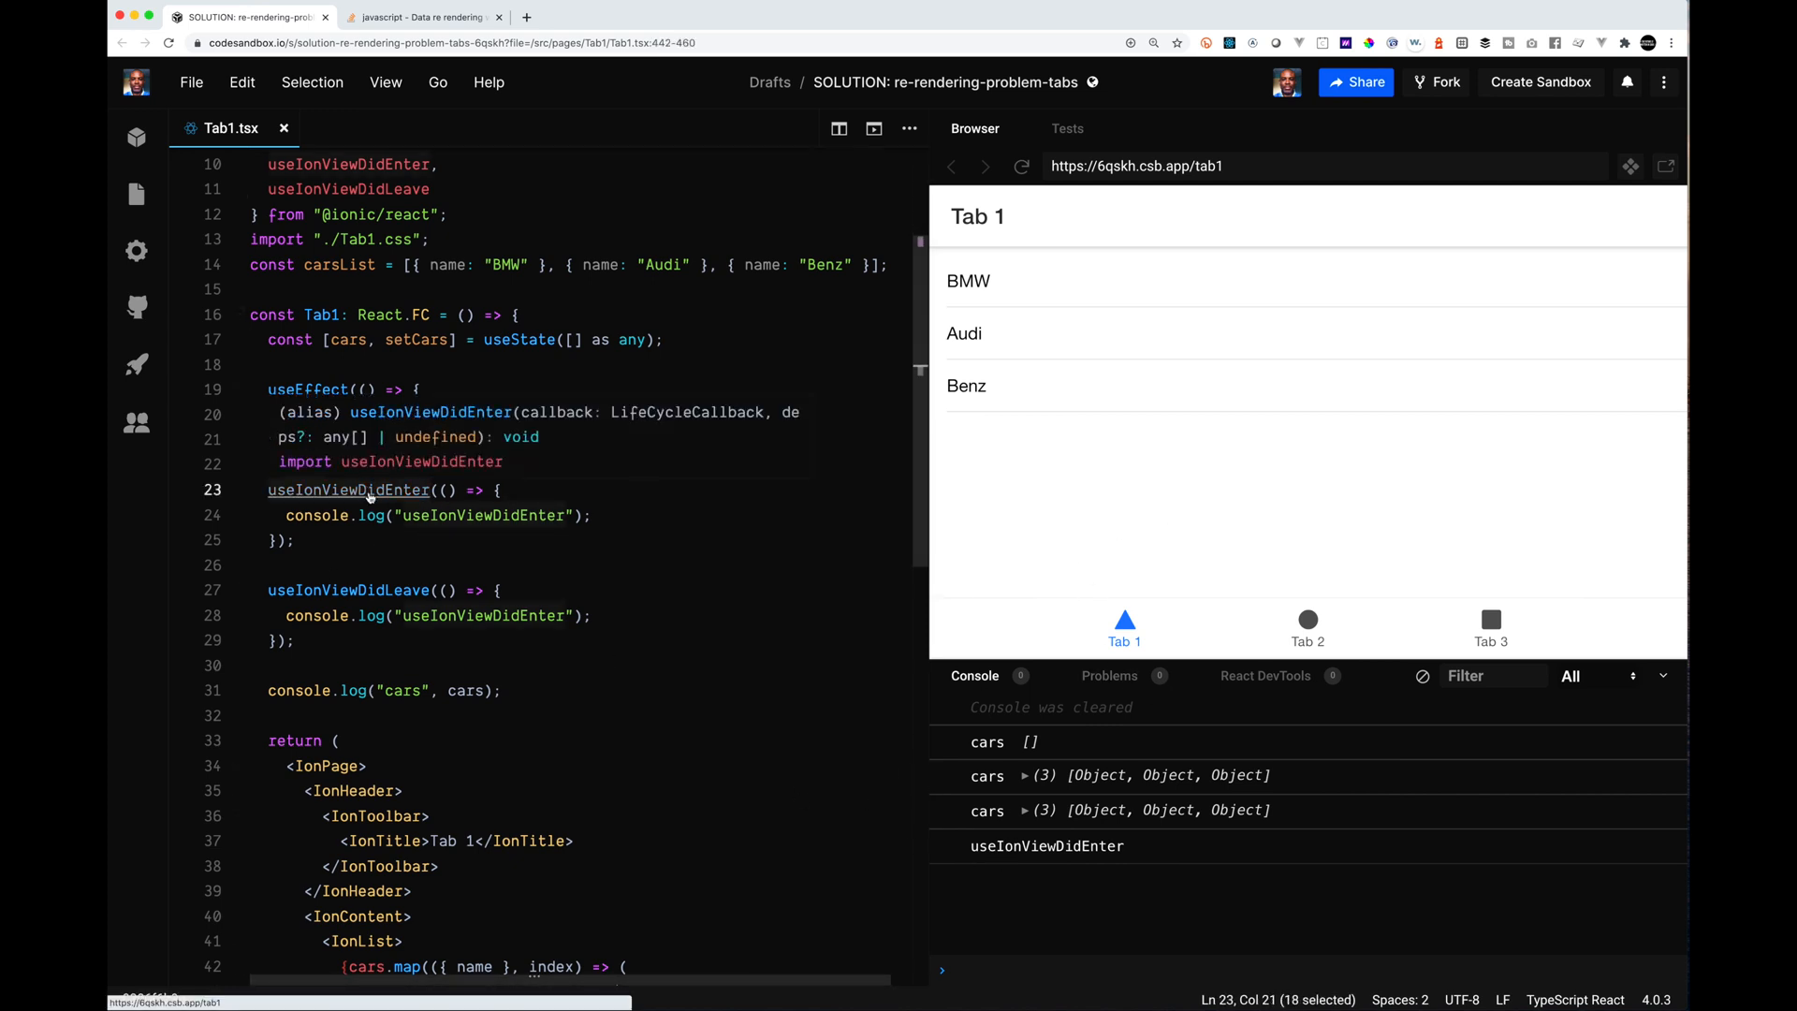
{"action": "left_click", "coordinate": [499, 617]}
{"action": "key", "text": "ctrl+Right"}
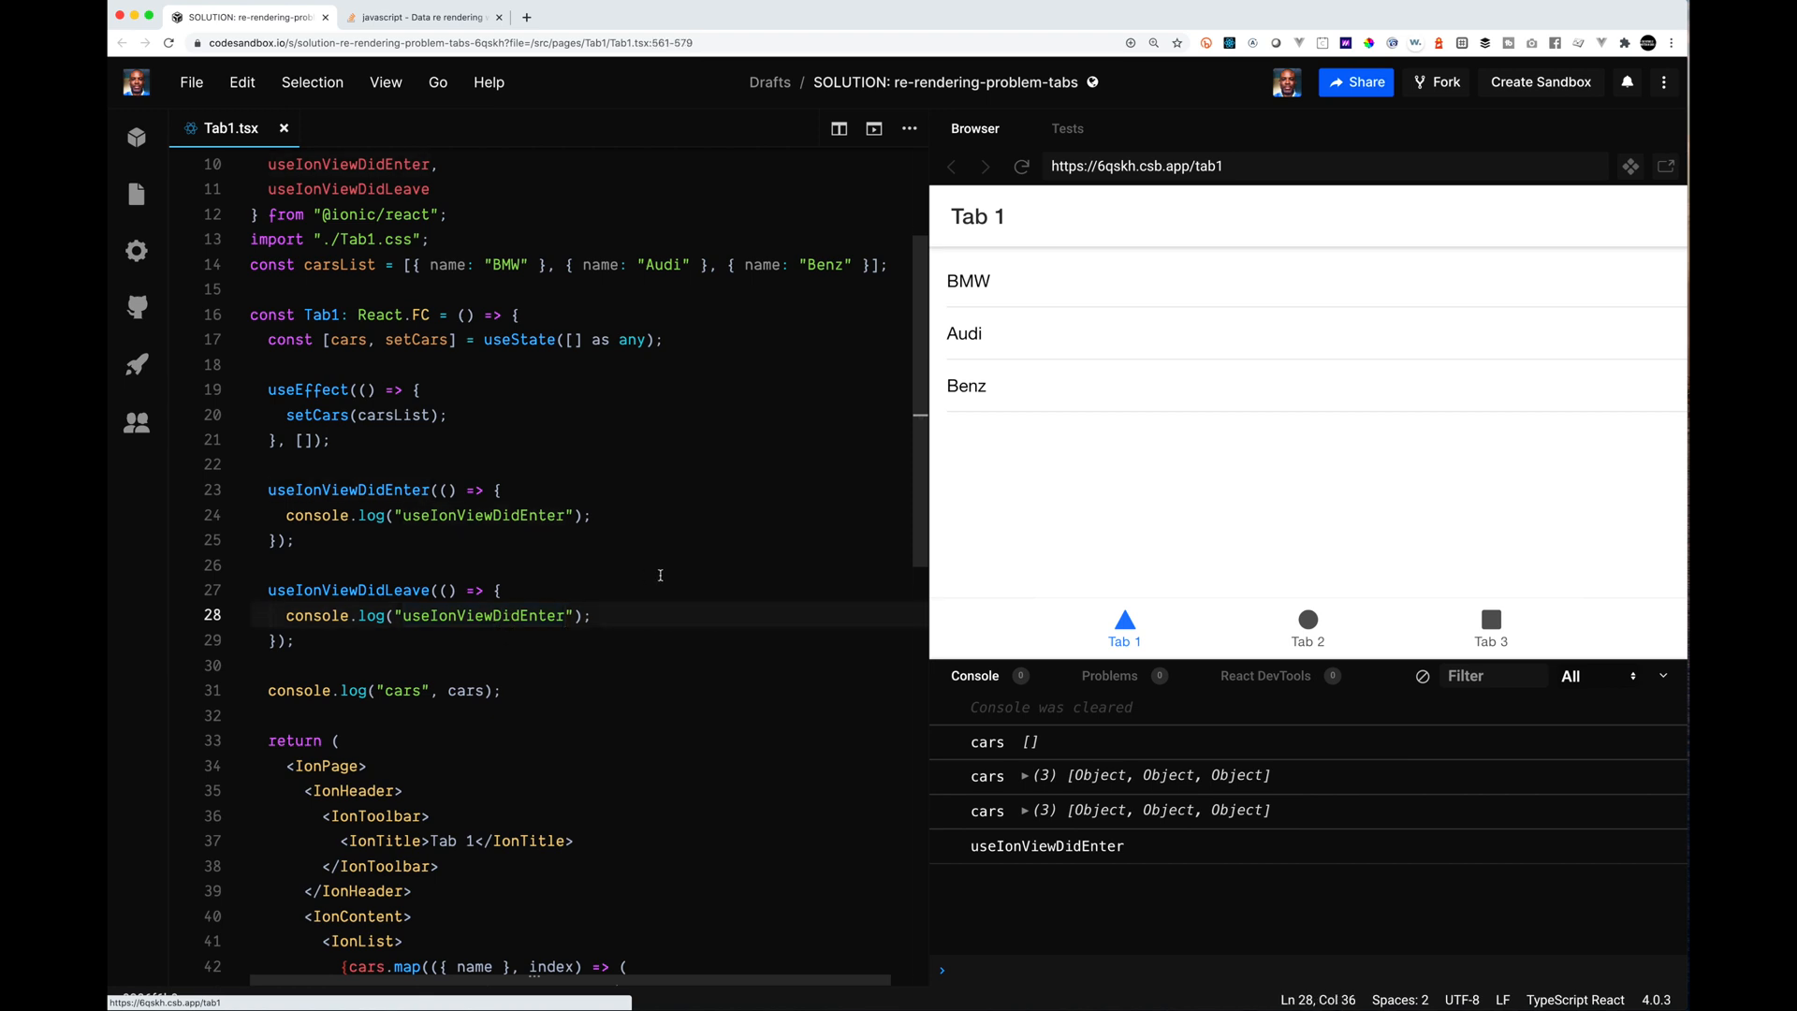
{"action": "double_click", "coordinate": [375, 589]}
{"action": "key", "text": "ctrl+c"}
{"action": "double_click", "coordinate": [485, 615]}
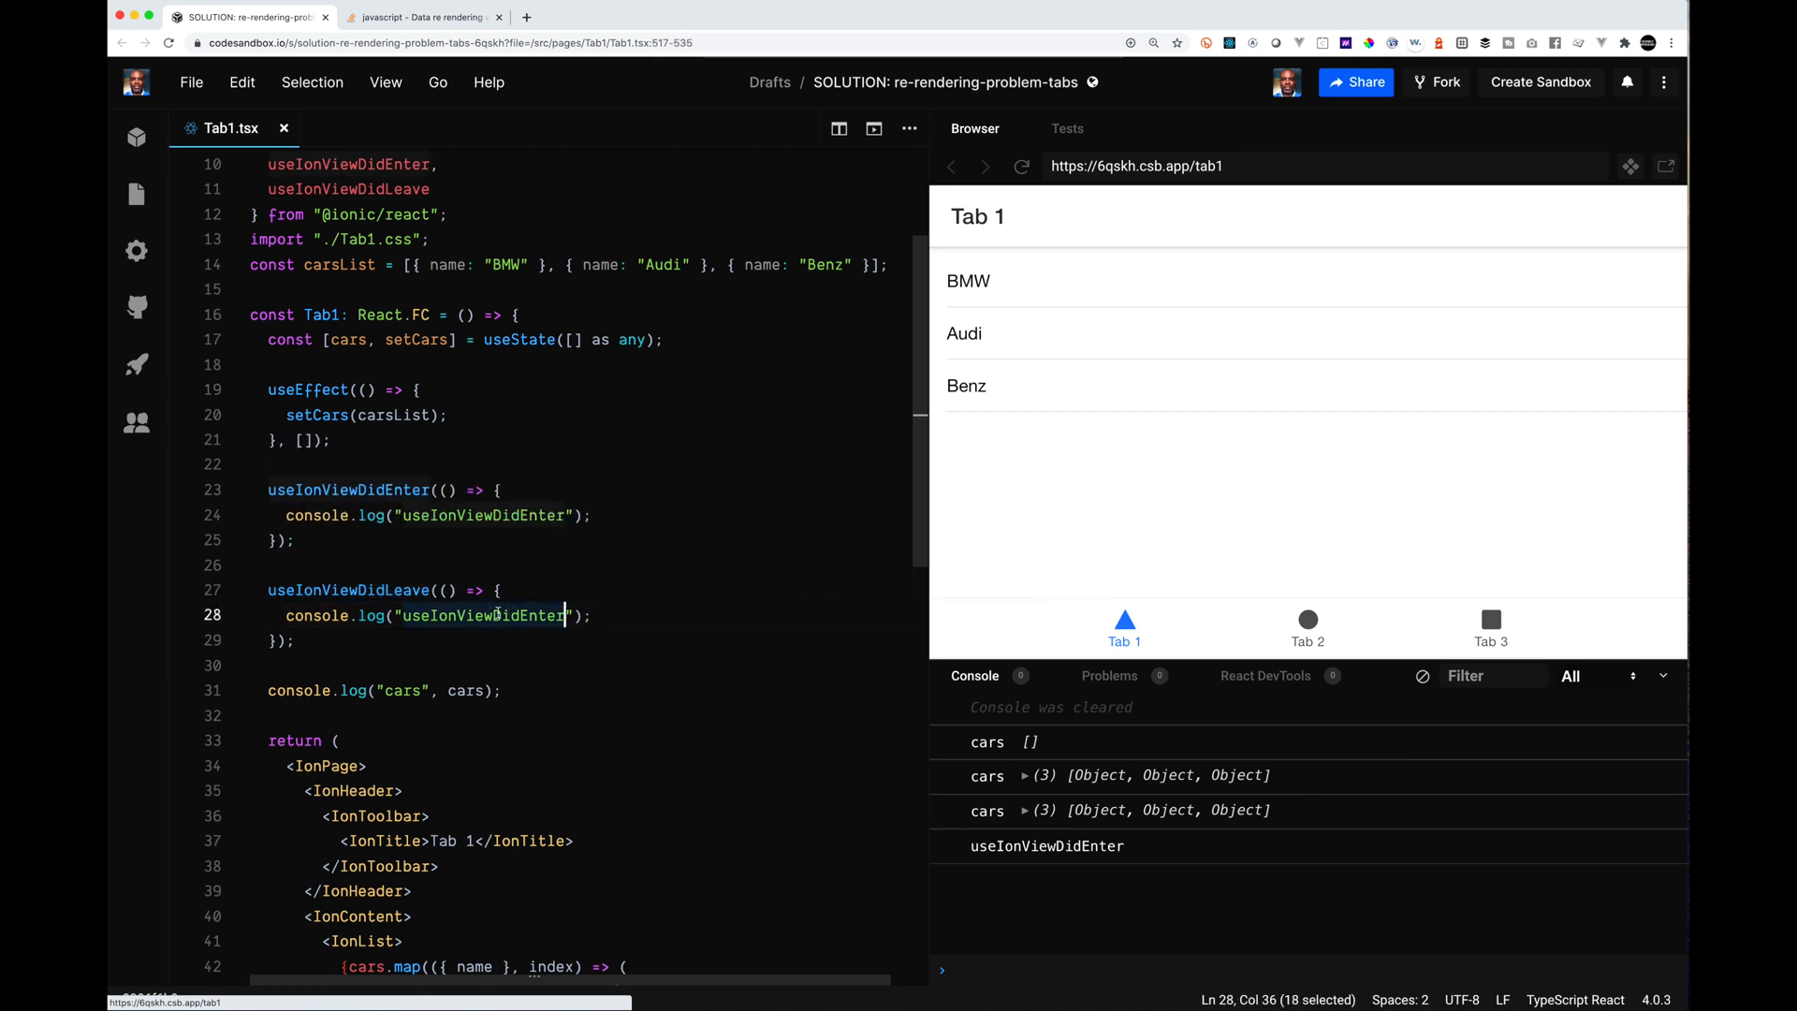
{"action": "key", "text": "ctrl+v"}
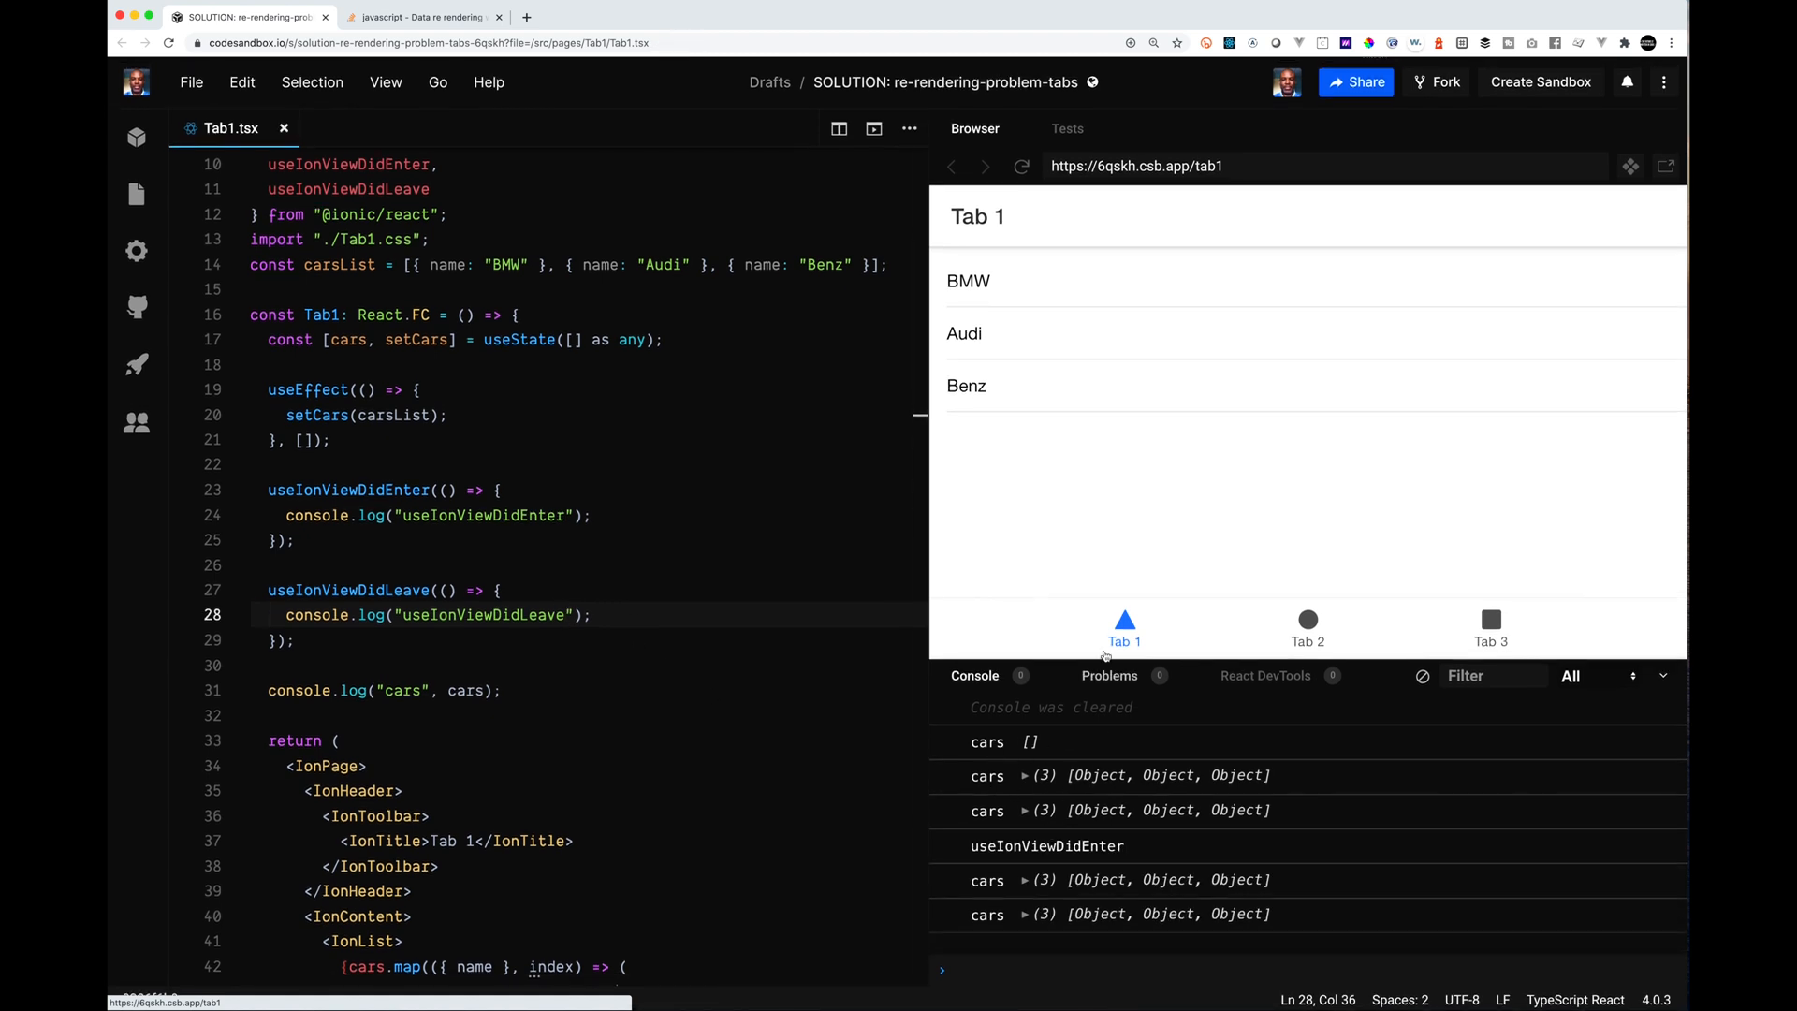
Step: Switch the preview between Tab 2 and Tab 3 repeatedly, then return to Tab 1 watching enter/leave logs
{"action": "left_click", "coordinate": [1314, 629]}
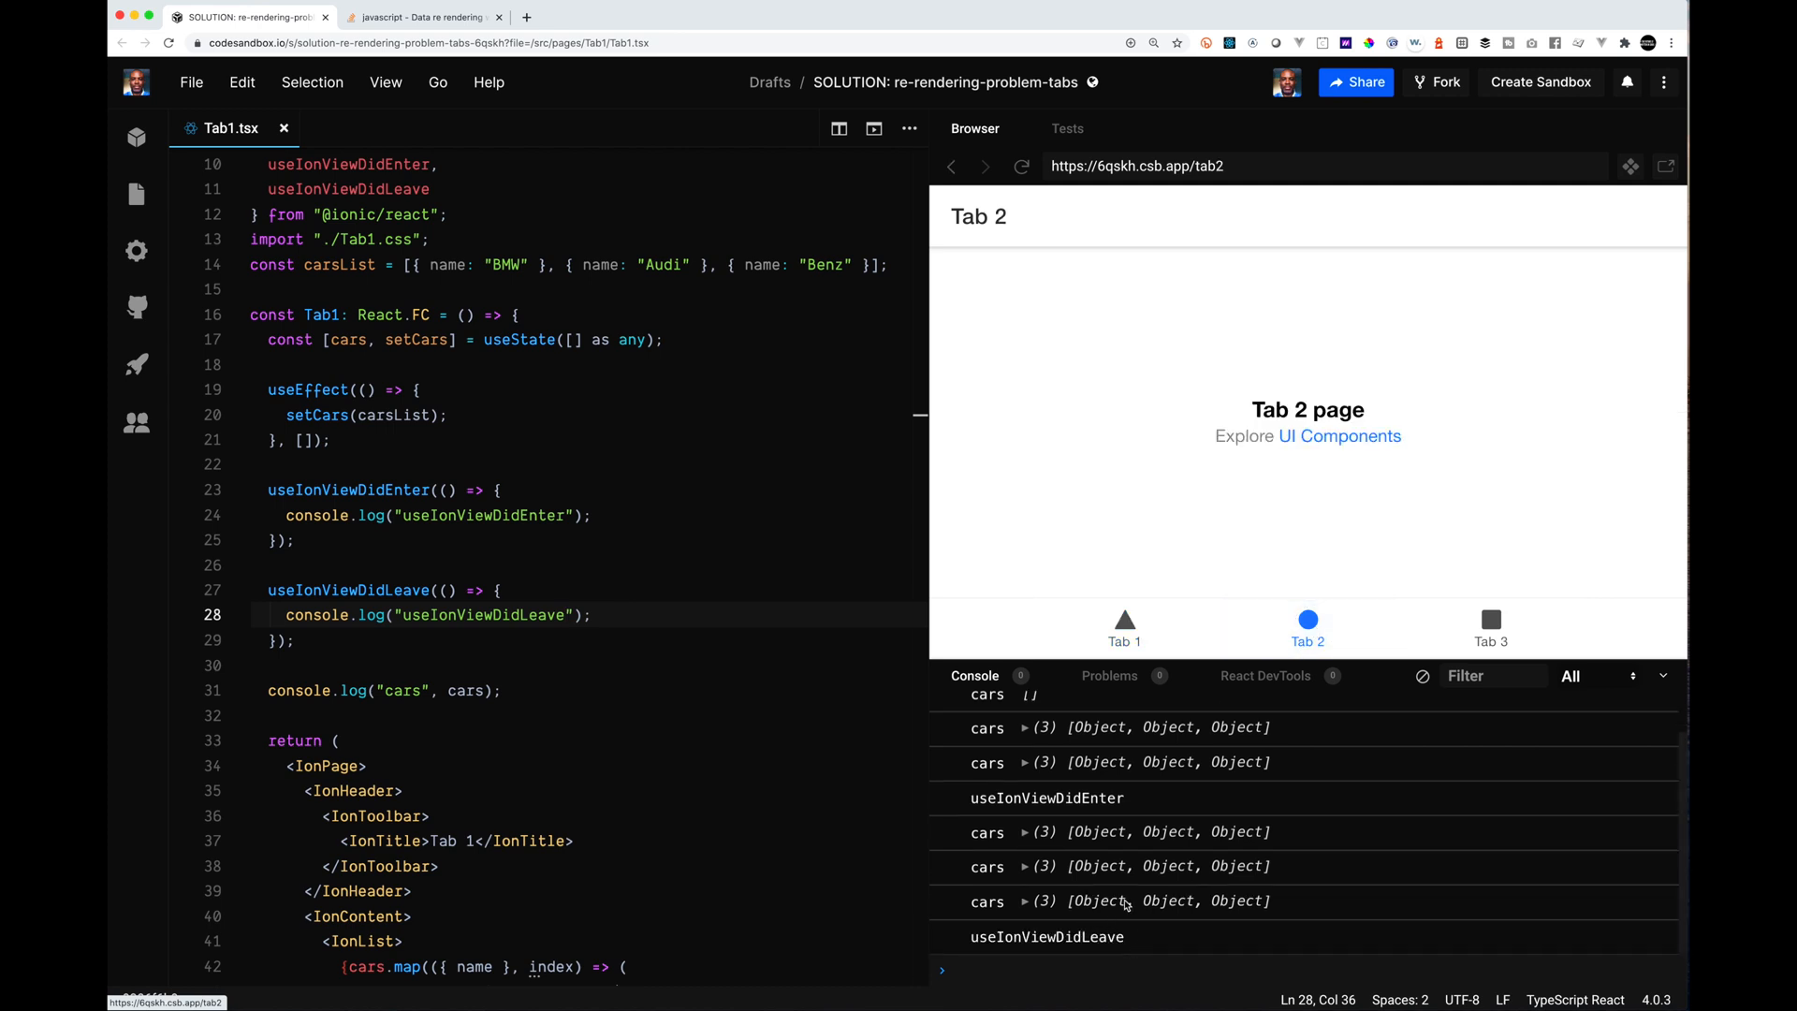
{"action": "left_click", "coordinate": [1491, 630]}
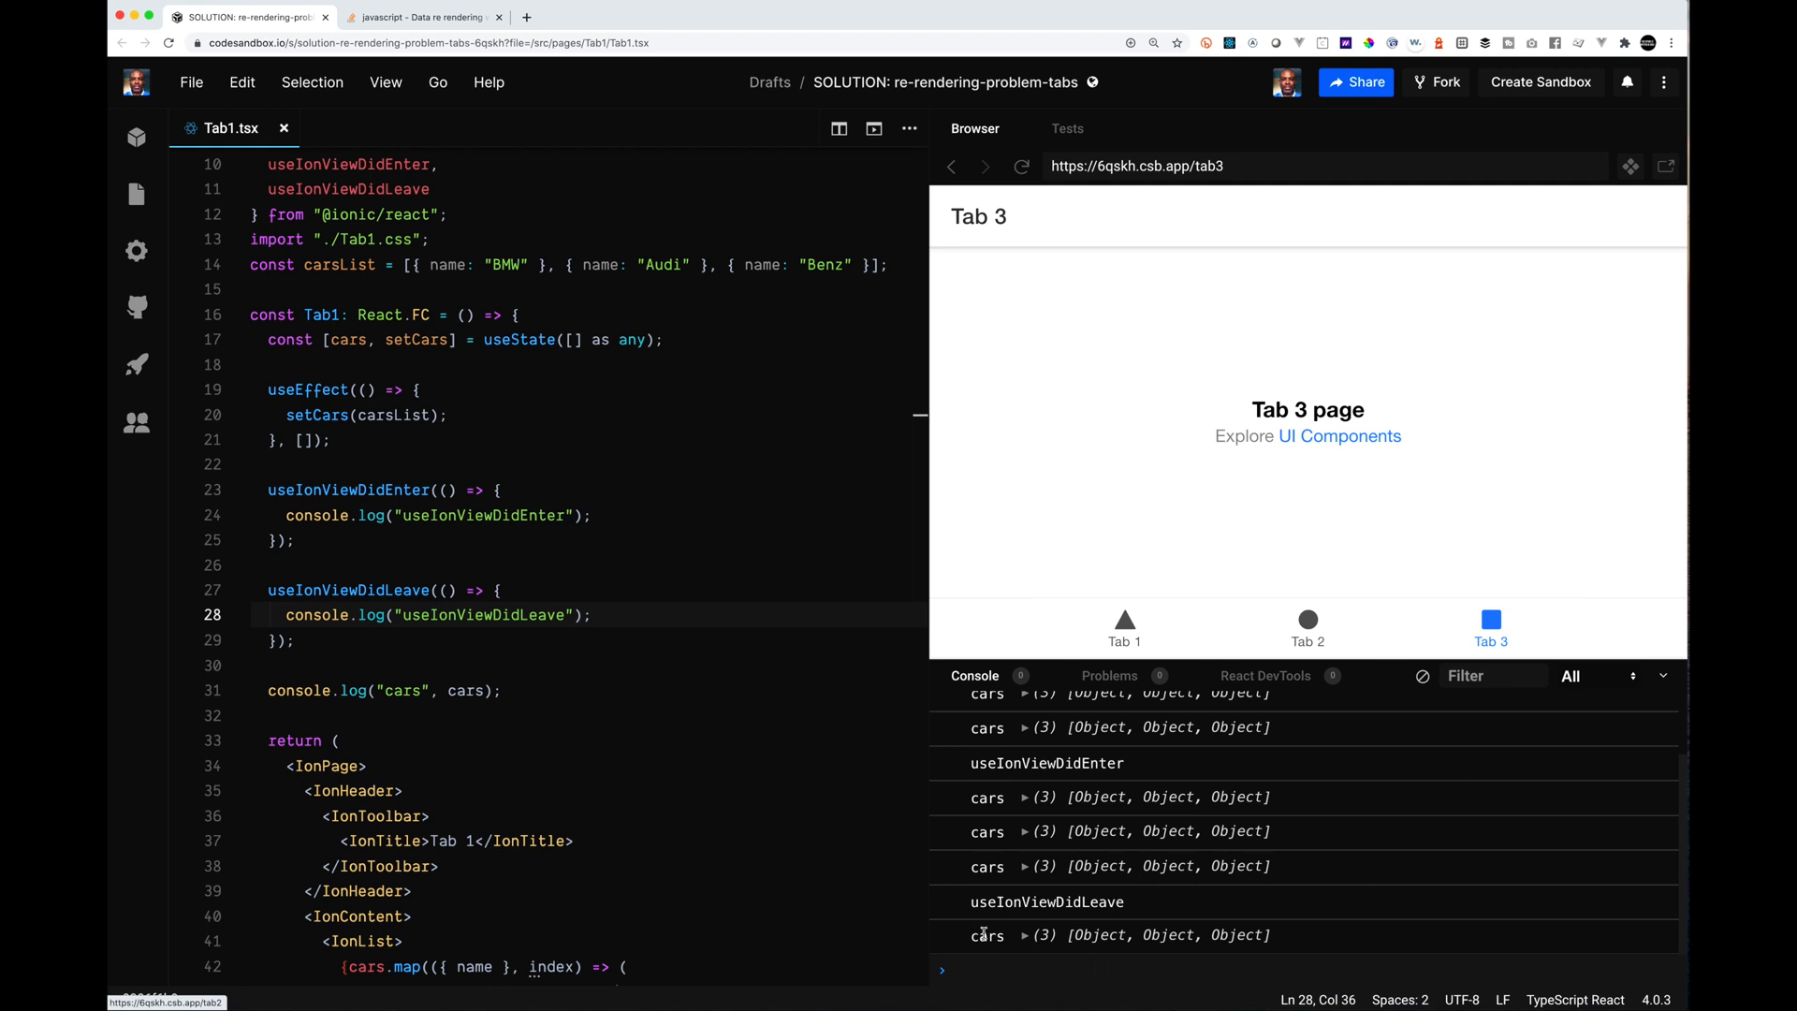
{"action": "left_click", "coordinate": [1307, 631]}
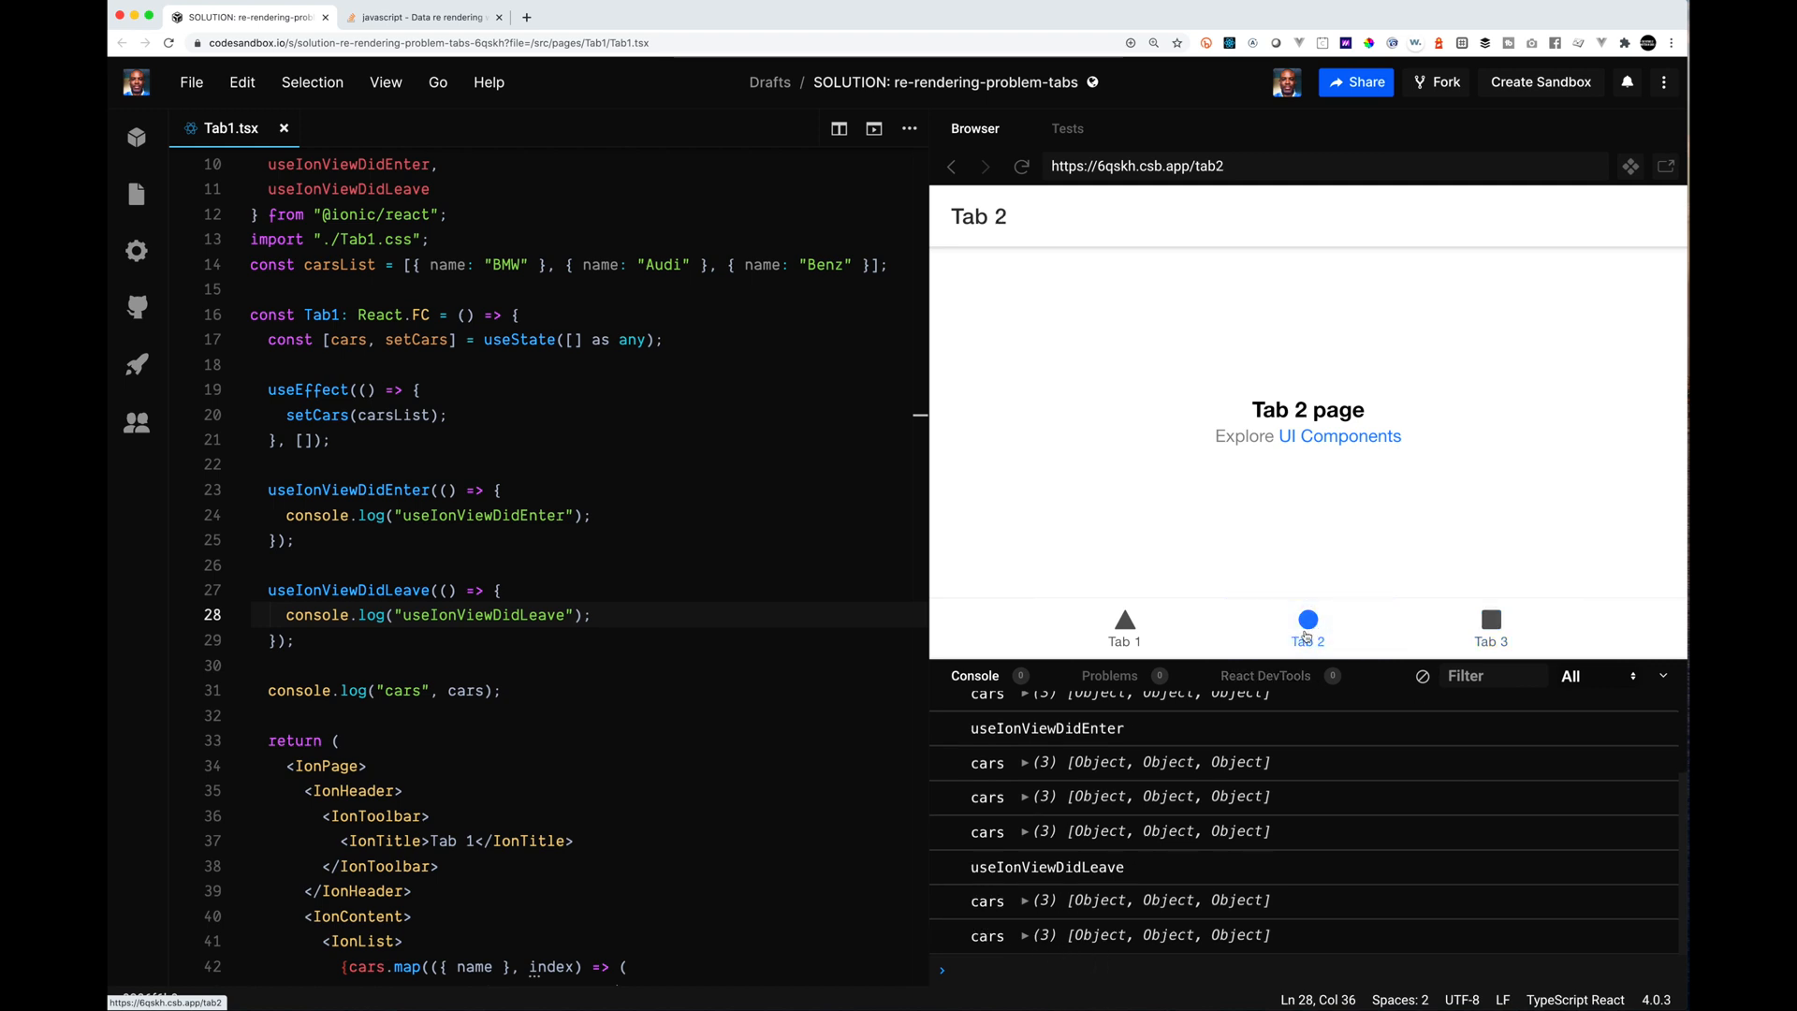
{"action": "left_click", "coordinate": [1491, 626]}
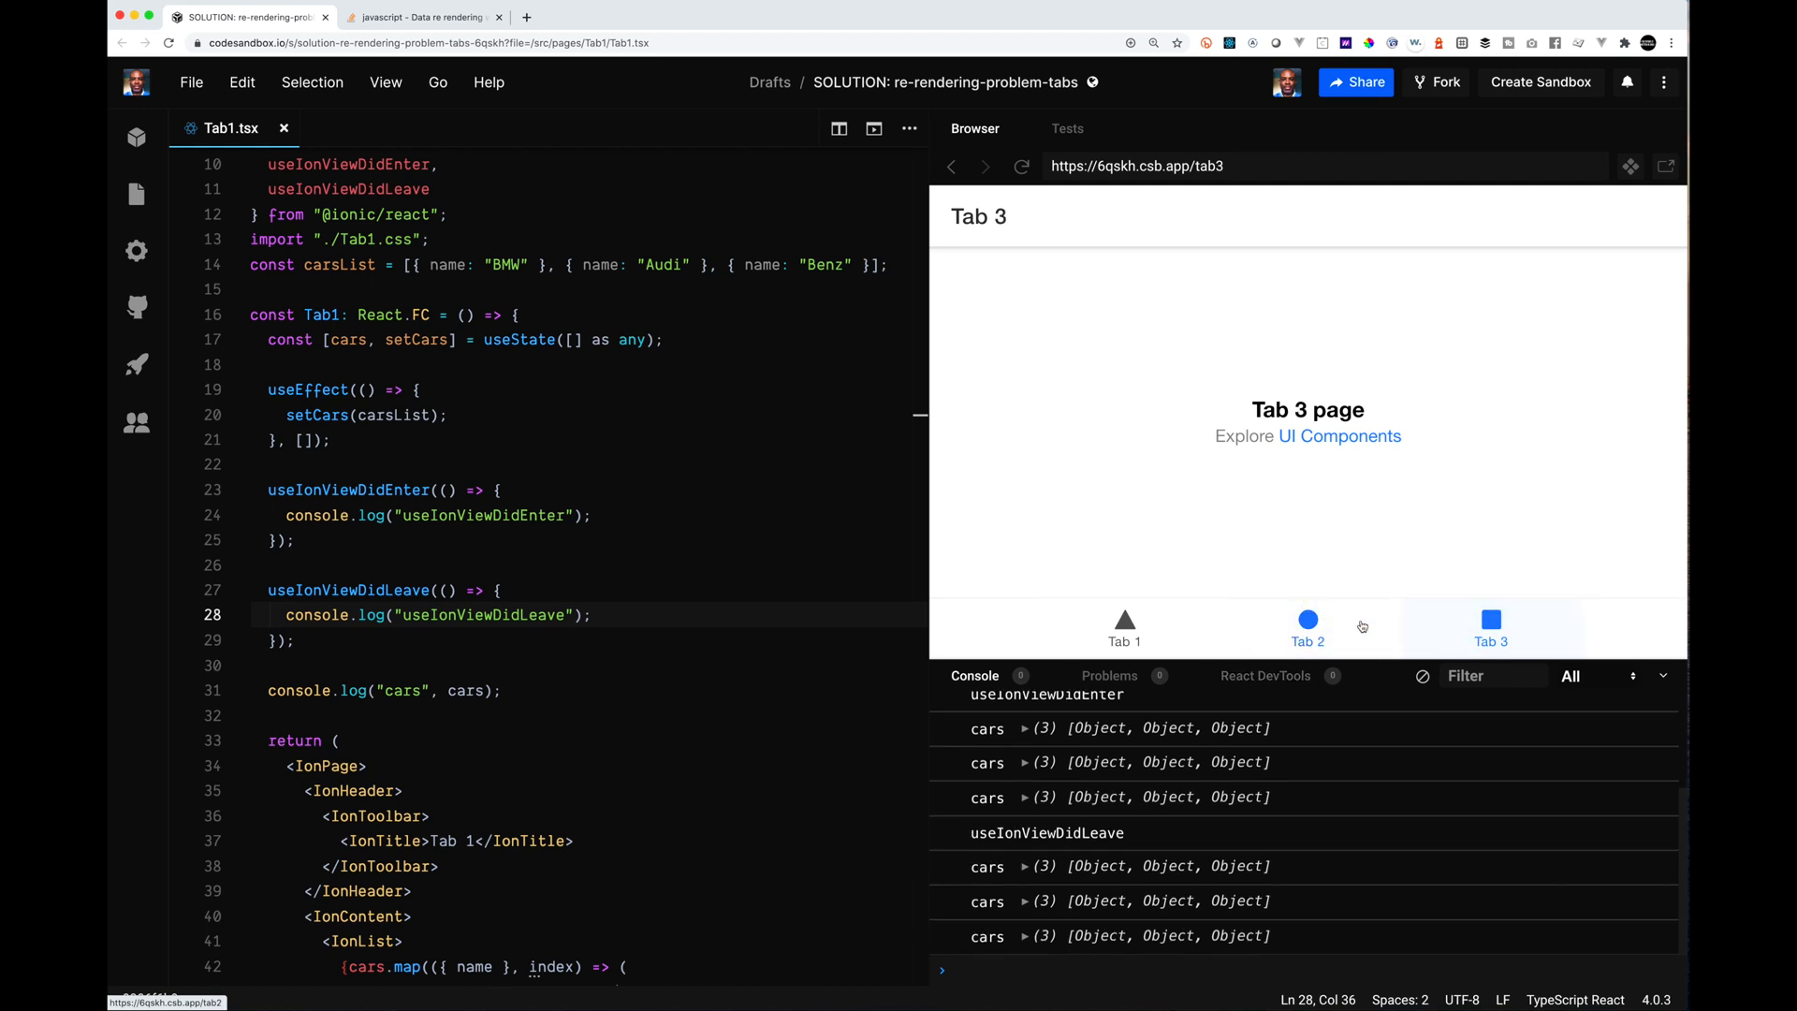
{"action": "left_click", "coordinate": [1306, 628]}
{"action": "left_click", "coordinate": [1482, 628]}
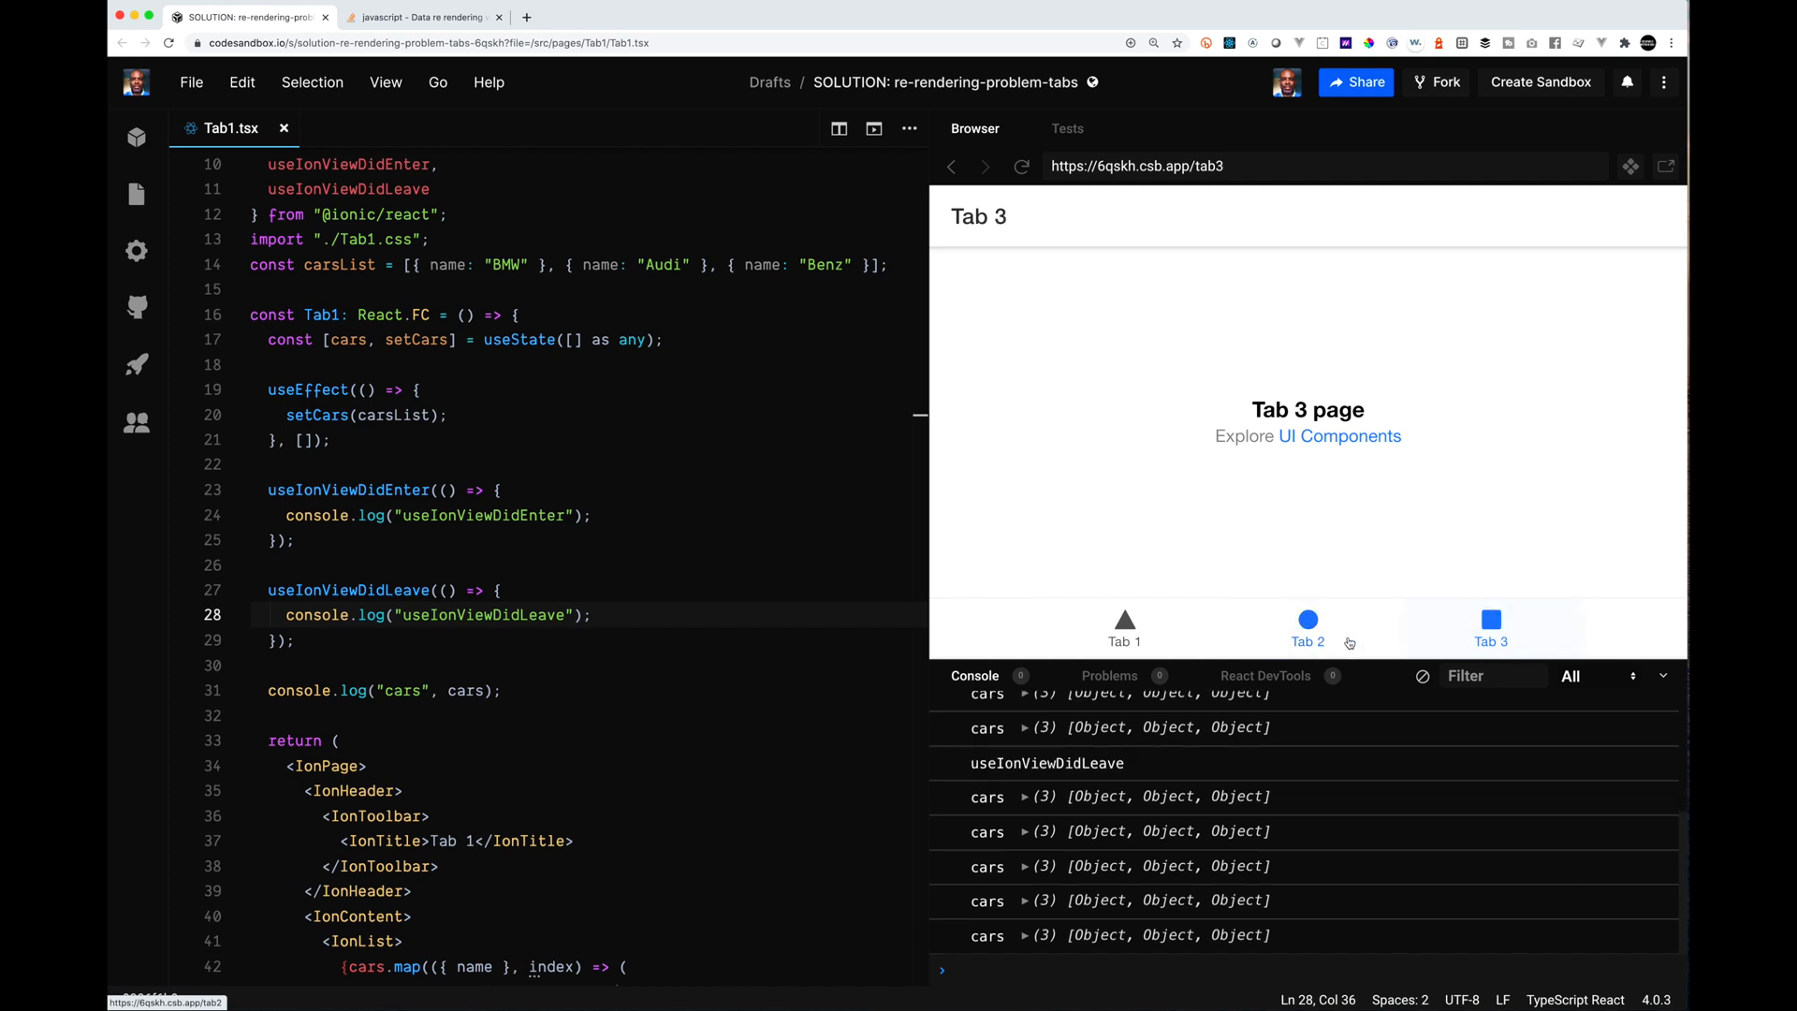
{"action": "left_click", "coordinate": [1124, 630]}
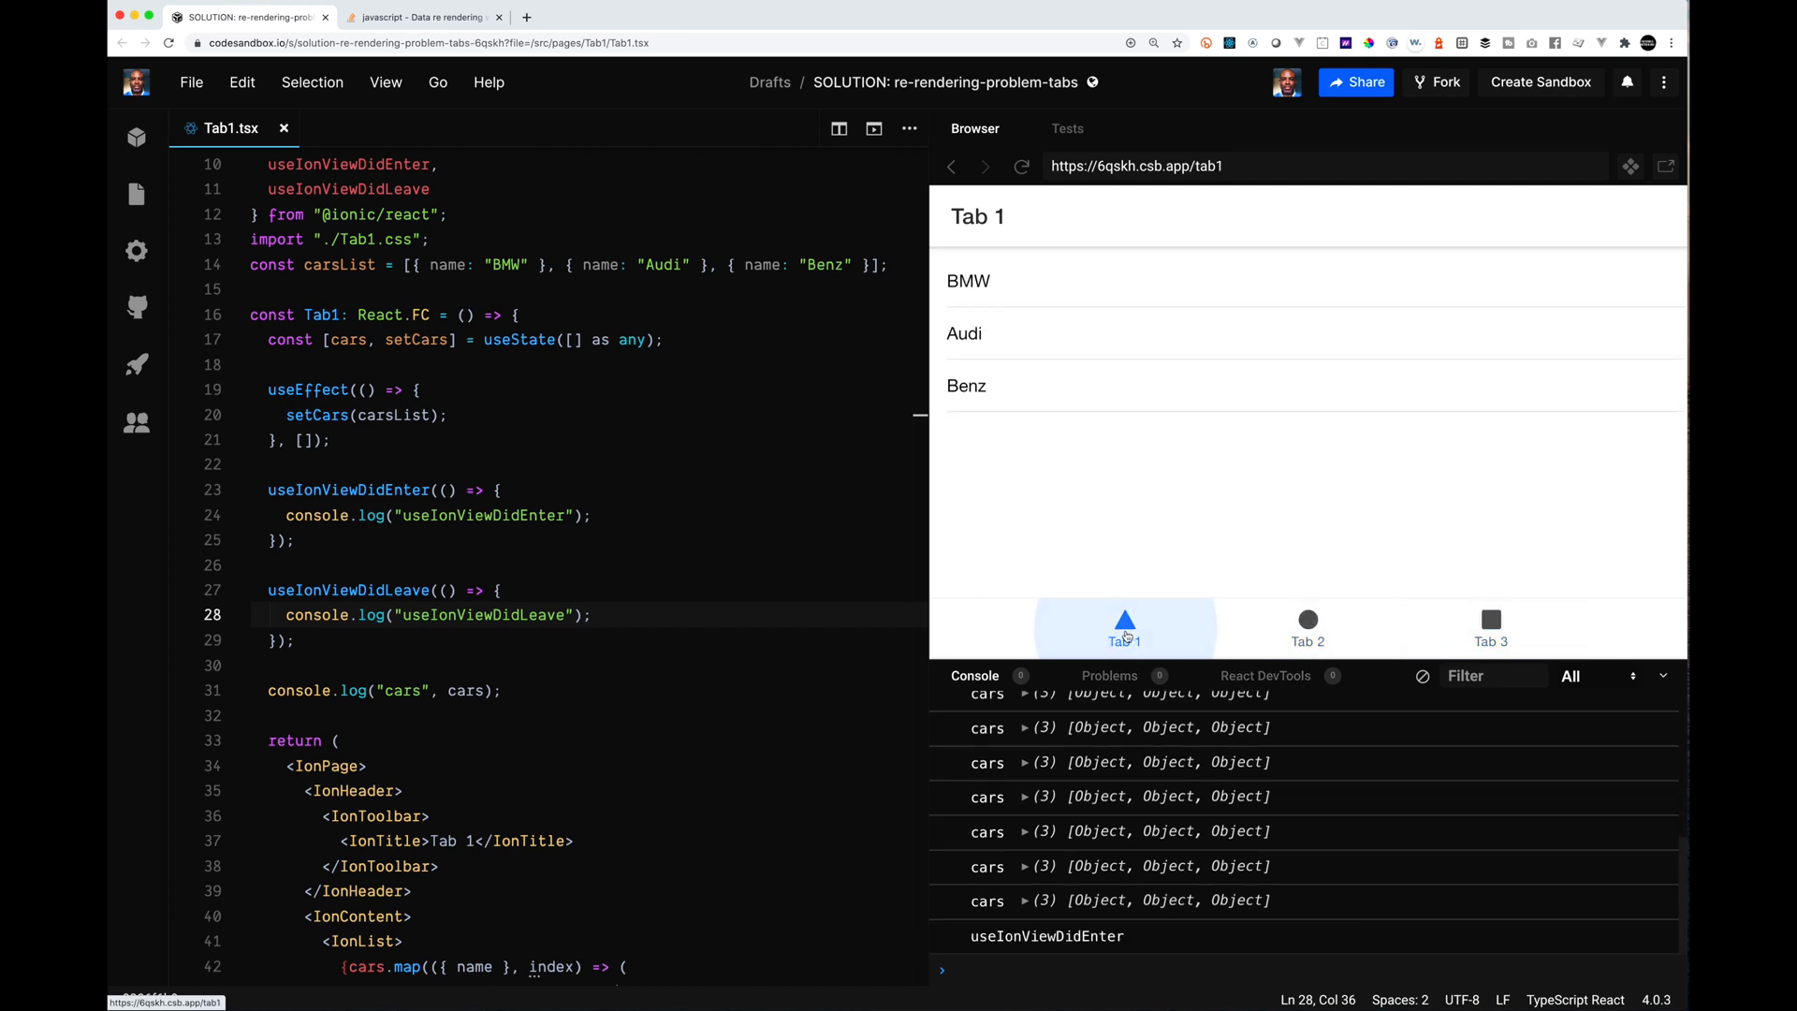
{"action": "scroll", "coordinate": [630, 558], "scroll_direction": "down", "scroll_amount": 2}
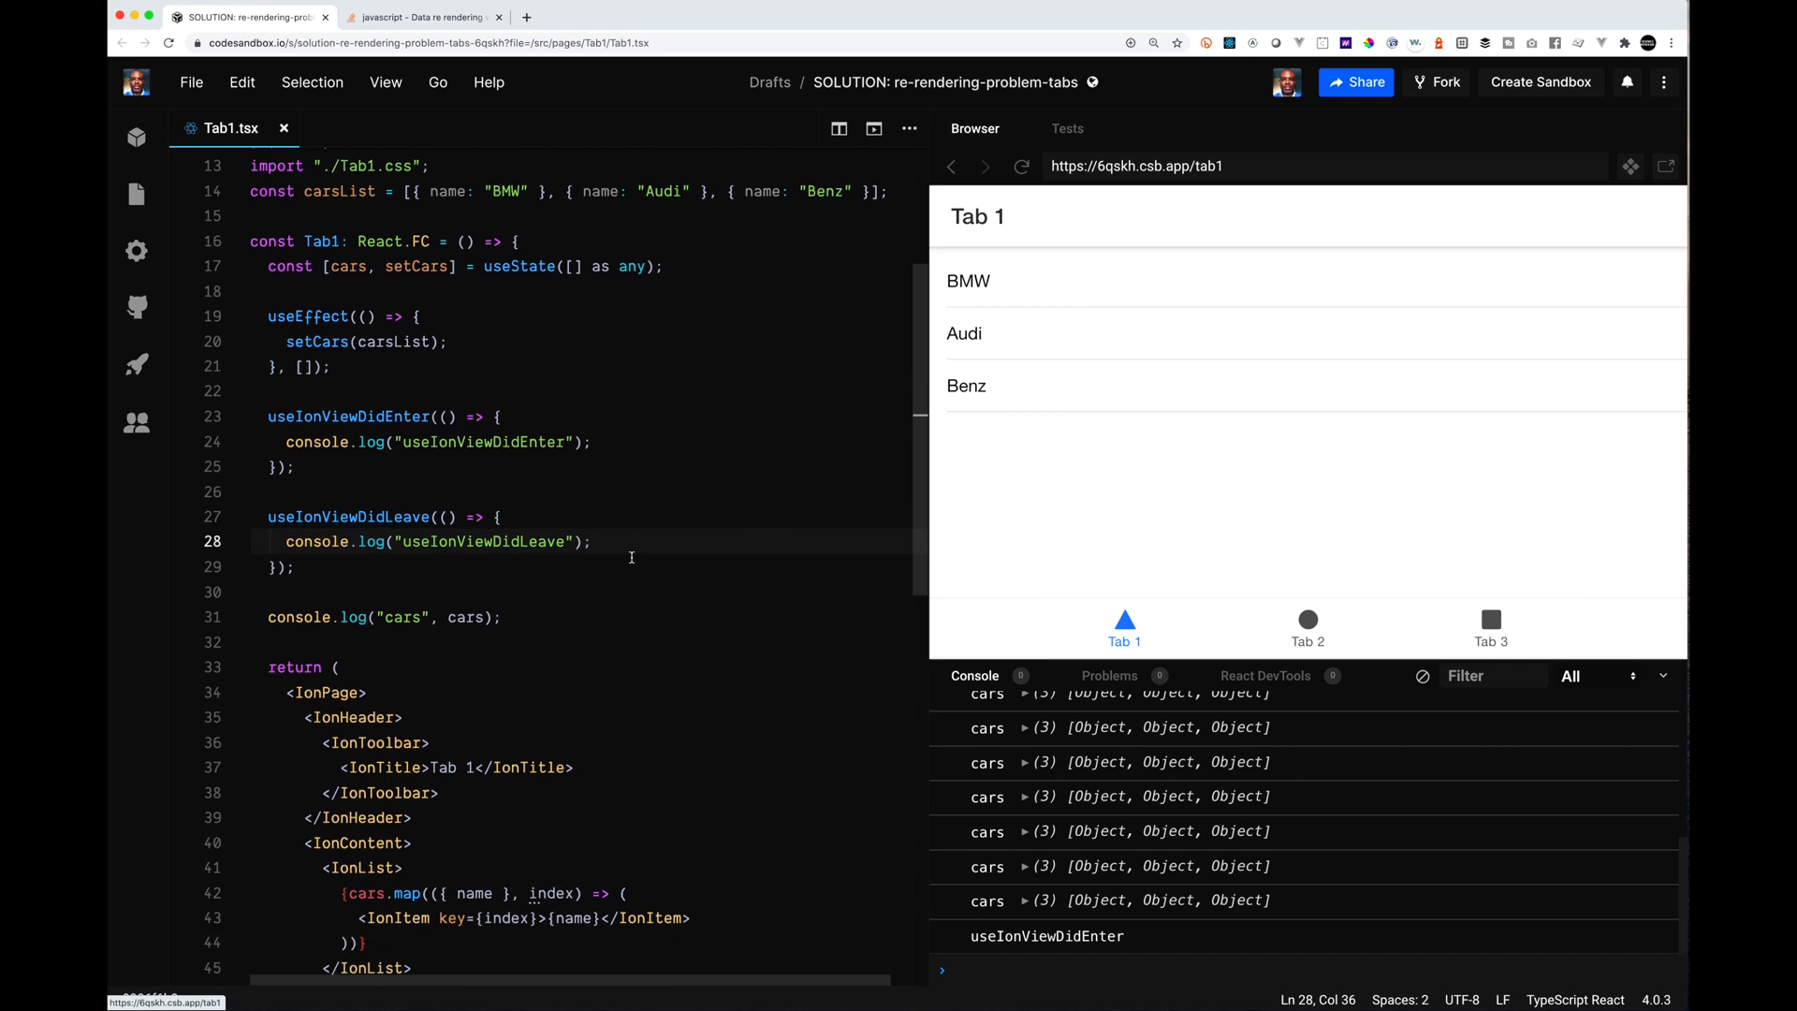
{"action": "scroll", "coordinate": [629, 558], "scroll_direction": "up", "scroll_amount": 2}
{"action": "left_click", "coordinate": [573, 512]}
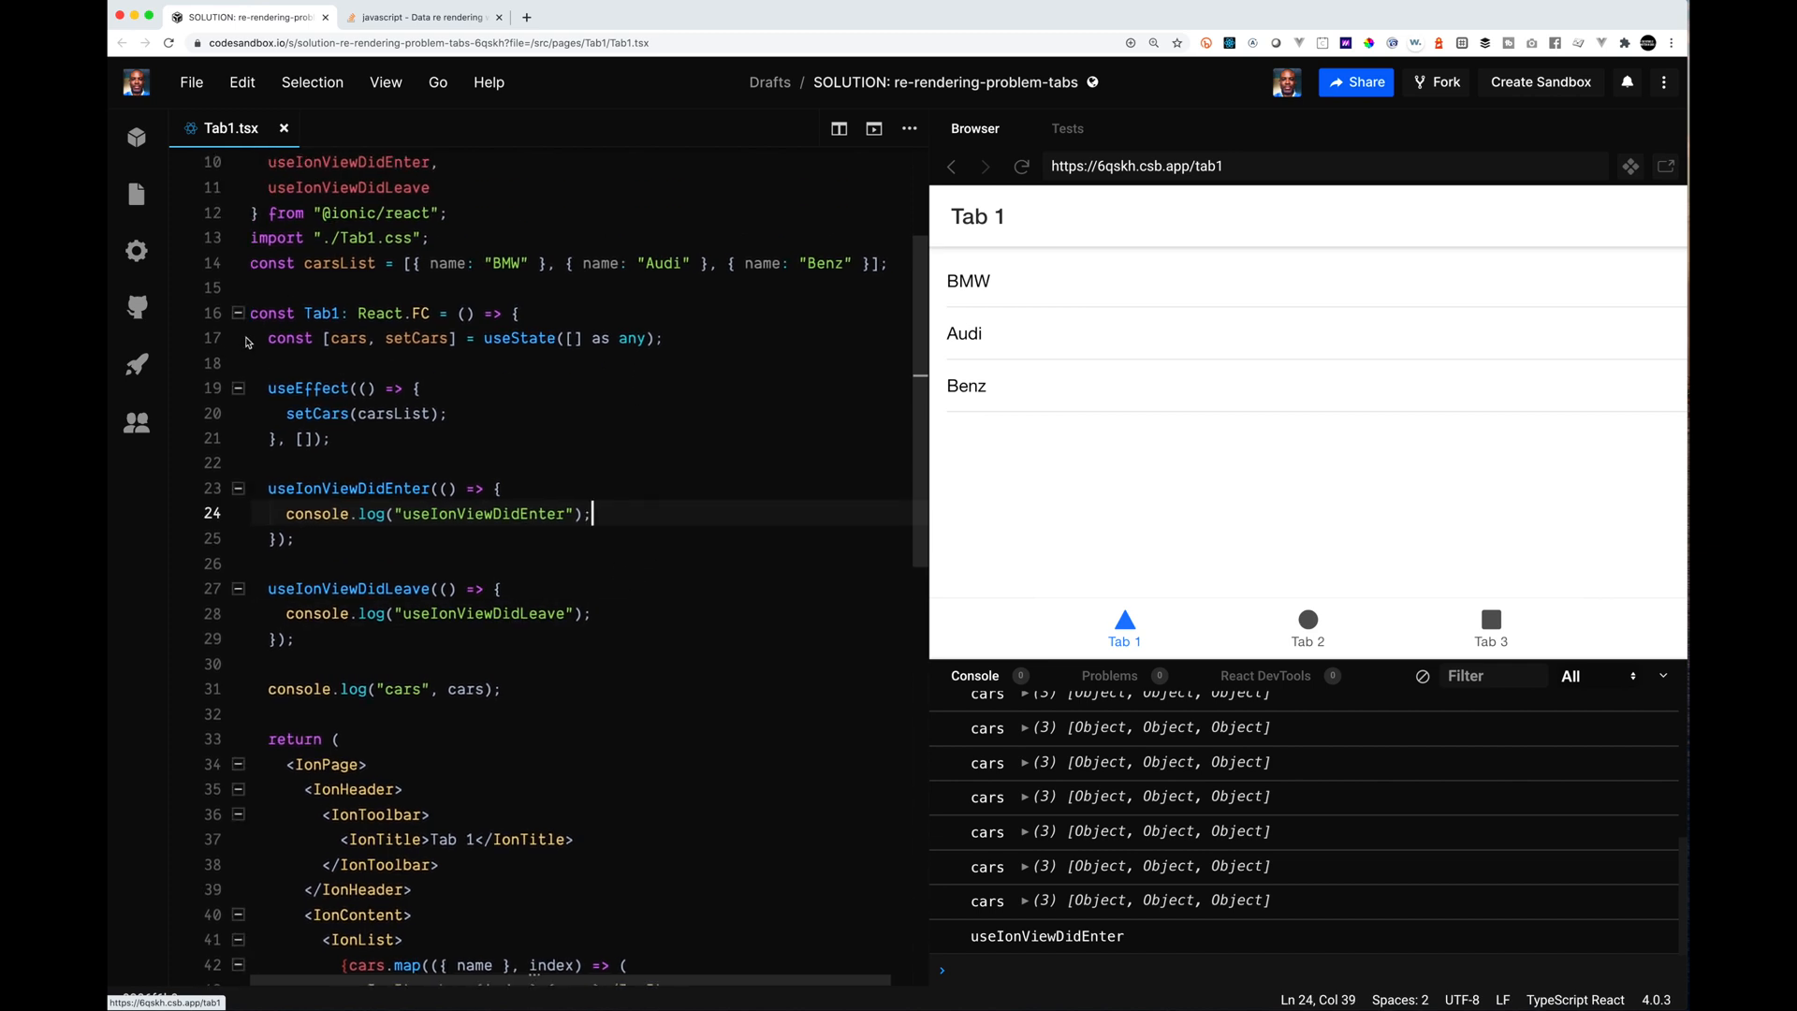
Step: Duplicate the cars useState declaration onto the line below
{"action": "left_click_drag", "start_coordinate": [249, 336], "coordinate": [248, 362]}
{"action": "key", "text": "super+c"}
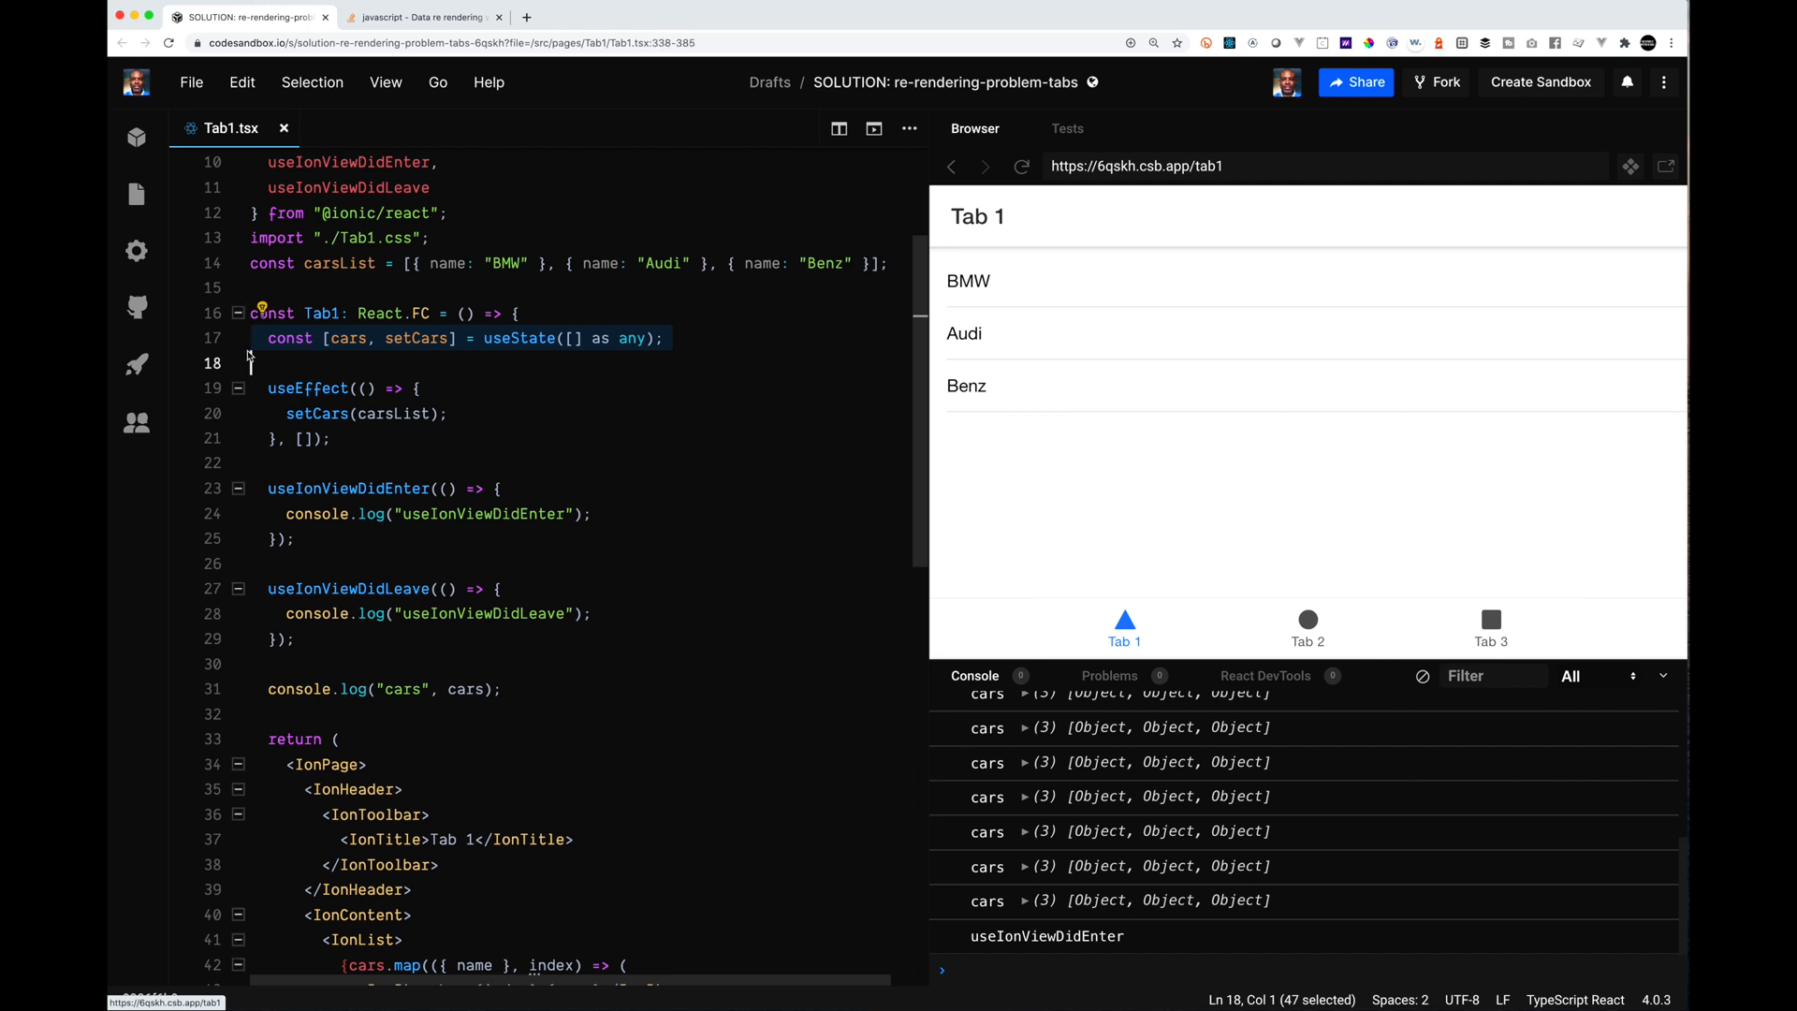
{"action": "left_click", "coordinate": [248, 362]}
{"action": "key", "text": "super+v"}
Step: Rename the copy to isVisible / setIsVisible initialised to true
{"action": "left_click", "coordinate": [347, 363]}
{"action": "double_click", "coordinate": [347, 364]}
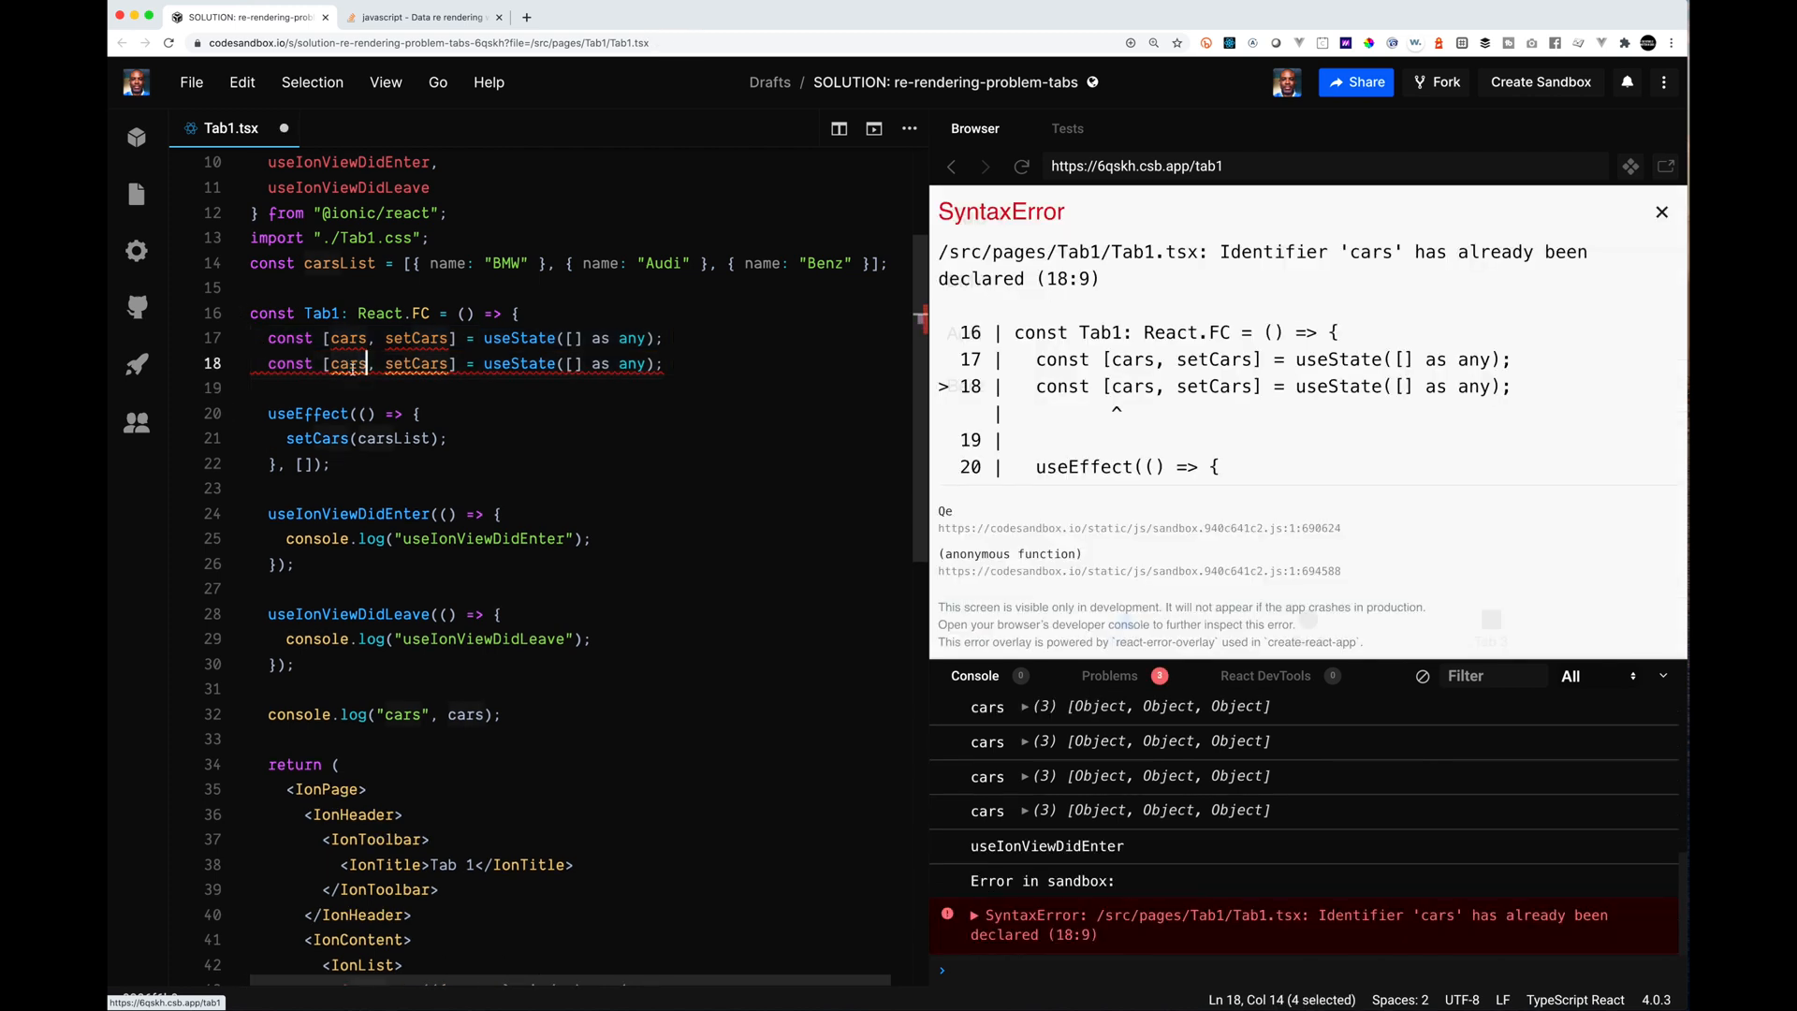
{"action": "type", "text": "isVi"}
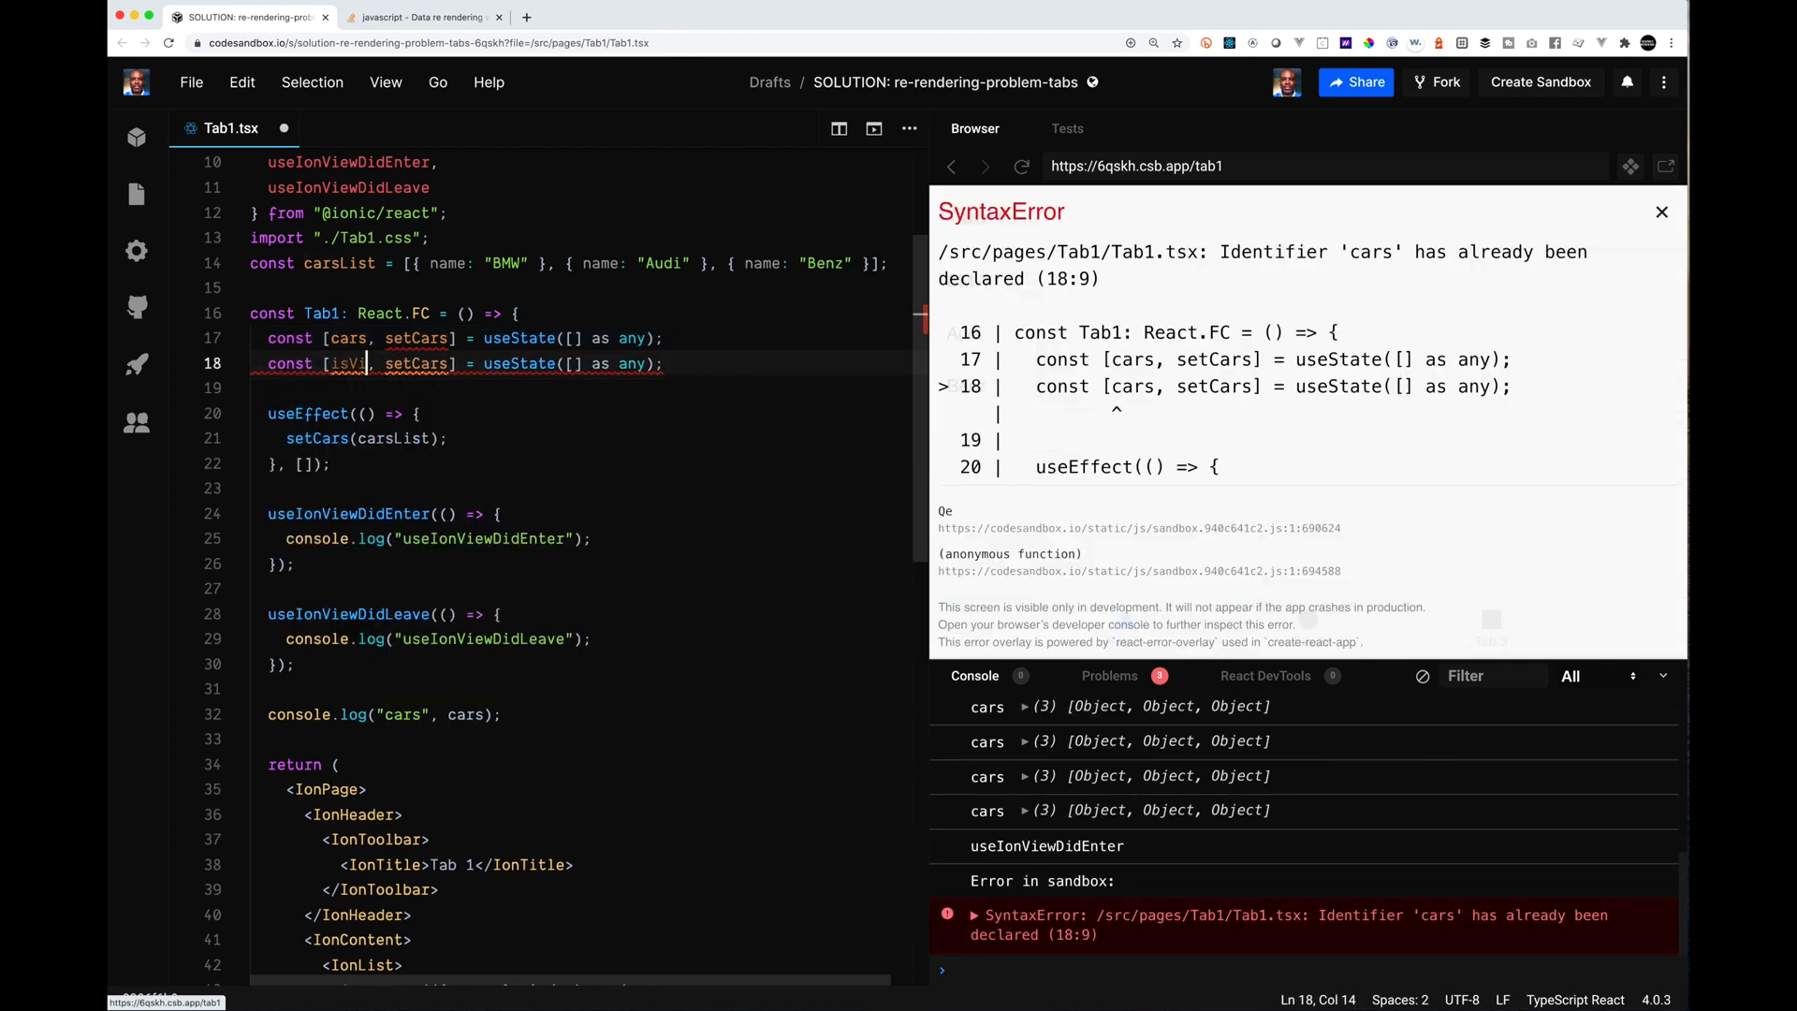
{"action": "type", "text": "sible"}
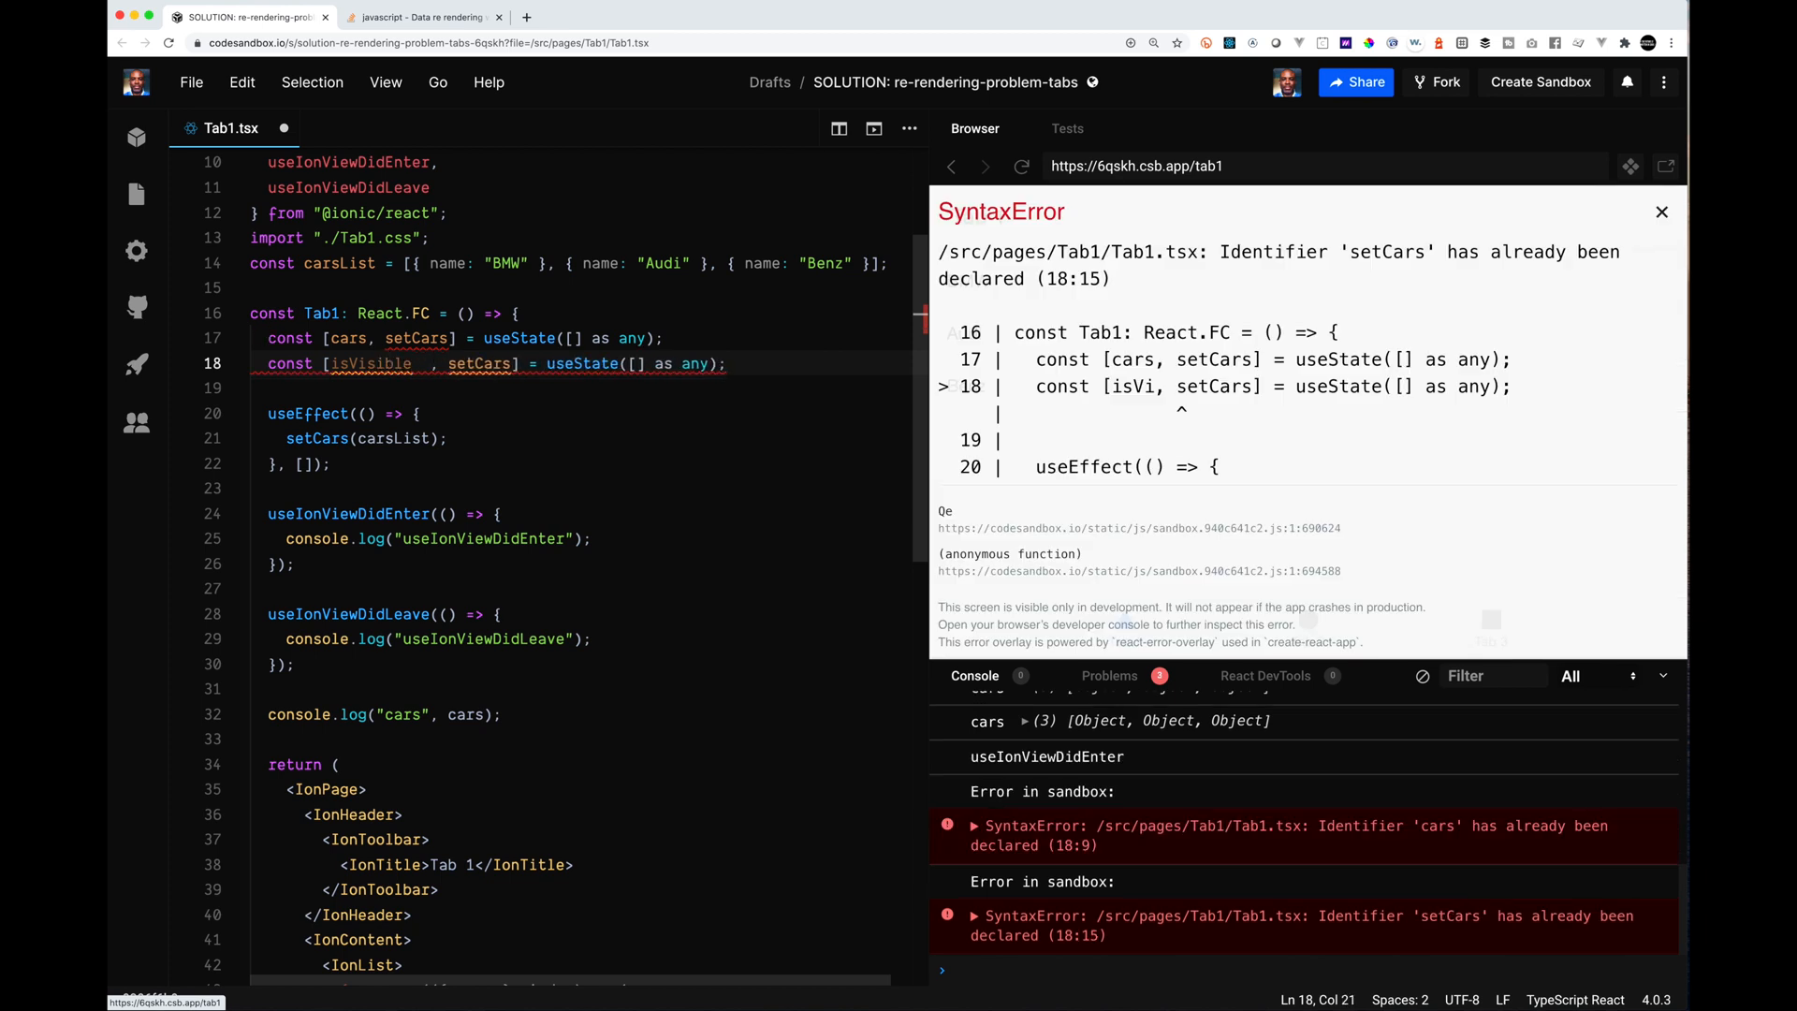
{"action": "double_click", "coordinate": [477, 364]}
{"action": "type", "text": "se"}
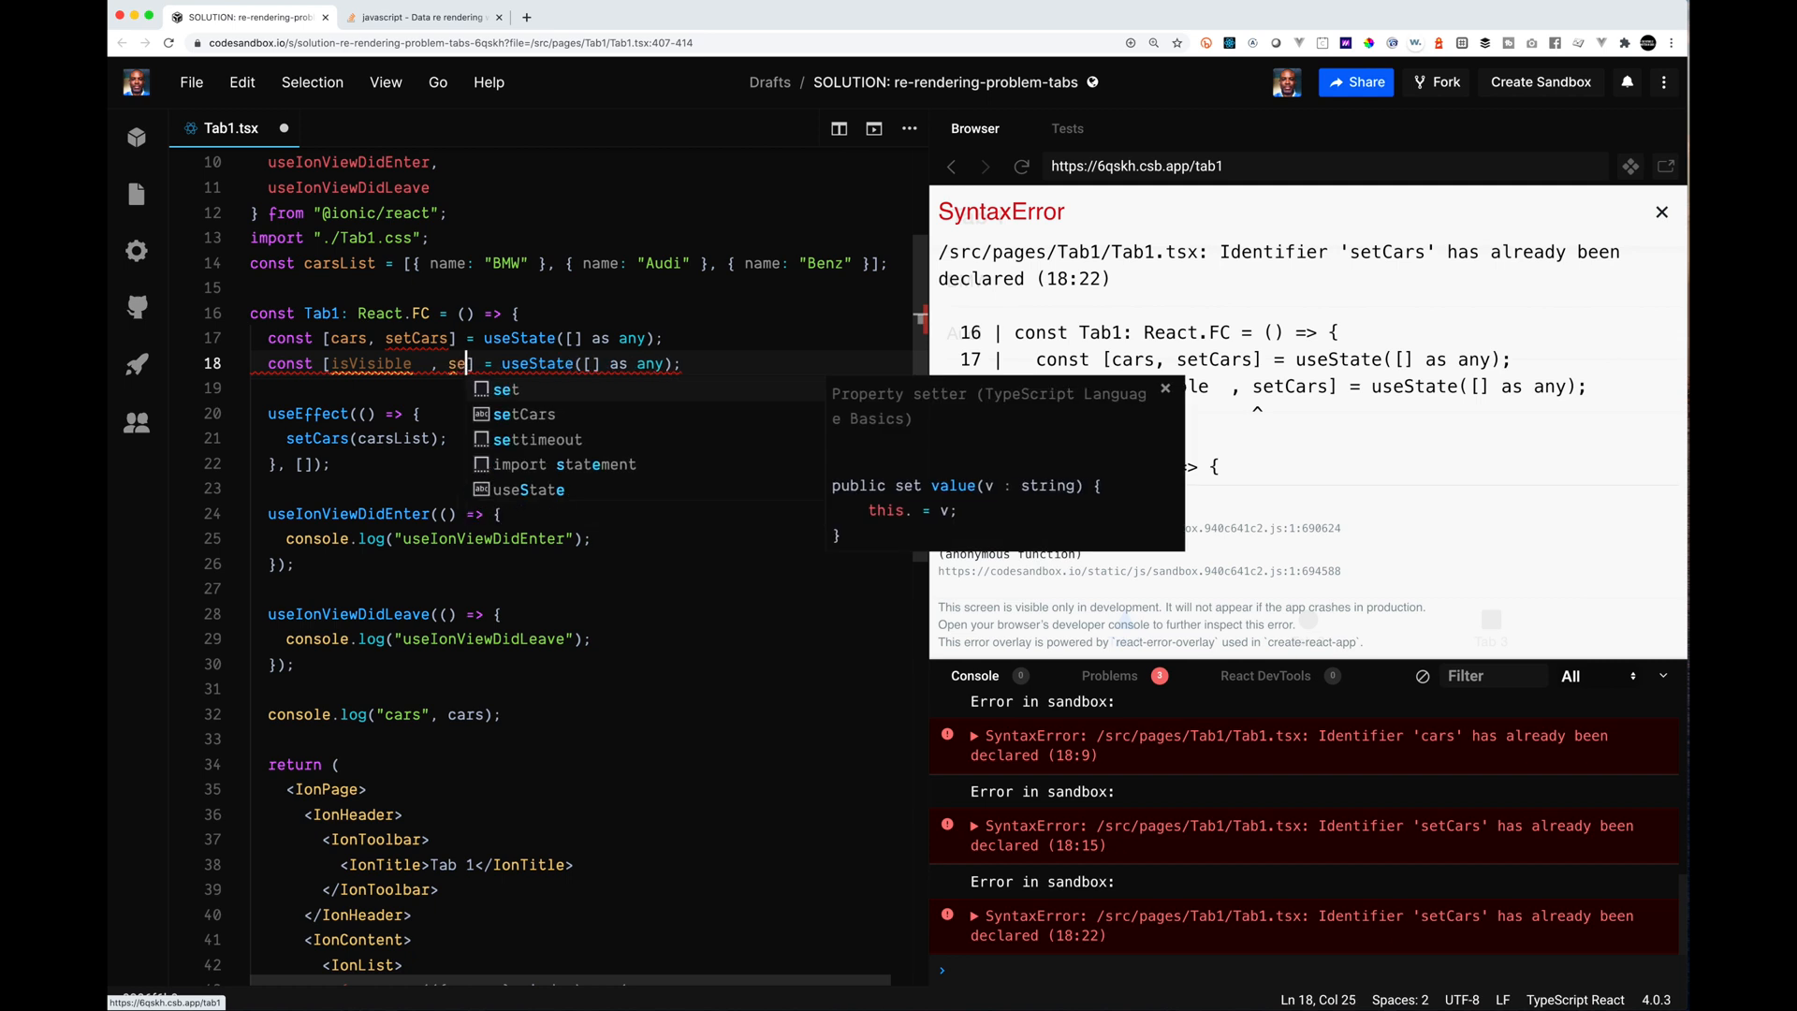
{"action": "type", "text": "tIsVis"}
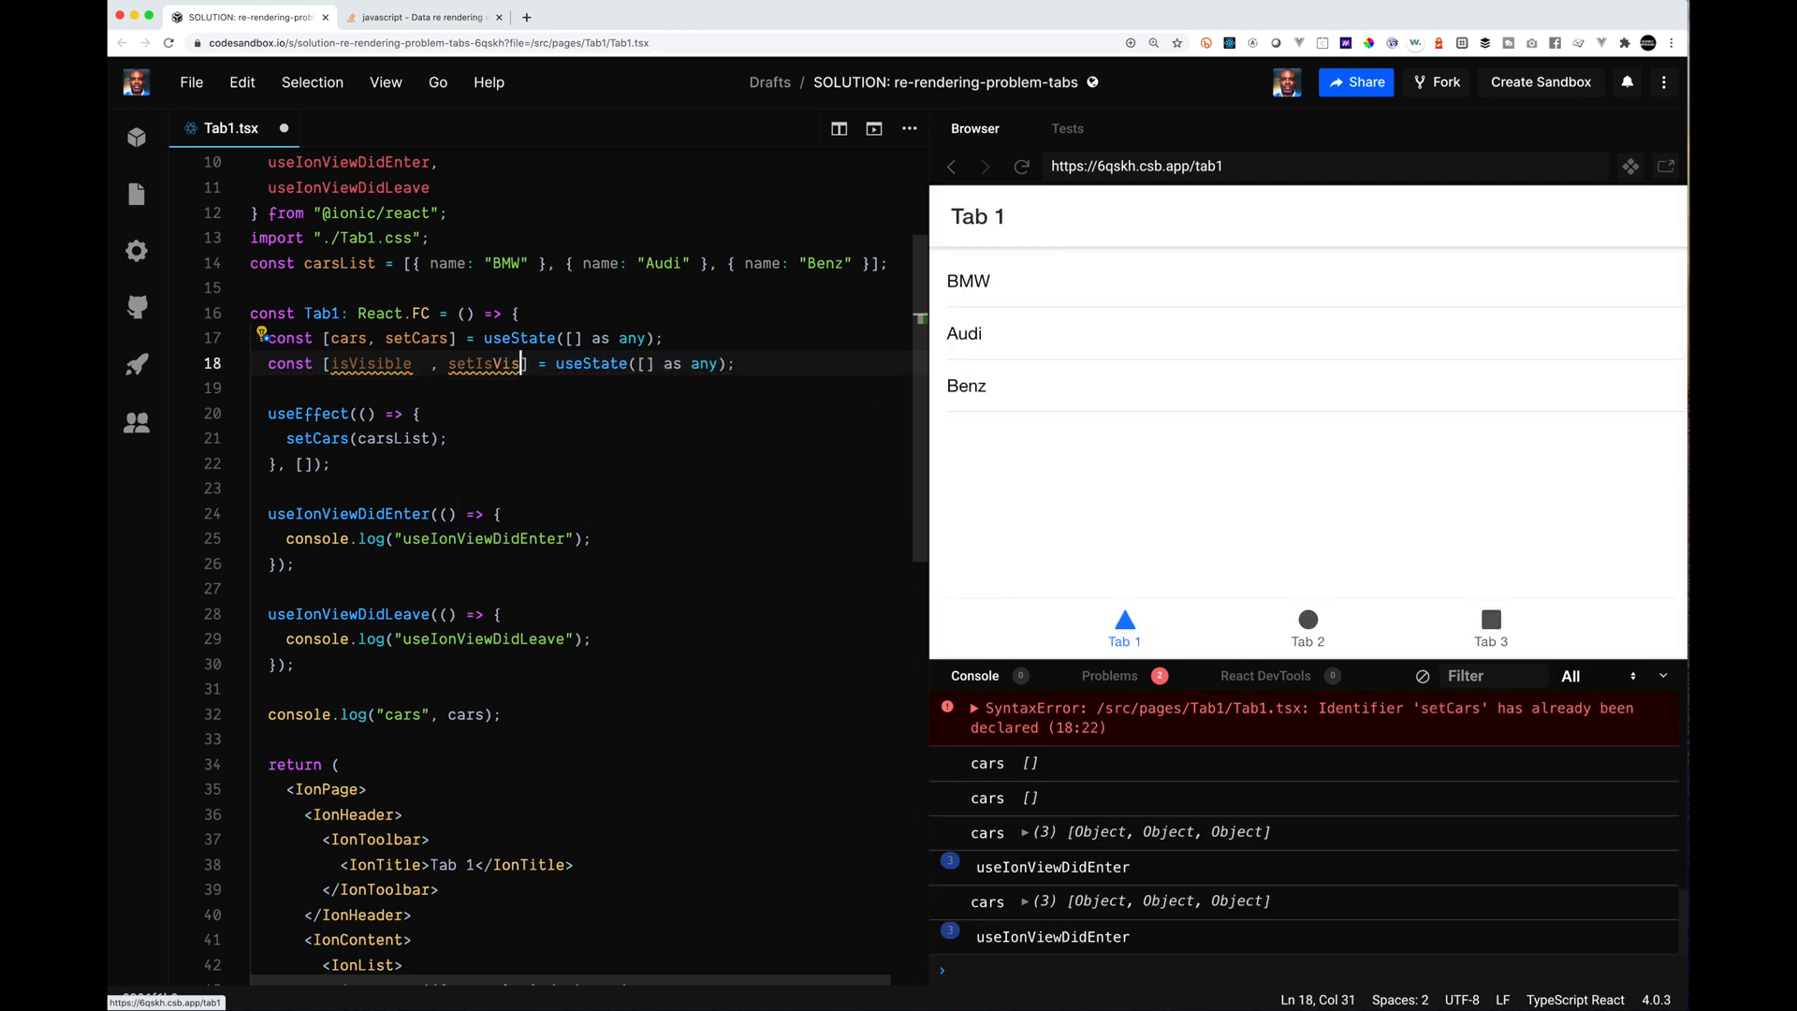
{"action": "type", "text": "ible"}
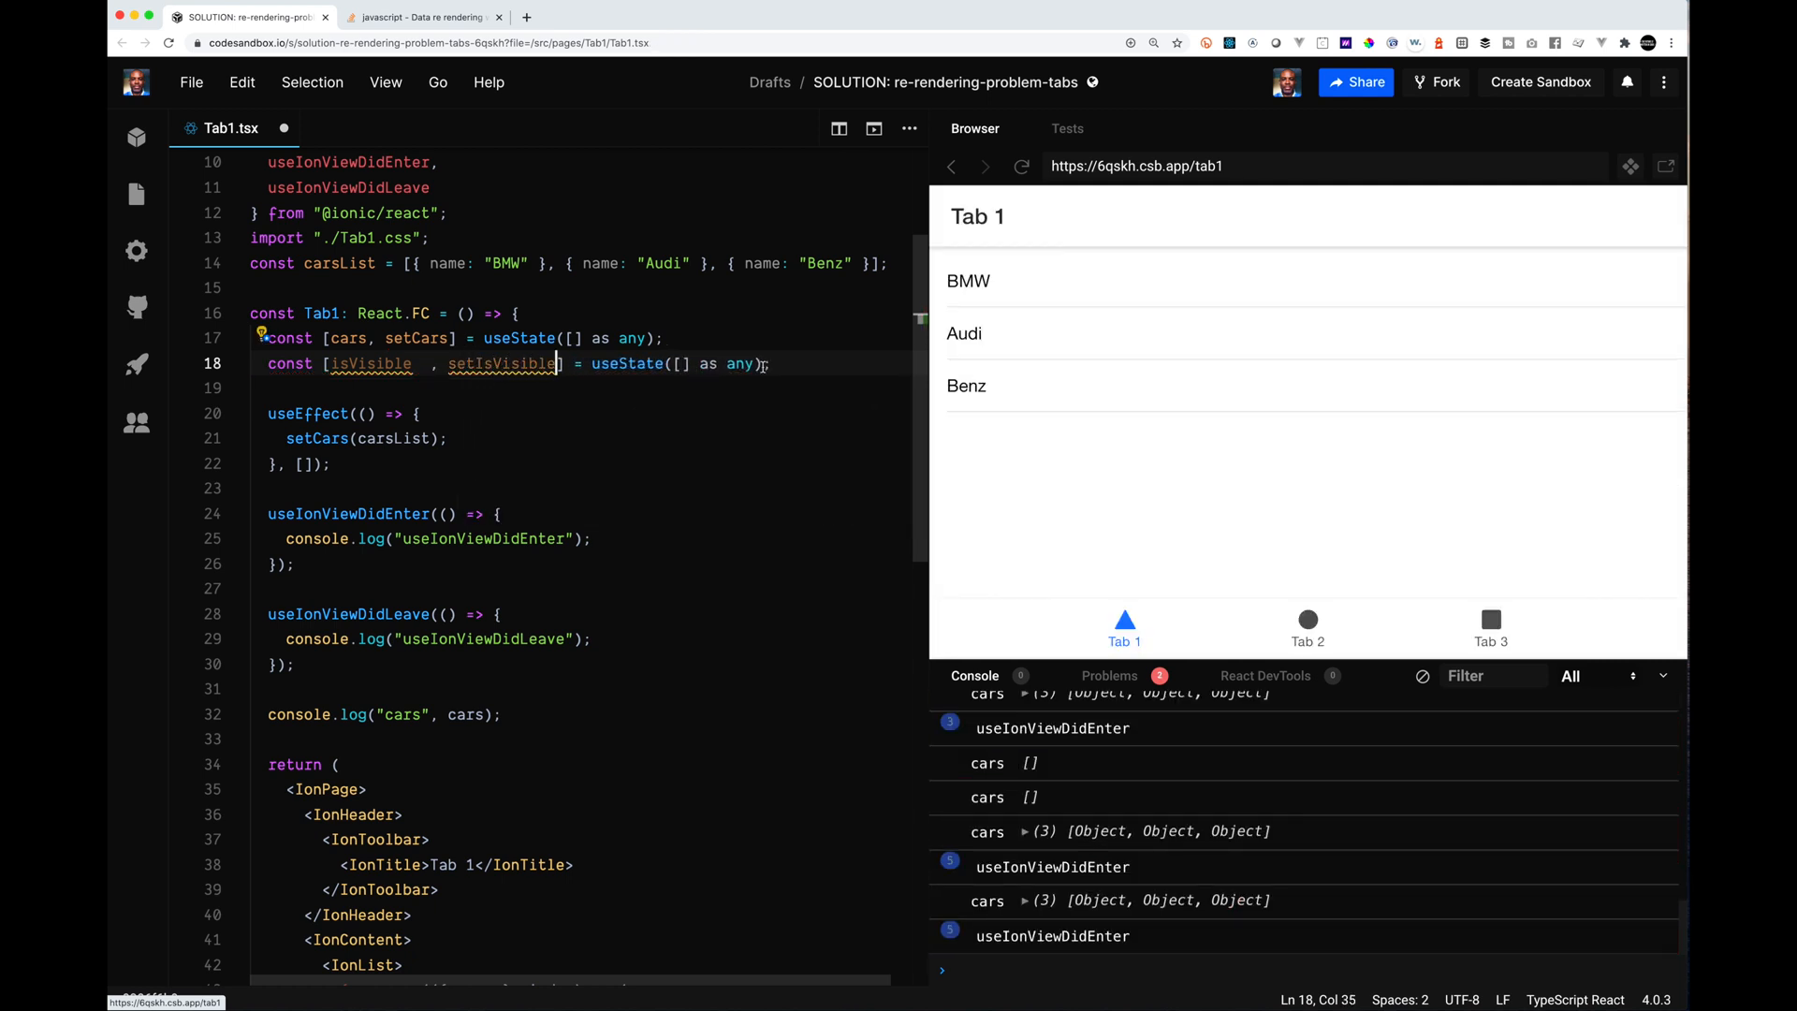
{"action": "left_click_drag", "start_coordinate": [758, 364], "coordinate": [671, 364]}
{"action": "type", "text": "t"}
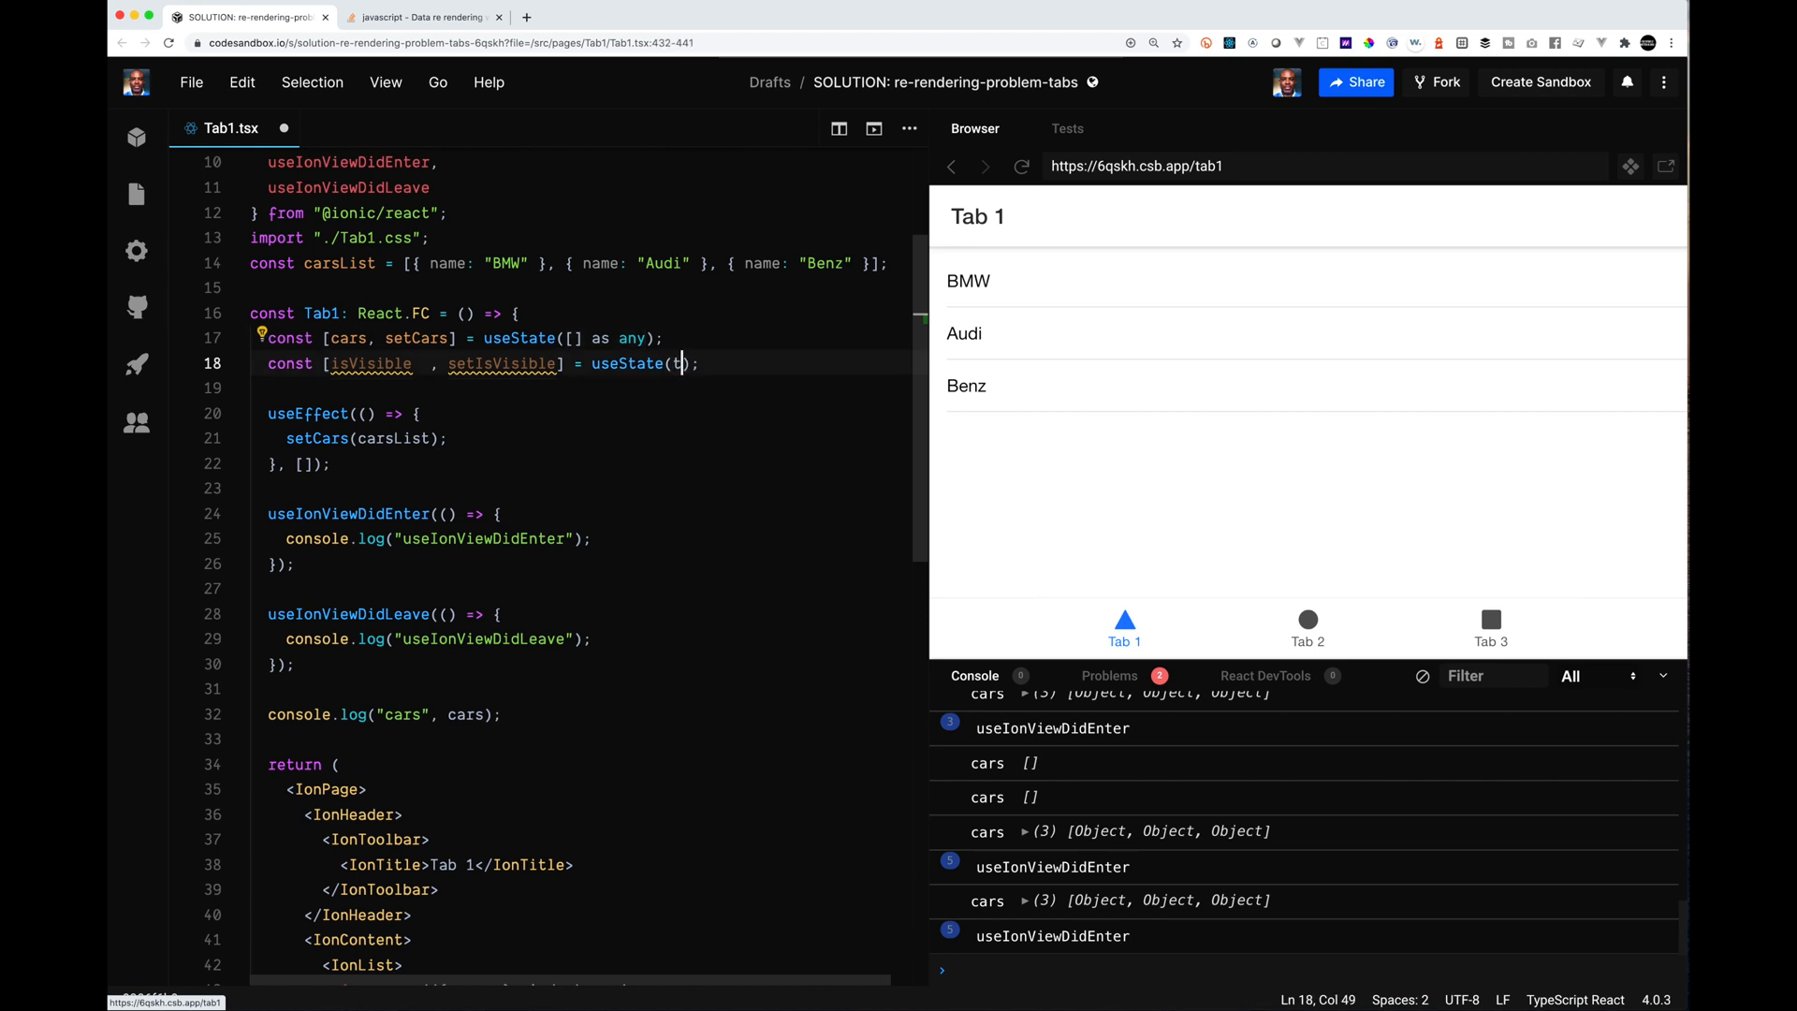
{"action": "type", "text": "rue"}
{"action": "left_click", "coordinate": [421, 413]}
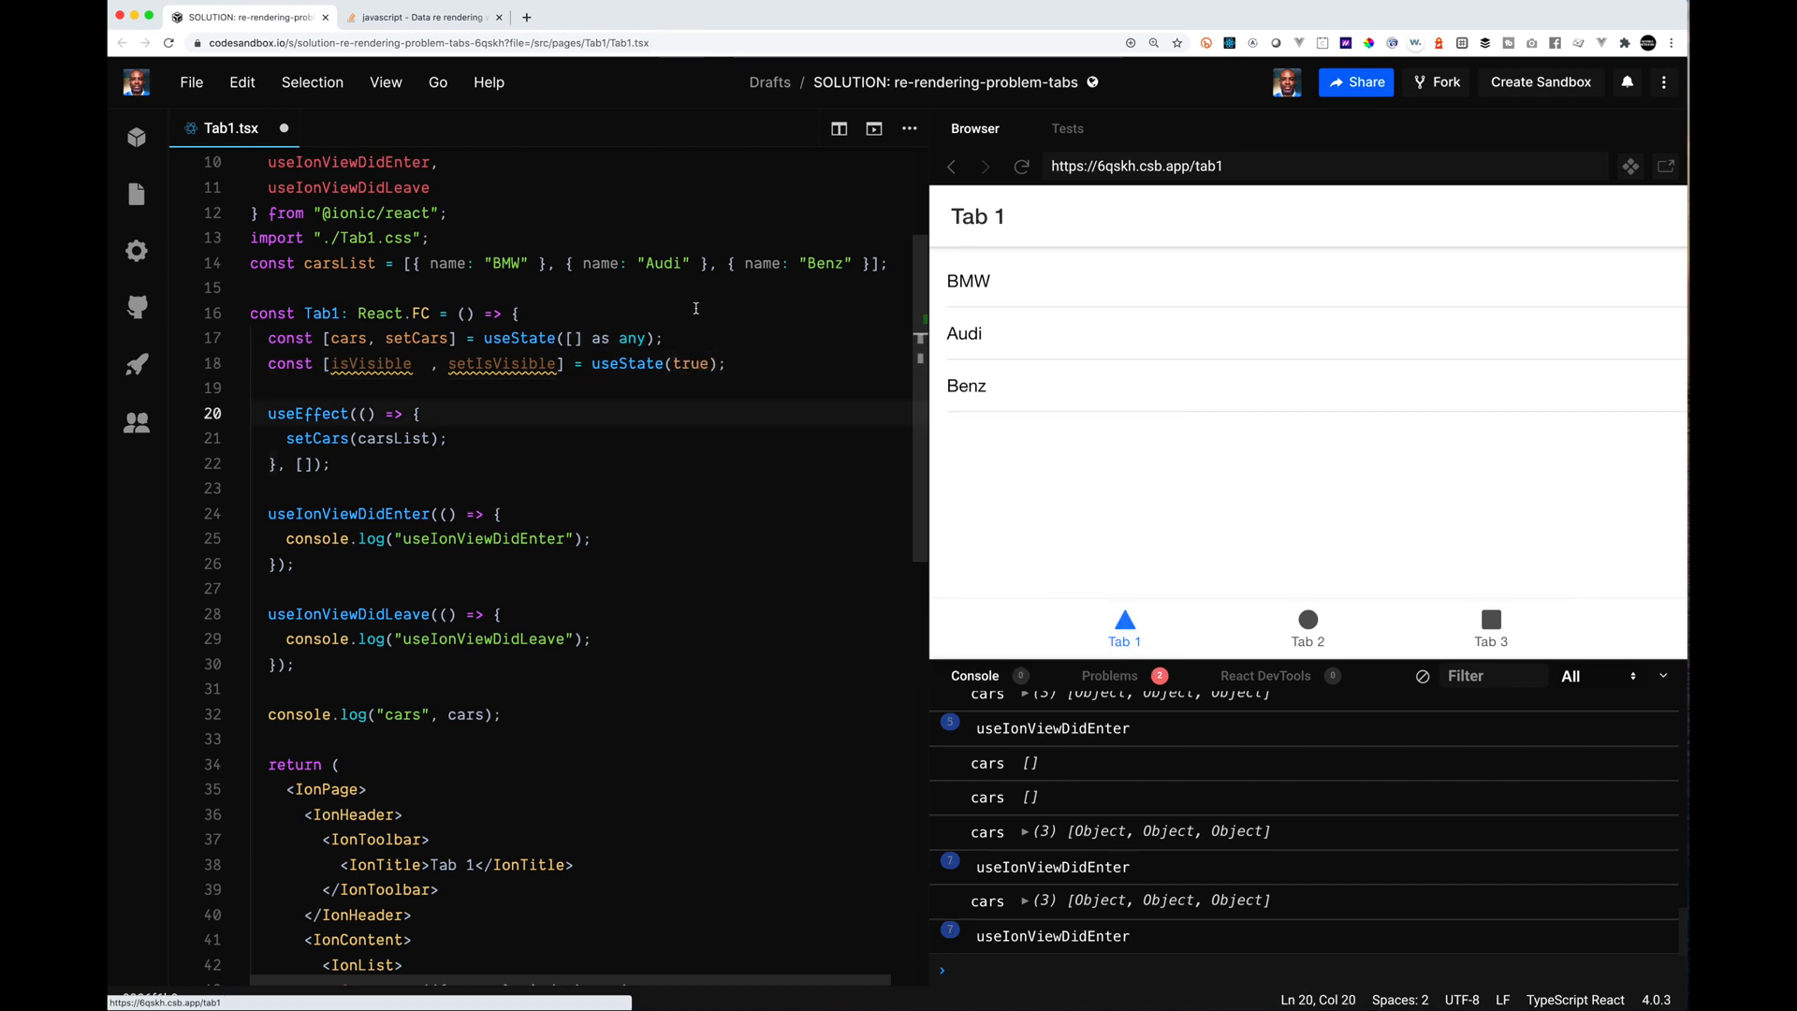
Step: Reformat the file with Format Document and move to the enter handler's log line
{"action": "right_click", "coordinate": [421, 313]}
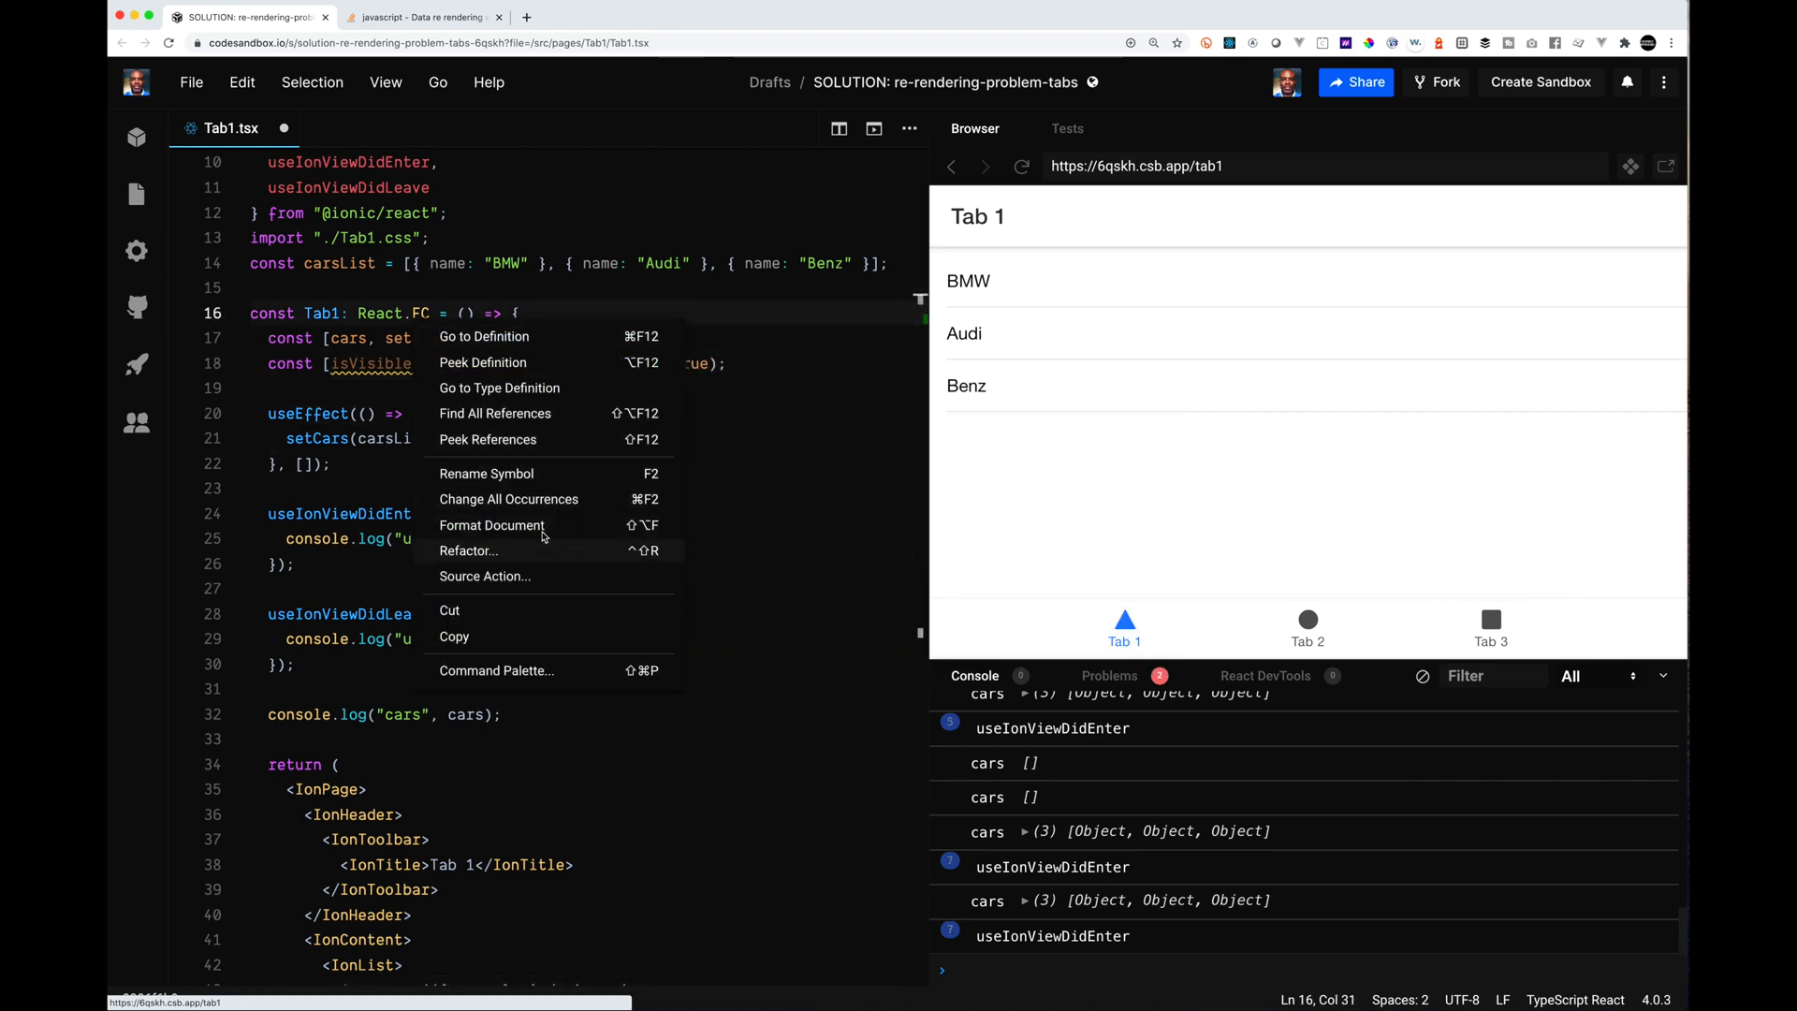
{"action": "left_click", "coordinate": [492, 525]}
{"action": "left_click", "coordinate": [374, 412]}
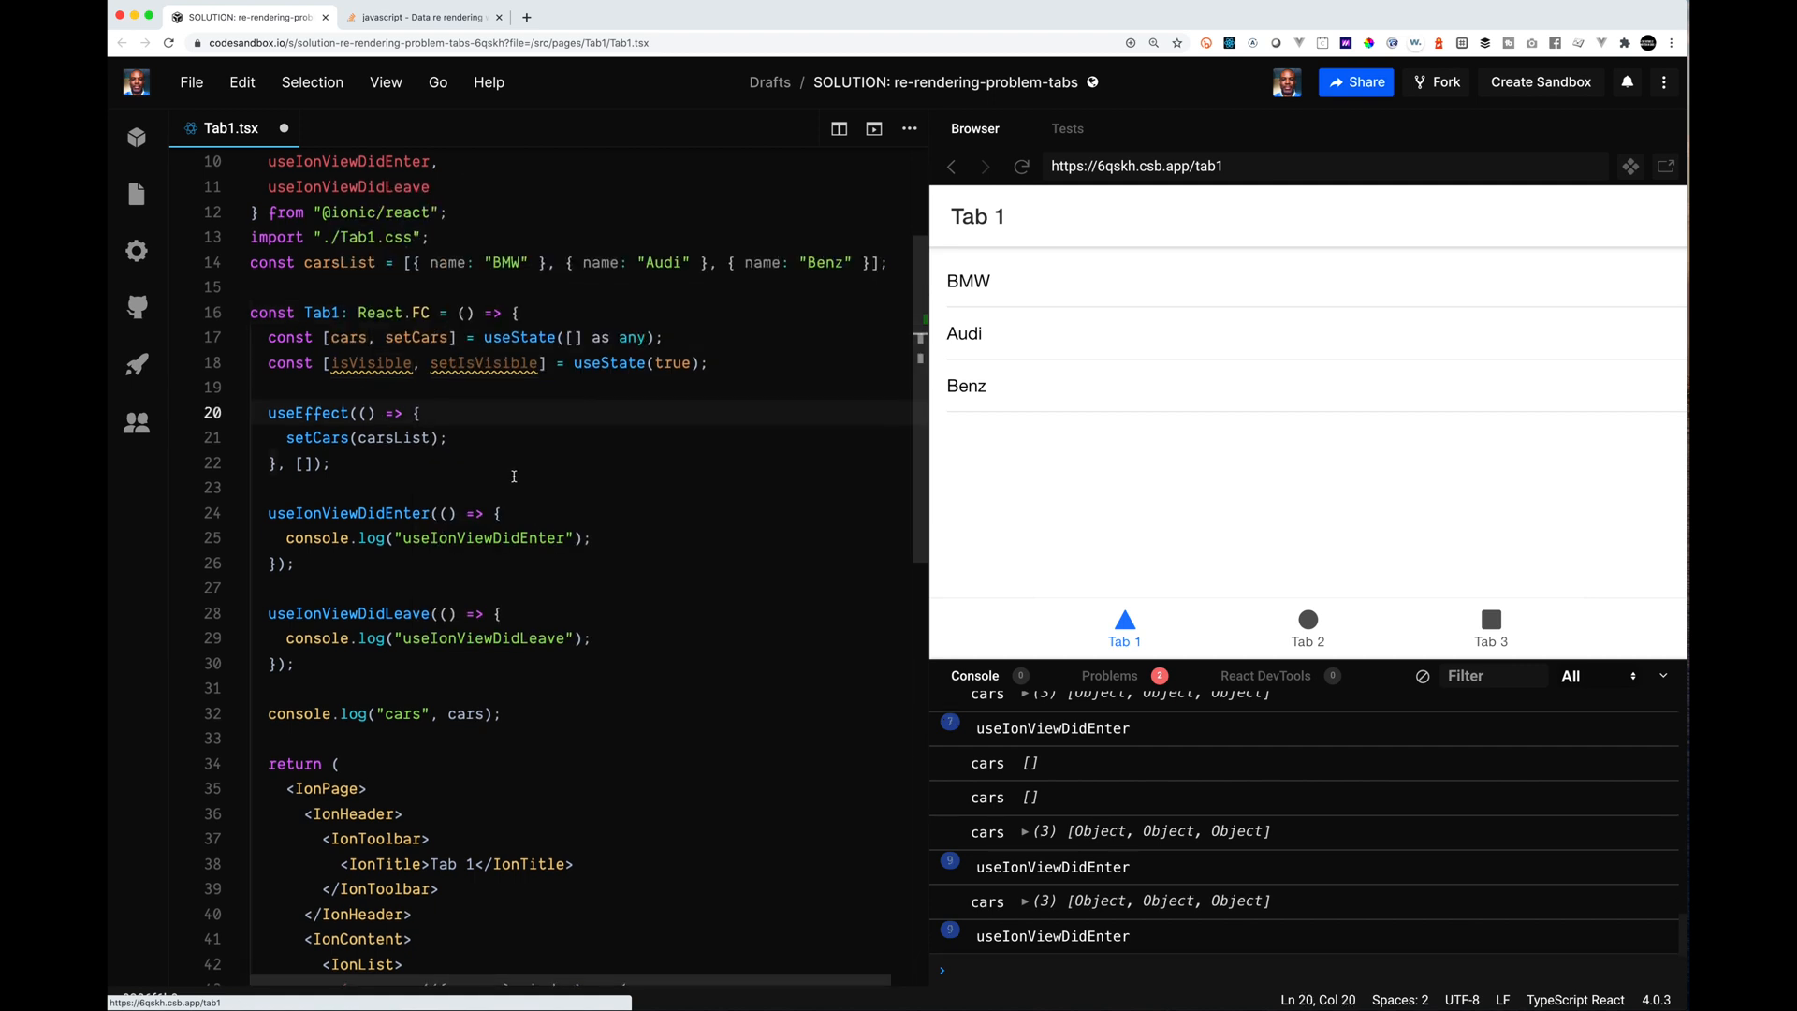
{"action": "scroll", "coordinate": [514, 478], "scroll_direction": "down", "scroll_amount": 3}
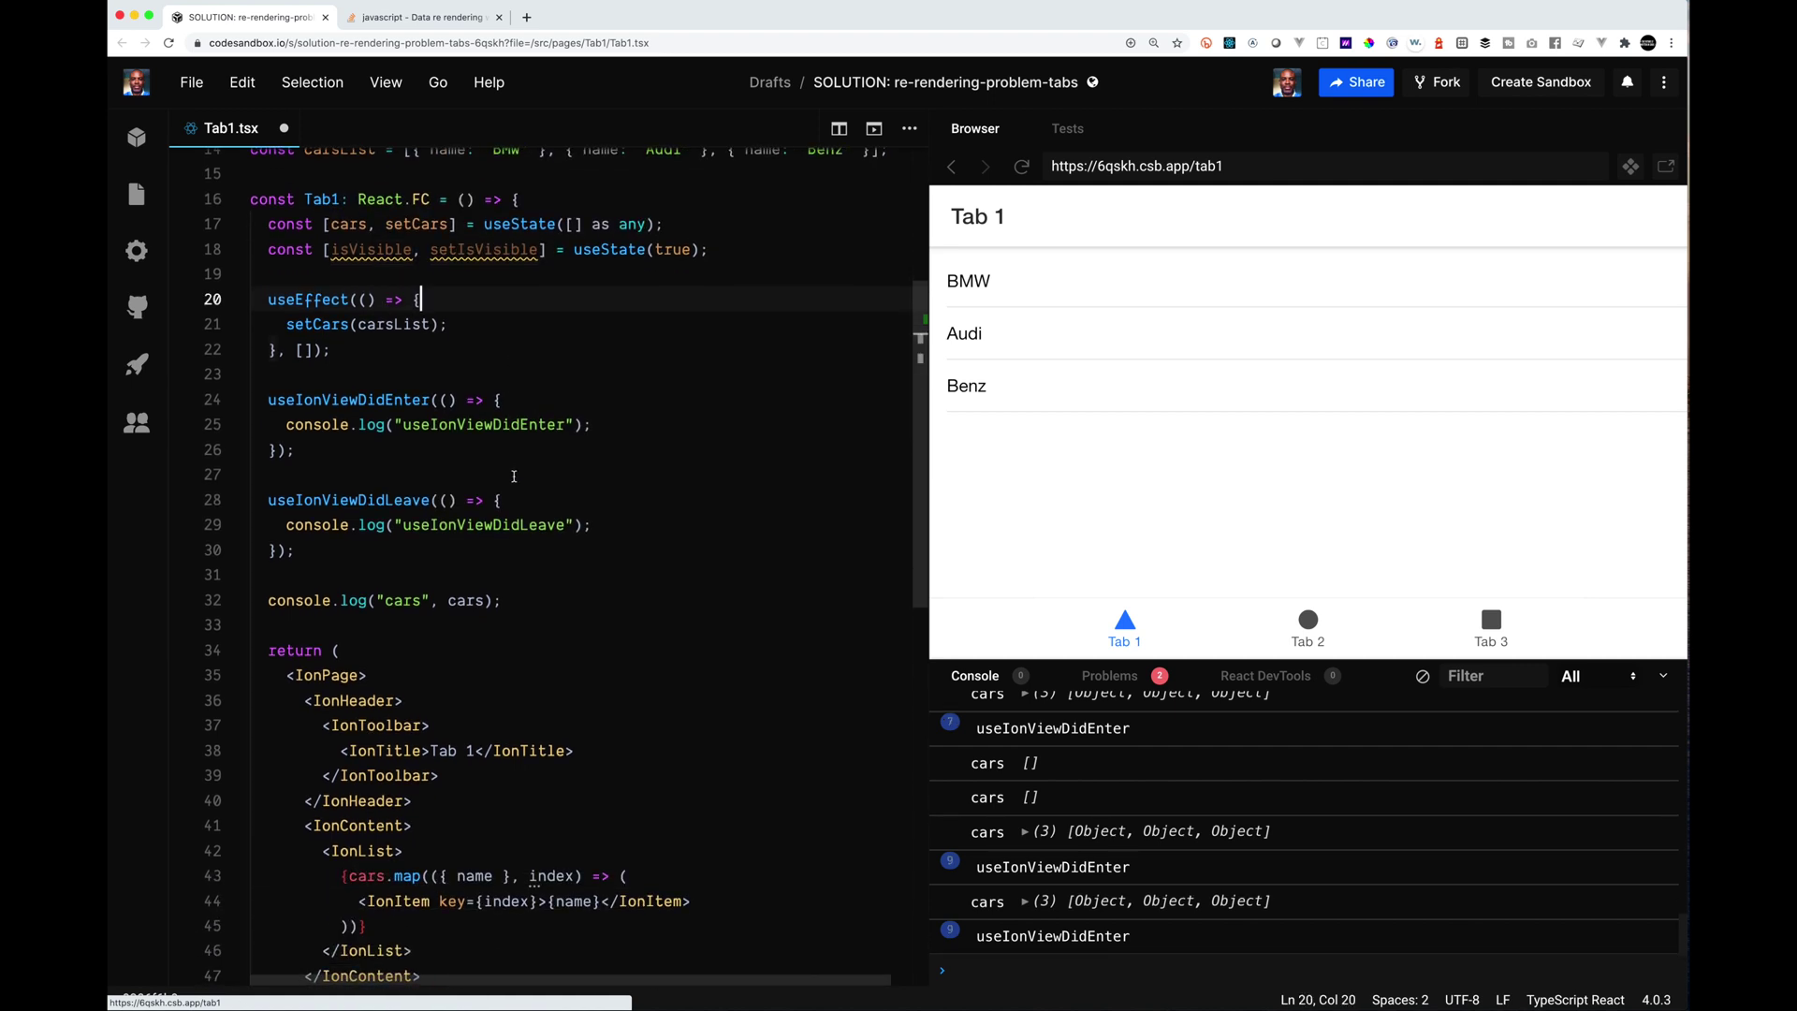
{"action": "left_click", "coordinate": [629, 425]}
Step: Add setIsVisible(true) inside the useIonViewDidEnter handler
{"action": "key", "text": "Return"}
{"action": "type", "text": "set"}
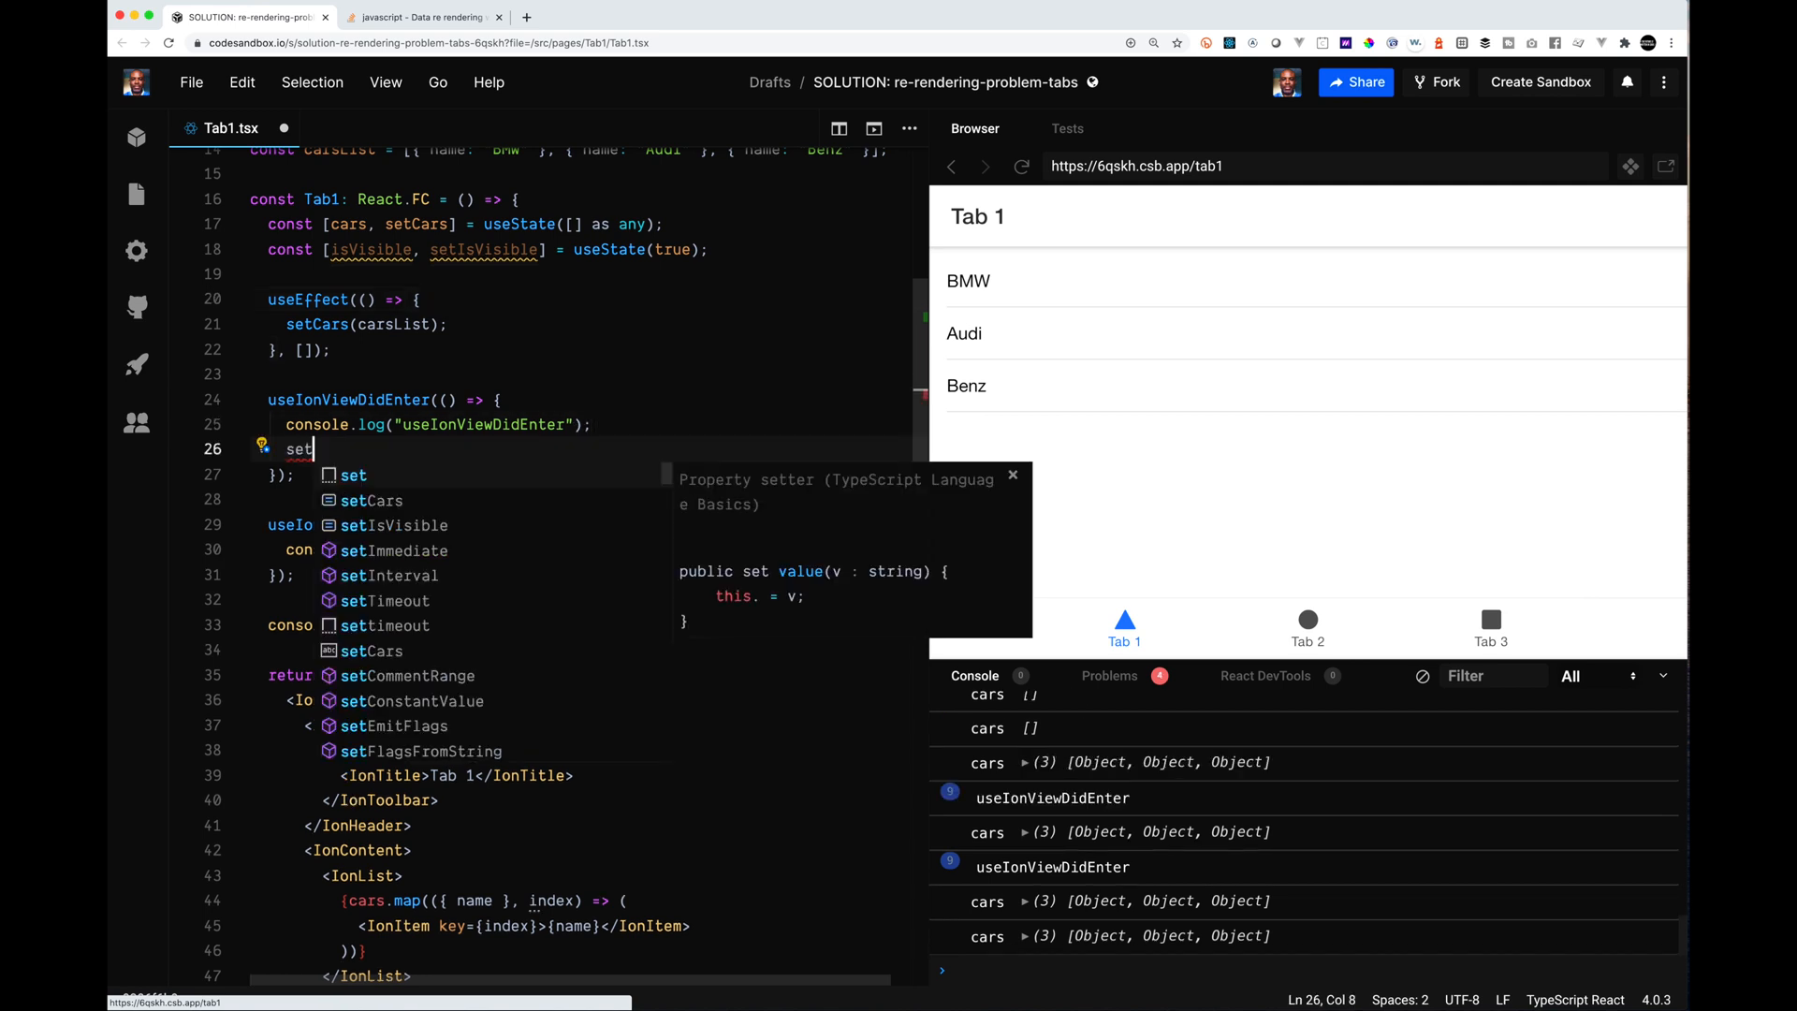
{"action": "type", "text": "Is"}
{"action": "key", "text": "Tab"}
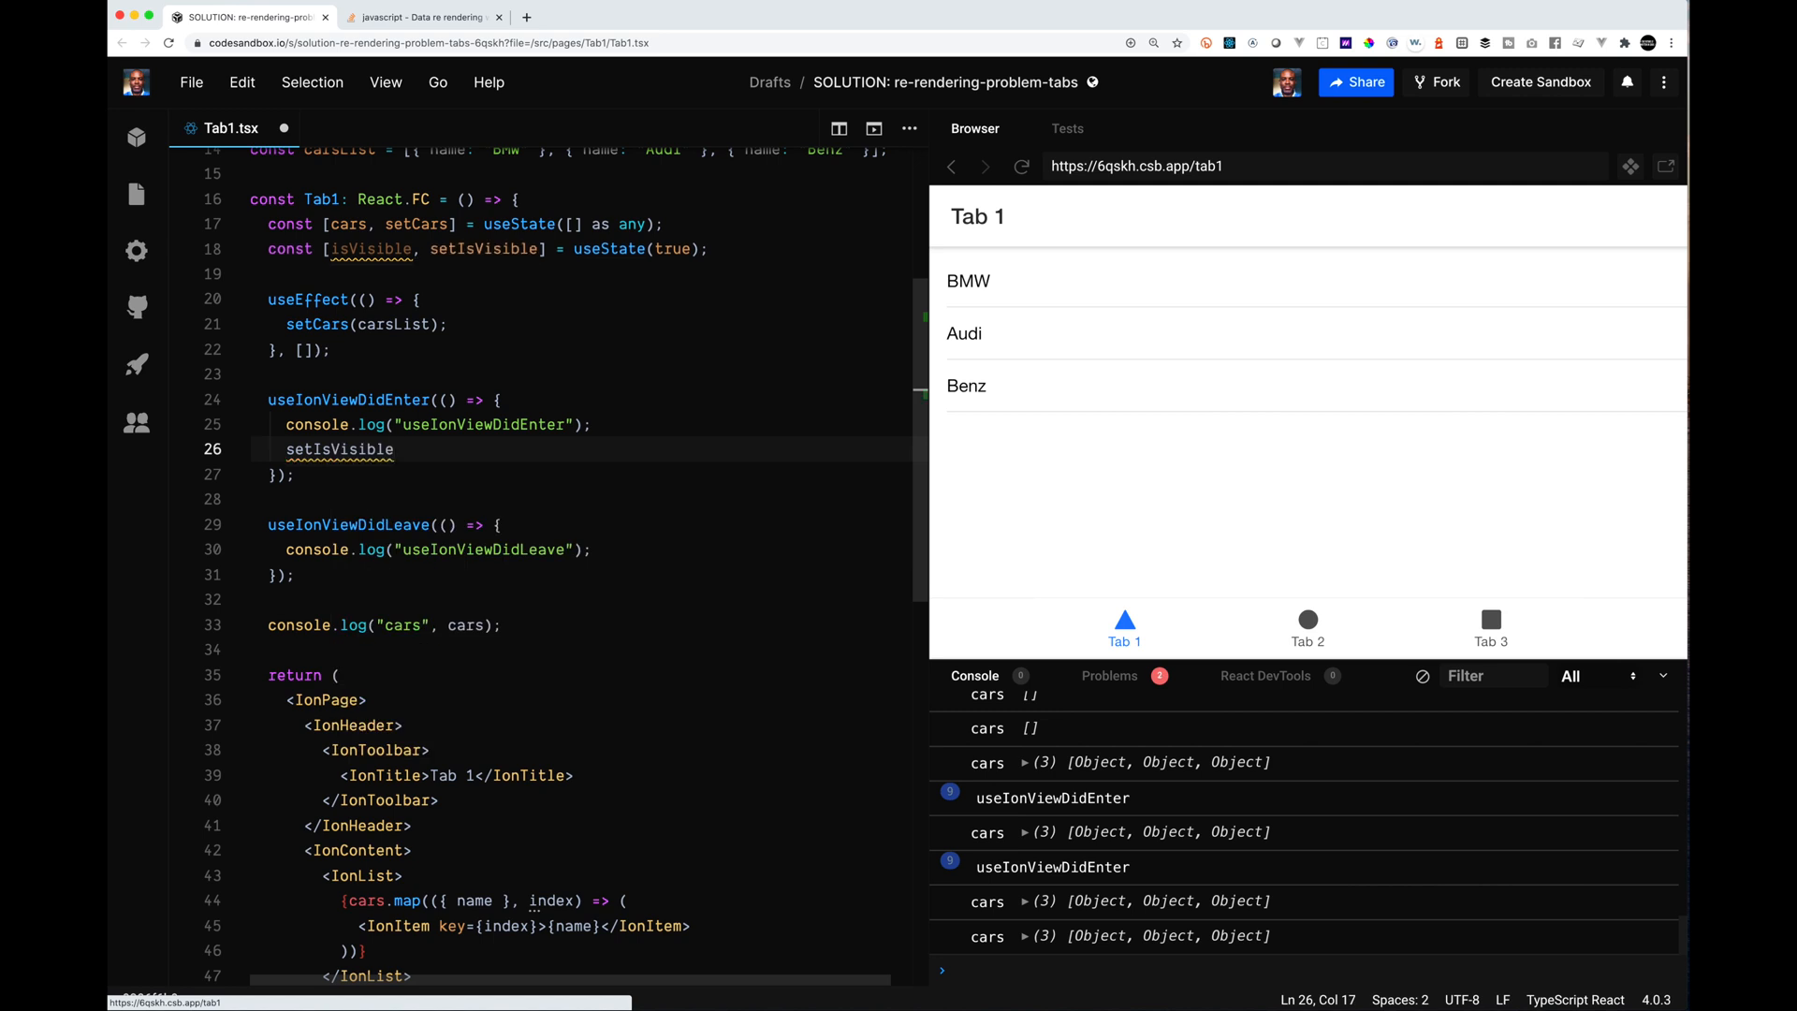
{"action": "type", "text": "(true"}
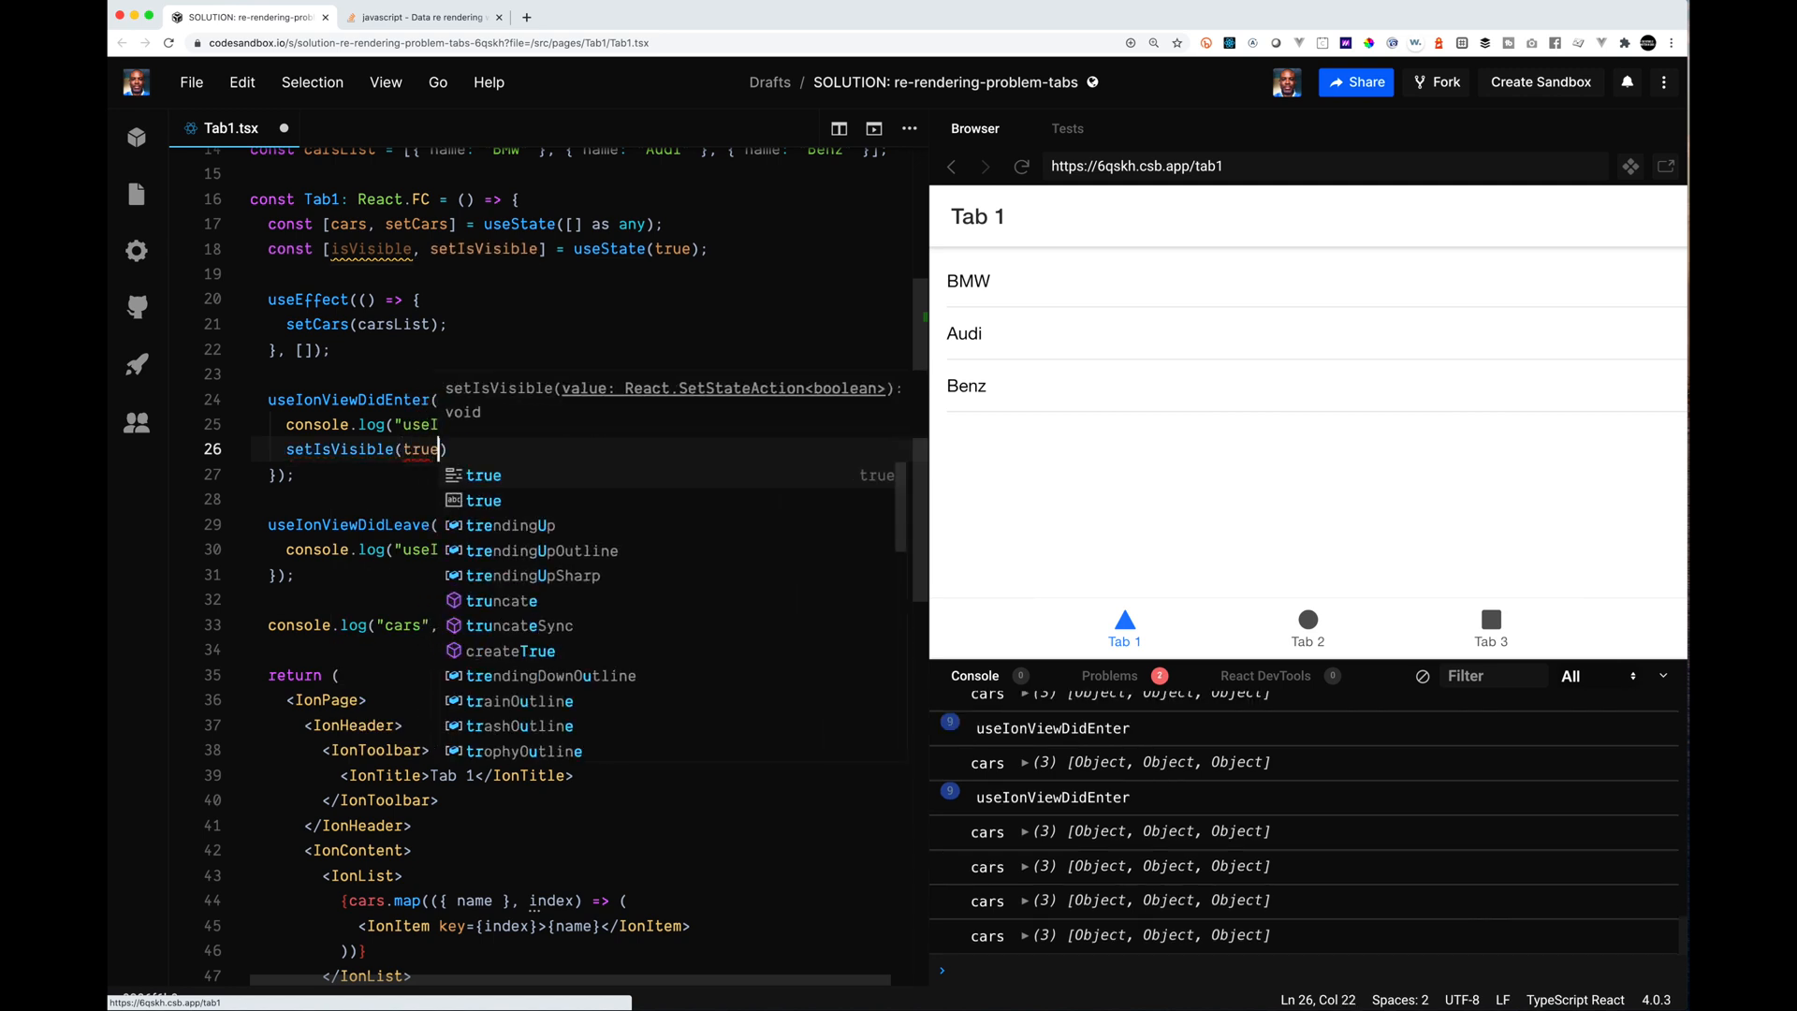
{"action": "key", "text": "Right"}
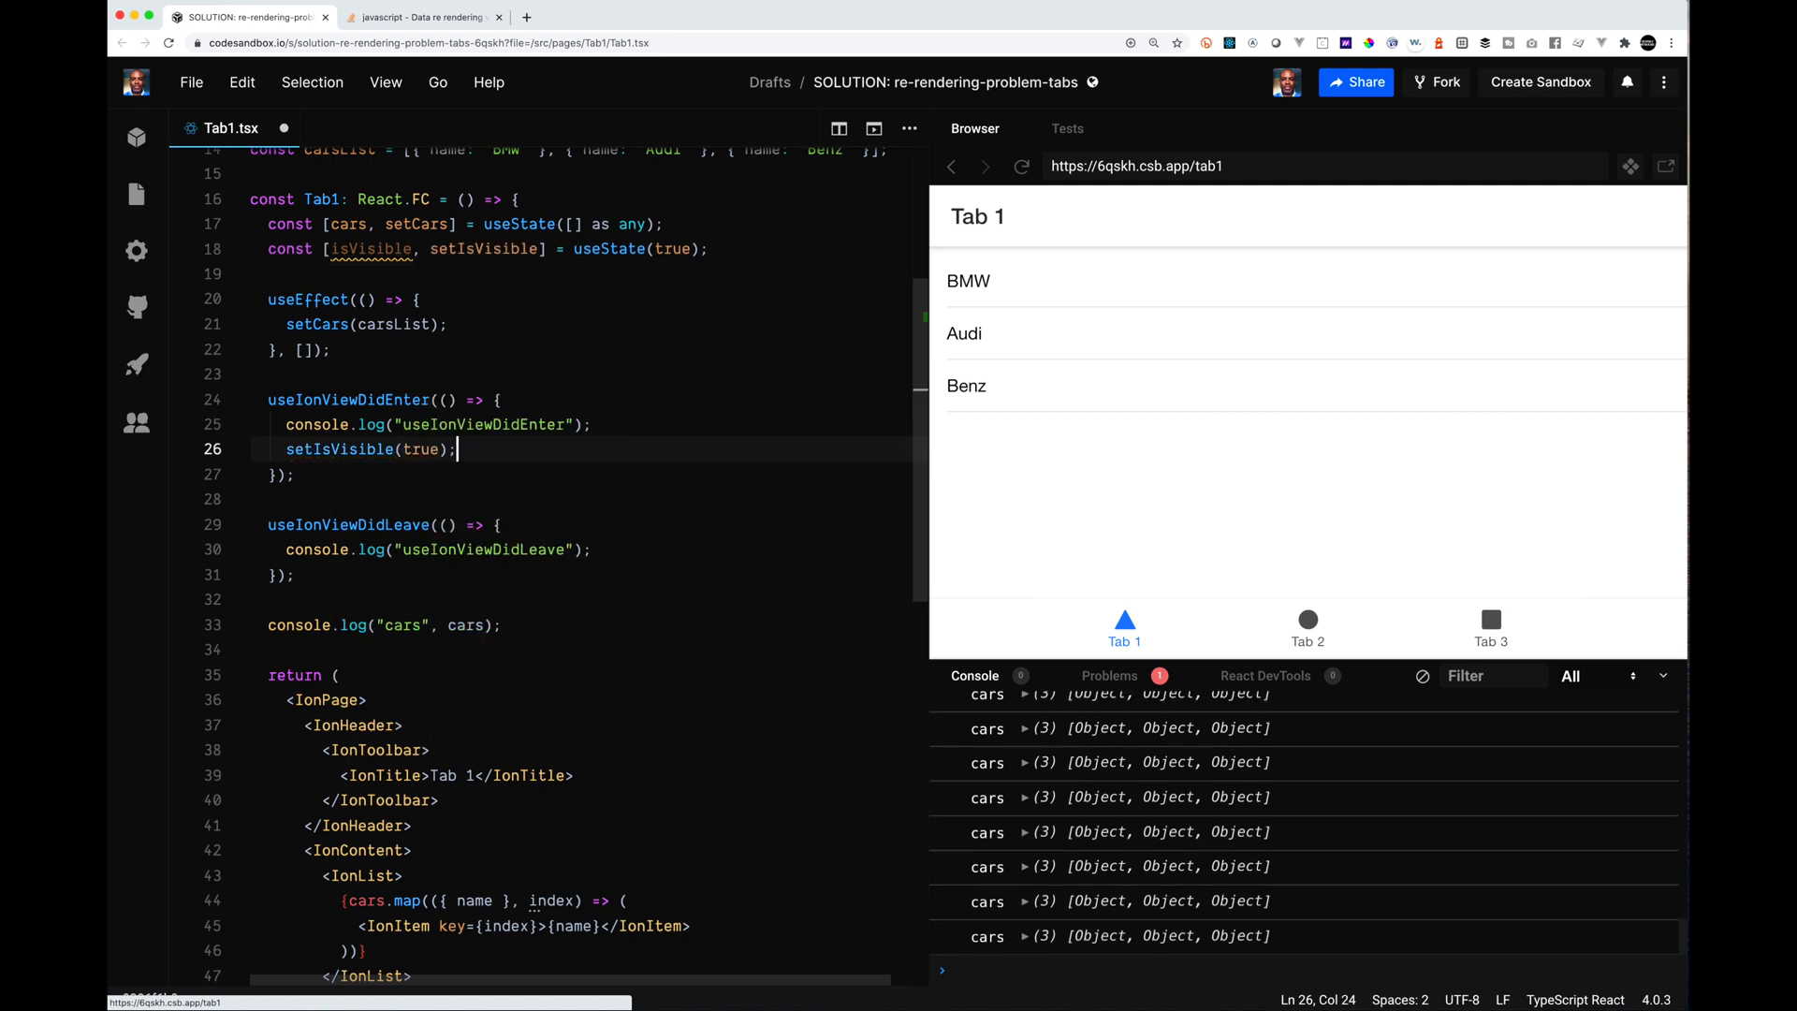
Step: Copy the call into useIonViewDidLeave and change its argument to setIsVisible(false)
{"action": "left_click_drag", "start_coordinate": [457, 449], "coordinate": [262, 450]}
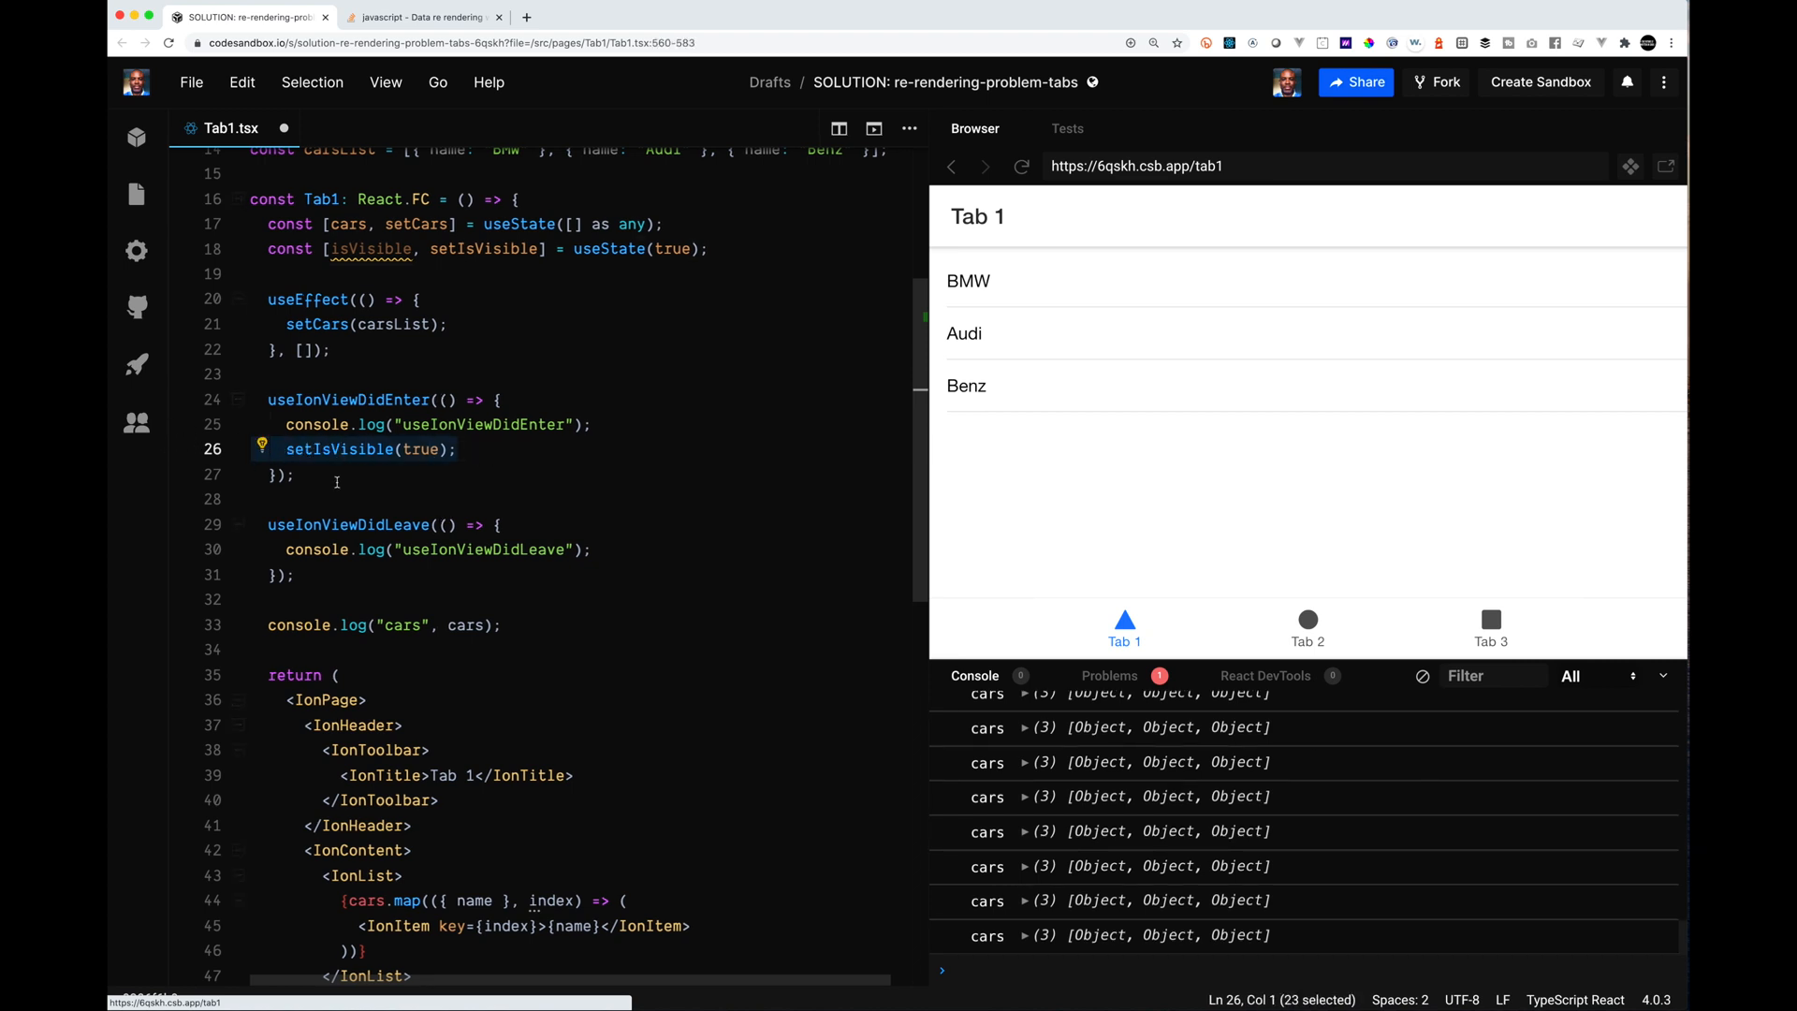
{"action": "key", "text": "ctrl+c"}
{"action": "left_click", "coordinate": [595, 548]}
{"action": "key", "text": "Return"}
{"action": "key", "text": "ctrl+v"}
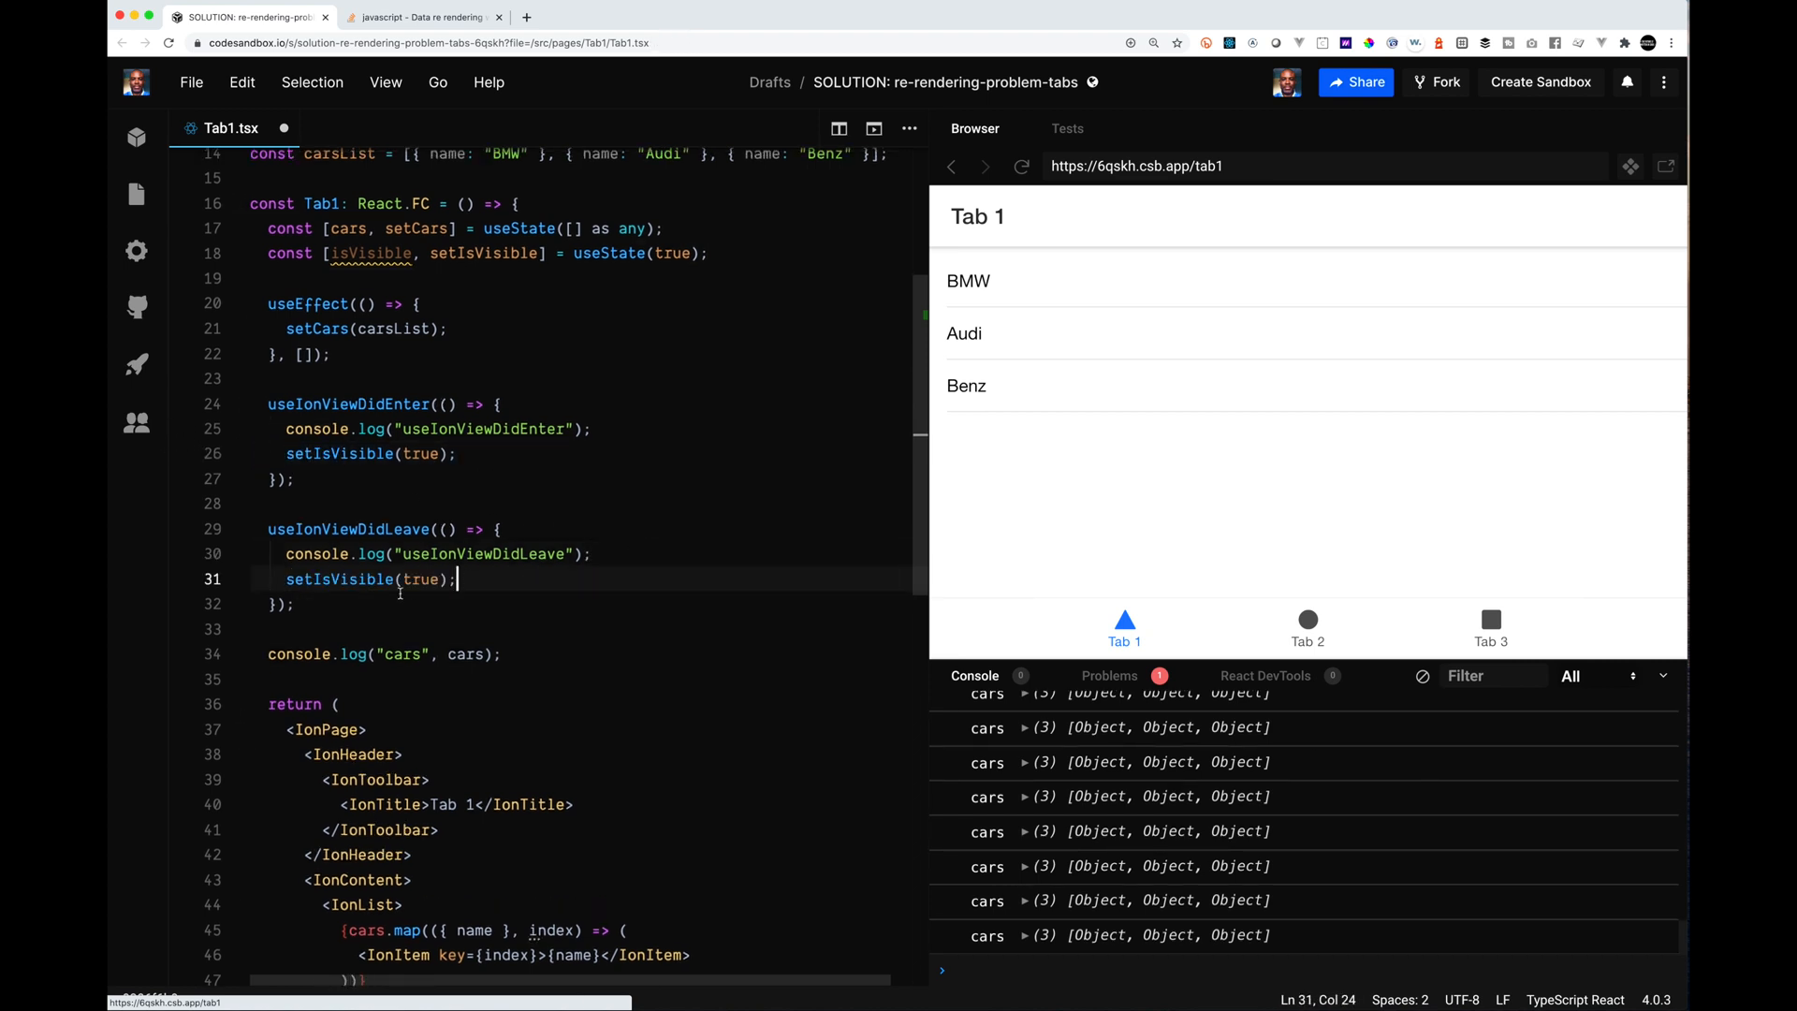
{"action": "left_click", "coordinate": [418, 579]}
{"action": "double_click", "coordinate": [418, 578]}
{"action": "type", "text": "fal"}
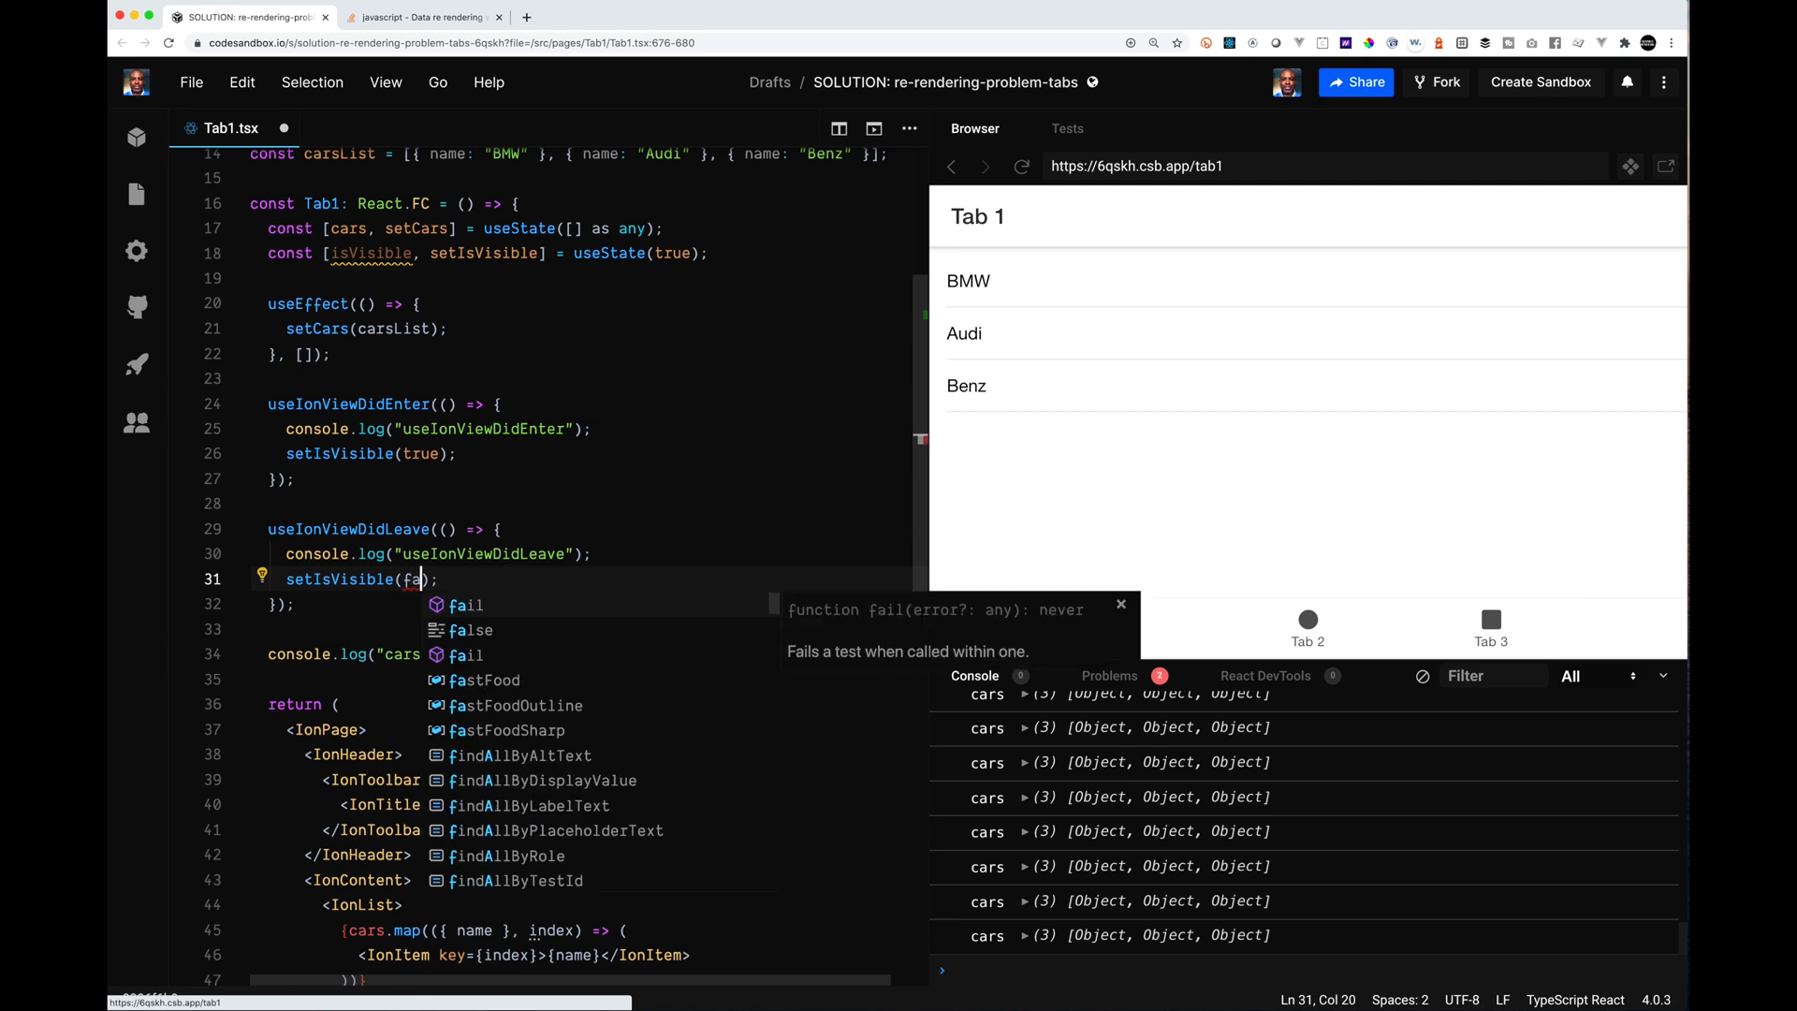
{"action": "type", "text": "se"}
{"action": "left_click", "coordinate": [592, 521]}
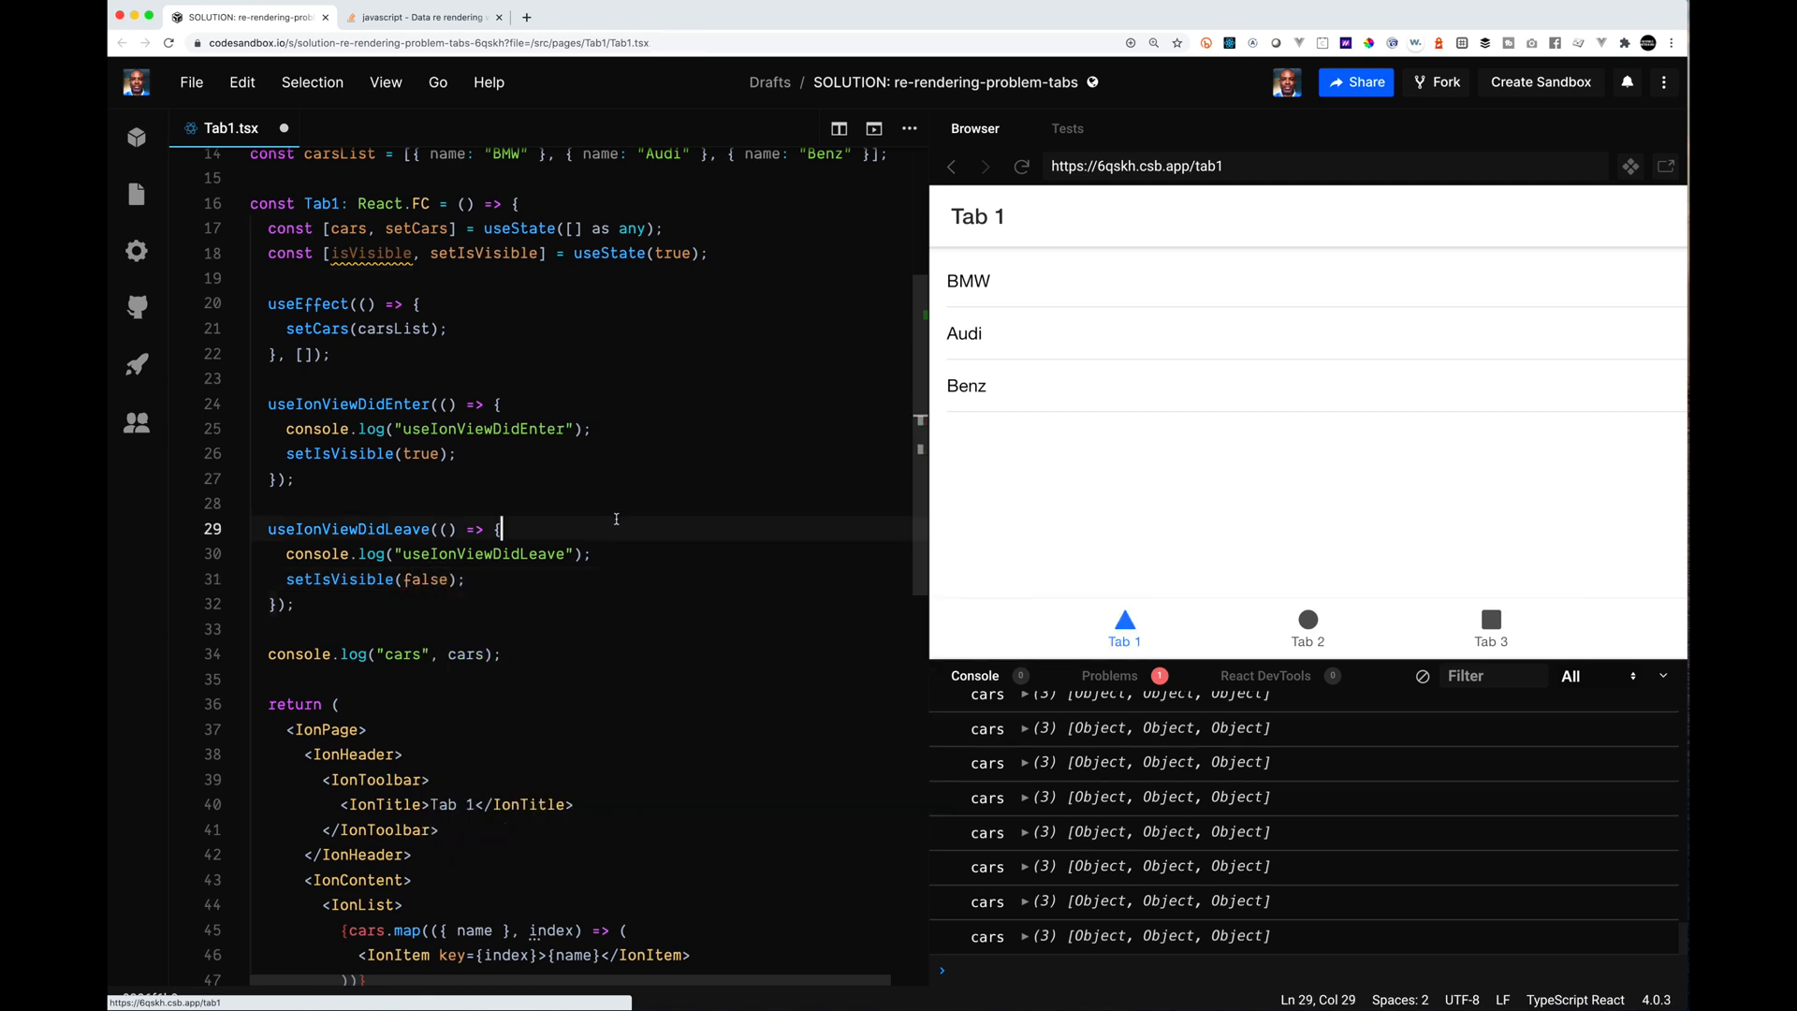
{"action": "scroll", "coordinate": [454, 597], "scroll_direction": "down", "scroll_amount": 2}
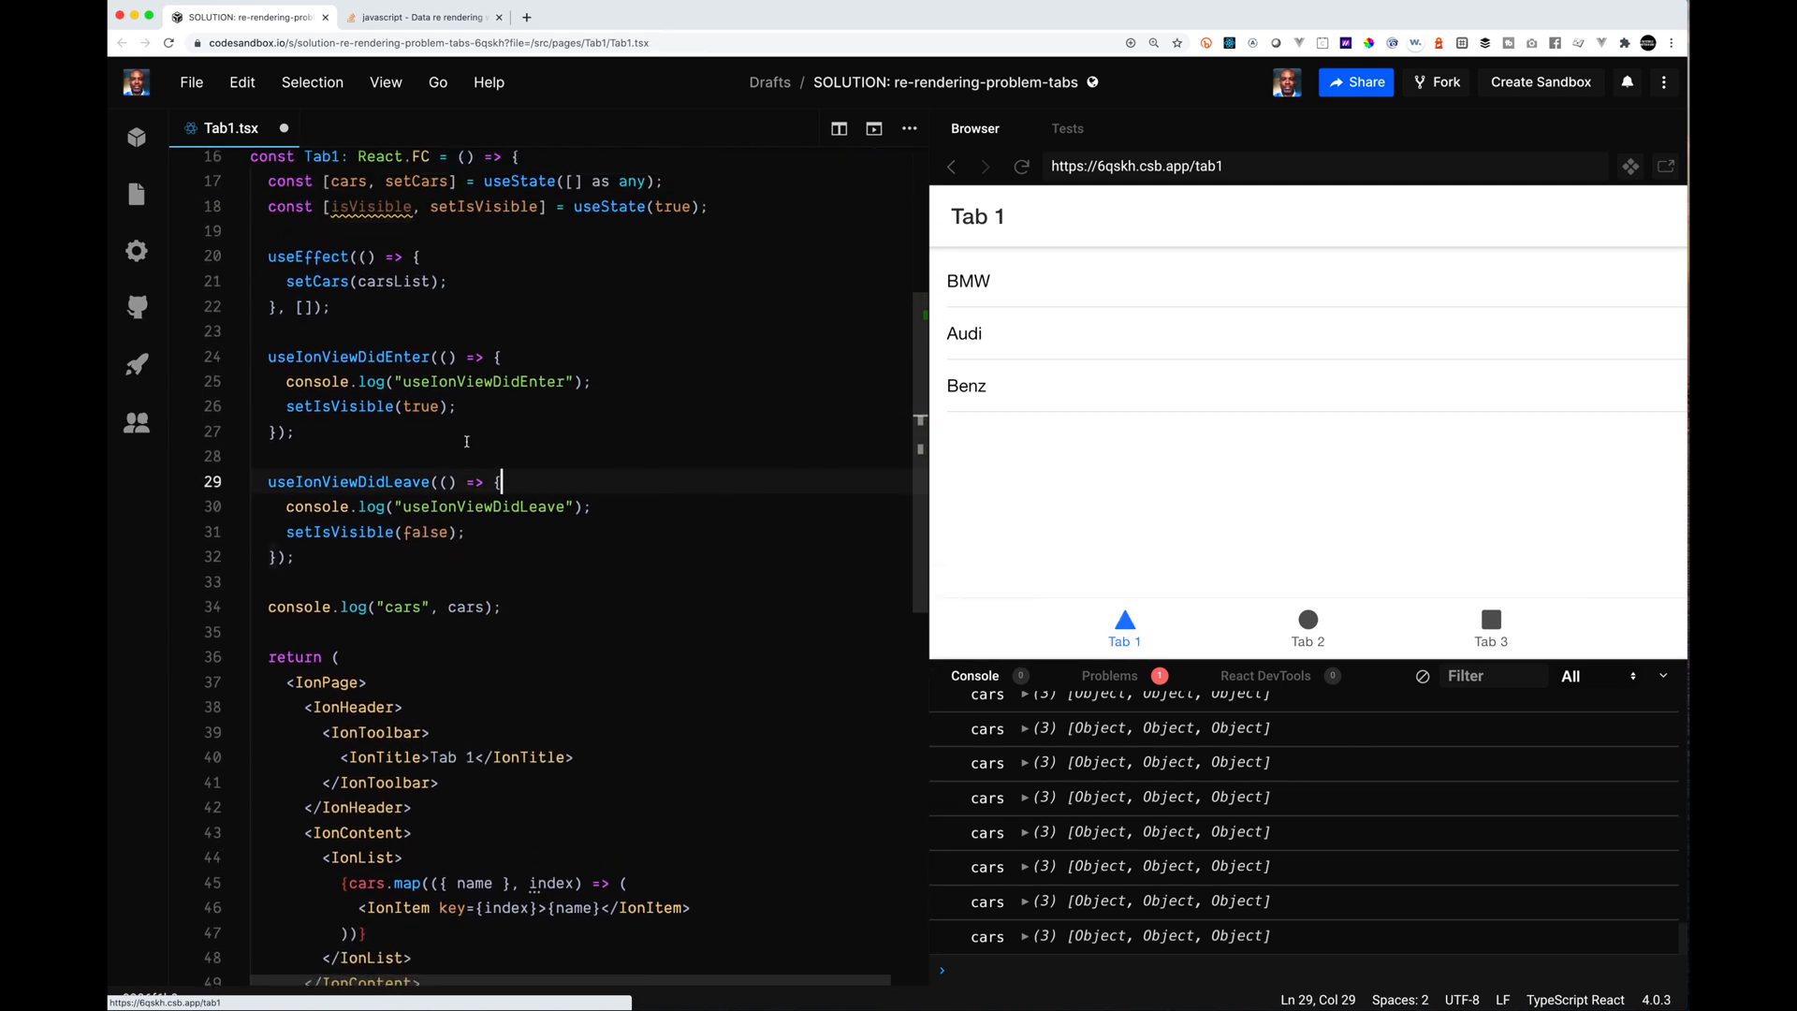
{"action": "left_click", "coordinate": [349, 557]}
Step: Add 'if (!isVisible) return null;' before the render and save Tab1.tsx
{"action": "key", "text": "Return"}
{"action": "key", "text": "Return"}
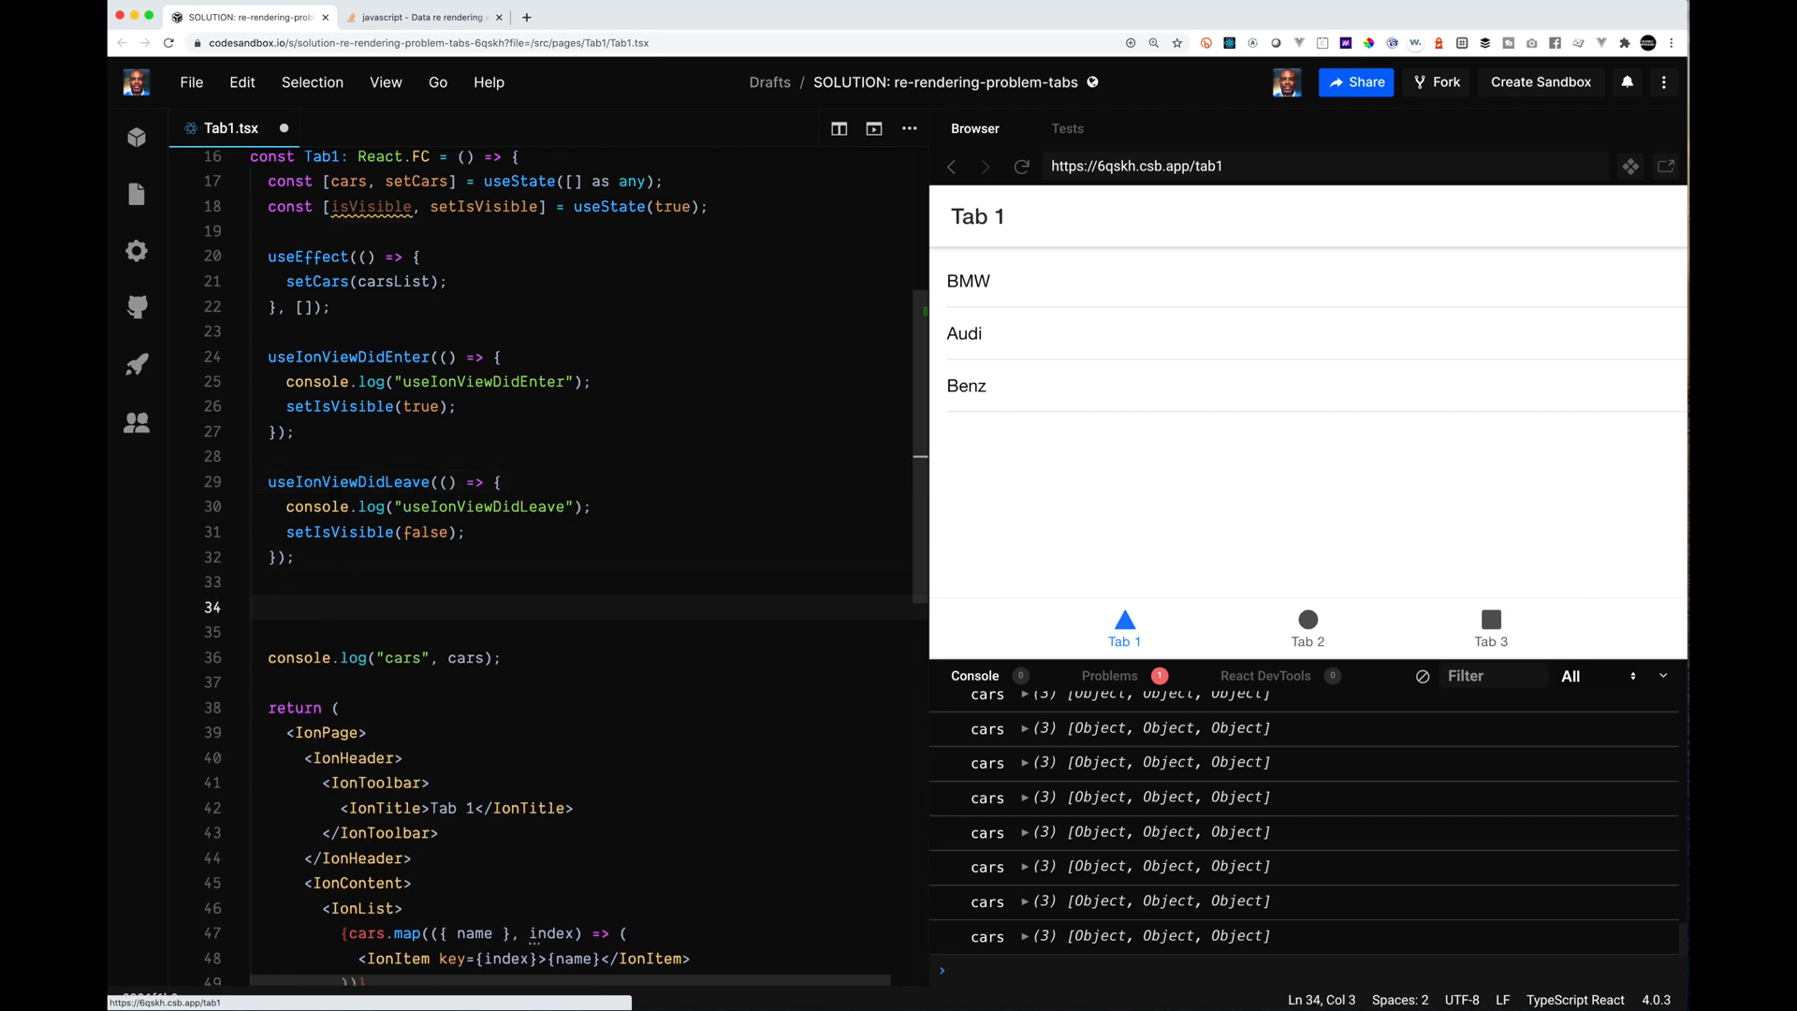
{"action": "type", "text": "if "}
{"action": "type", "text": "( !is"}
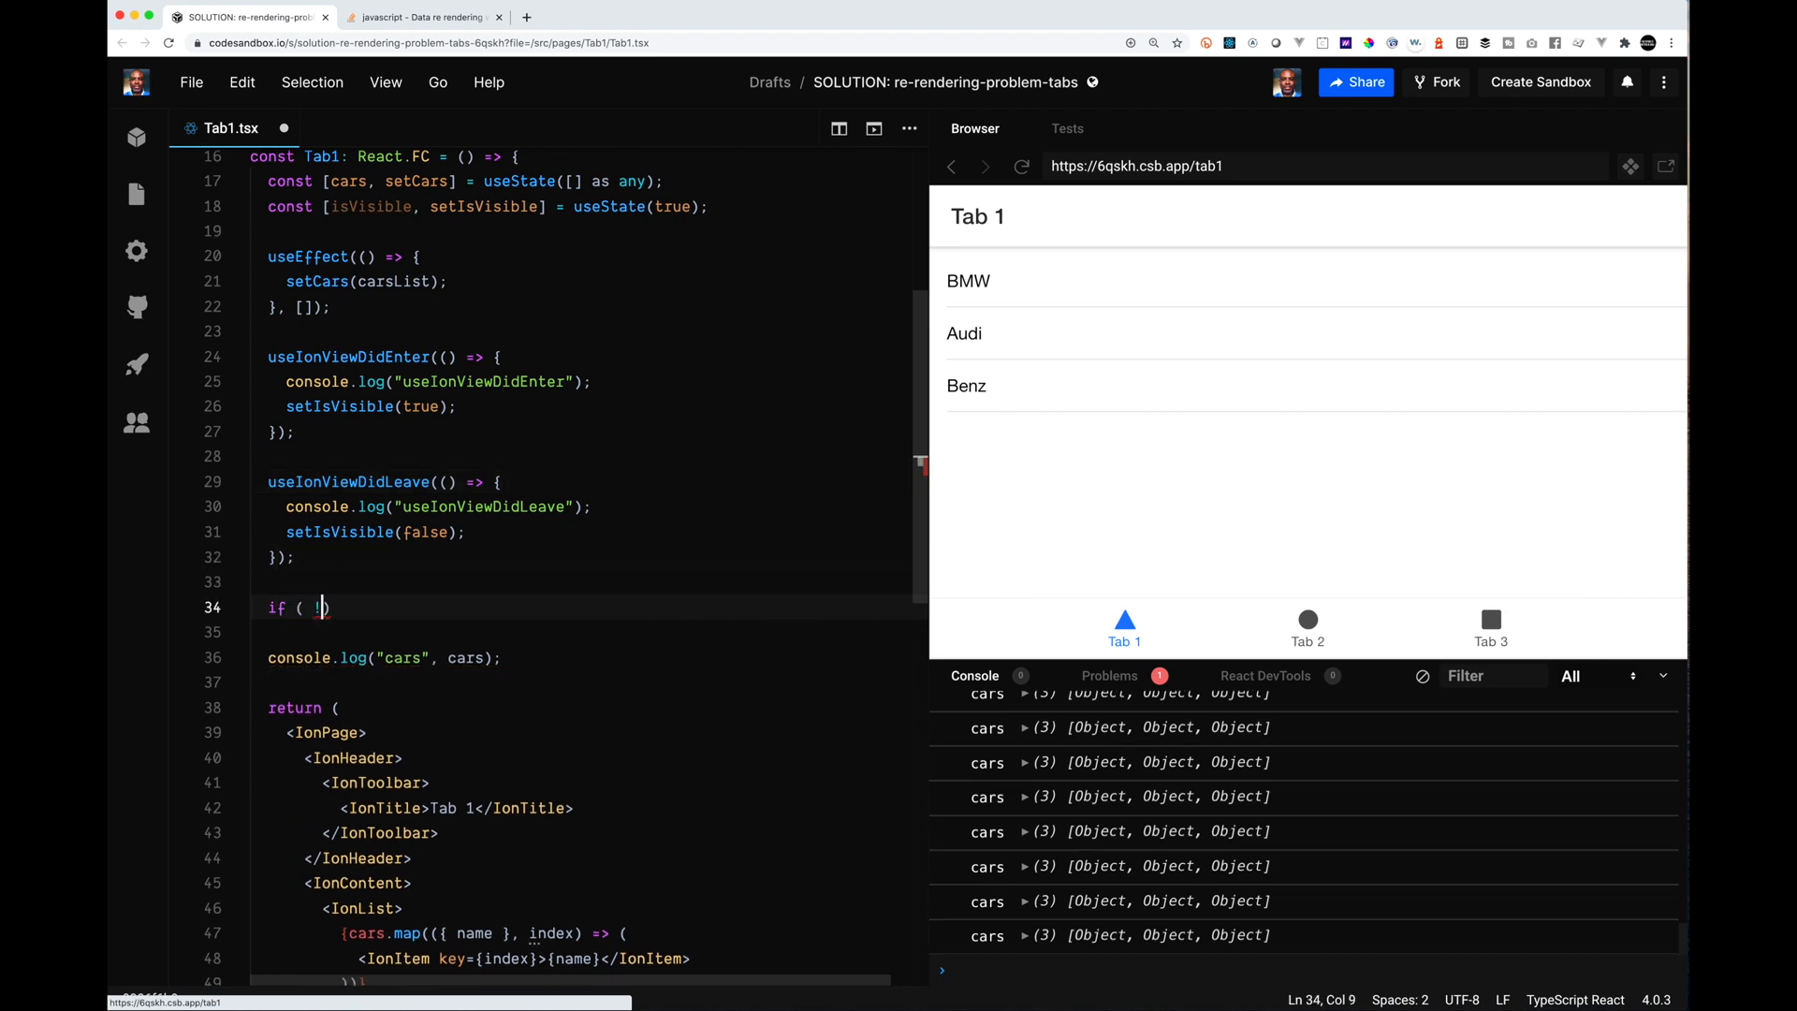
{"action": "key", "text": "Tab"}
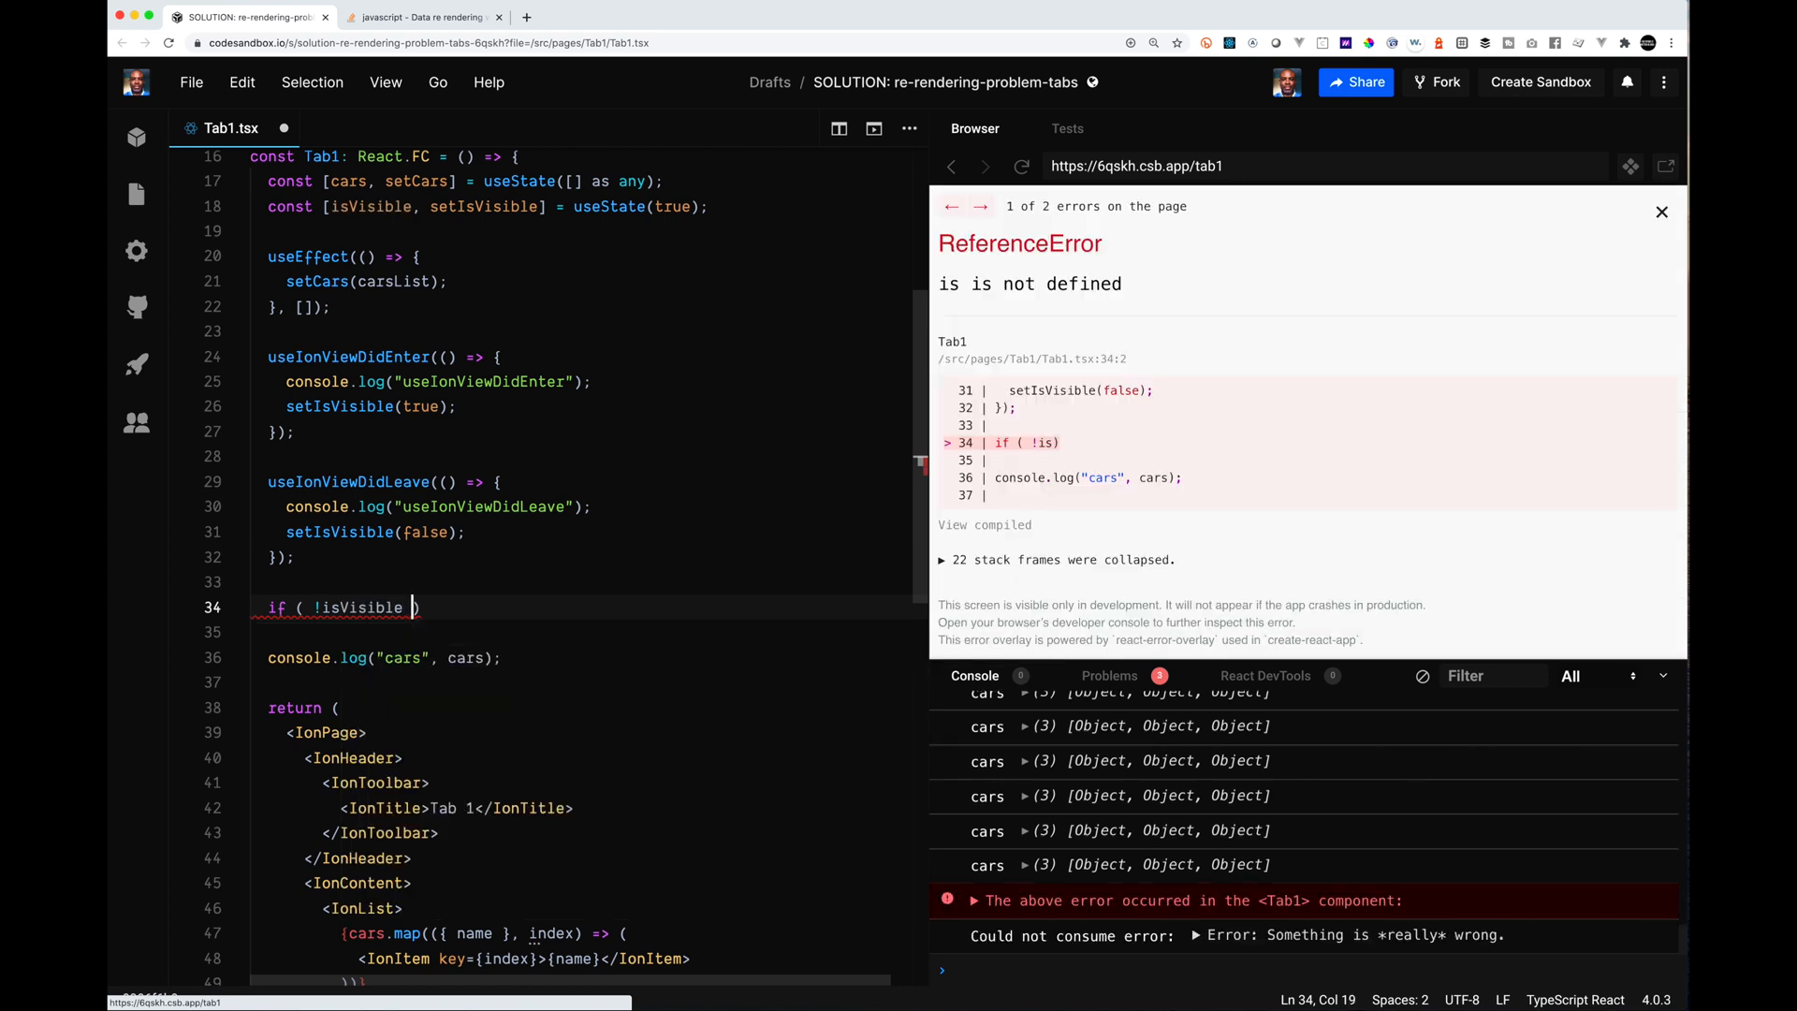
{"action": "type", "text": ")"}
{"action": "key", "text": "Return"}
{"action": "key", "text": "BackSpace"}
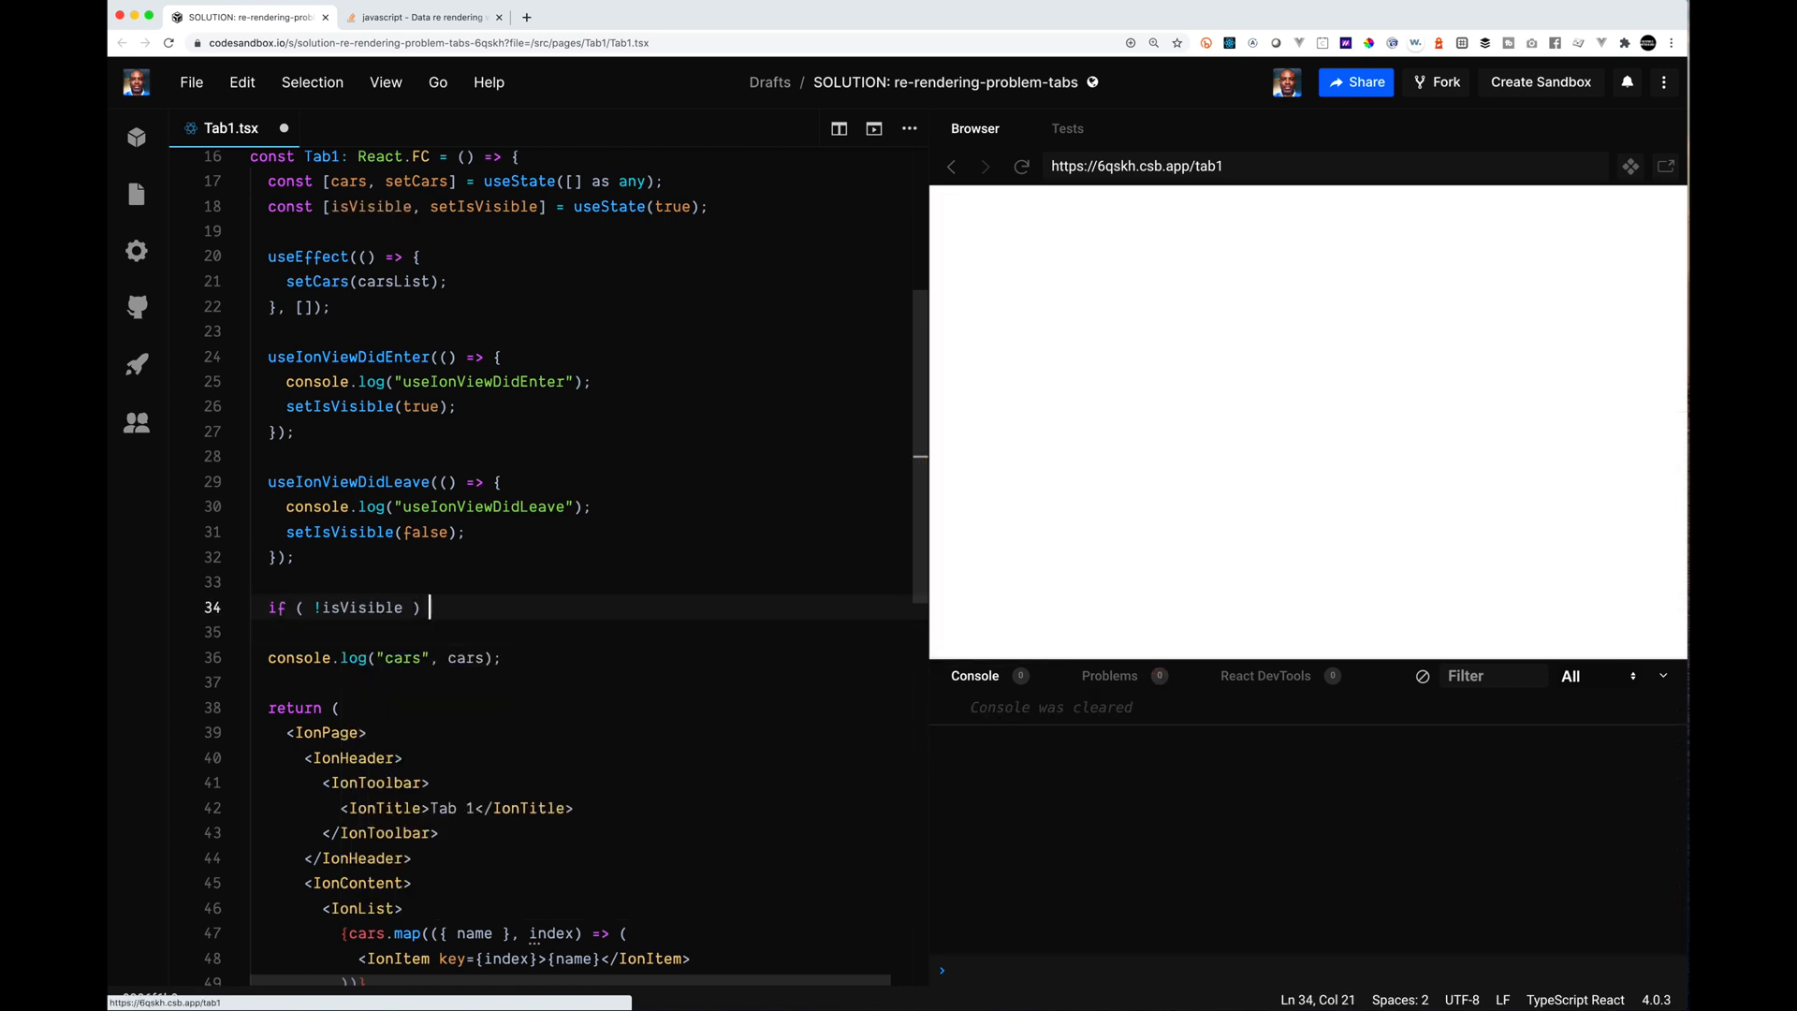
{"action": "type", "text": "return "}
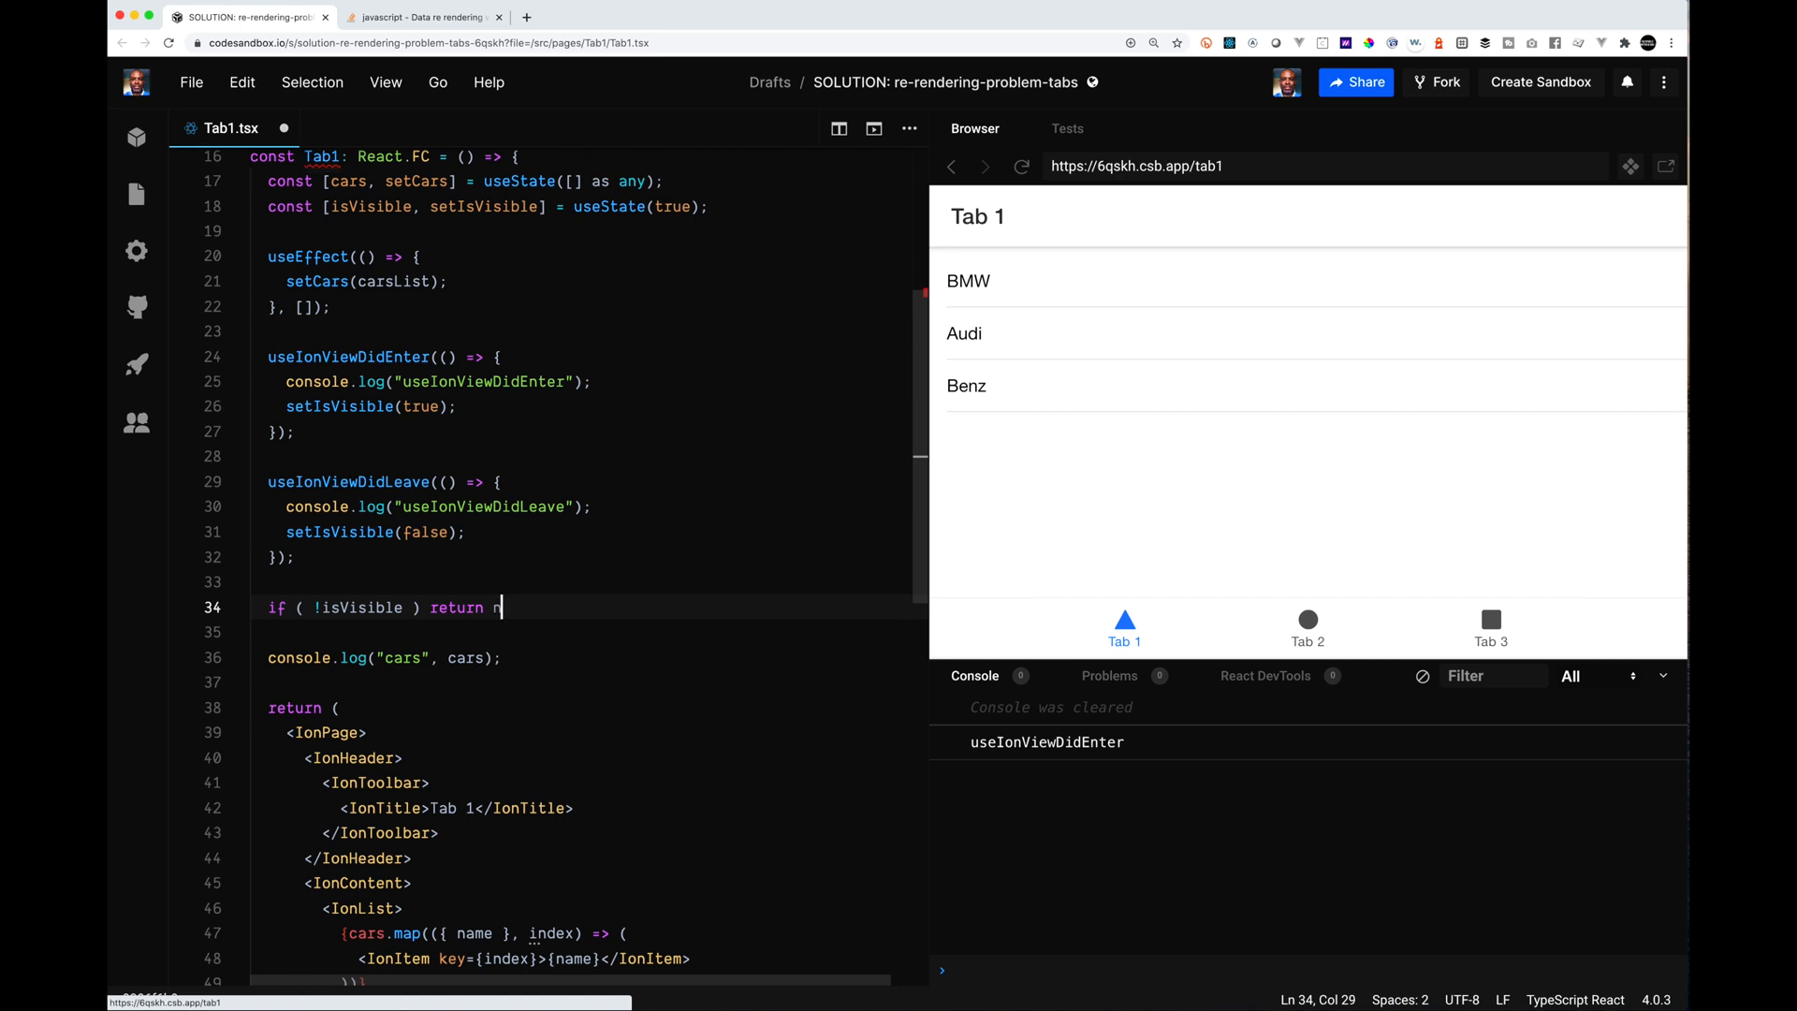
{"action": "type", "text": "null;"}
{"action": "key", "text": "ctrl+s"}
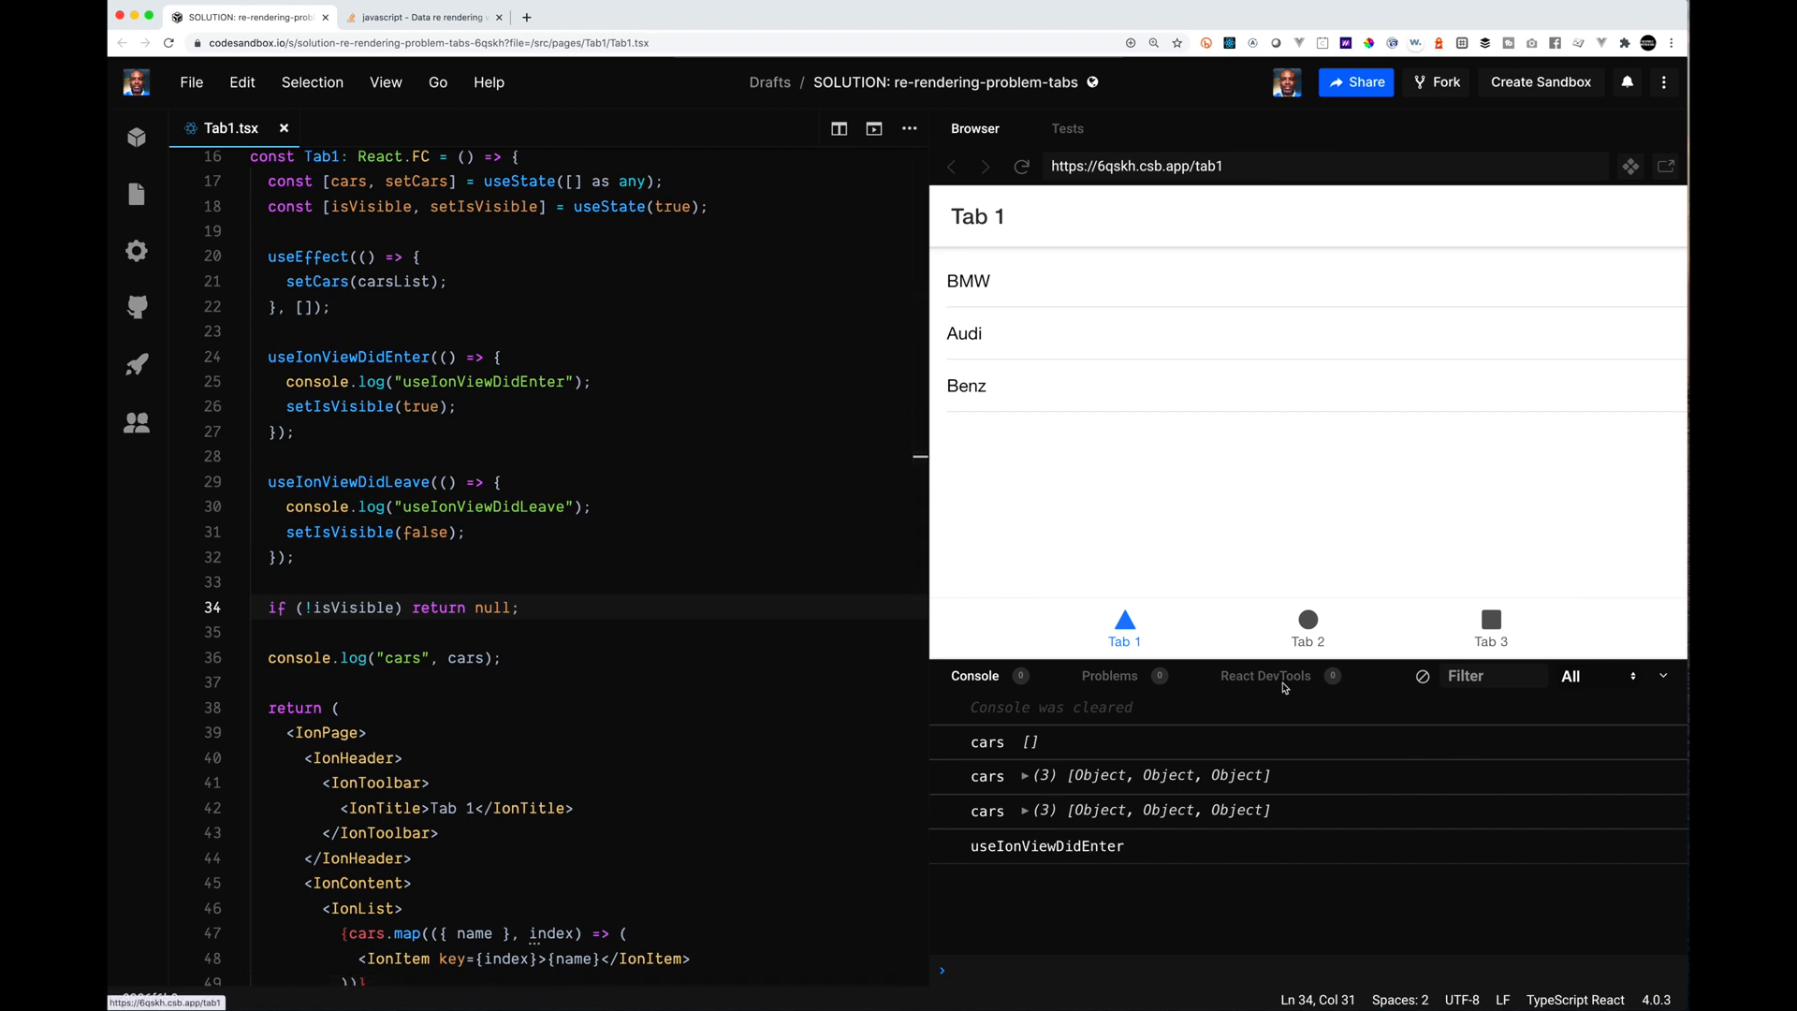
Step: Switch the preview between Tab 2, Tab 3 and Tab 1 to watch enter/leave logs, ending on Tab 2
{"action": "left_click", "coordinate": [1307, 628]}
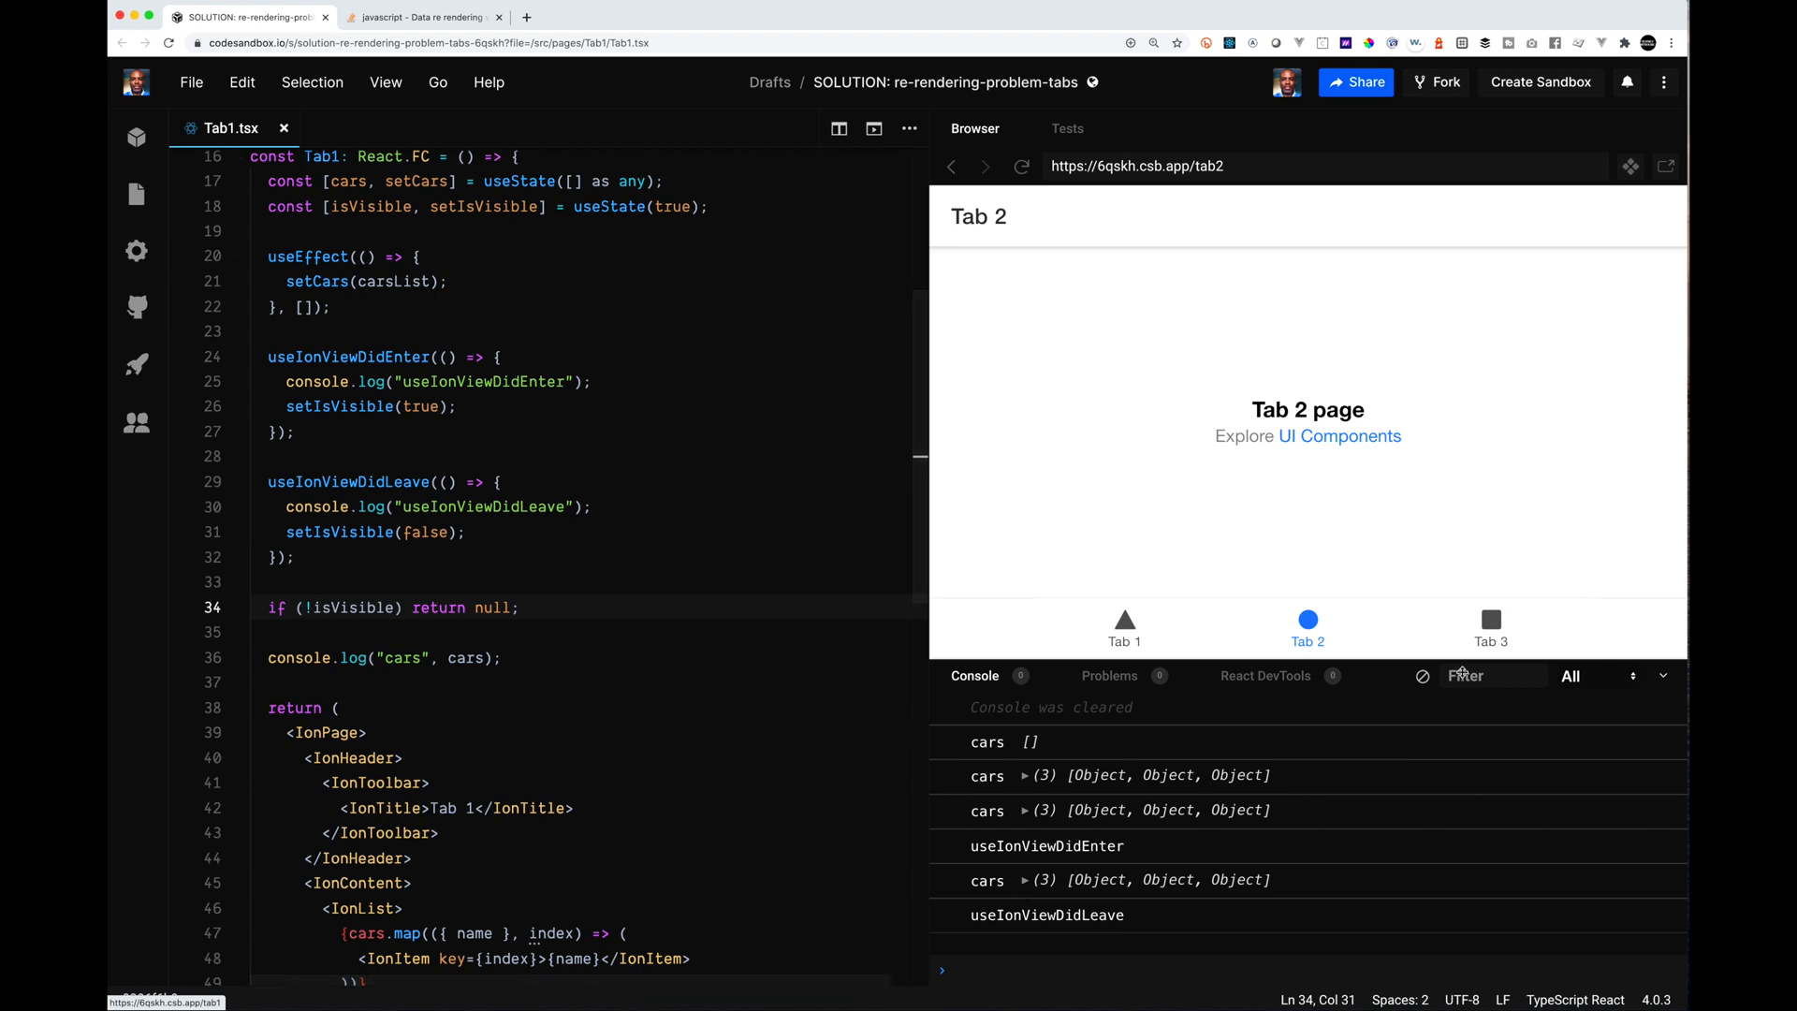
{"action": "left_click", "coordinate": [1491, 626]}
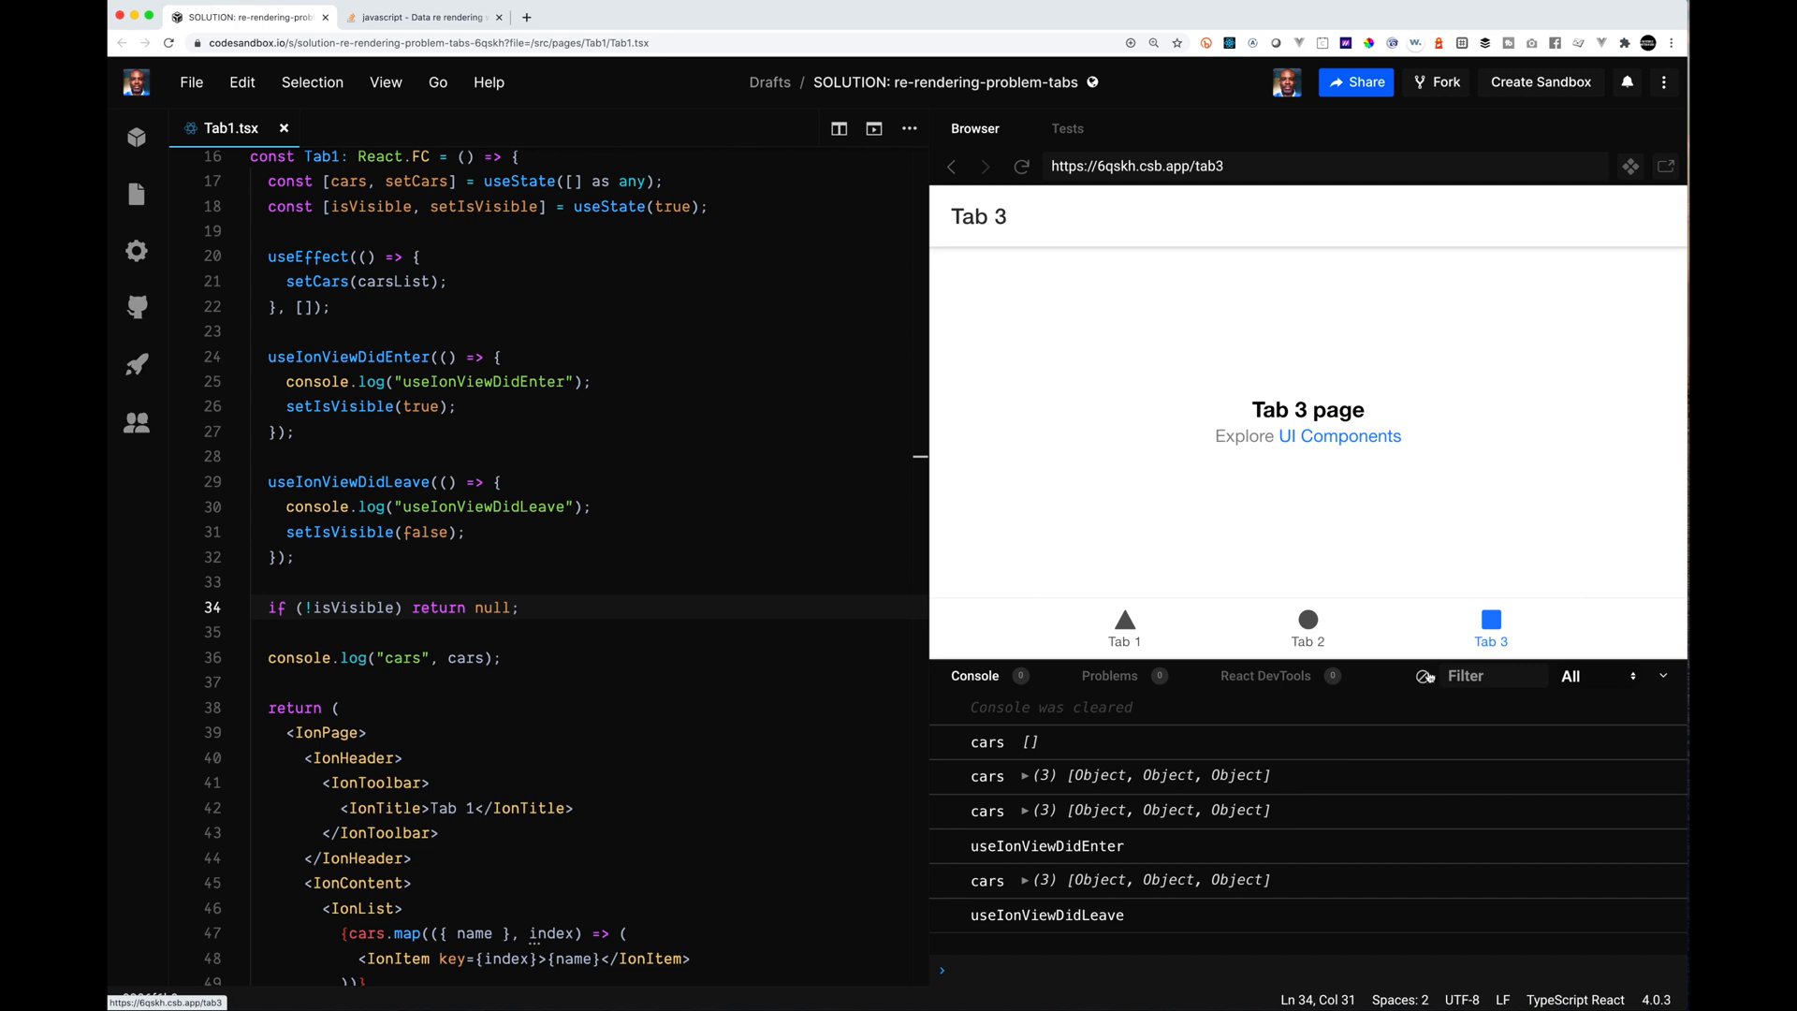
{"action": "left_click", "coordinate": [1303, 634]}
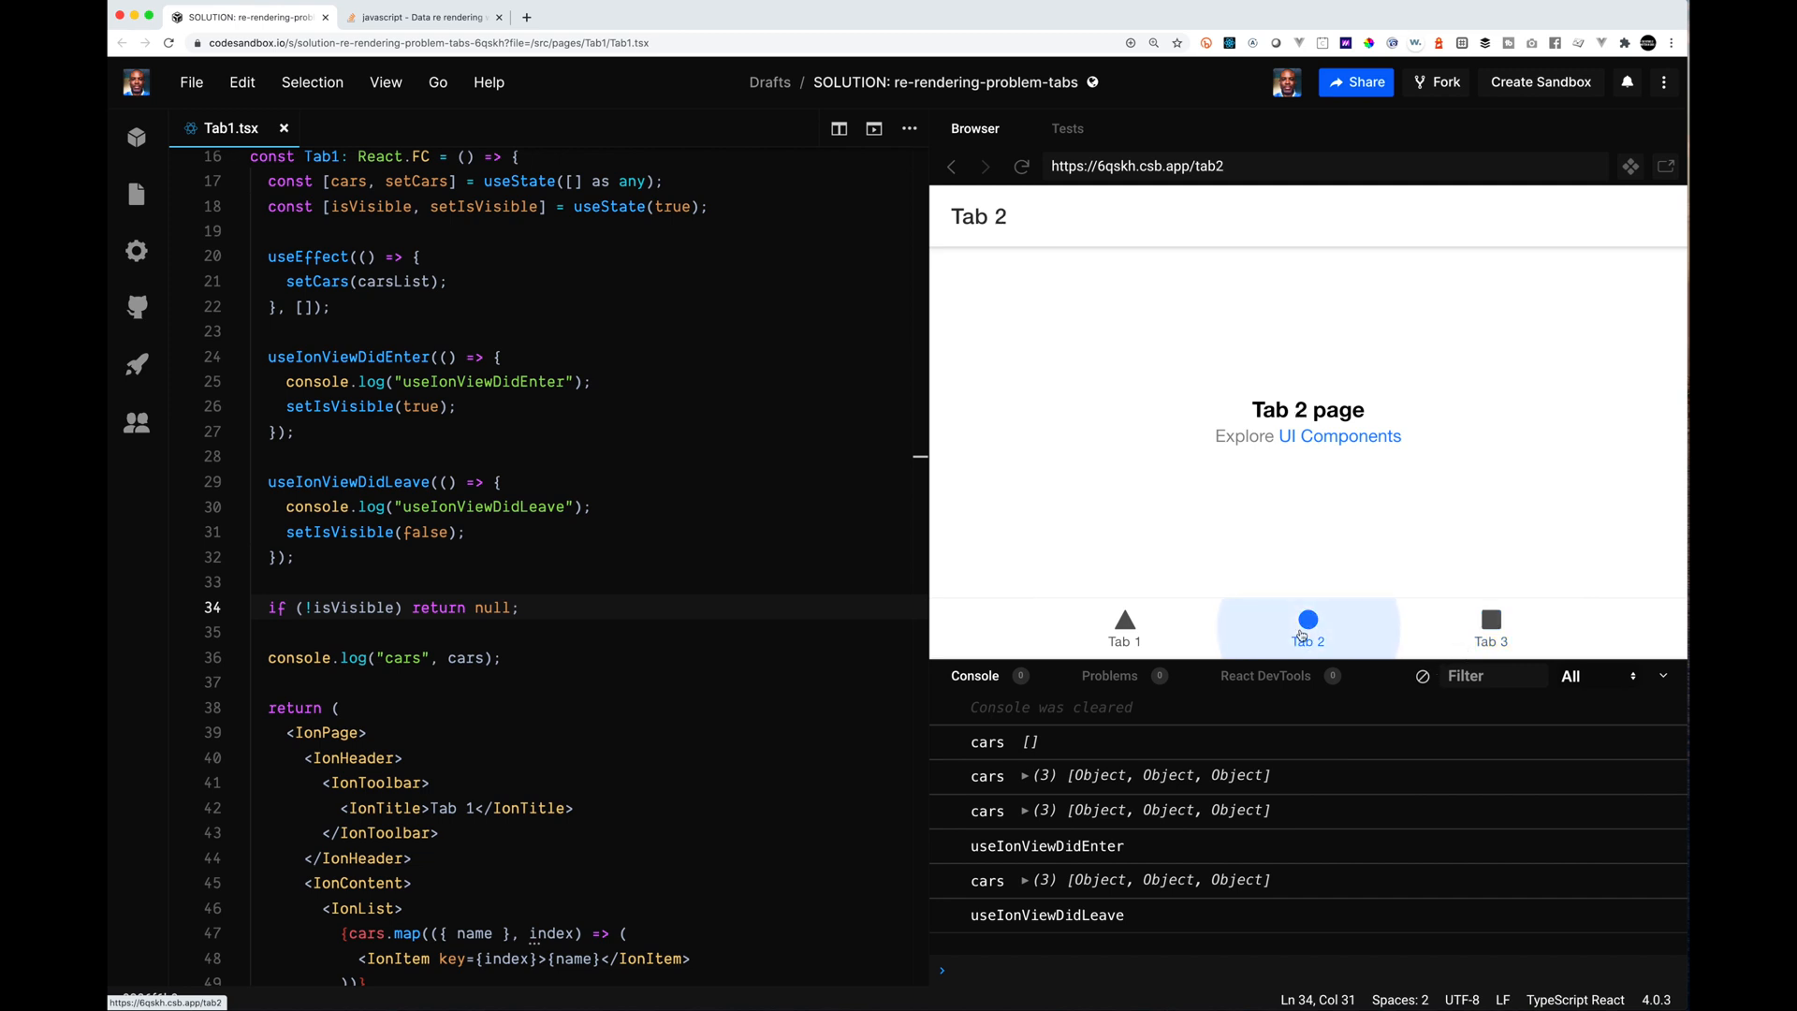
{"action": "left_click", "coordinate": [1491, 627]}
{"action": "left_click", "coordinate": [1305, 627]}
{"action": "left_click", "coordinate": [1499, 631]}
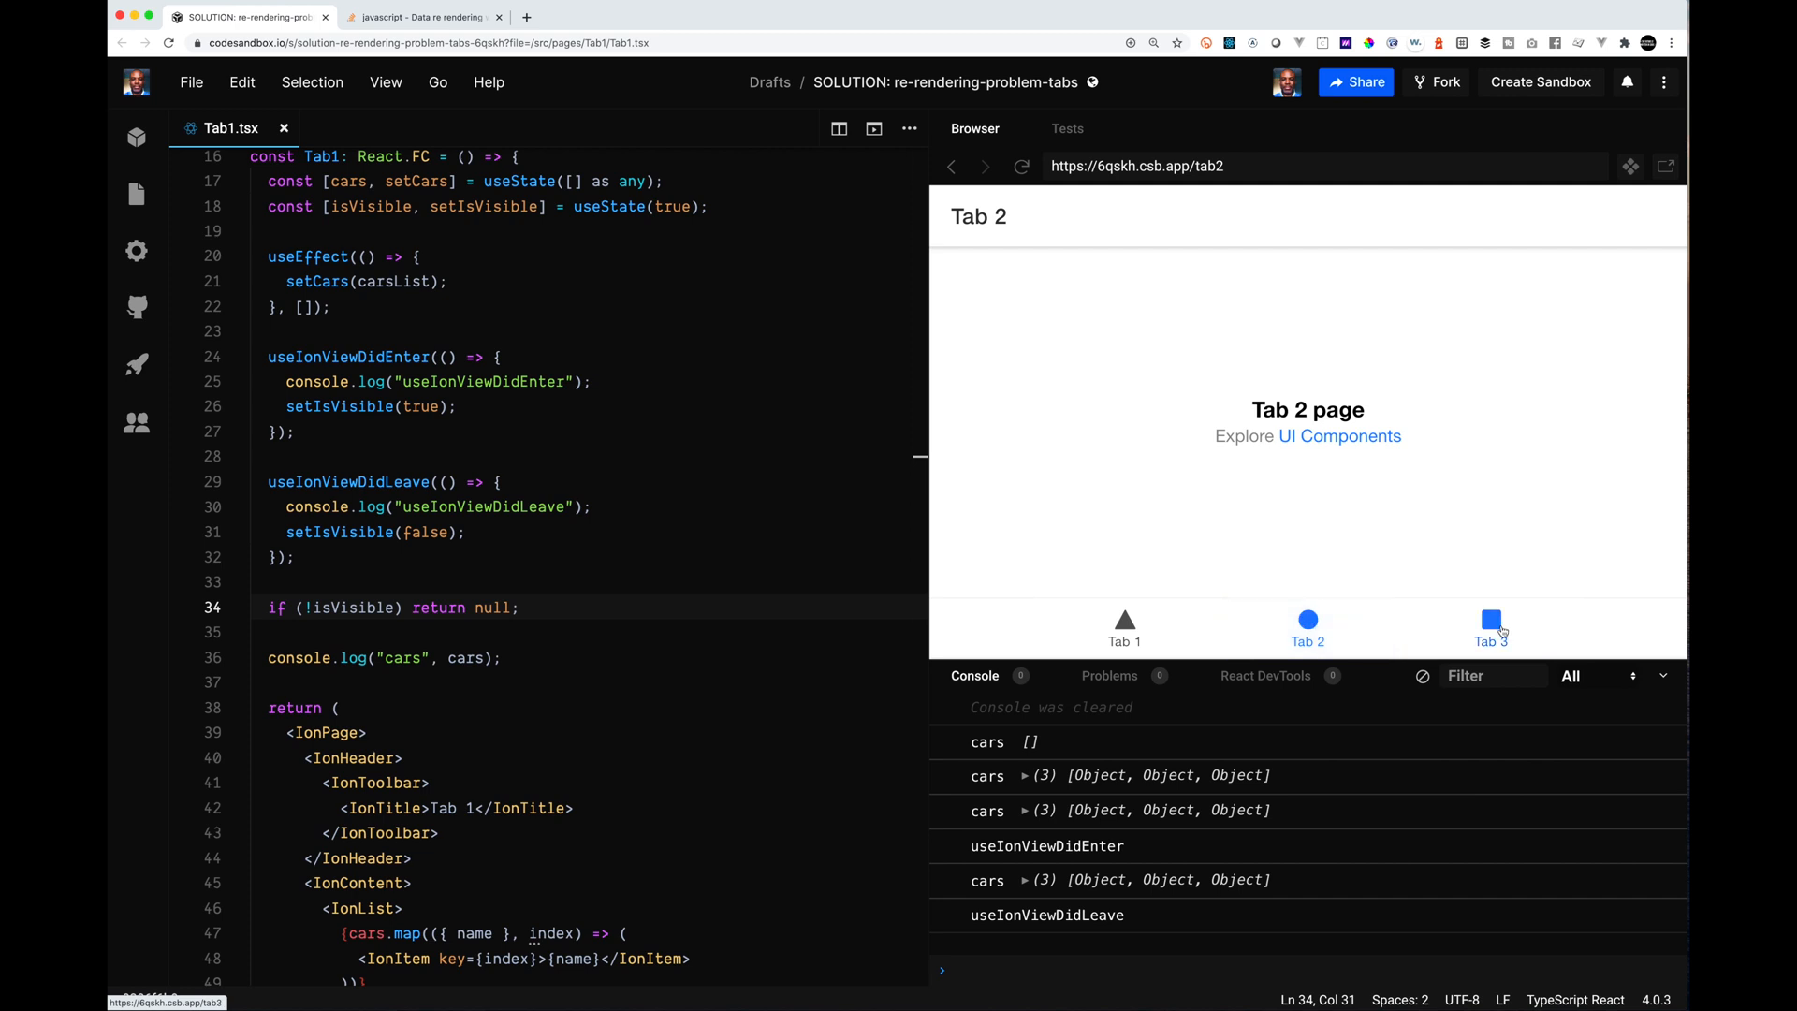
{"action": "left_click", "coordinate": [1499, 632]}
{"action": "left_click", "coordinate": [1306, 630]}
{"action": "left_click", "coordinate": [1470, 633]}
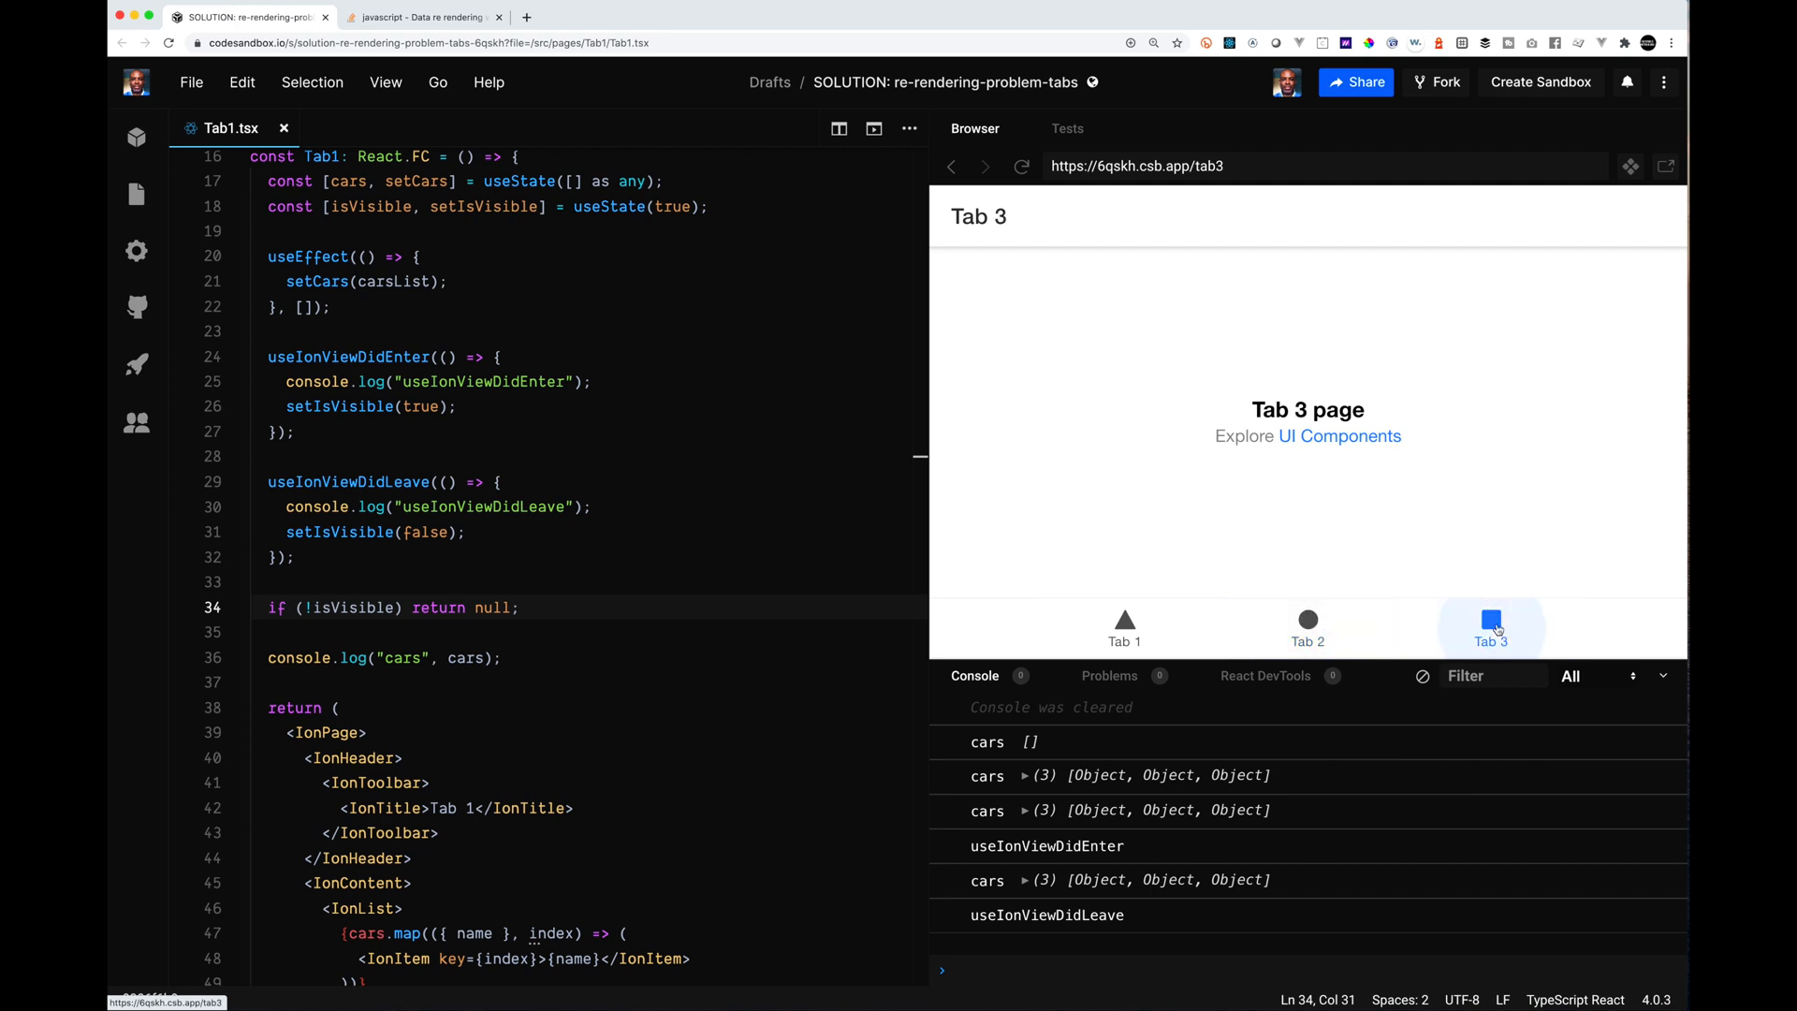
{"action": "left_click", "coordinate": [1124, 628]}
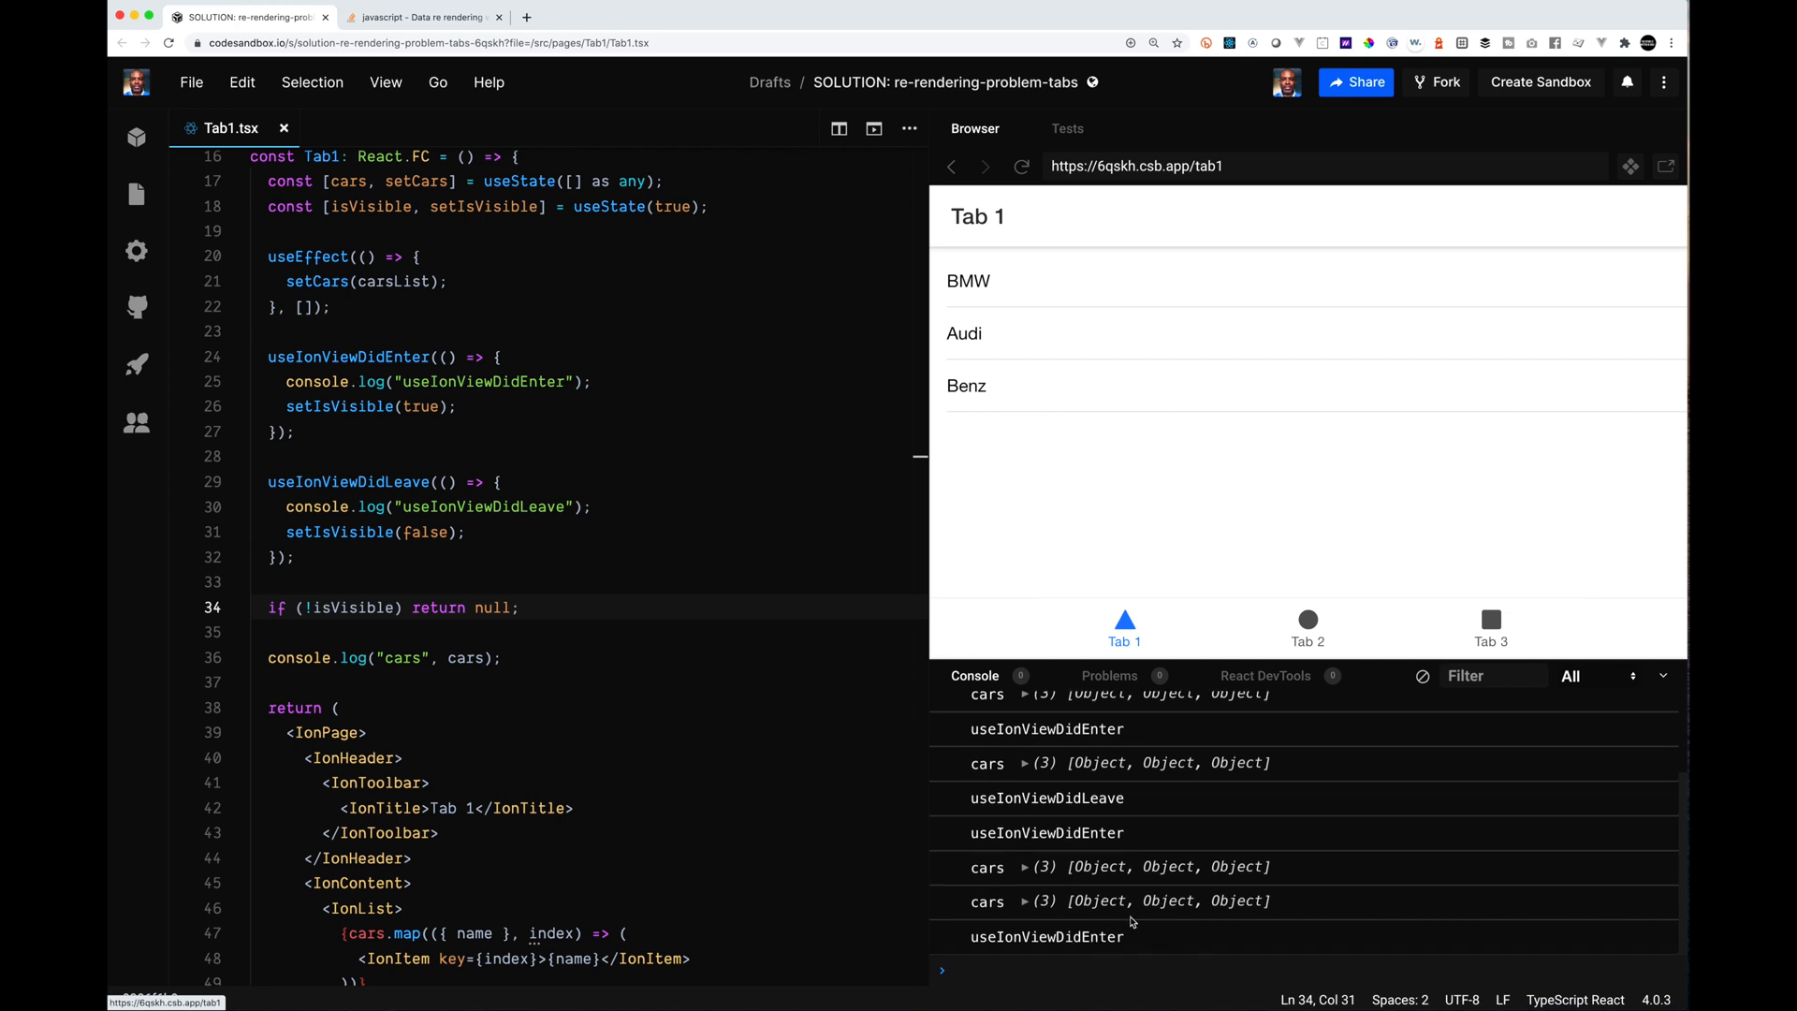
{"action": "left_click", "coordinate": [1307, 626]}
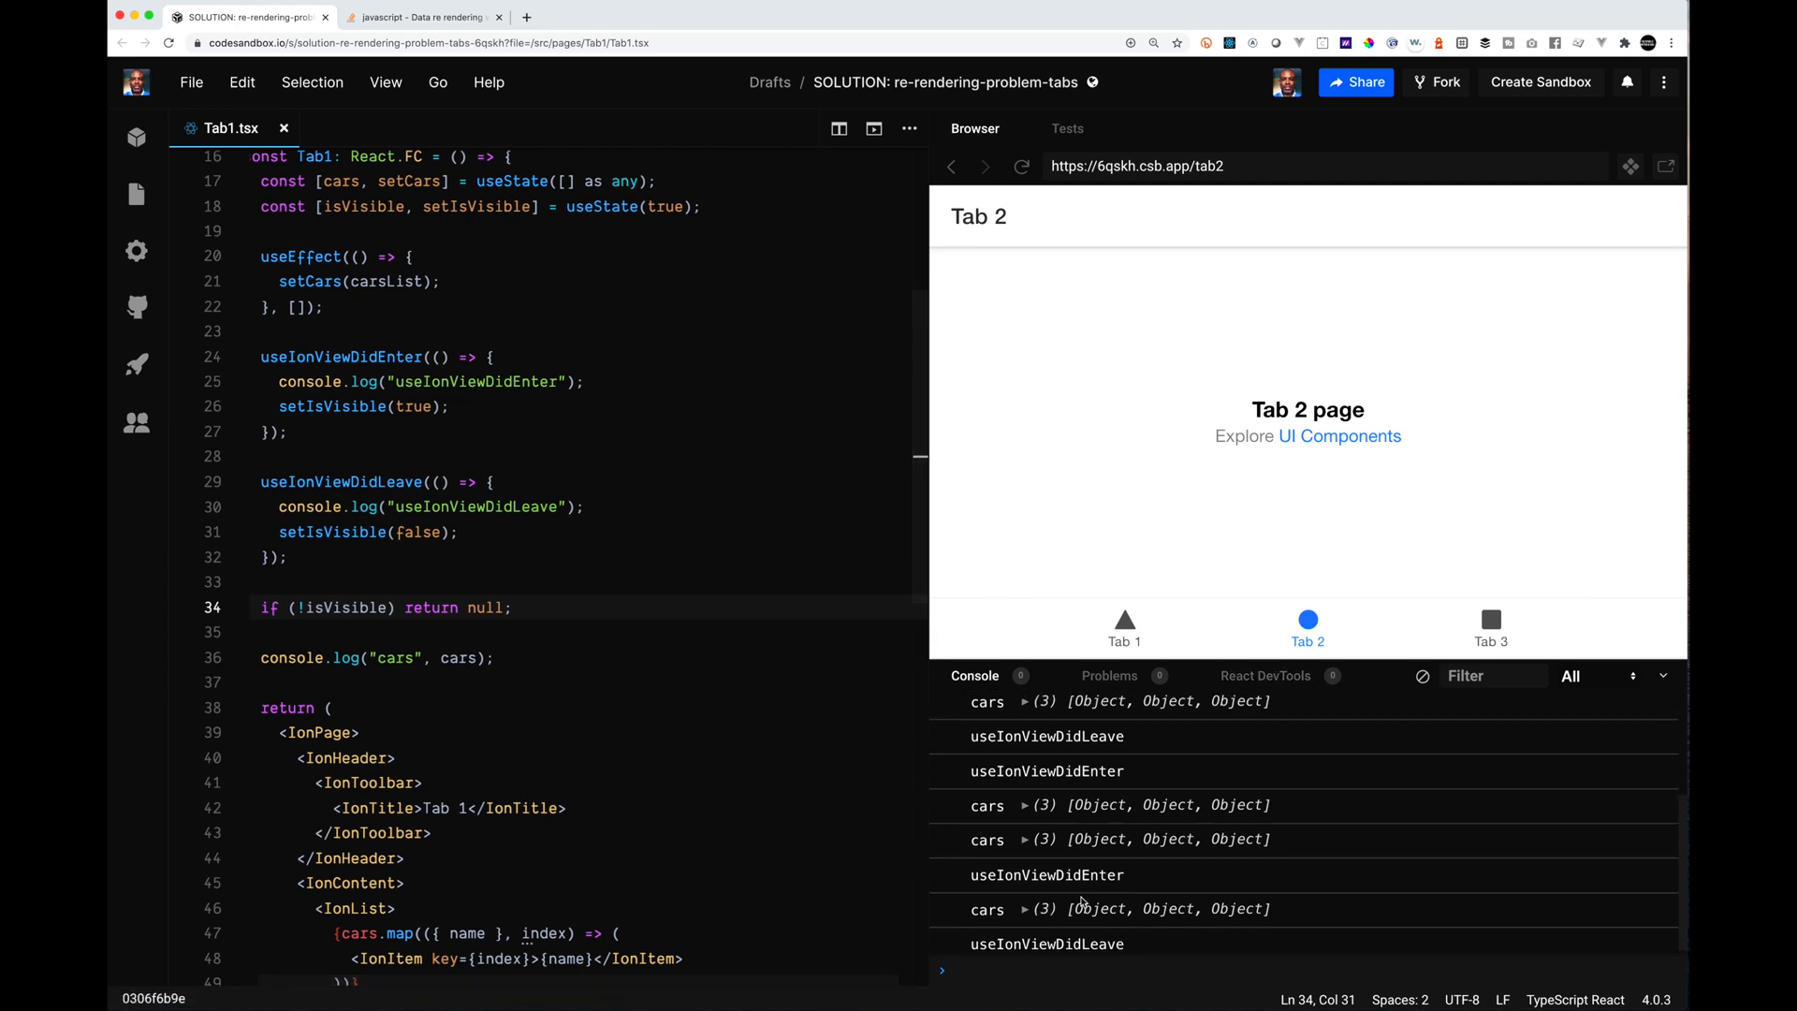
Step: Clear the console, reload the preview, visit Tab 1's car list and leave it for Tab 2
{"action": "left_click", "coordinate": [1422, 676]}
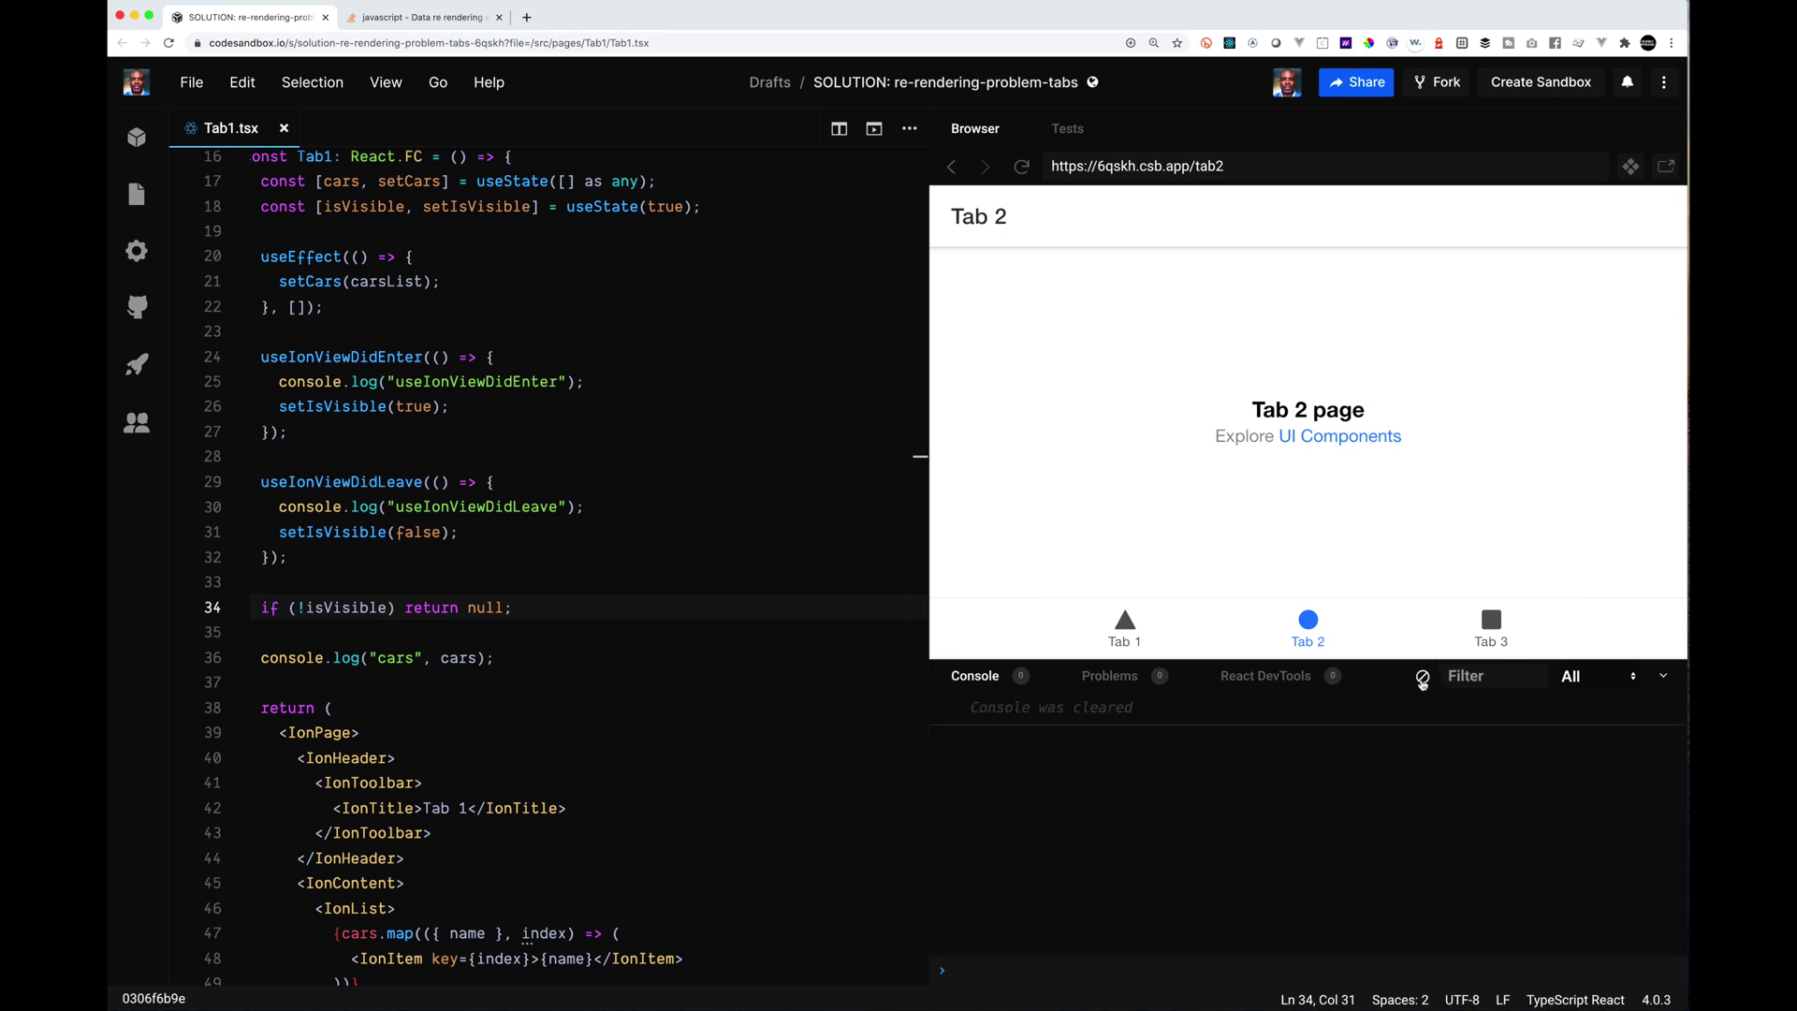
{"action": "left_click", "coordinate": [1022, 166]}
{"action": "left_click", "coordinate": [1124, 626]}
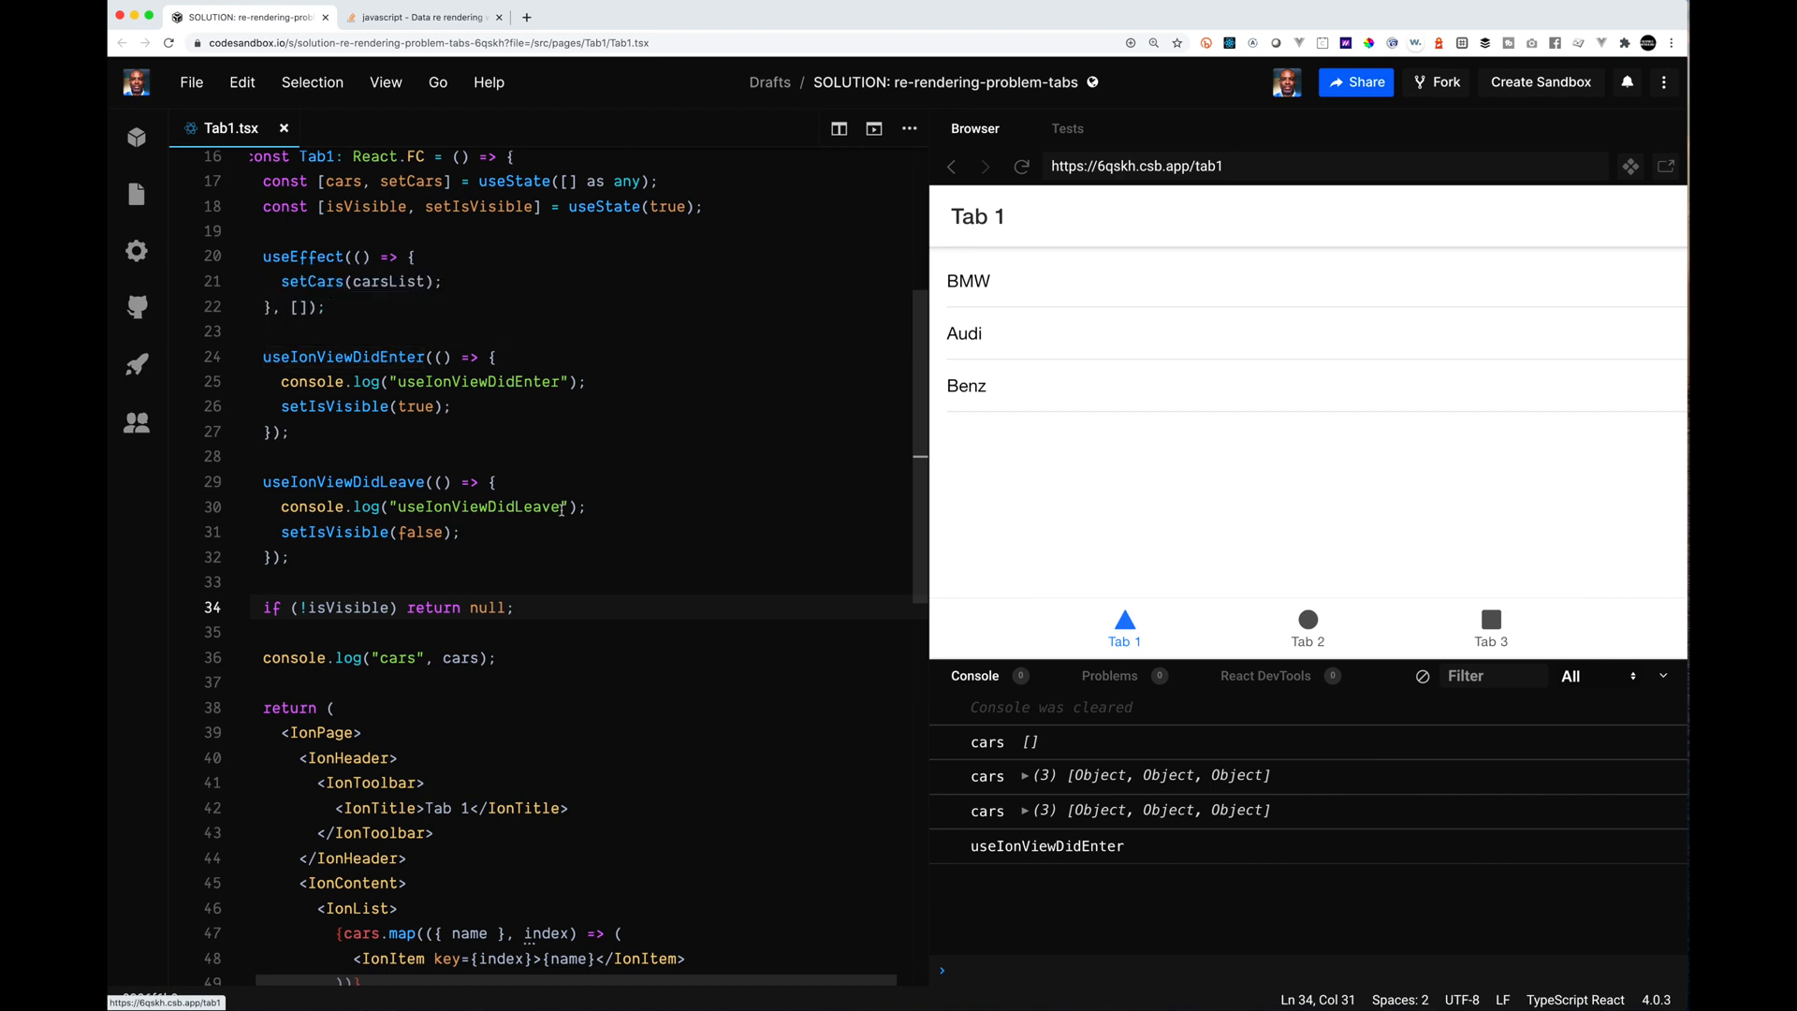
{"action": "left_click", "coordinate": [562, 456]}
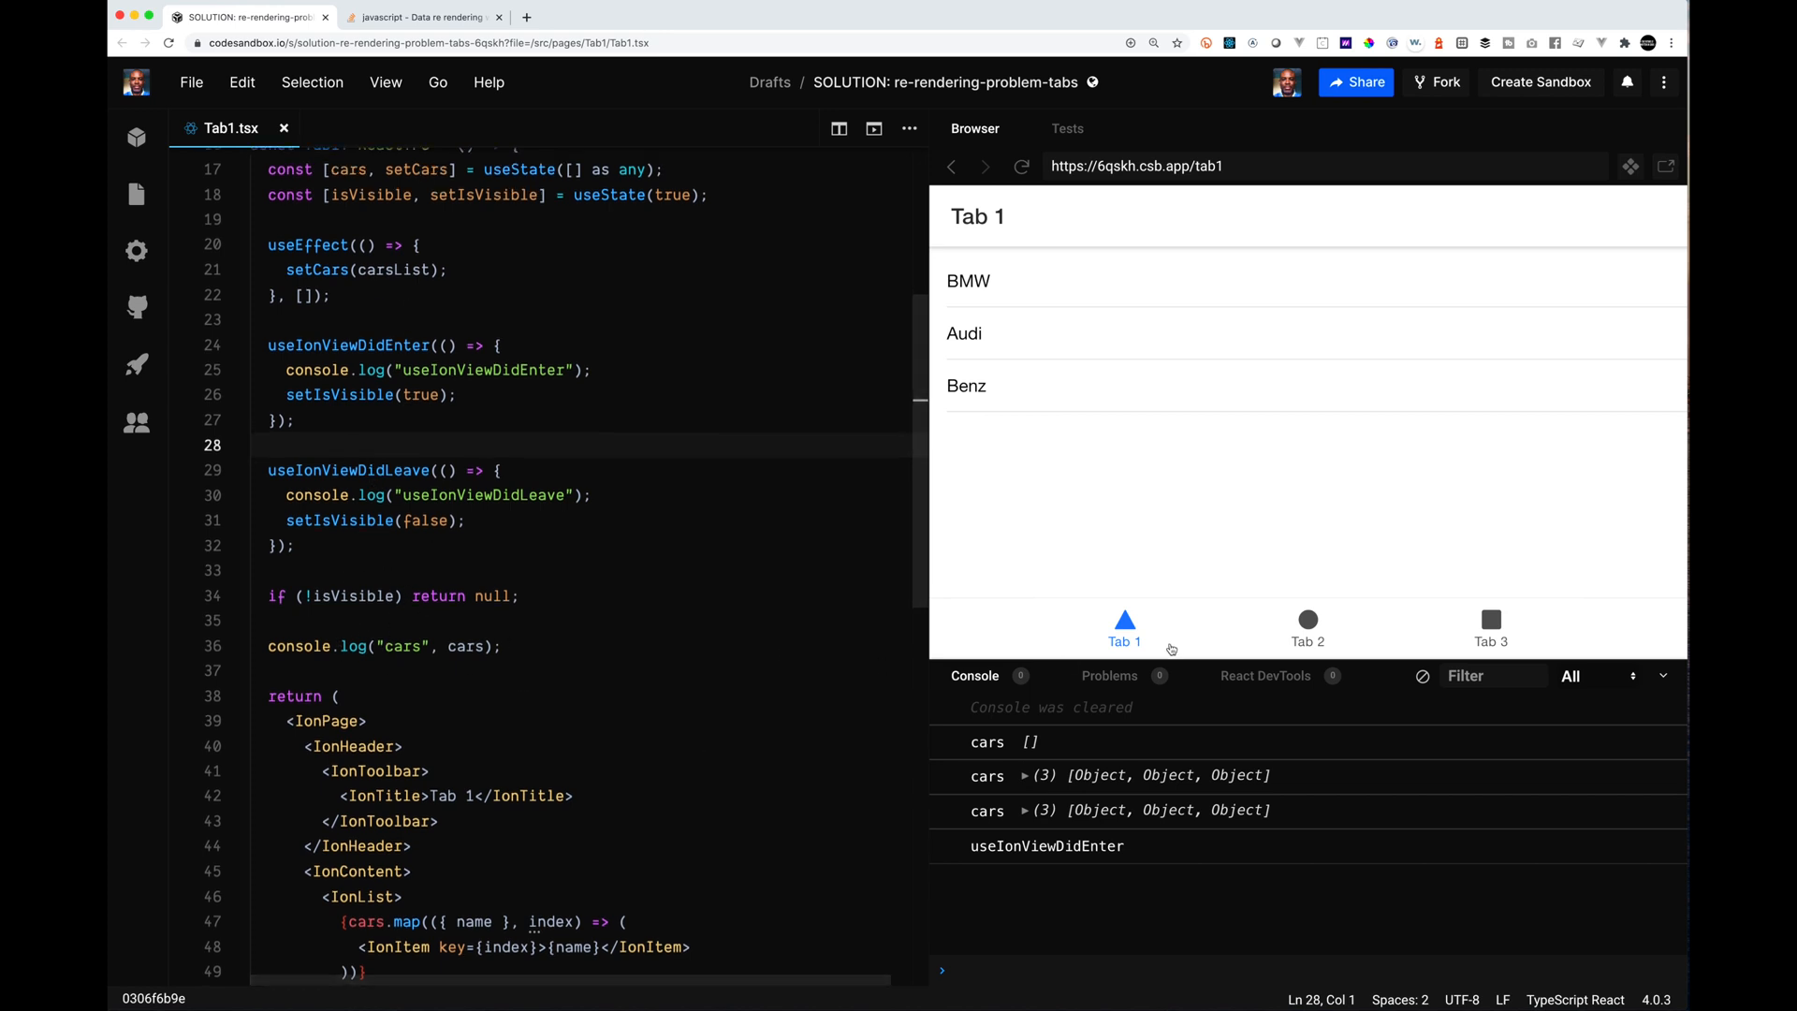
{"action": "left_click", "coordinate": [1307, 628]}
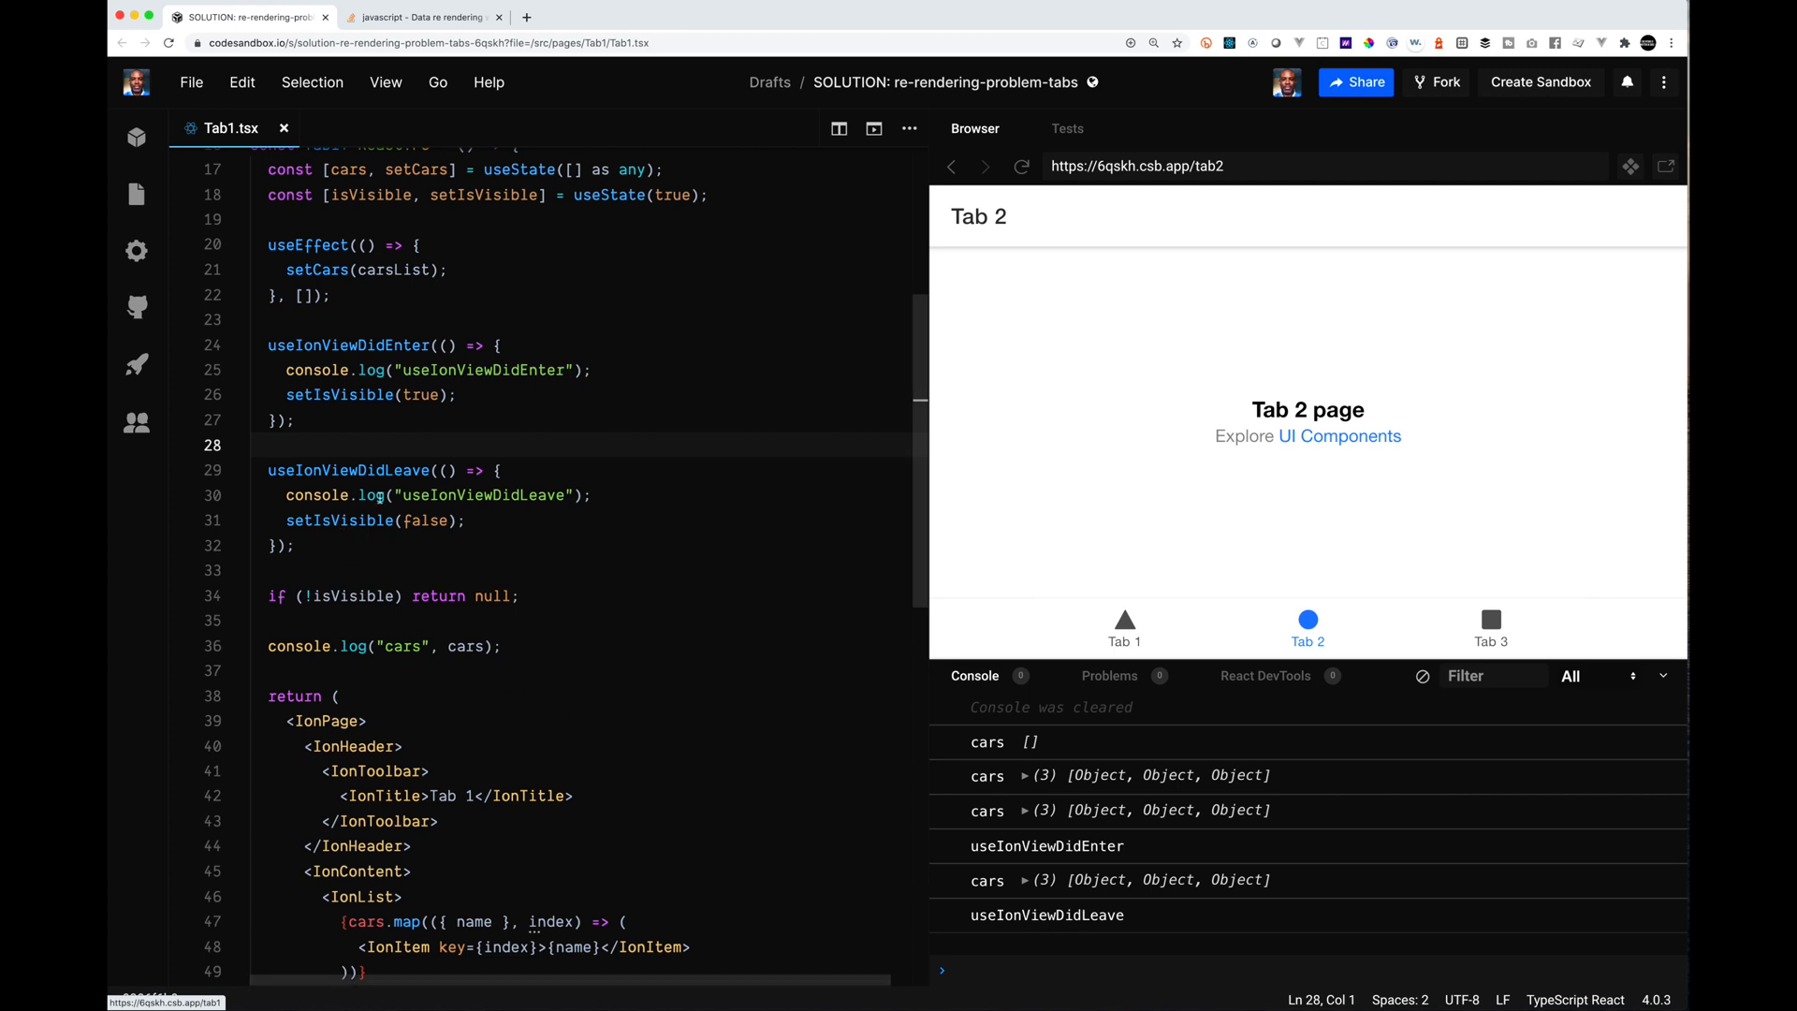
Step: Toggle between Tab 2 and Tab 3, return to Tab 1, then review the return-null and useIonViewDidEnter lines
{"action": "left_click", "coordinate": [1489, 630]}
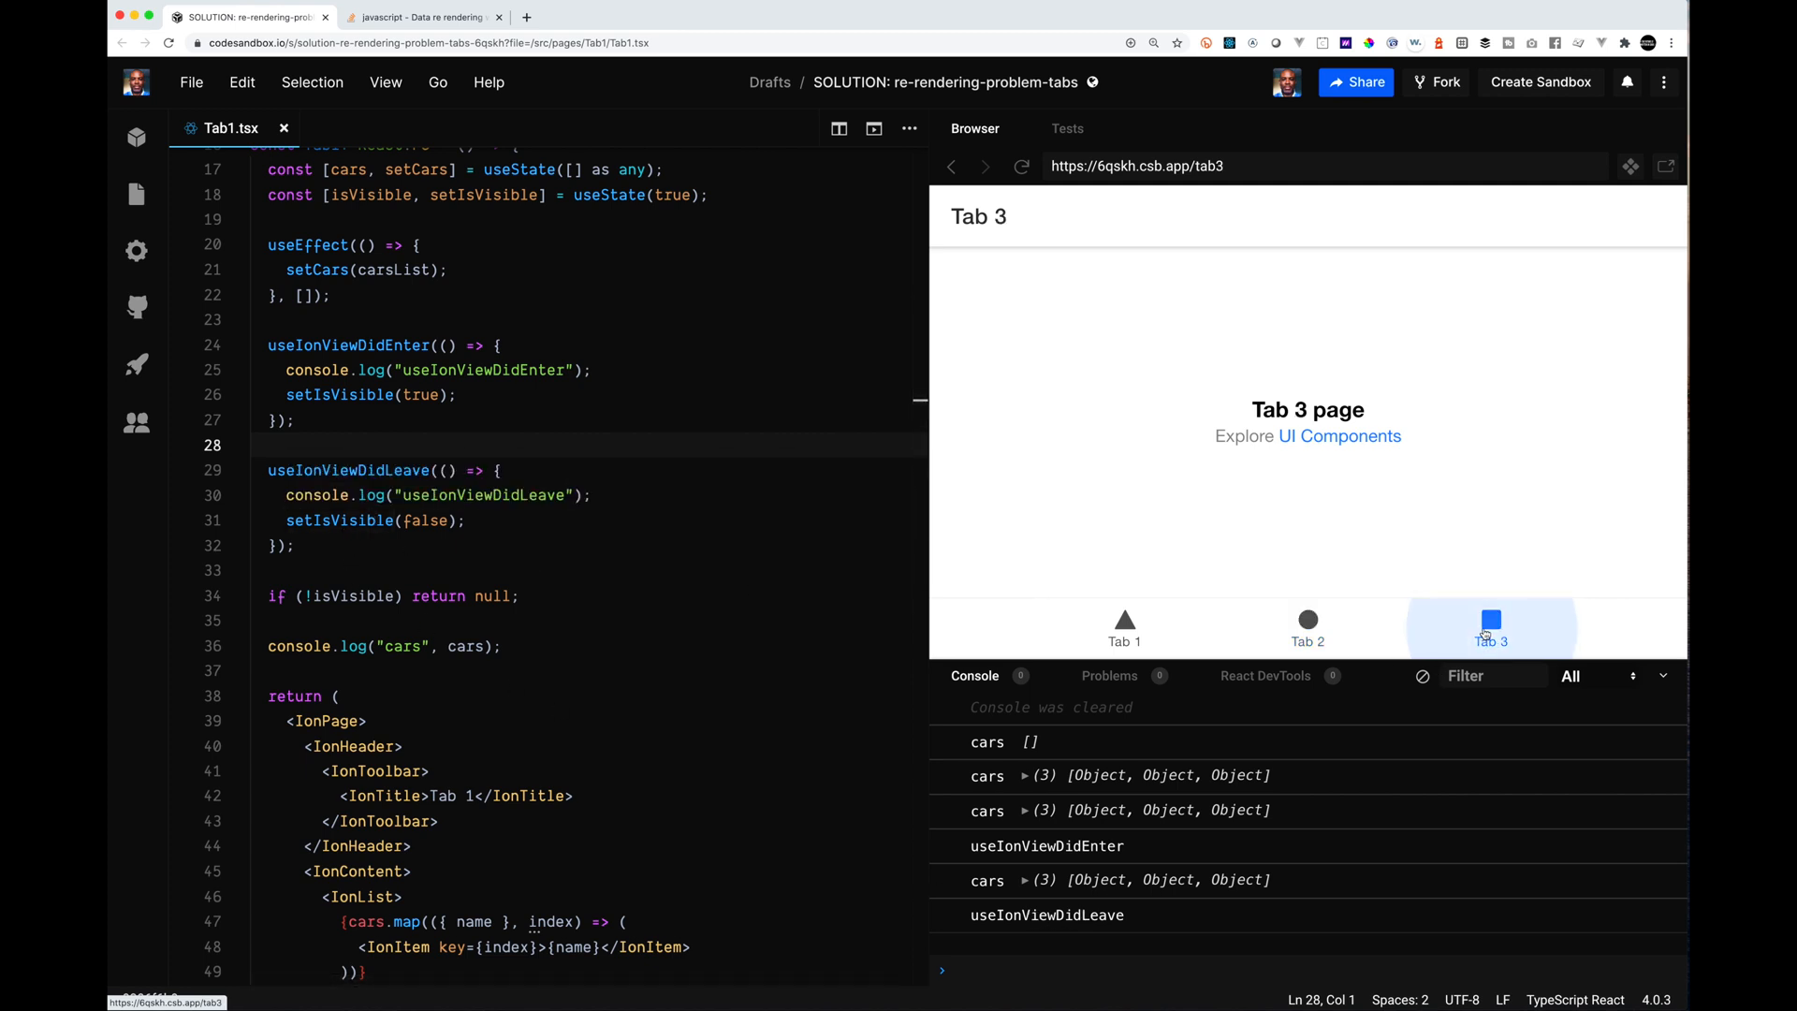
{"action": "left_click", "coordinate": [1307, 628]}
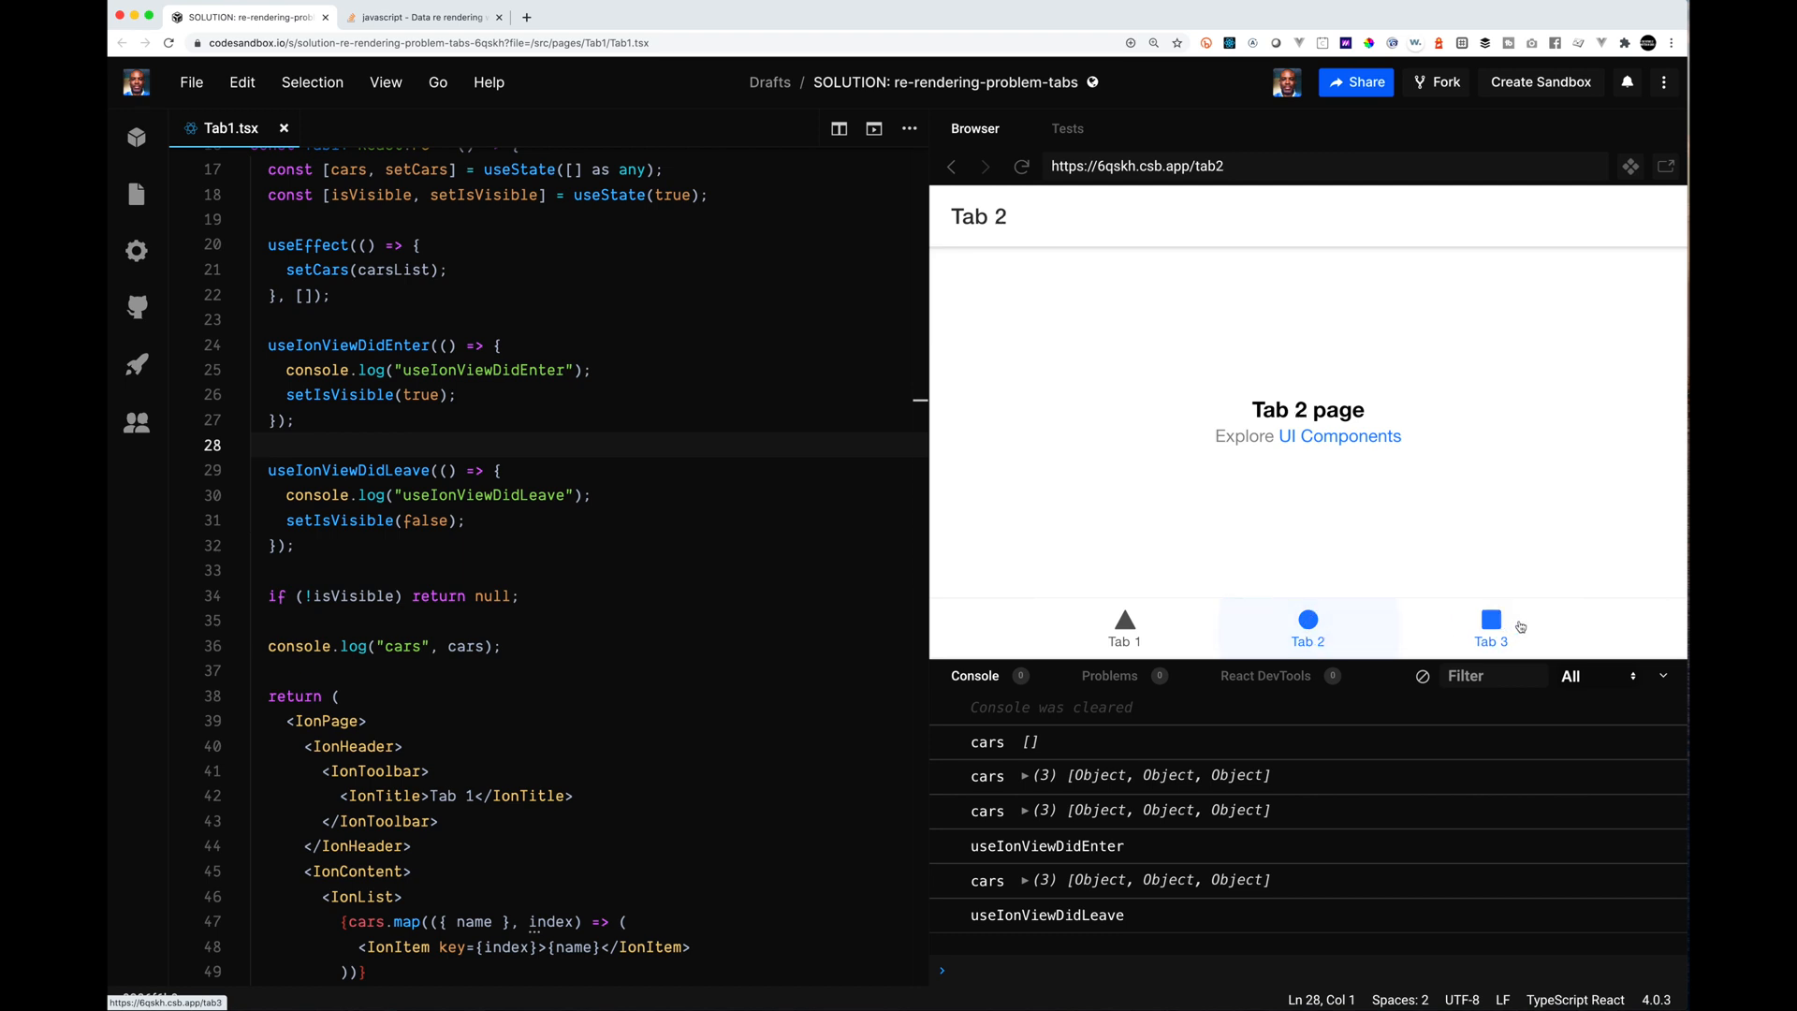
{"action": "left_click", "coordinate": [1467, 627]}
{"action": "left_click", "coordinate": [1307, 628]}
{"action": "left_click", "coordinate": [1467, 626]}
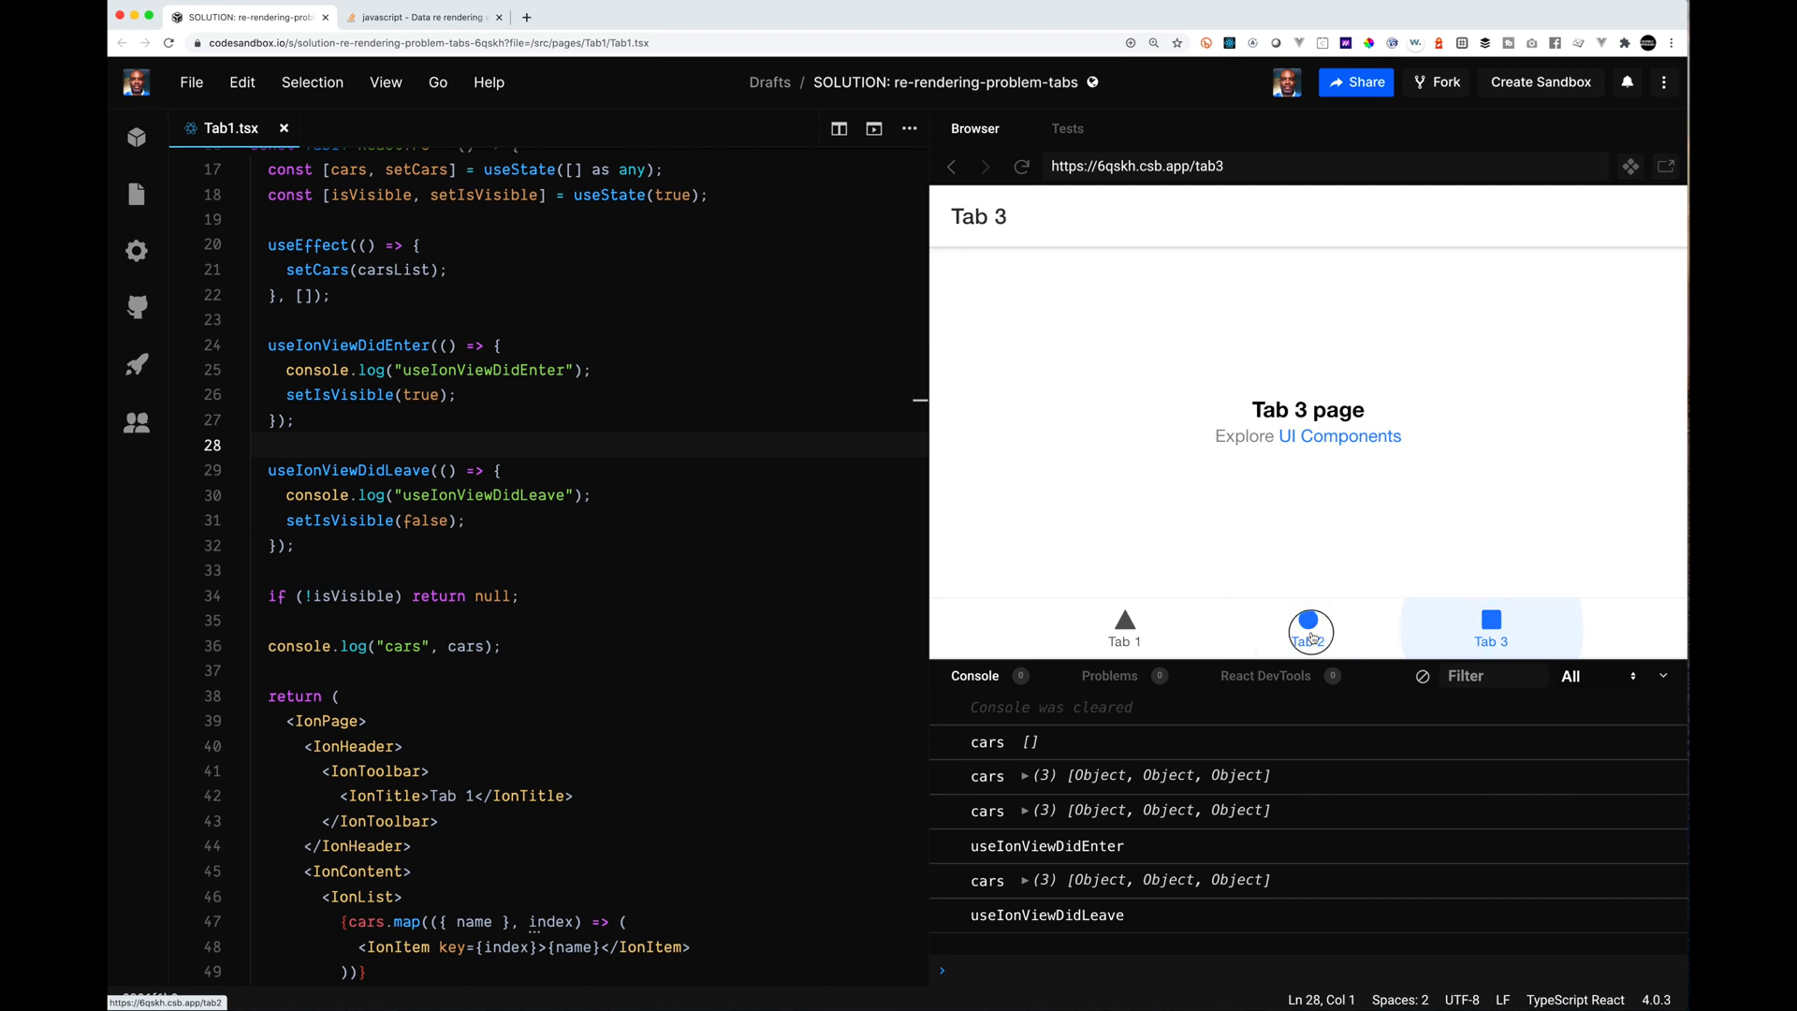
{"action": "left_click", "coordinate": [1306, 627]}
{"action": "left_click", "coordinate": [1476, 629]}
{"action": "left_click", "coordinate": [1307, 628]}
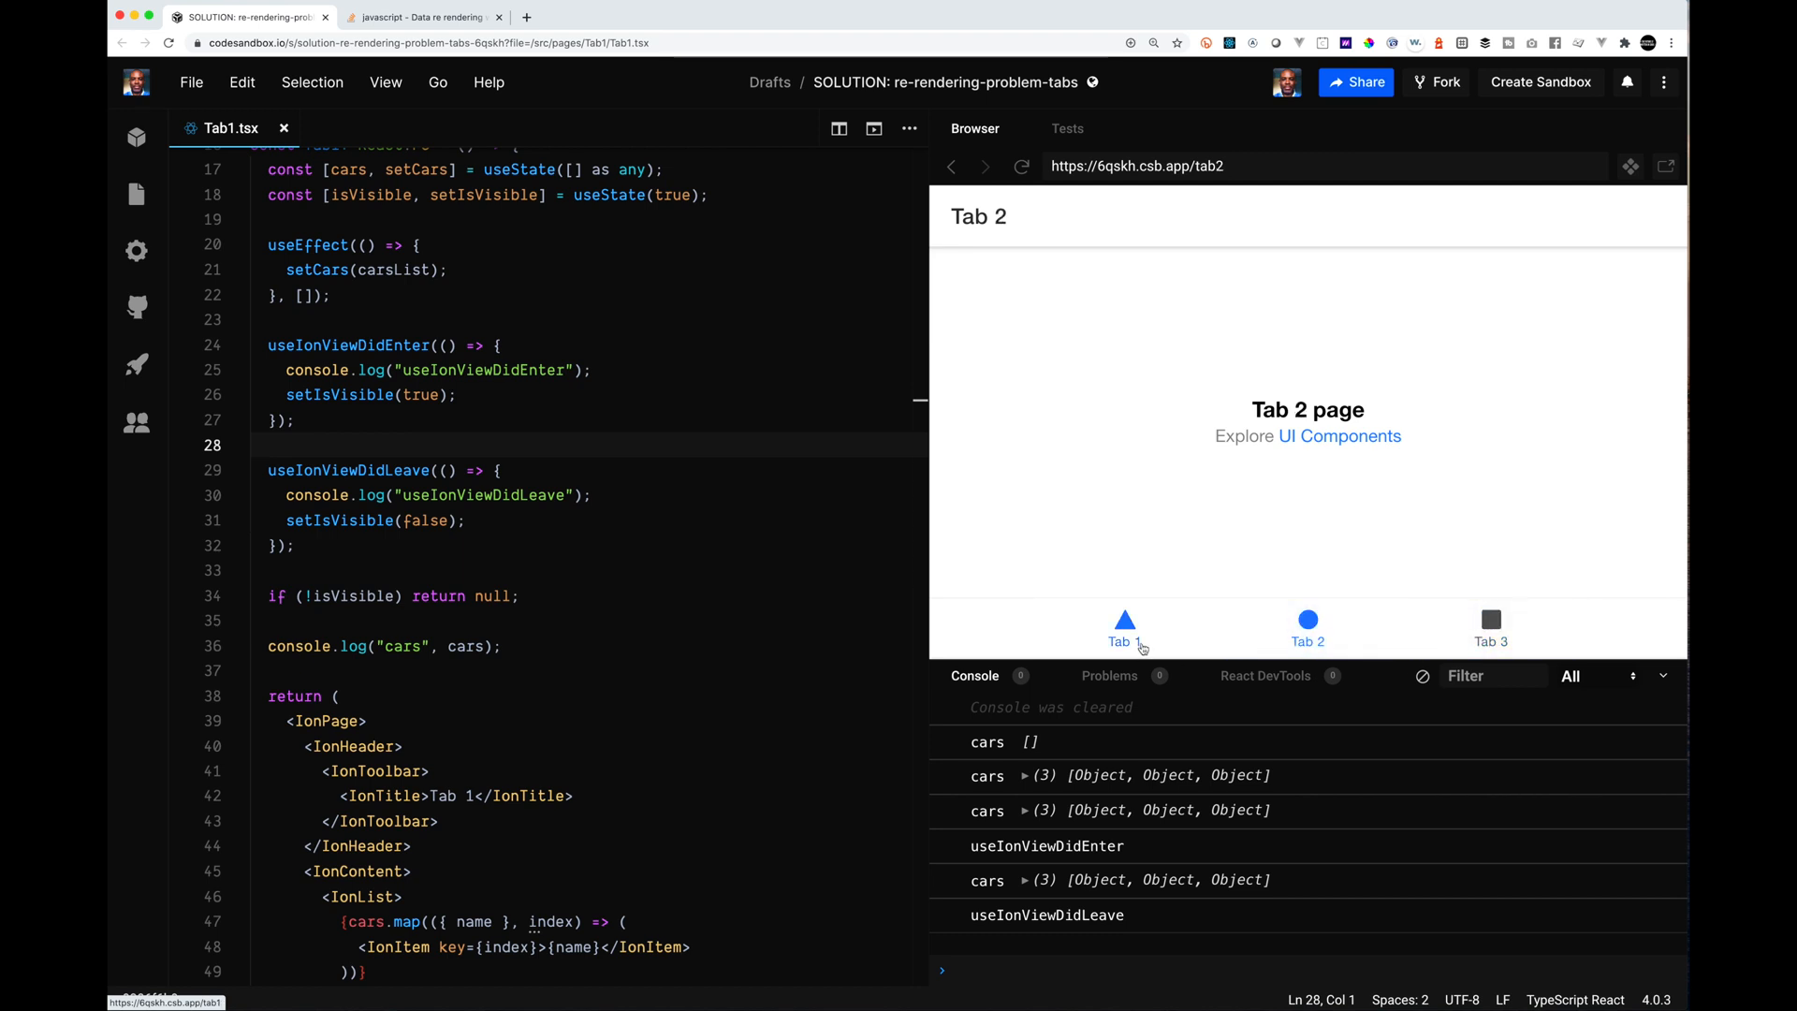
{"action": "left_click", "coordinate": [1135, 633]}
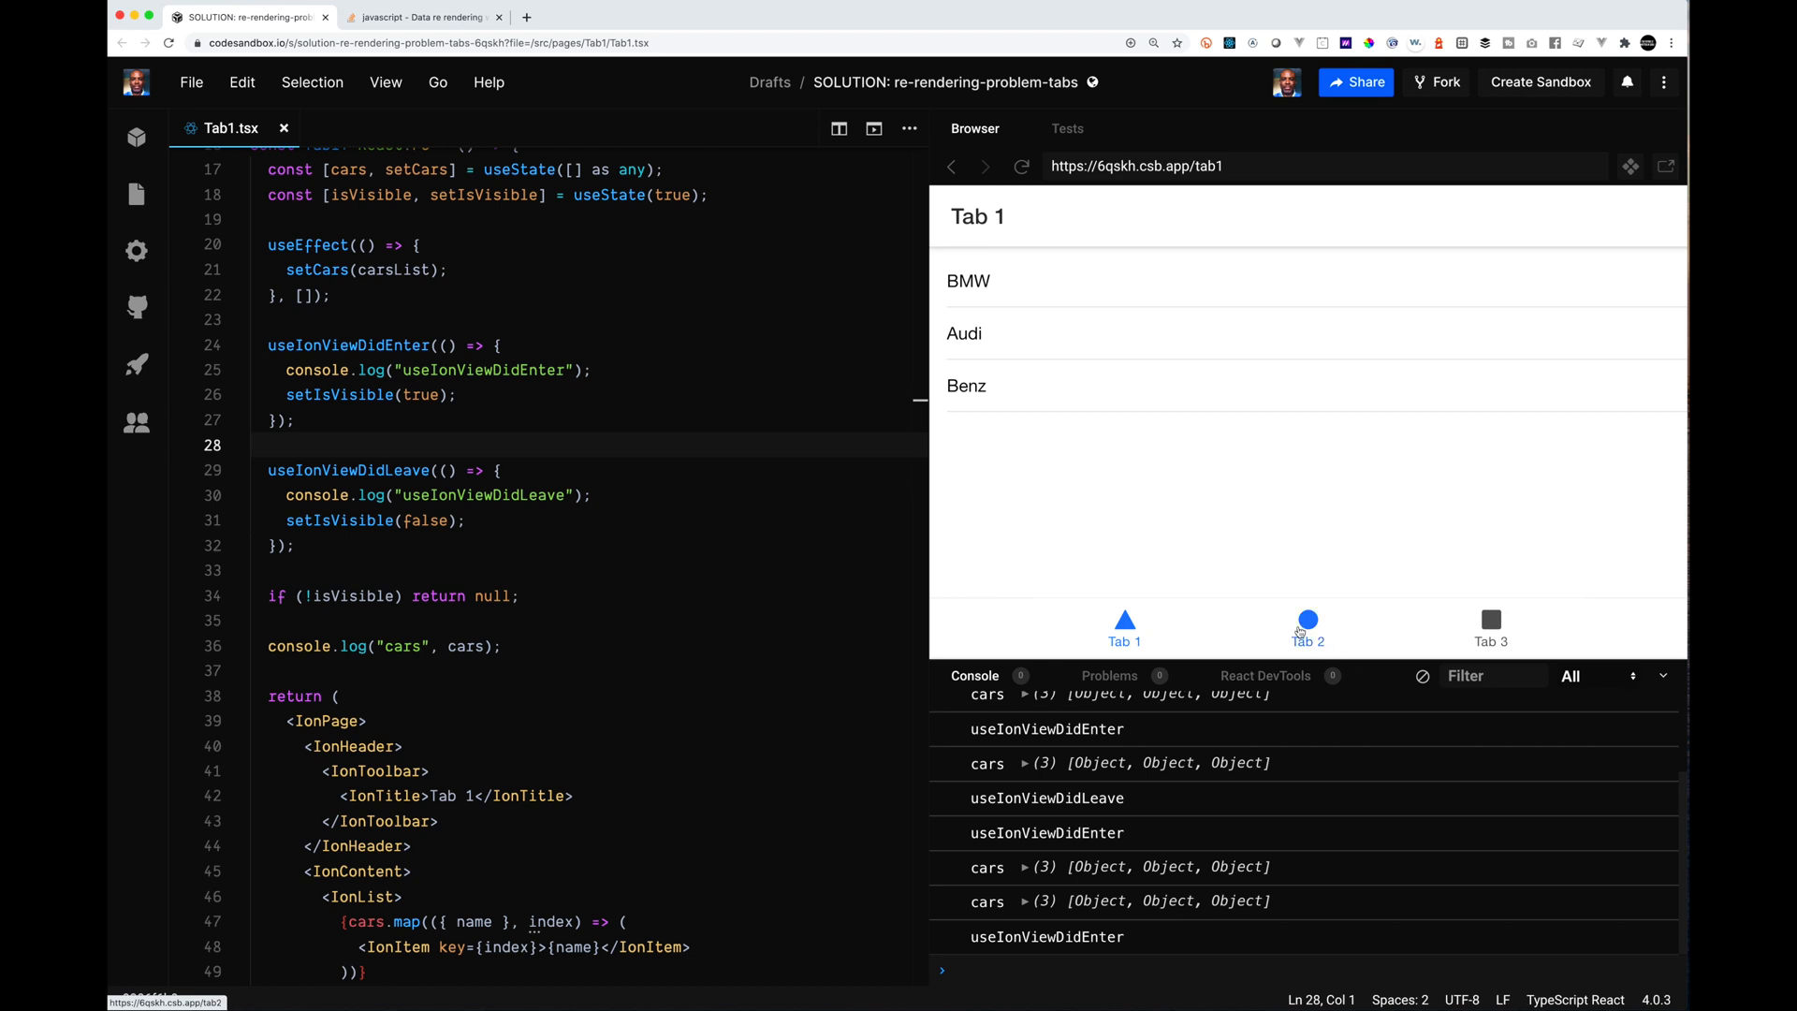
{"action": "left_click", "coordinate": [432, 597]}
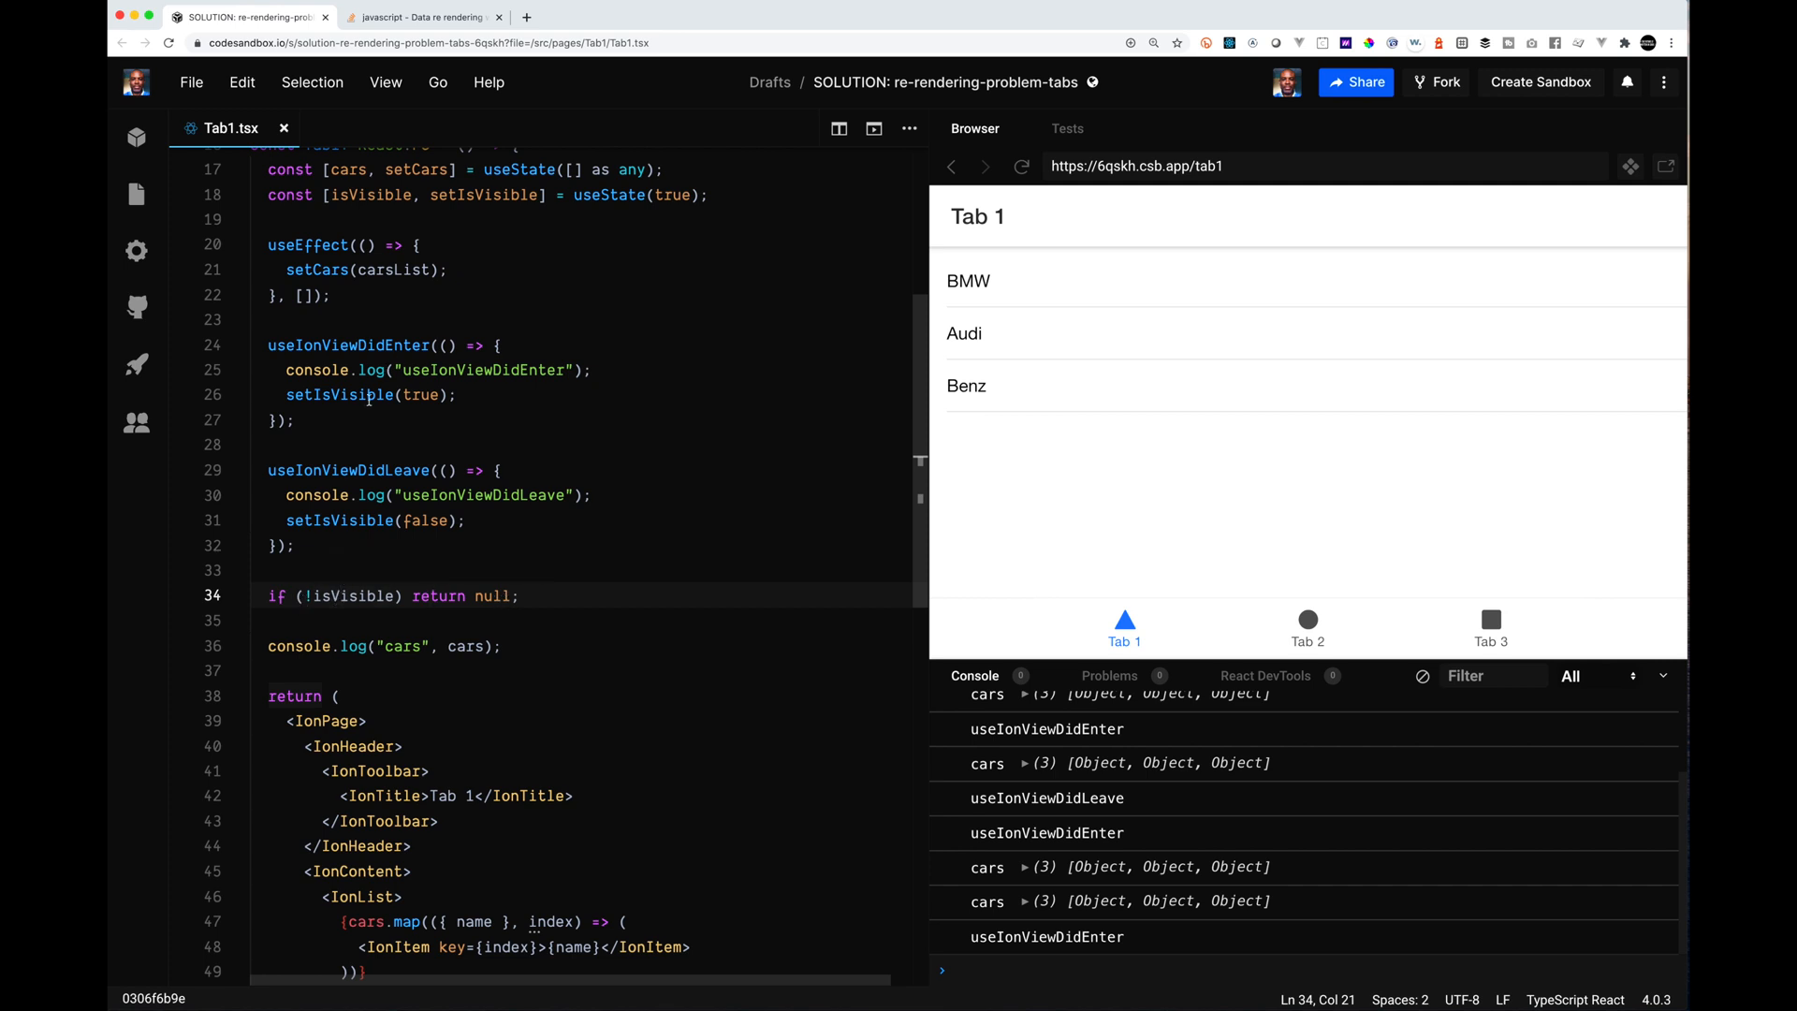
{"action": "left_click", "coordinate": [395, 344]}
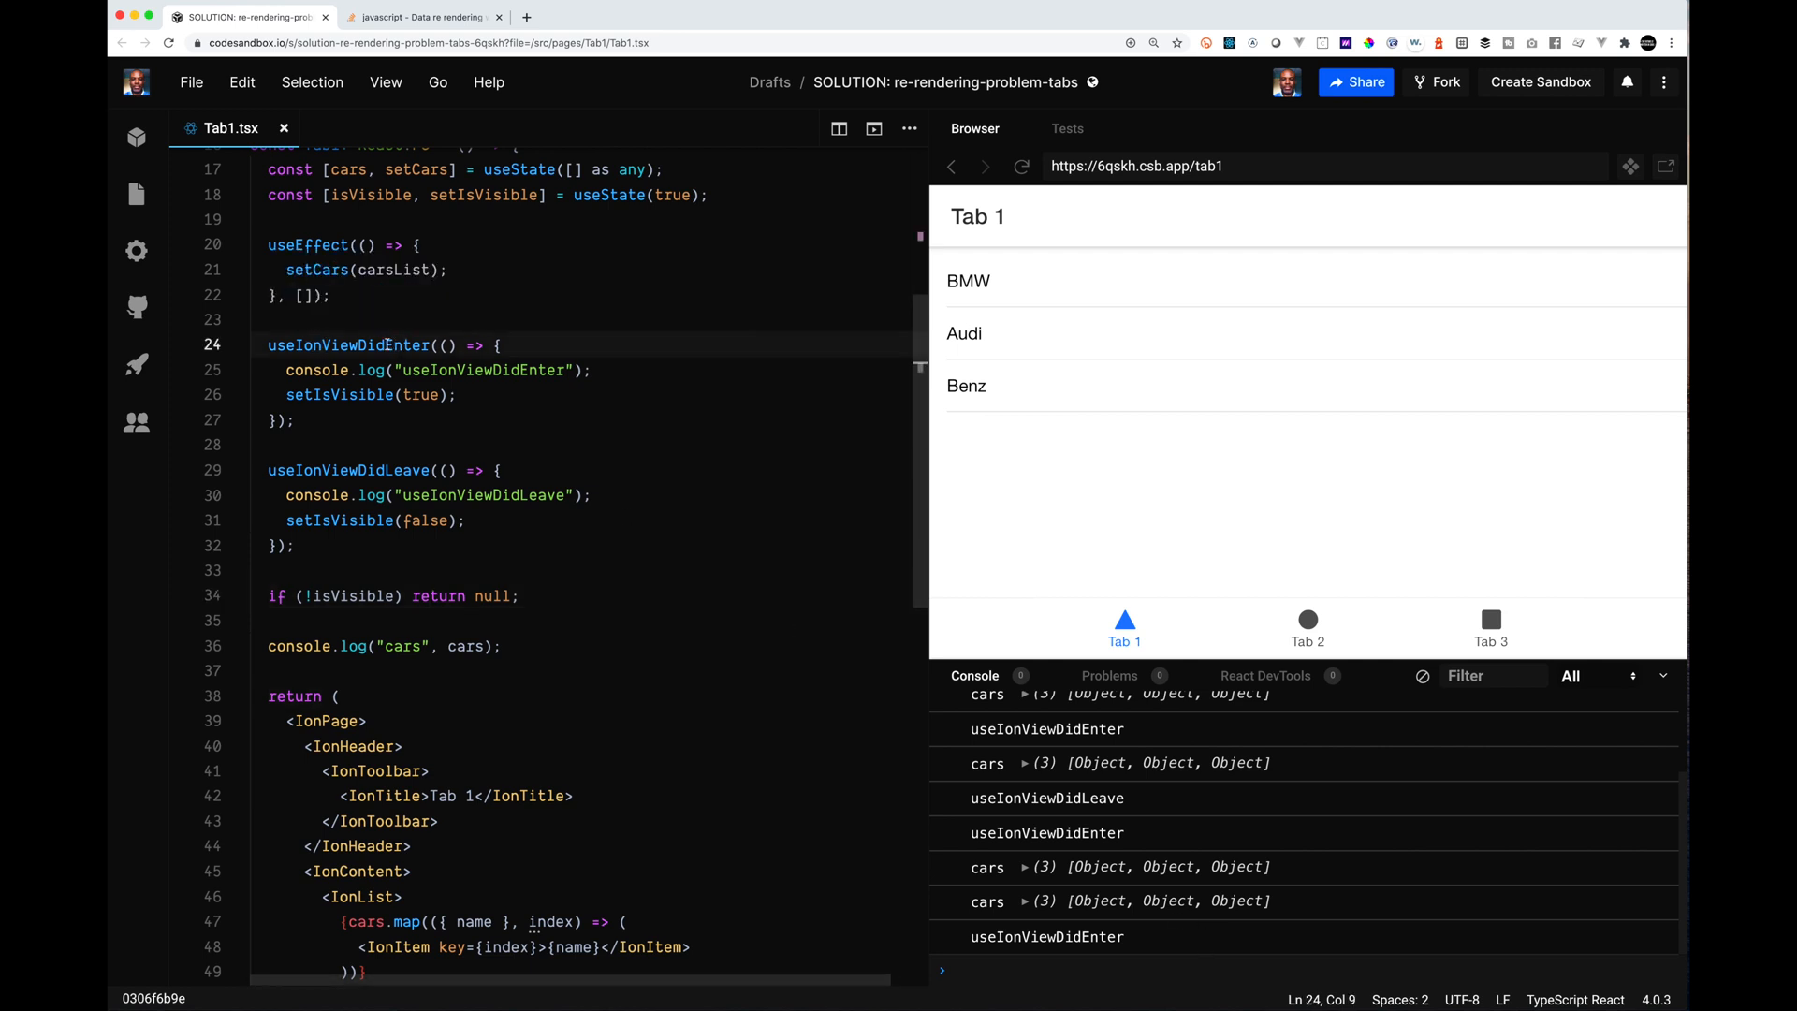
{"action": "left_click_drag", "start_coordinate": [349, 344], "coordinate": [368, 343]}
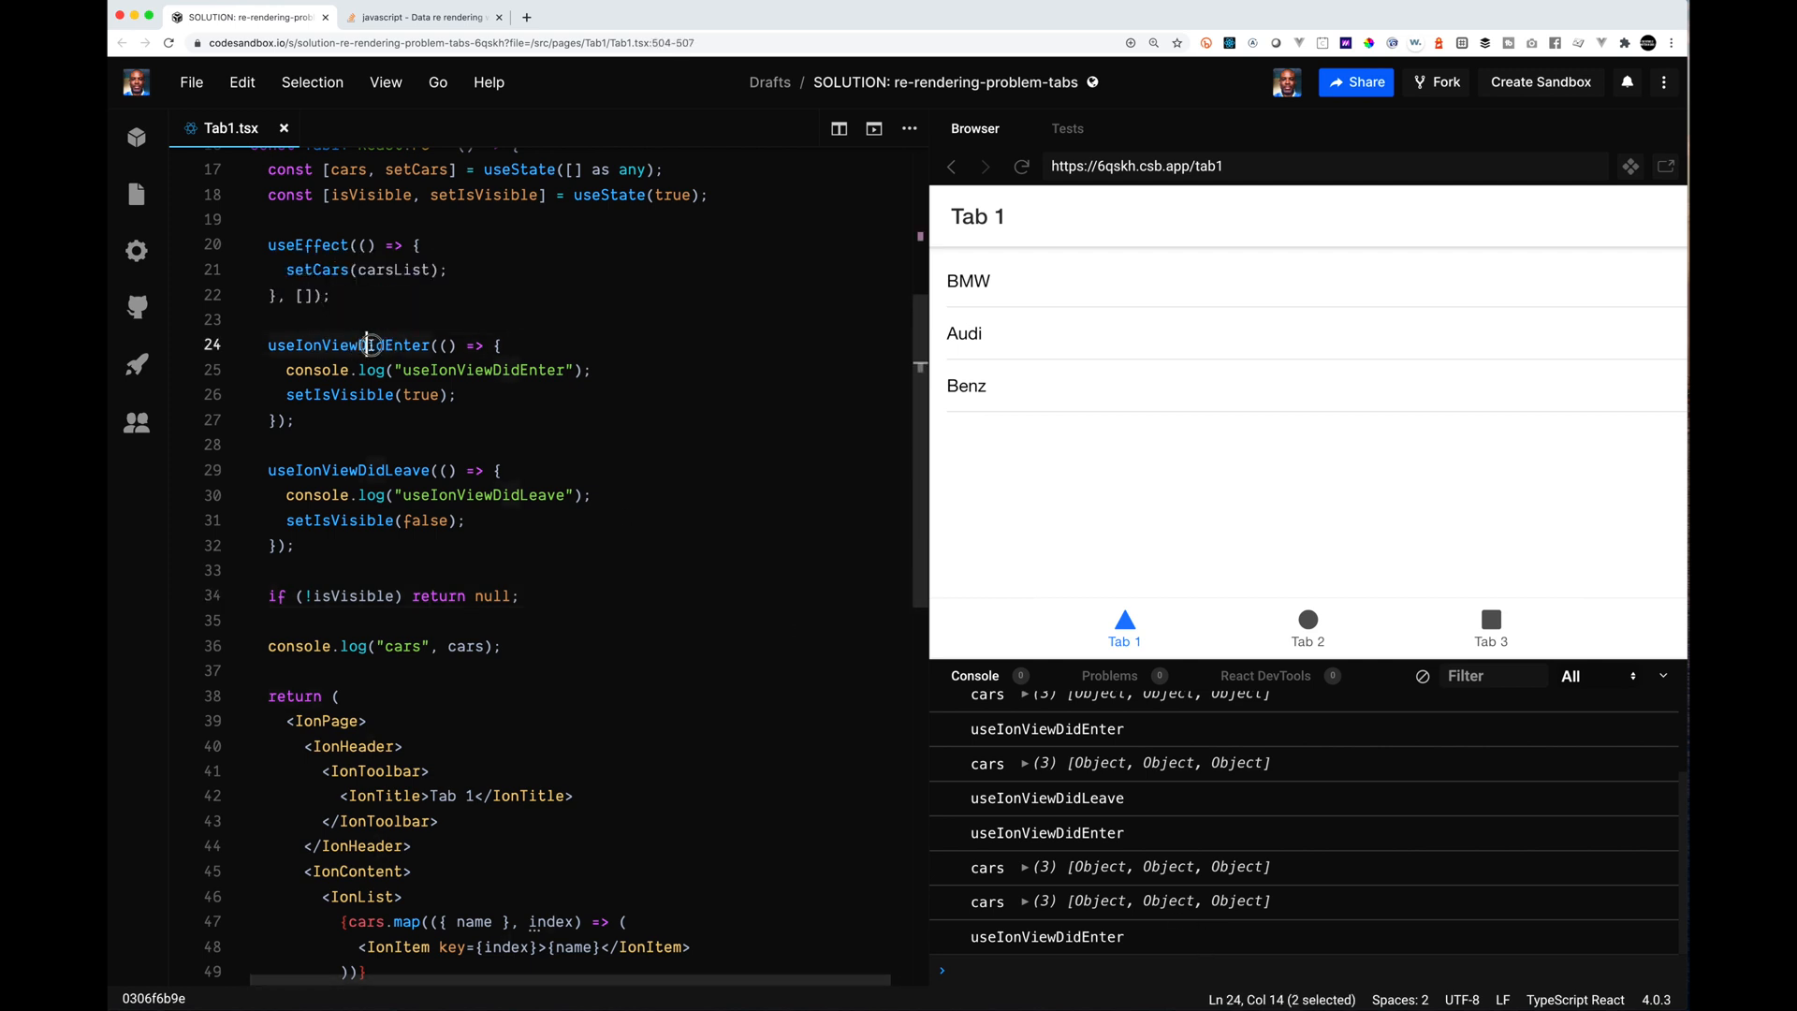
{"action": "left_click", "coordinate": [380, 345]}
{"action": "left_click_drag", "start_coordinate": [380, 344], "coordinate": [358, 343]}
{"action": "left_click", "coordinate": [449, 443]}
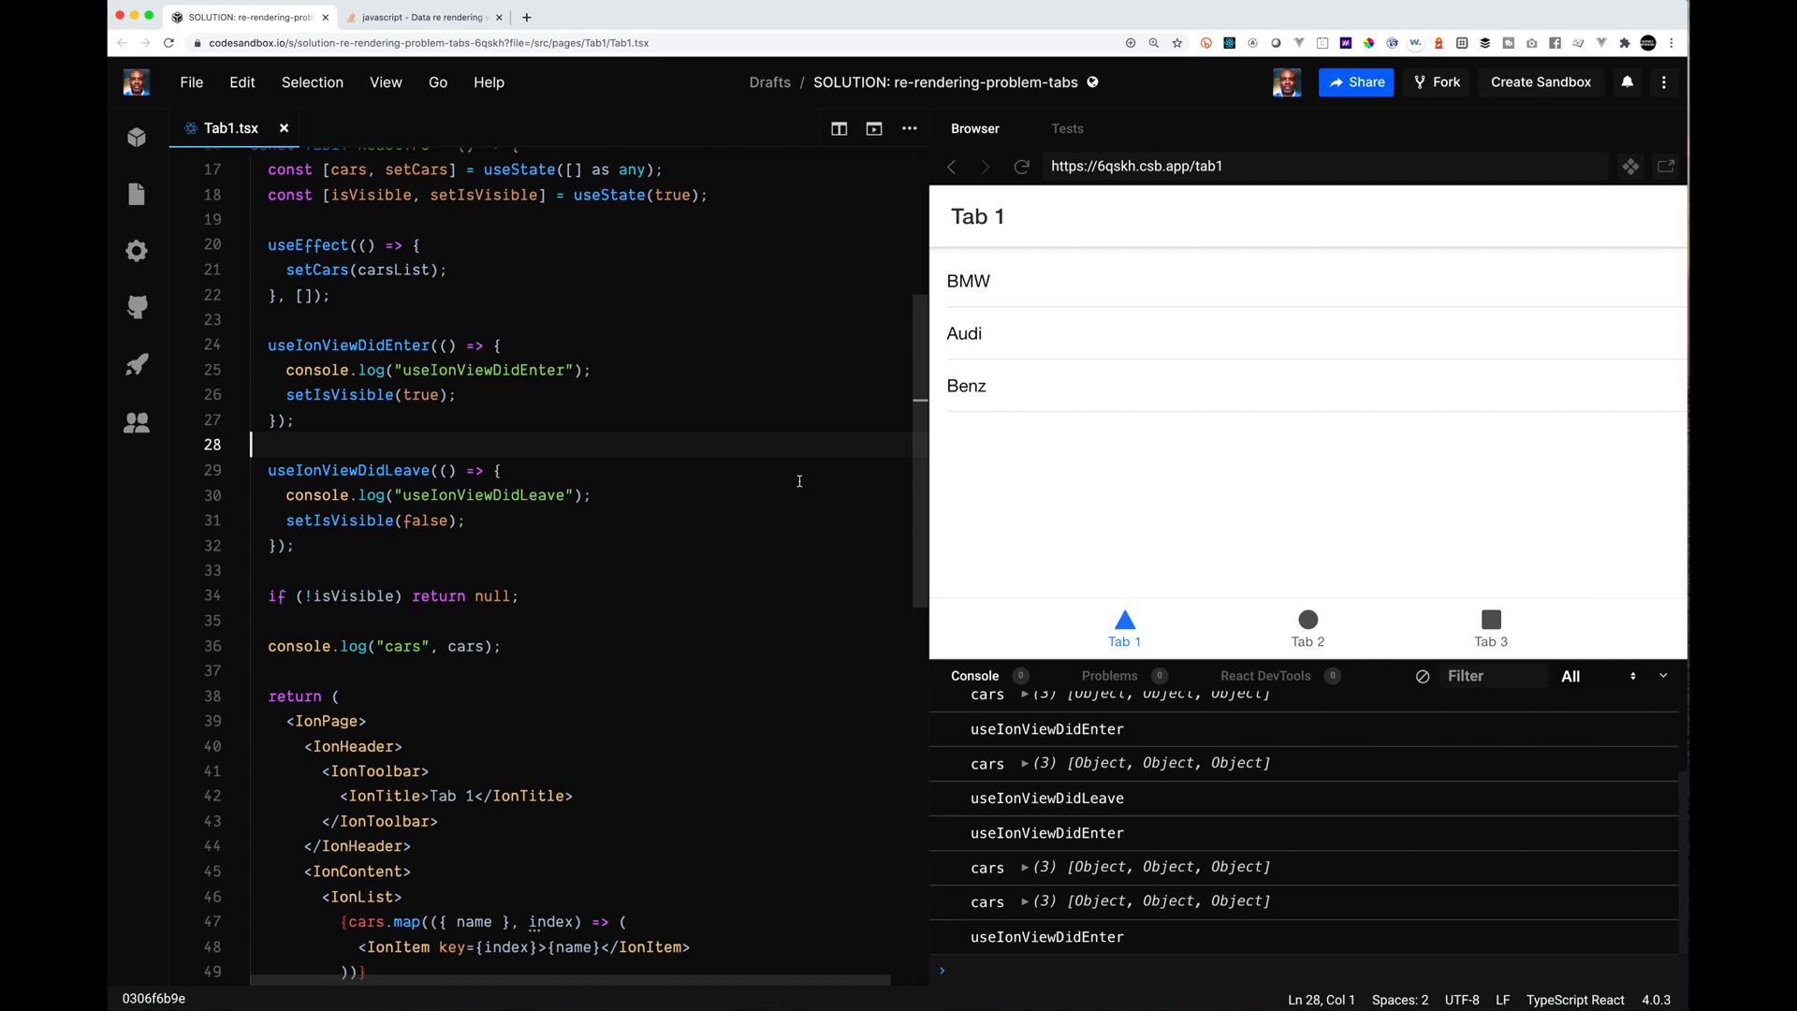
{"action": "scroll", "coordinate": [786, 561], "scroll_direction": "down", "scroll_amount": 8}
{"action": "scroll", "coordinate": [786, 561], "scroll_direction": "down", "scroll_amount": 4}
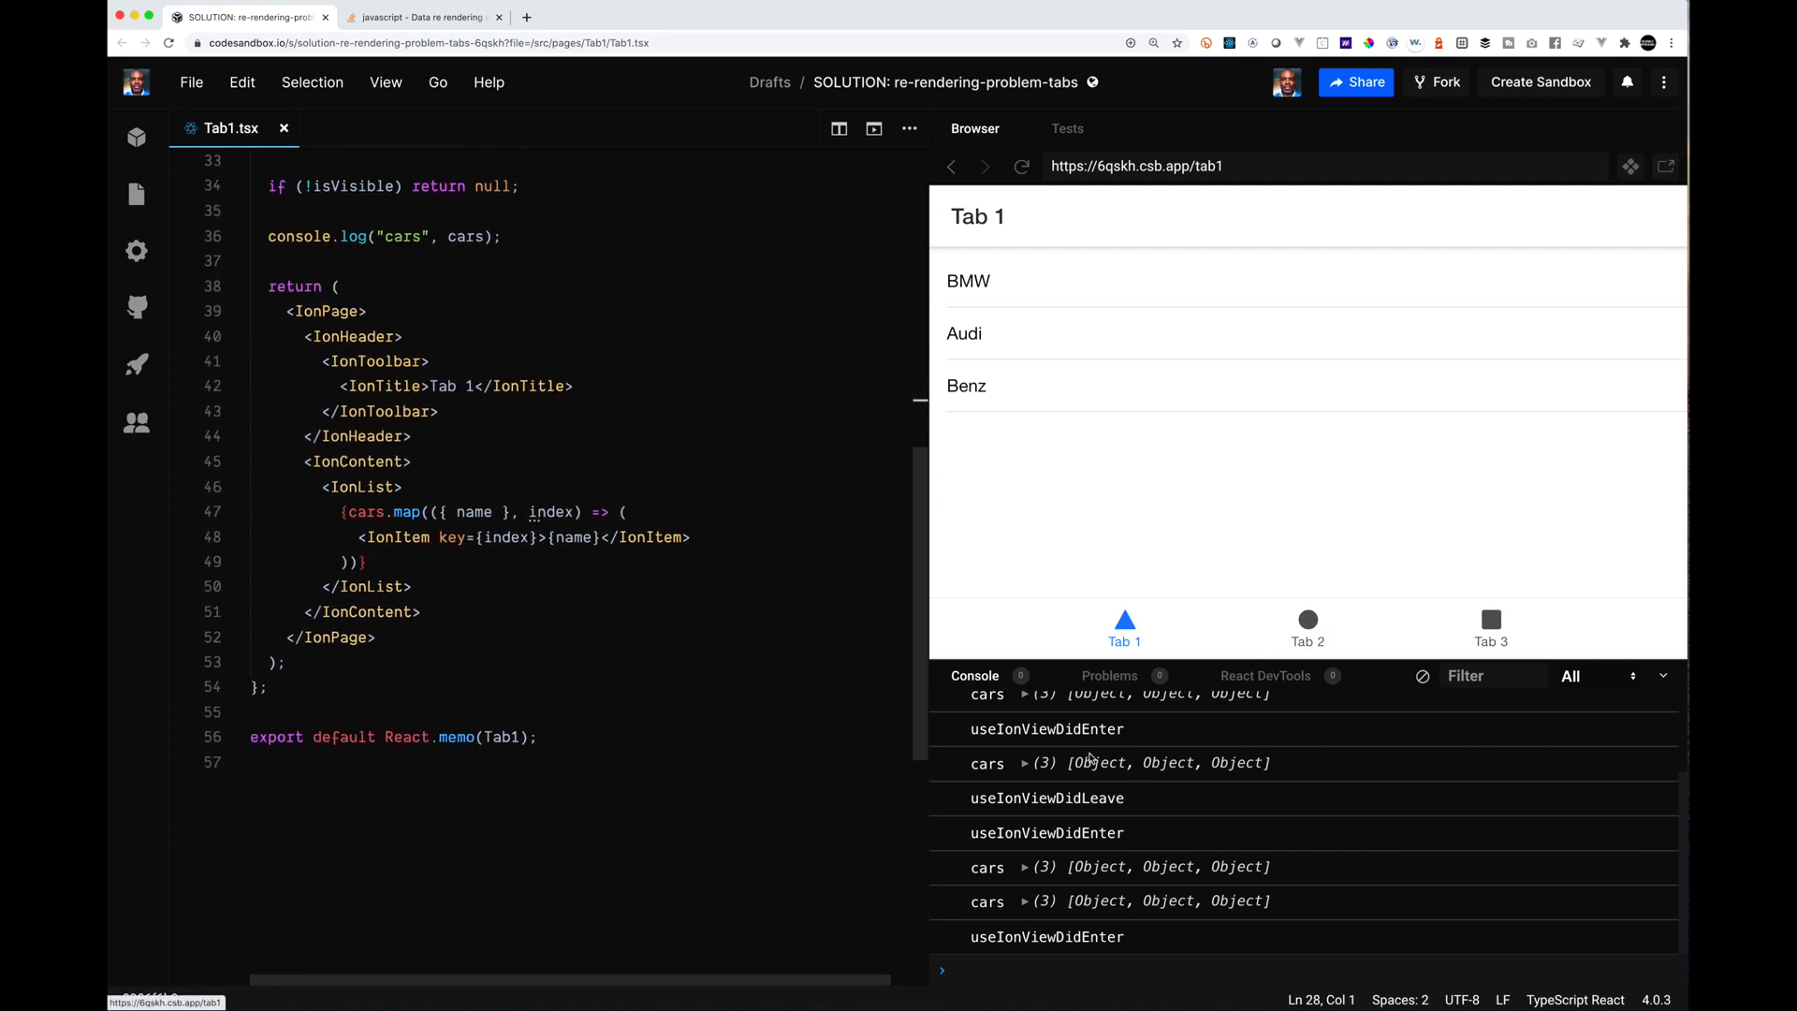
{"action": "triple_click", "coordinate": [461, 736]}
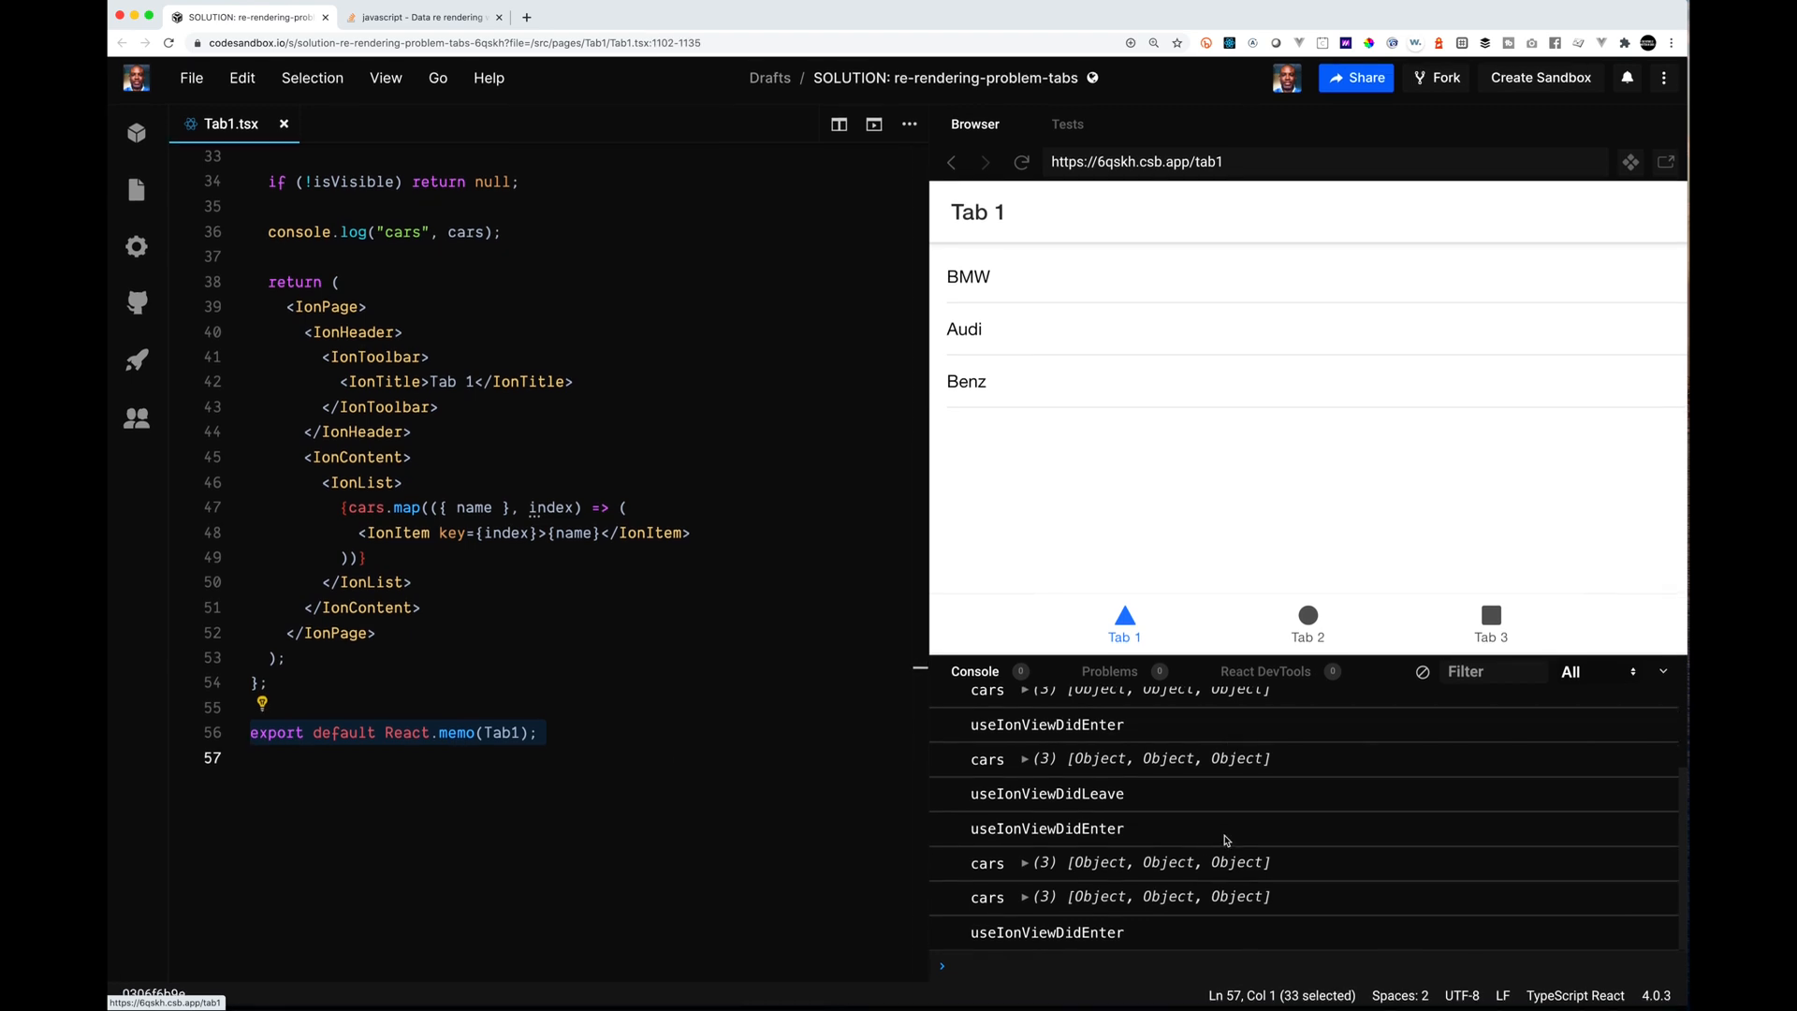
{"action": "left_click", "coordinate": [1421, 676]}
{"action": "scroll", "coordinate": [722, 409], "scroll_direction": "up", "scroll_amount": 3}
{"action": "scroll", "coordinate": [722, 409], "scroll_direction": "up", "scroll_amount": 3}
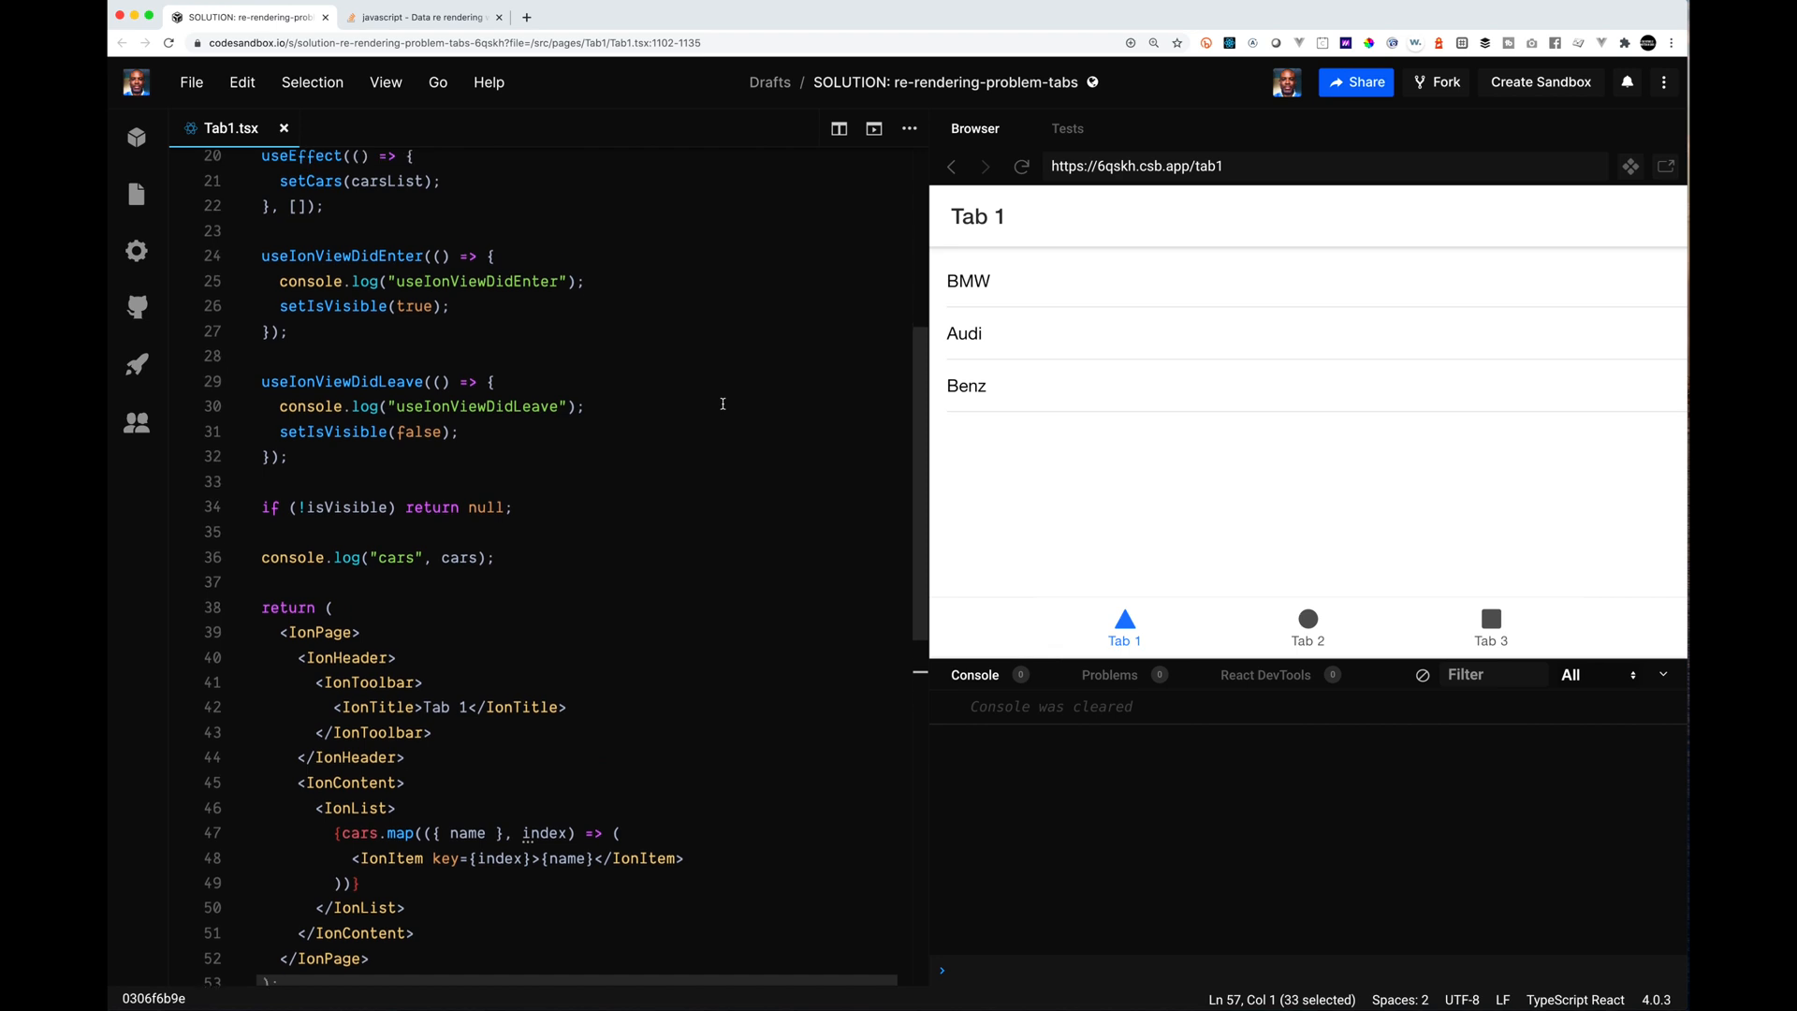
{"action": "scroll", "coordinate": [721, 409], "scroll_direction": "up", "scroll_amount": 3}
{"action": "scroll", "coordinate": [722, 409], "scroll_direction": "up", "scroll_amount": 3}
{"action": "scroll", "coordinate": [722, 404], "scroll_direction": "up", "scroll_amount": 3}
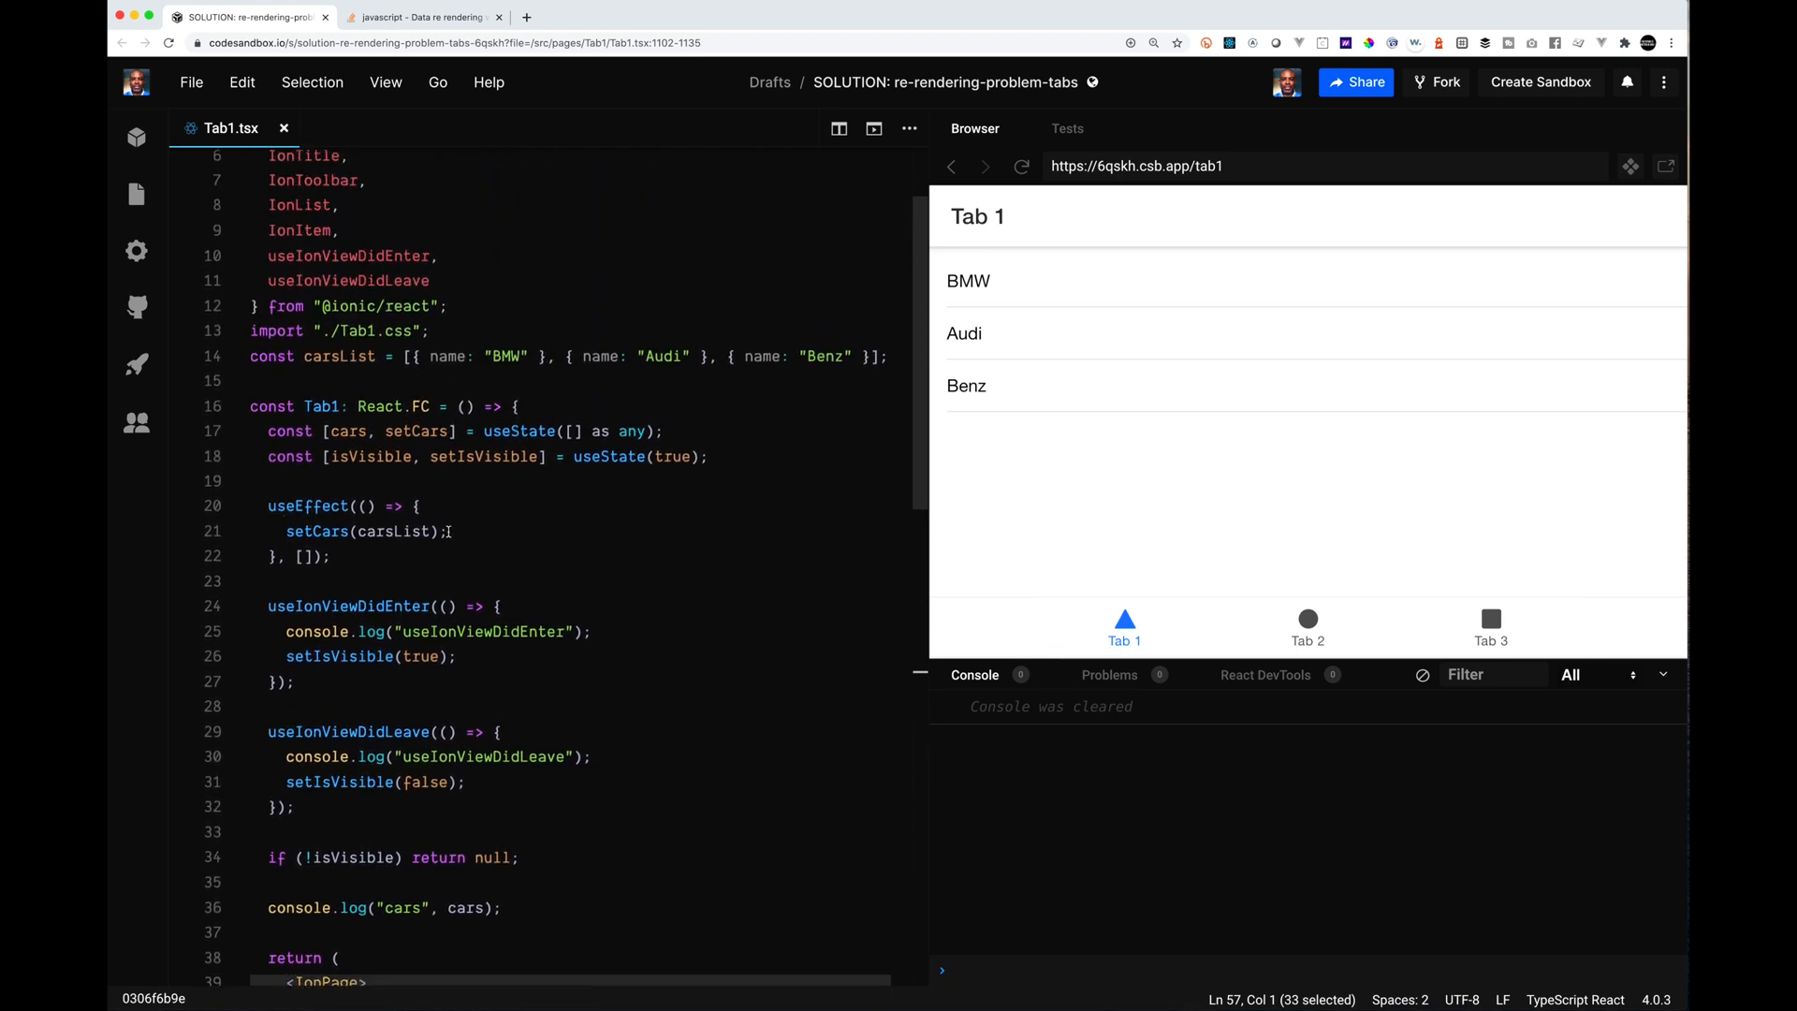
Step: Copy the useIonViewDidEnter log line into the useEffect after setCars(carsList)
{"action": "left_click", "coordinate": [446, 531]}
{"action": "left_click_drag", "start_coordinate": [593, 632], "coordinate": [200, 622]}
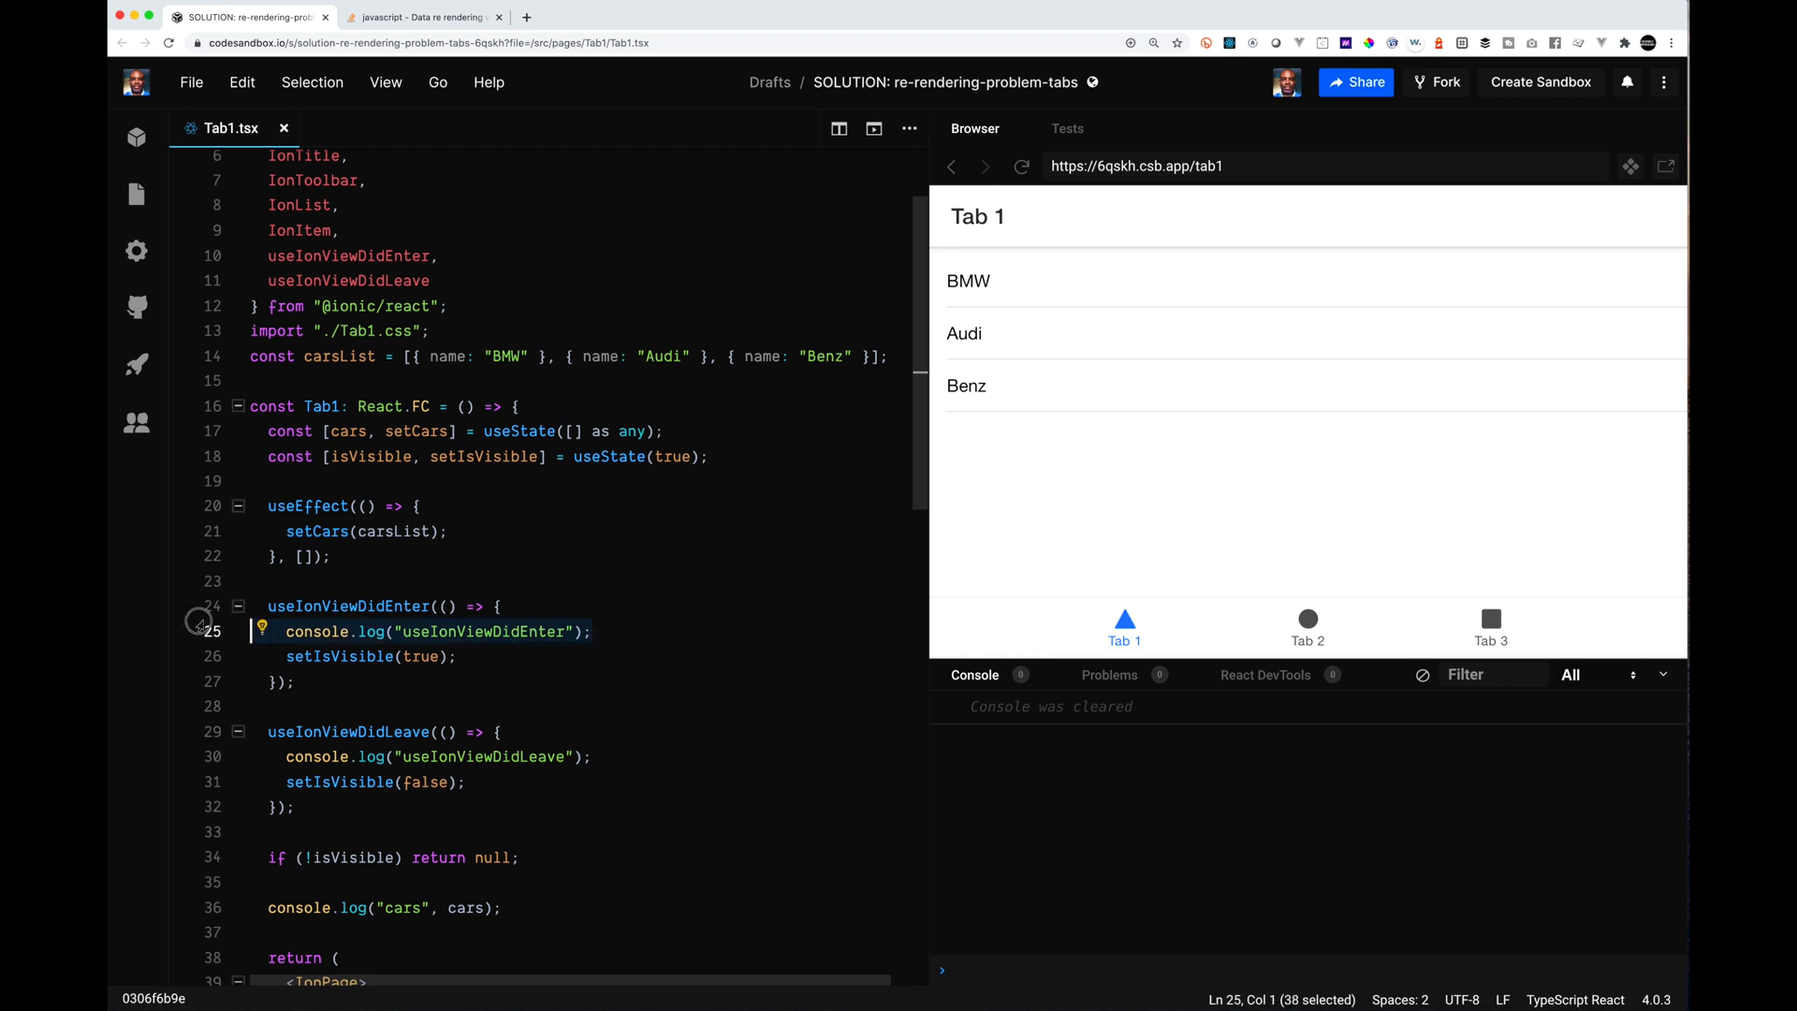
{"action": "key", "text": "super+c"}
{"action": "left_click", "coordinate": [516, 532]}
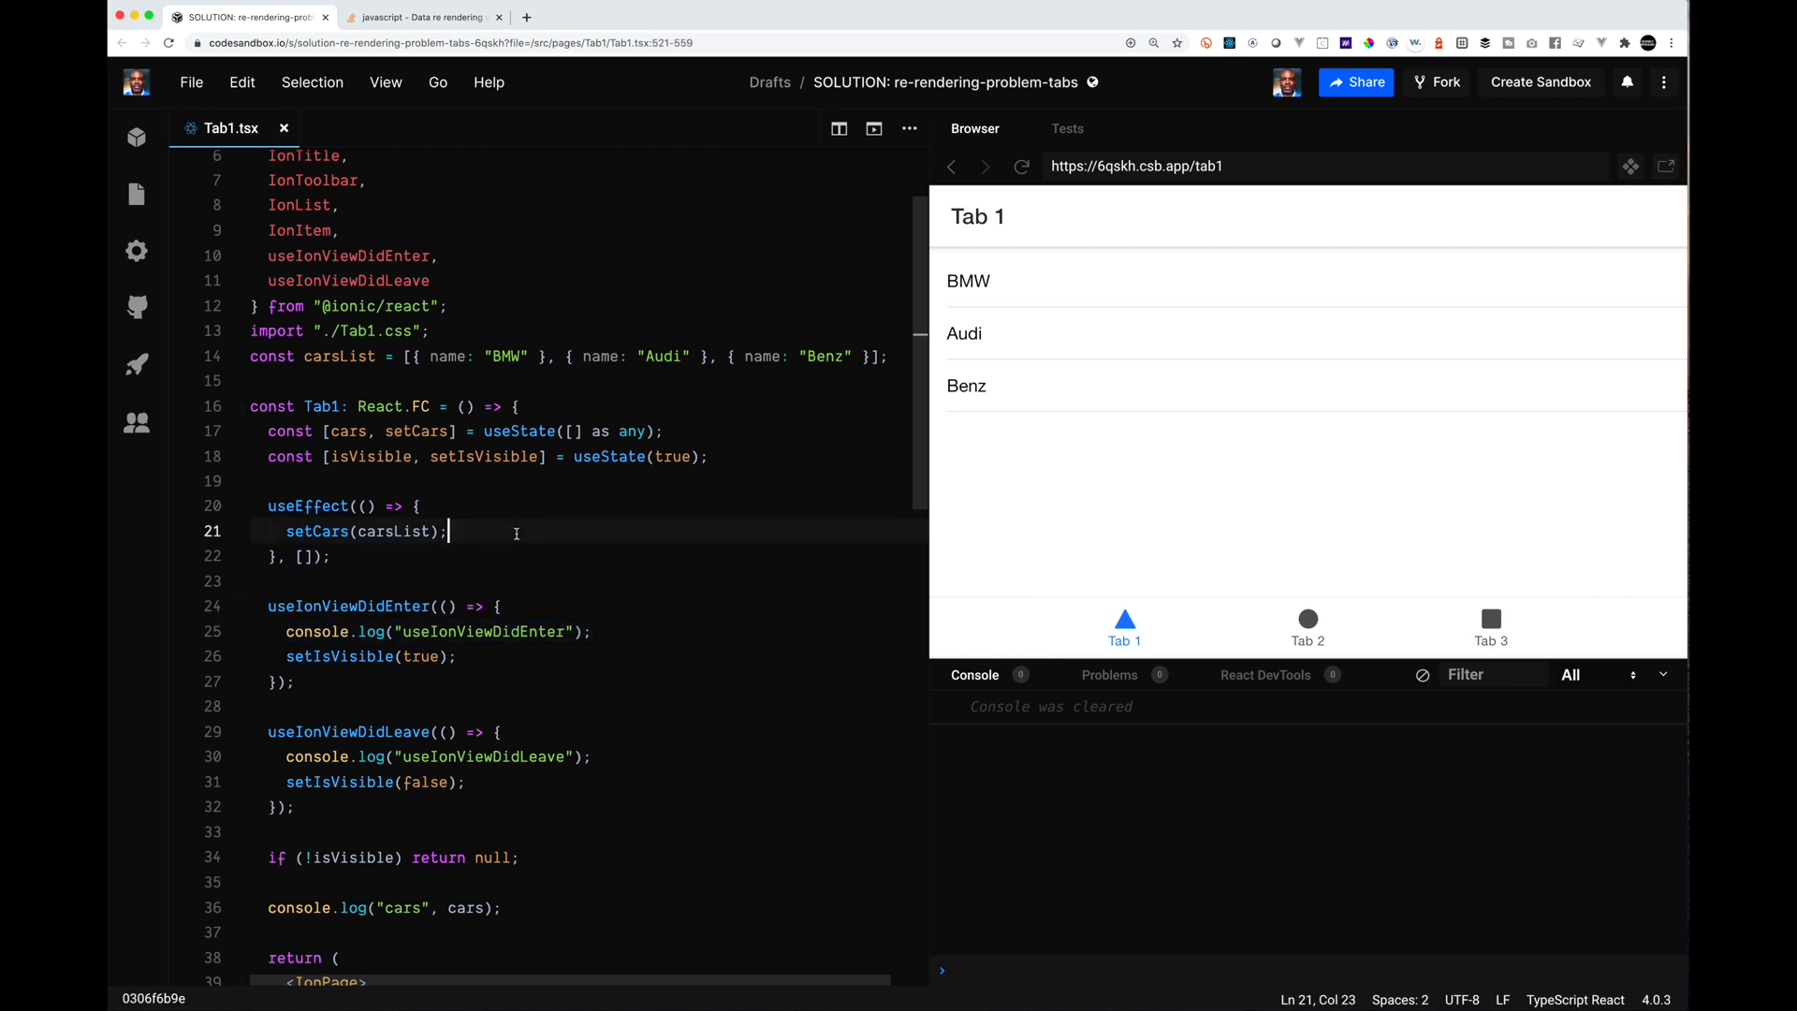
{"action": "key", "text": "Return"}
{"action": "key", "text": "super+v"}
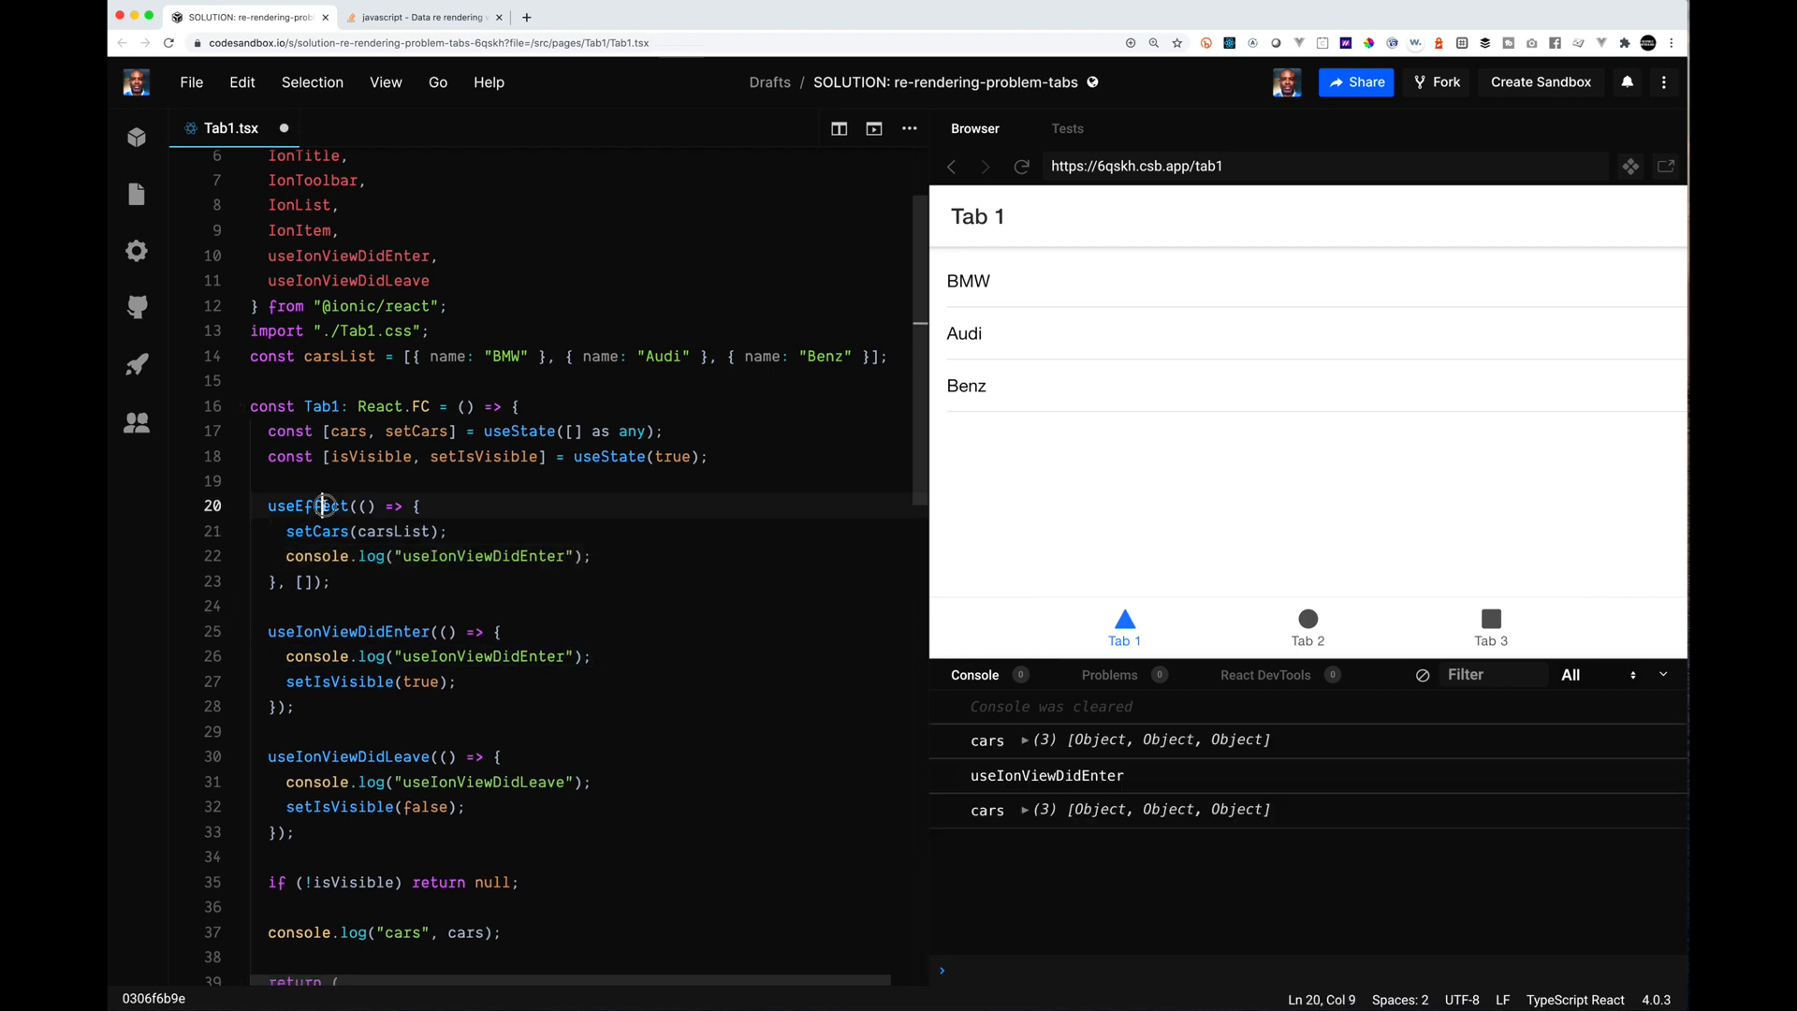
Step: Change the copied log message to "useEffect" and save Tab1.tsx
{"action": "double_click", "coordinate": [321, 506]}
{"action": "key", "text": "super+c"}
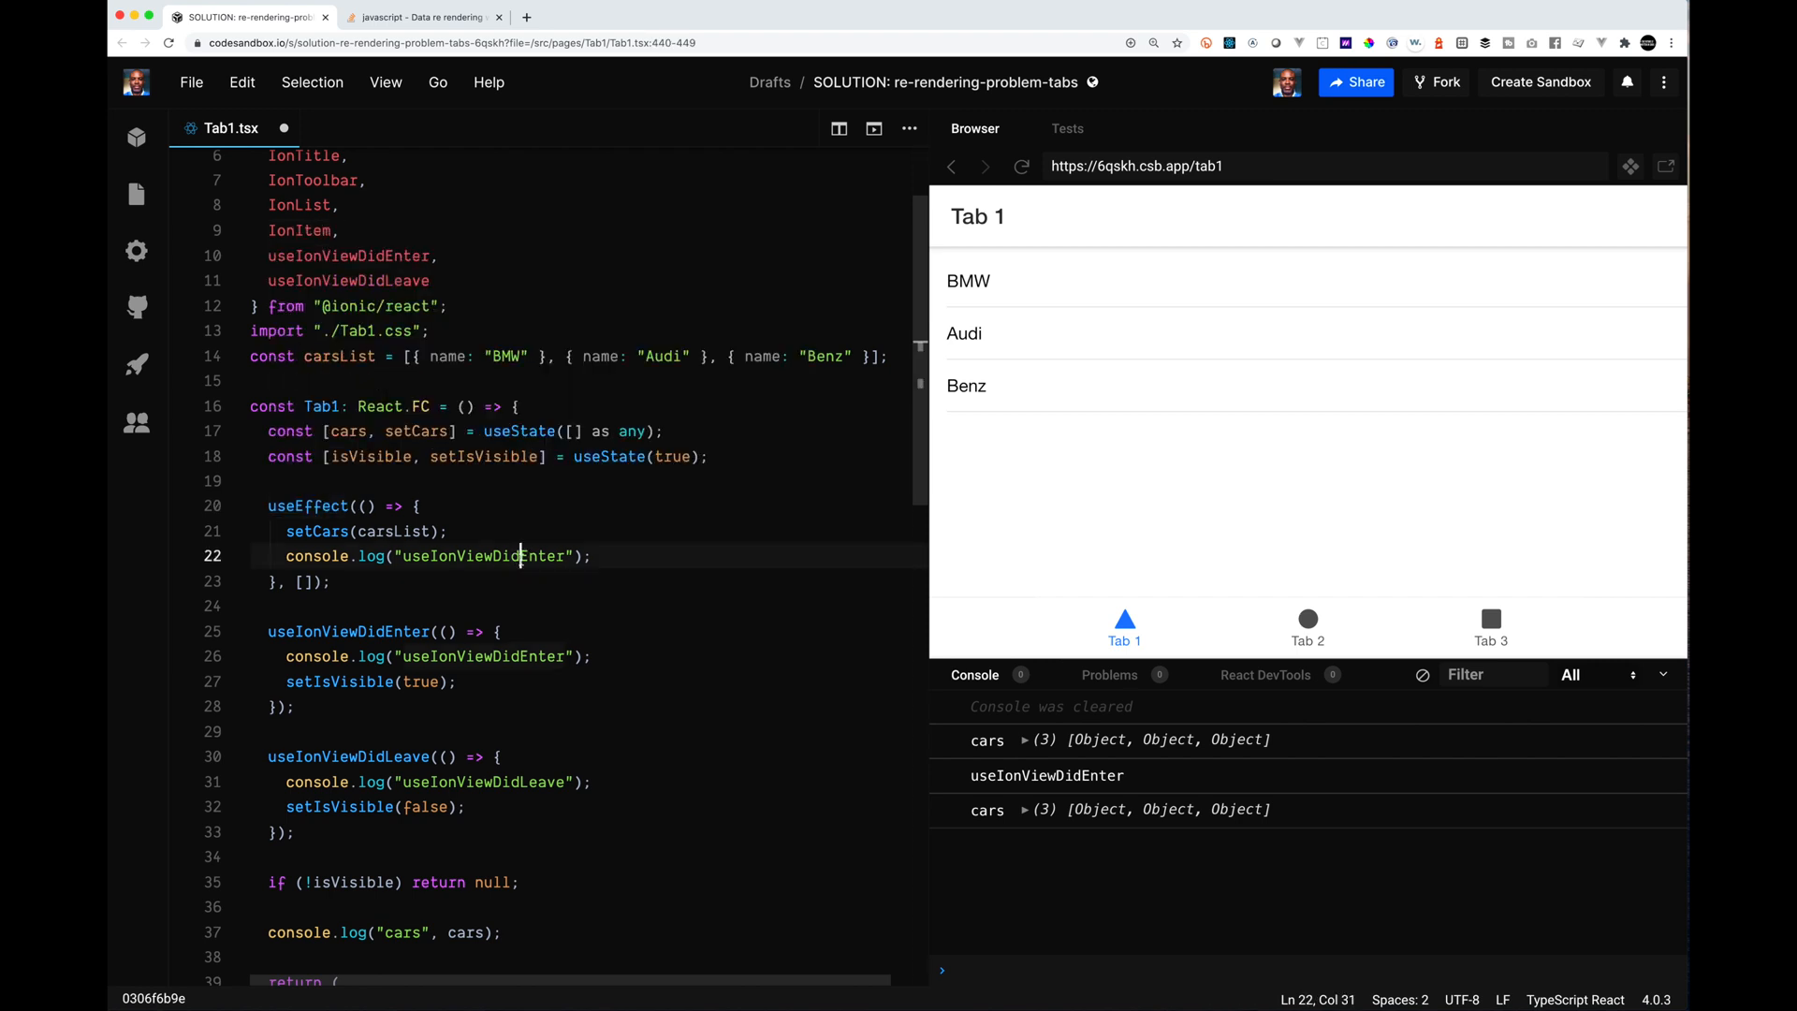
{"action": "double_click", "coordinate": [484, 556]}
{"action": "key", "text": "super+v"}
{"action": "left_click", "coordinate": [463, 532]}
{"action": "key", "text": "super+s"}
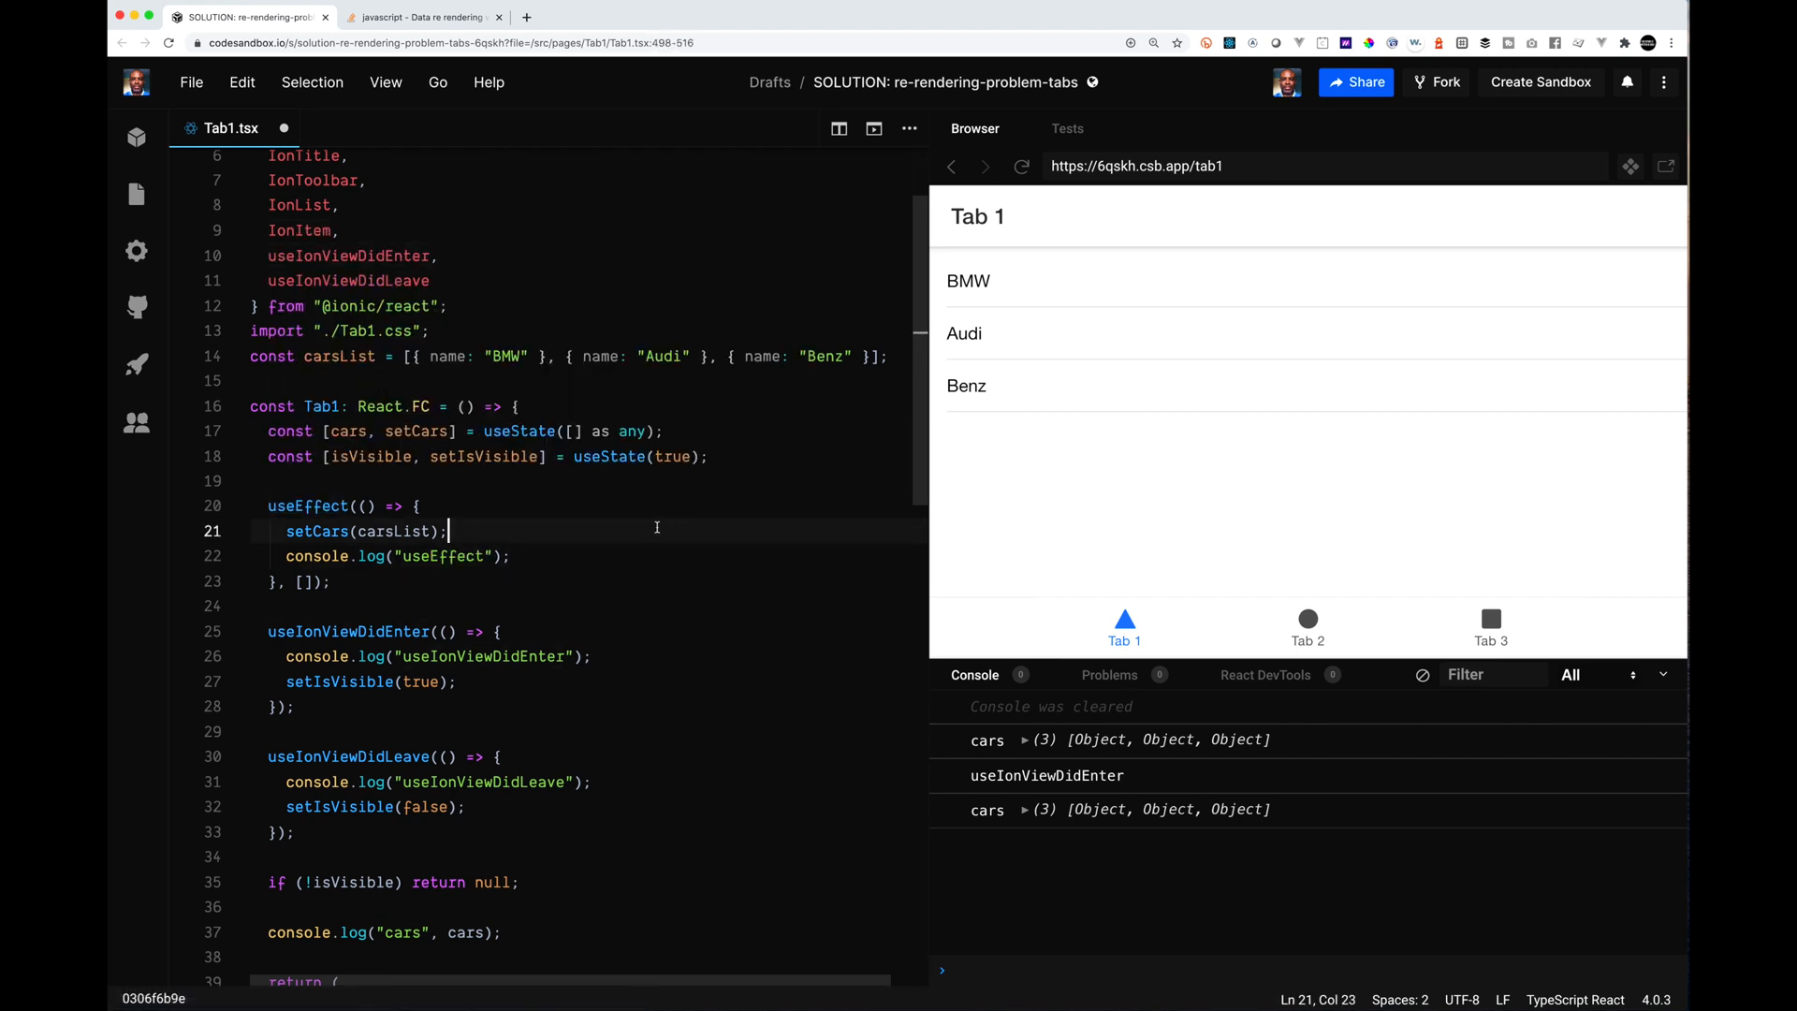
Step: Clear the console, reload the preview, switch through Tab 2 and Tab 3 and return to Tab 1 to check useEffect logs once
{"action": "left_click", "coordinate": [1422, 674]}
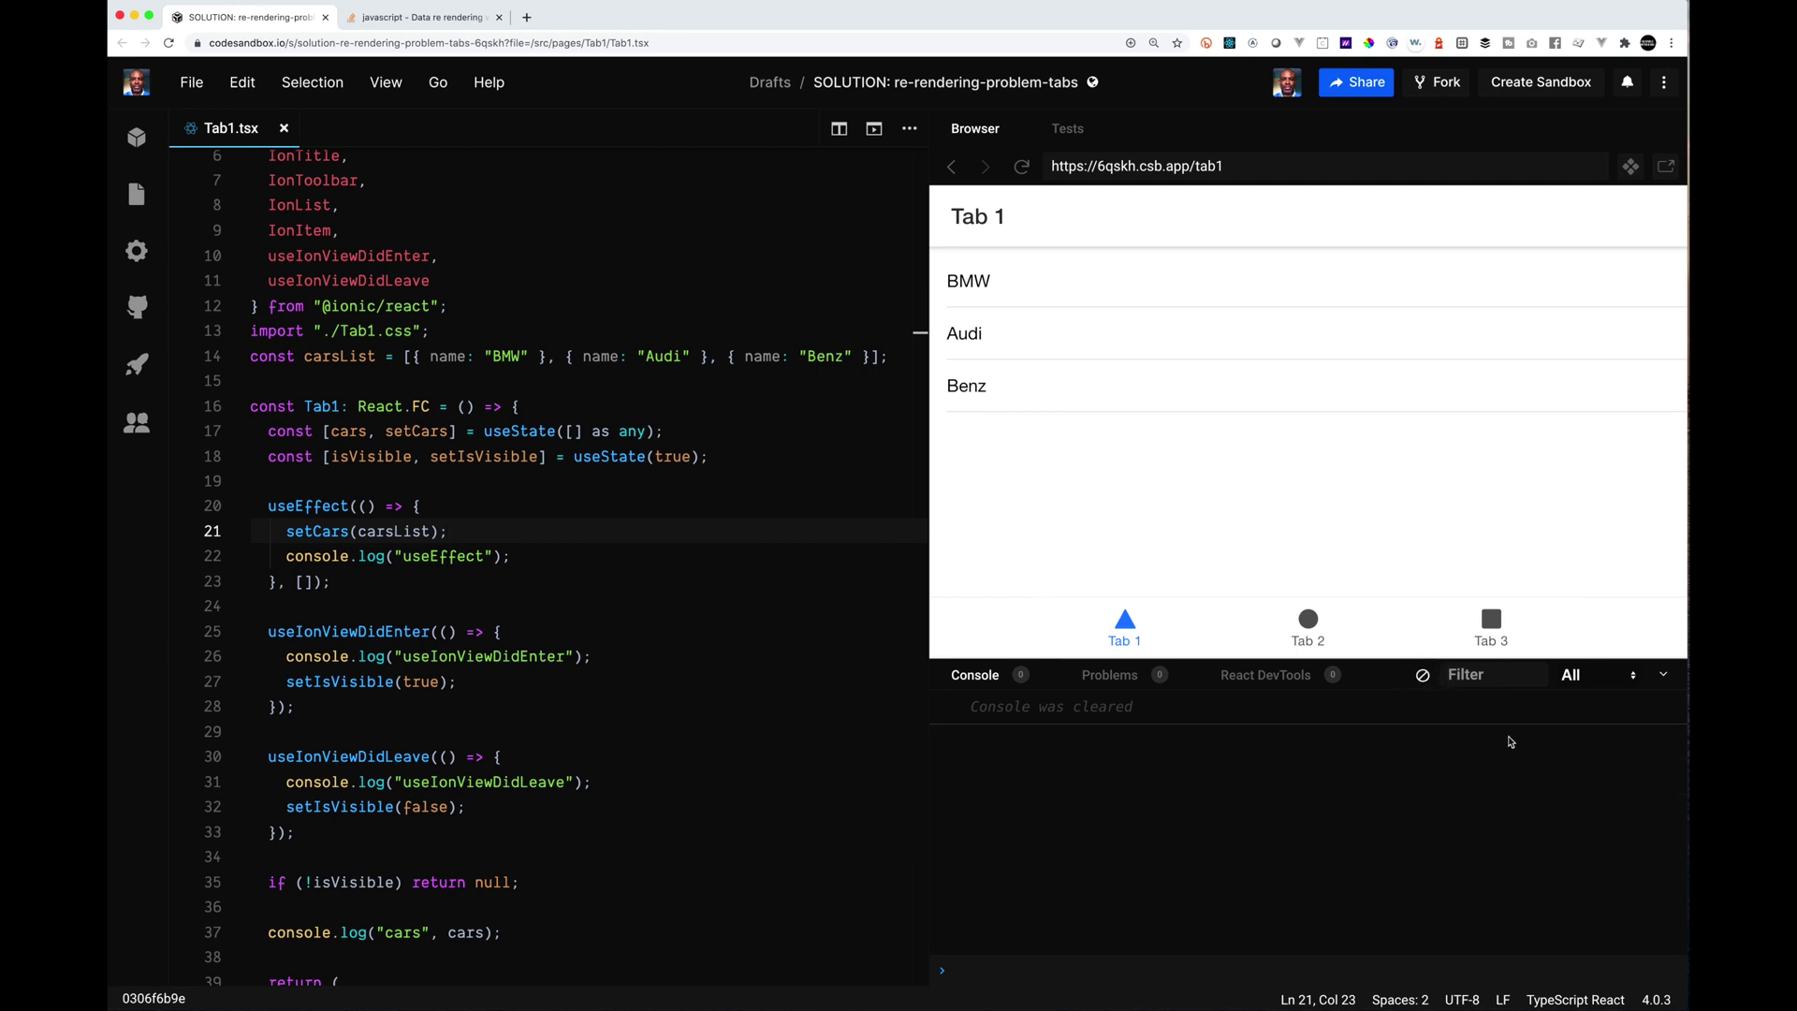
{"action": "left_click", "coordinate": [1024, 165]}
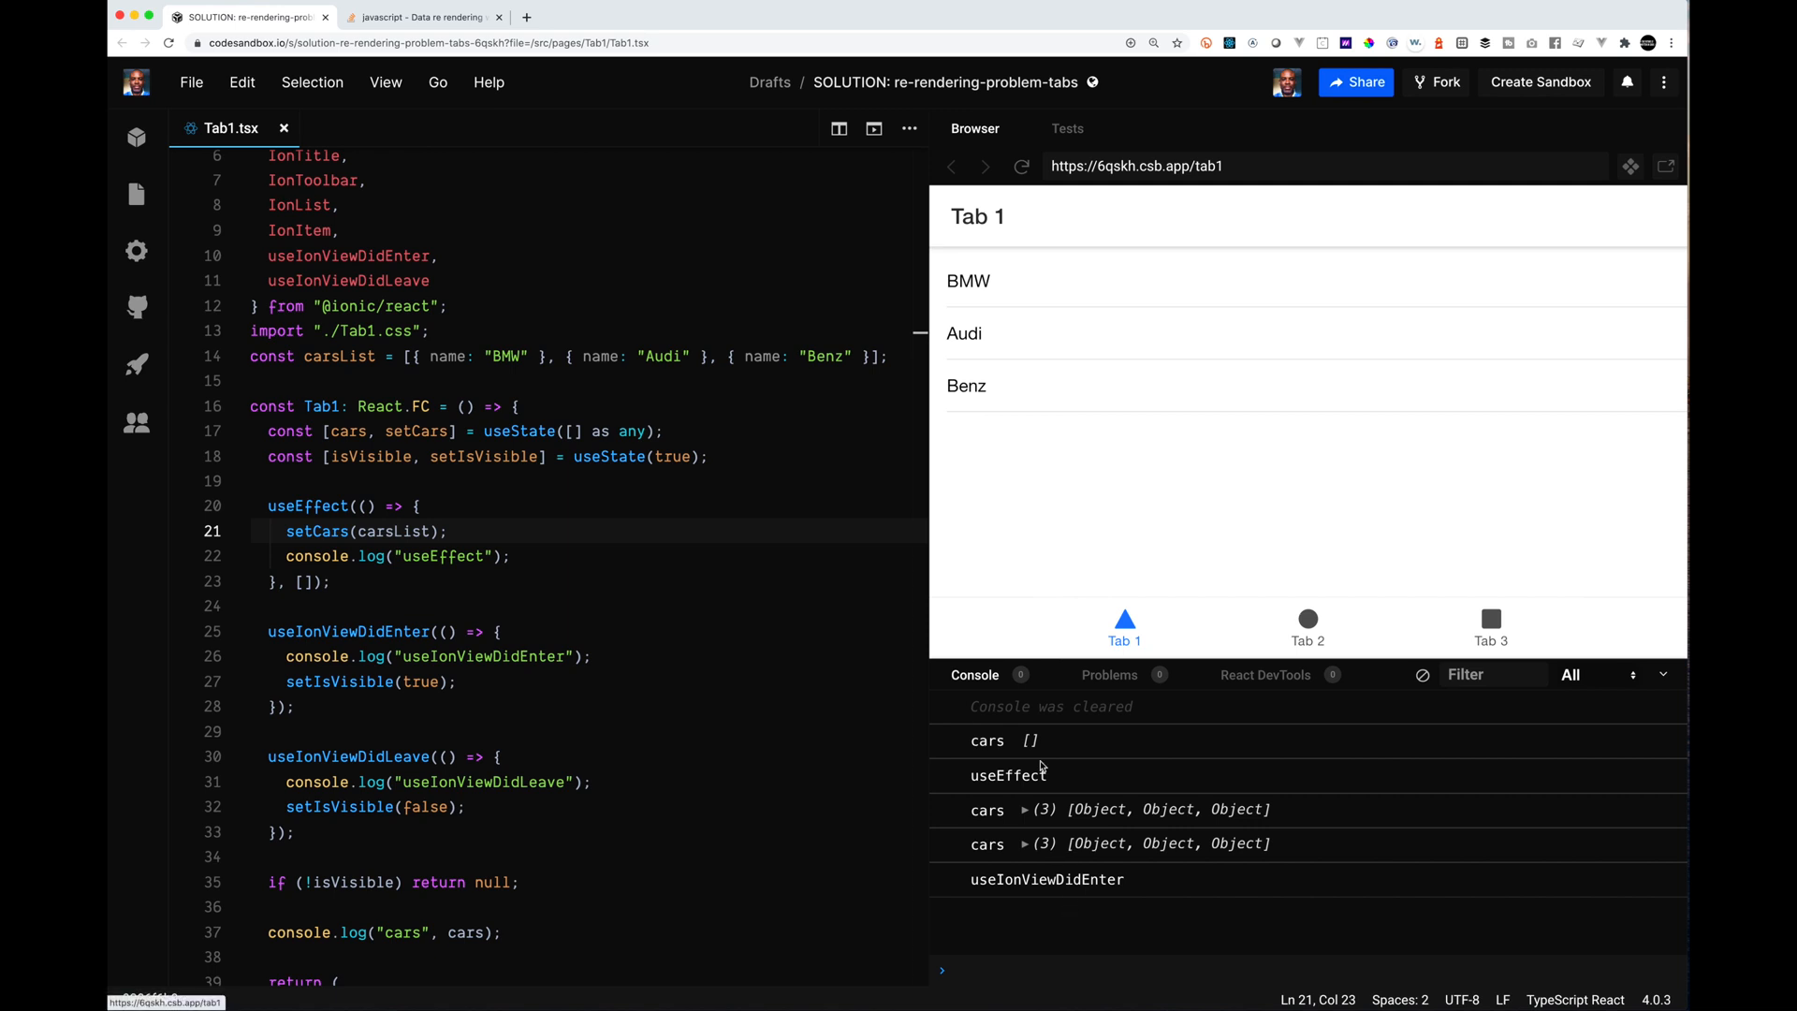
{"action": "left_click", "coordinate": [1298, 629]}
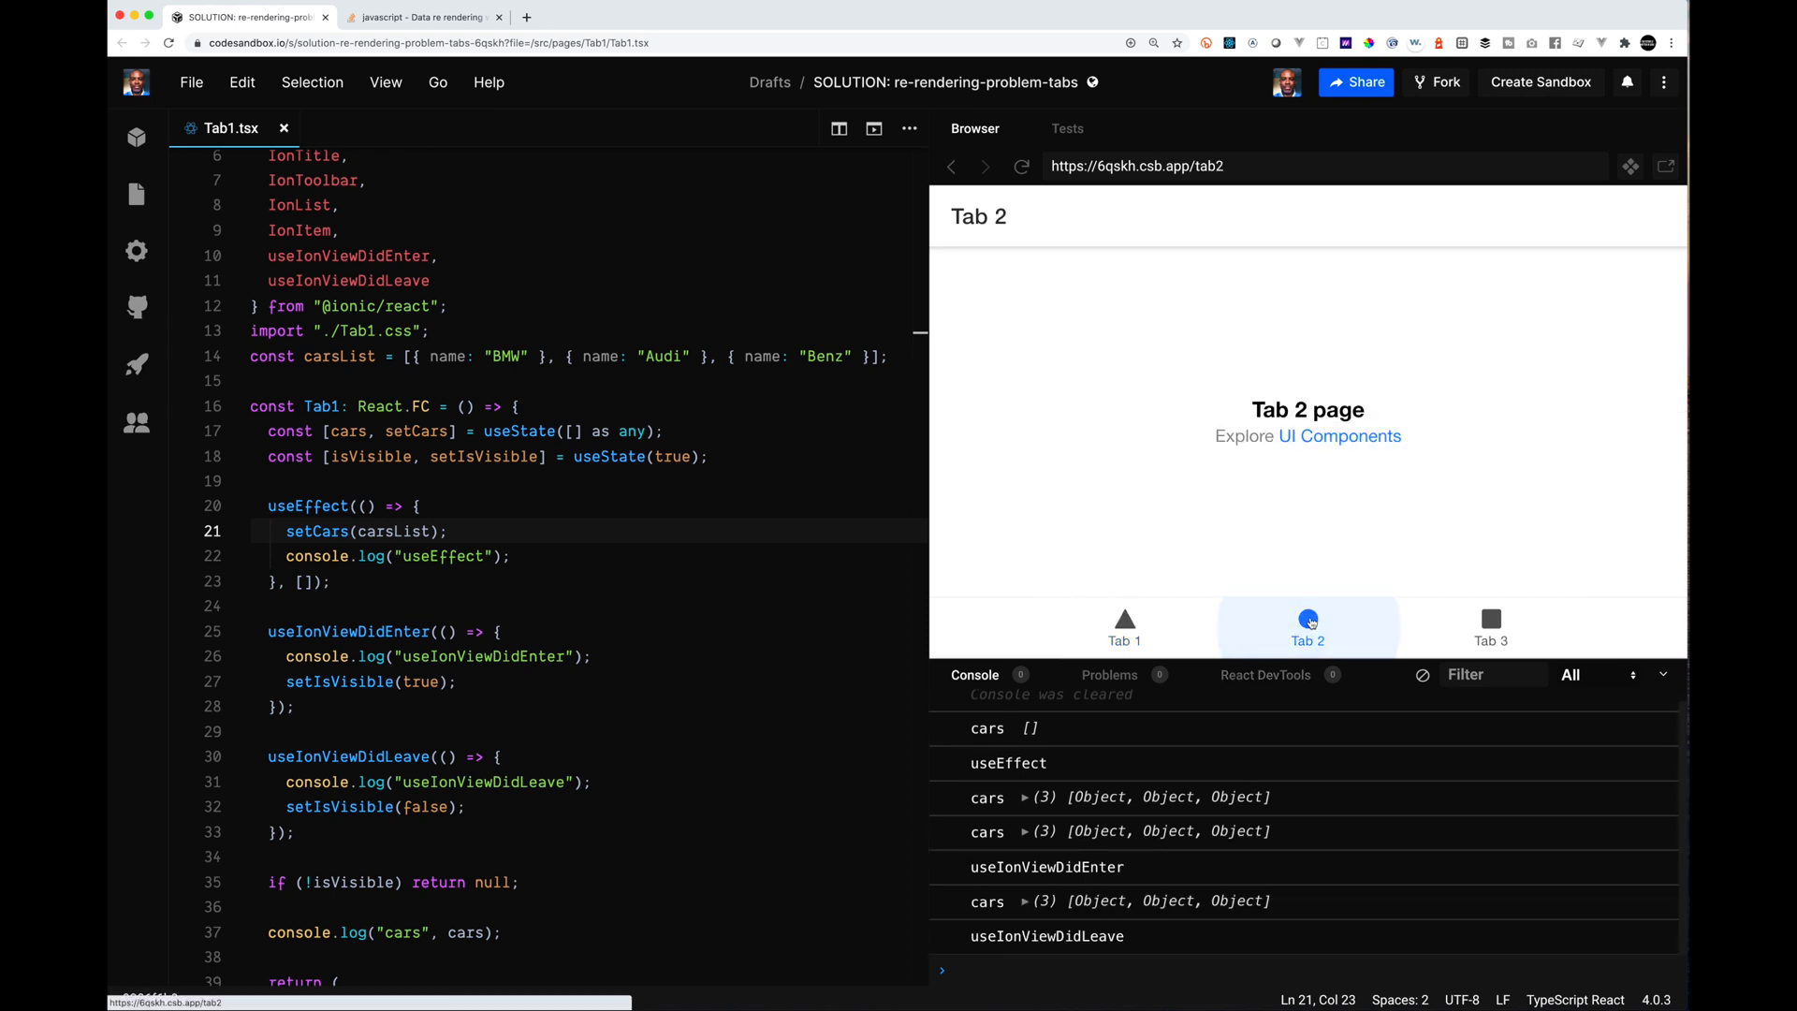
{"action": "left_click", "coordinate": [1490, 627]}
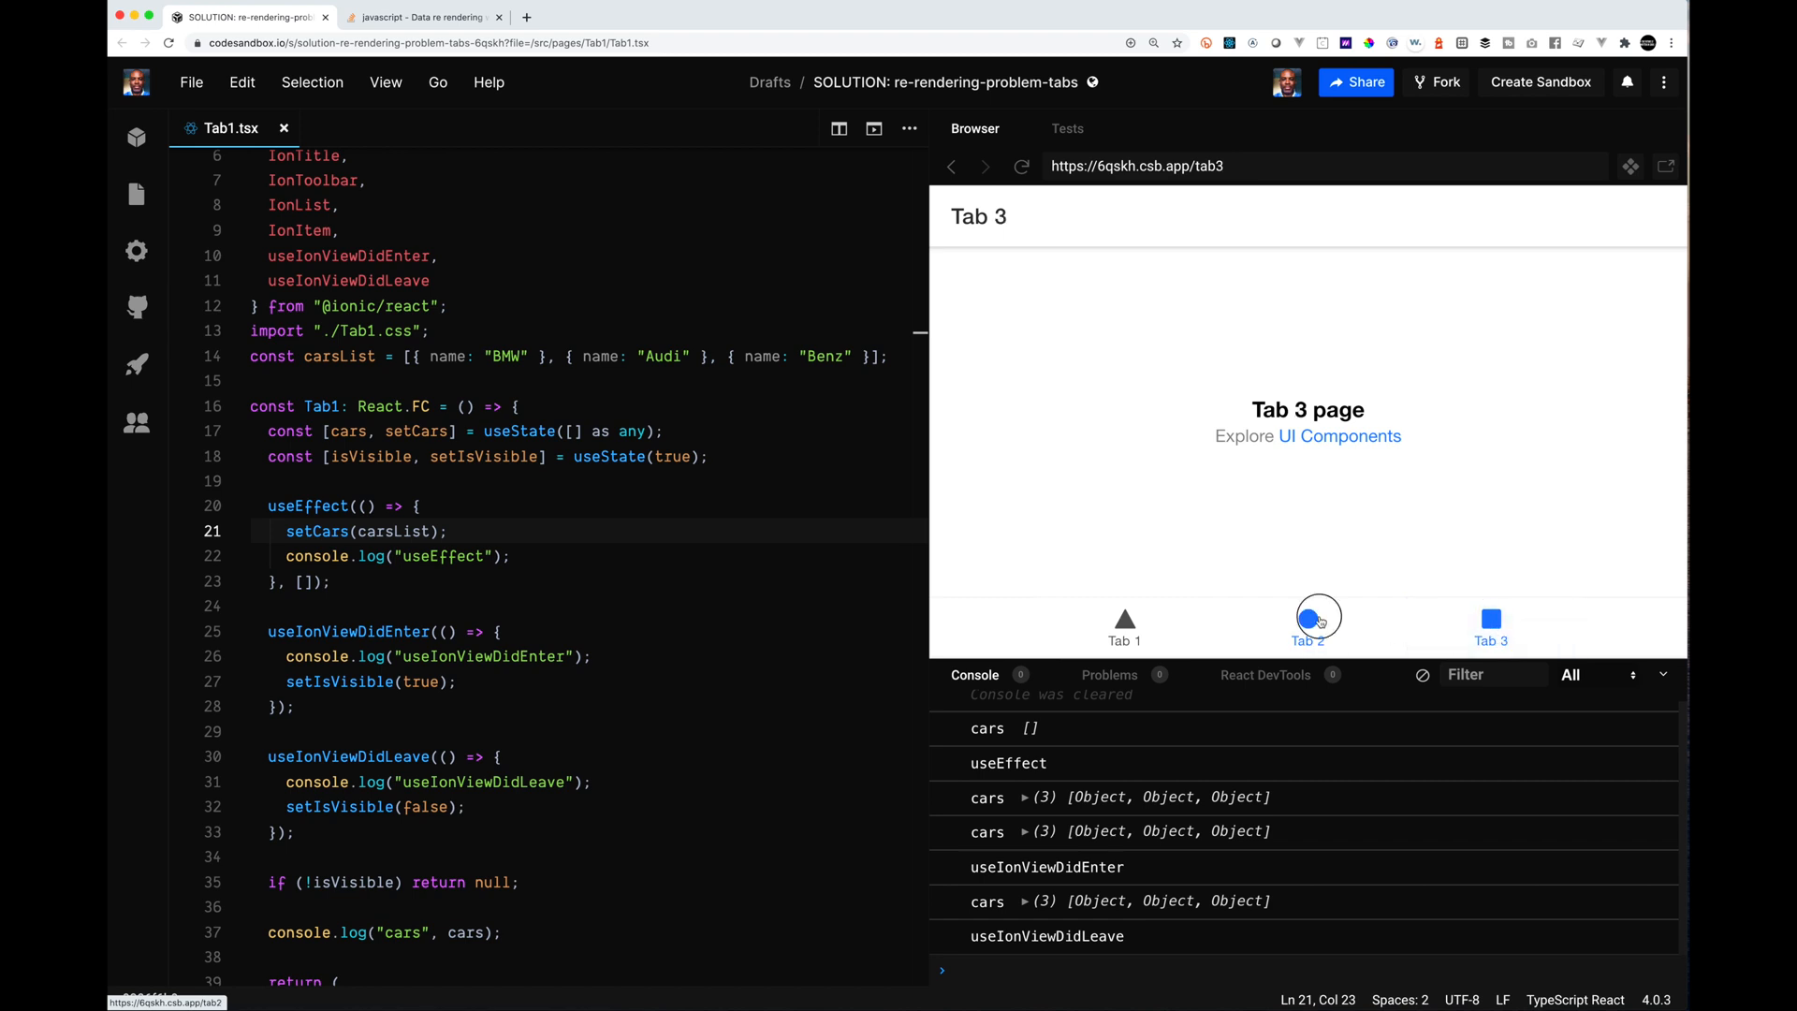
{"action": "left_click", "coordinate": [1306, 627]}
{"action": "left_click", "coordinate": [1474, 626]}
{"action": "left_click", "coordinate": [1307, 626]}
{"action": "left_click", "coordinate": [1492, 626]}
{"action": "left_click", "coordinate": [1125, 626]}
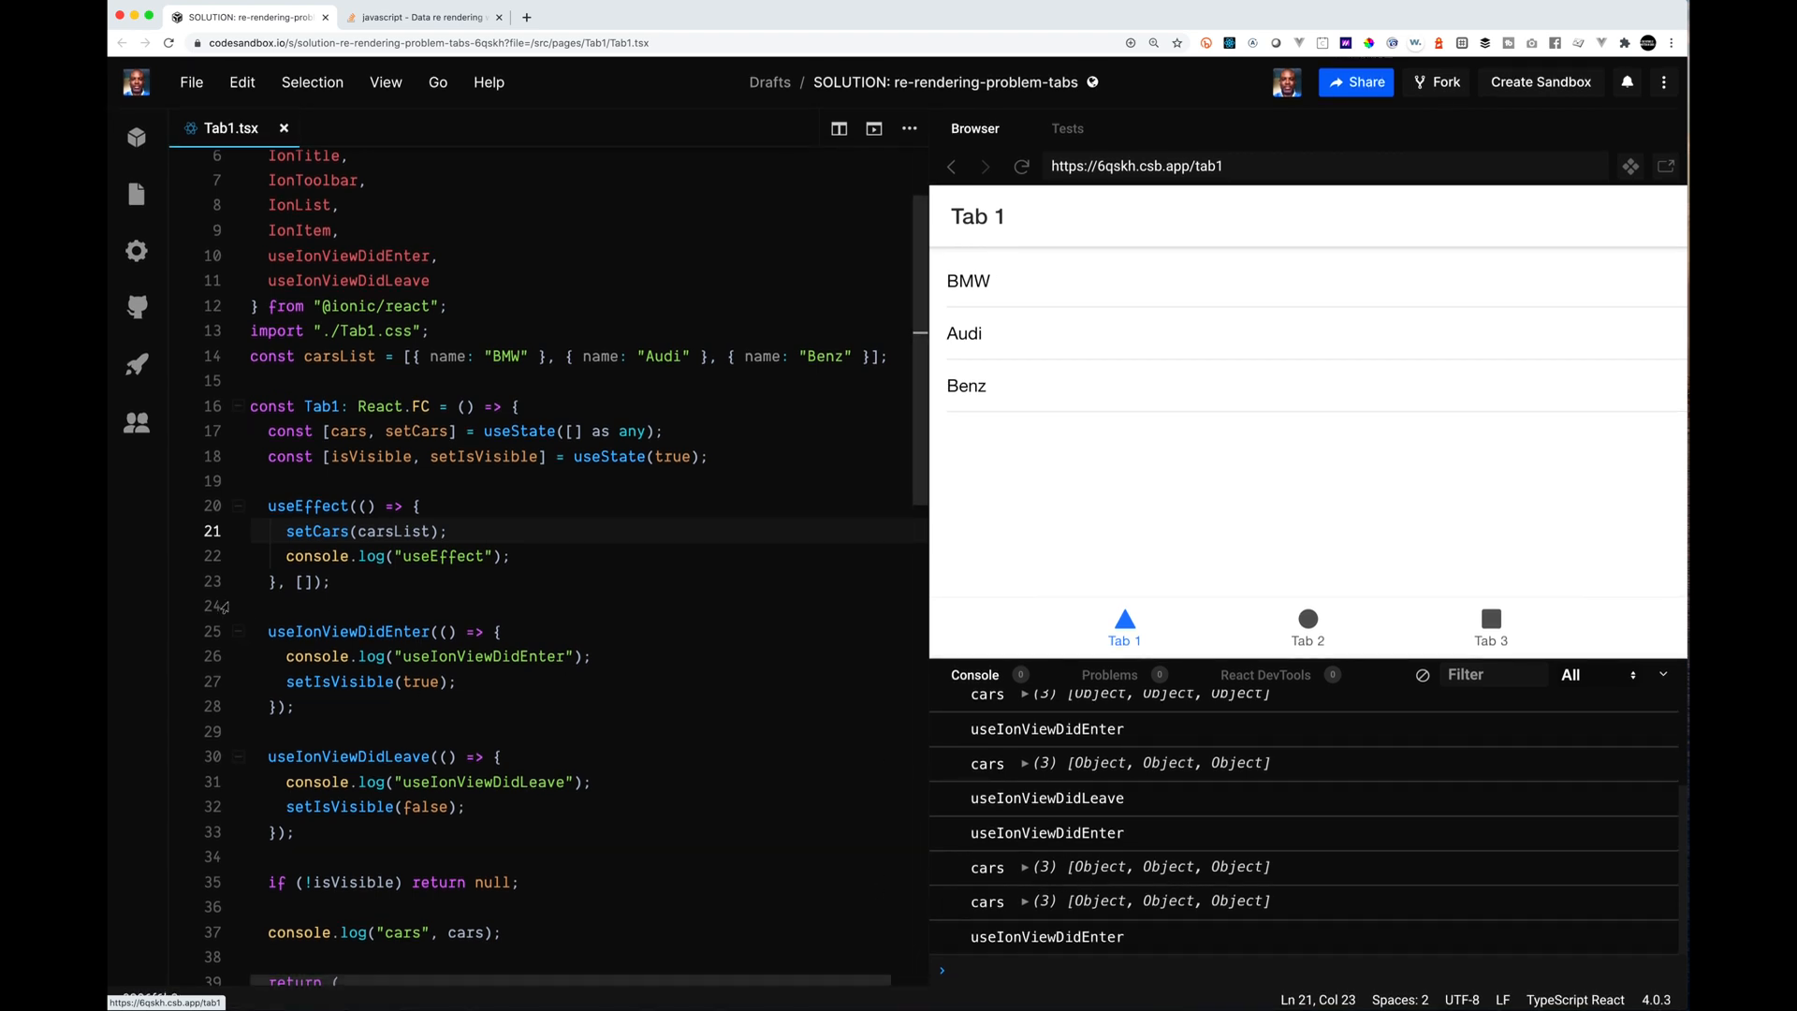
{"action": "mouse_move", "coordinate": [299, 506]}
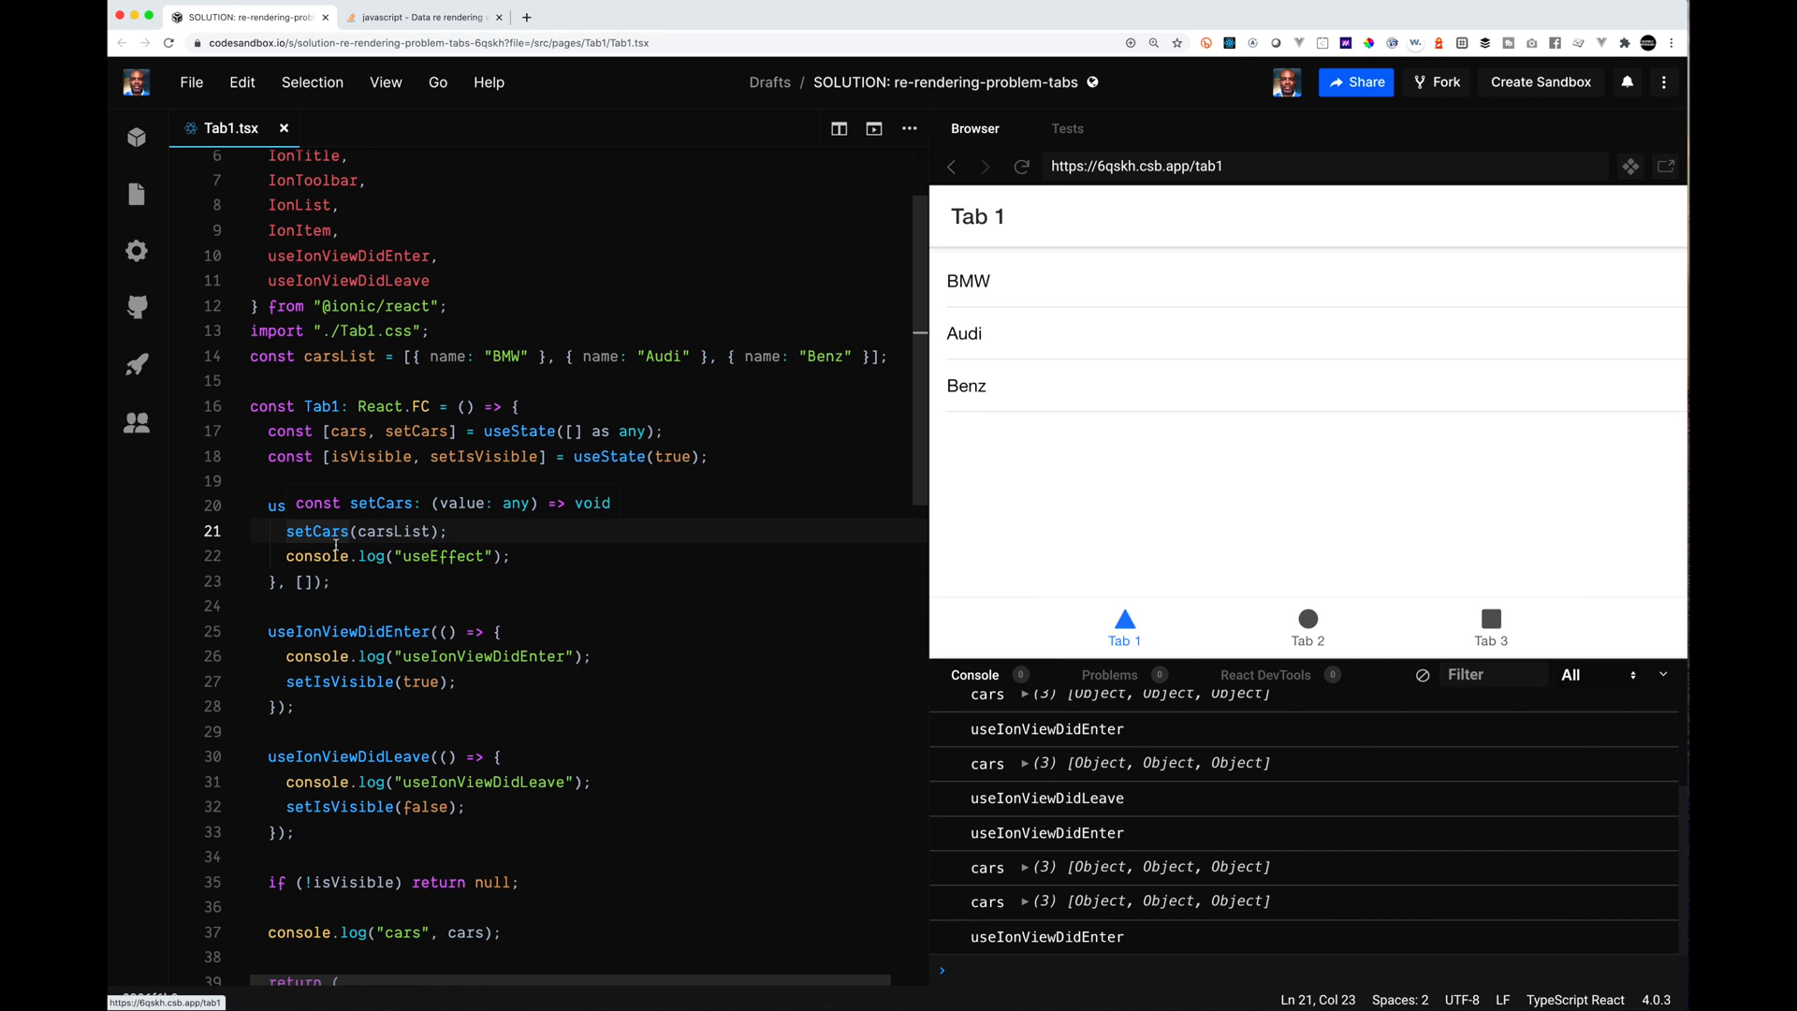
{"action": "left_click_drag", "start_coordinate": [332, 581], "coordinate": [179, 516]}
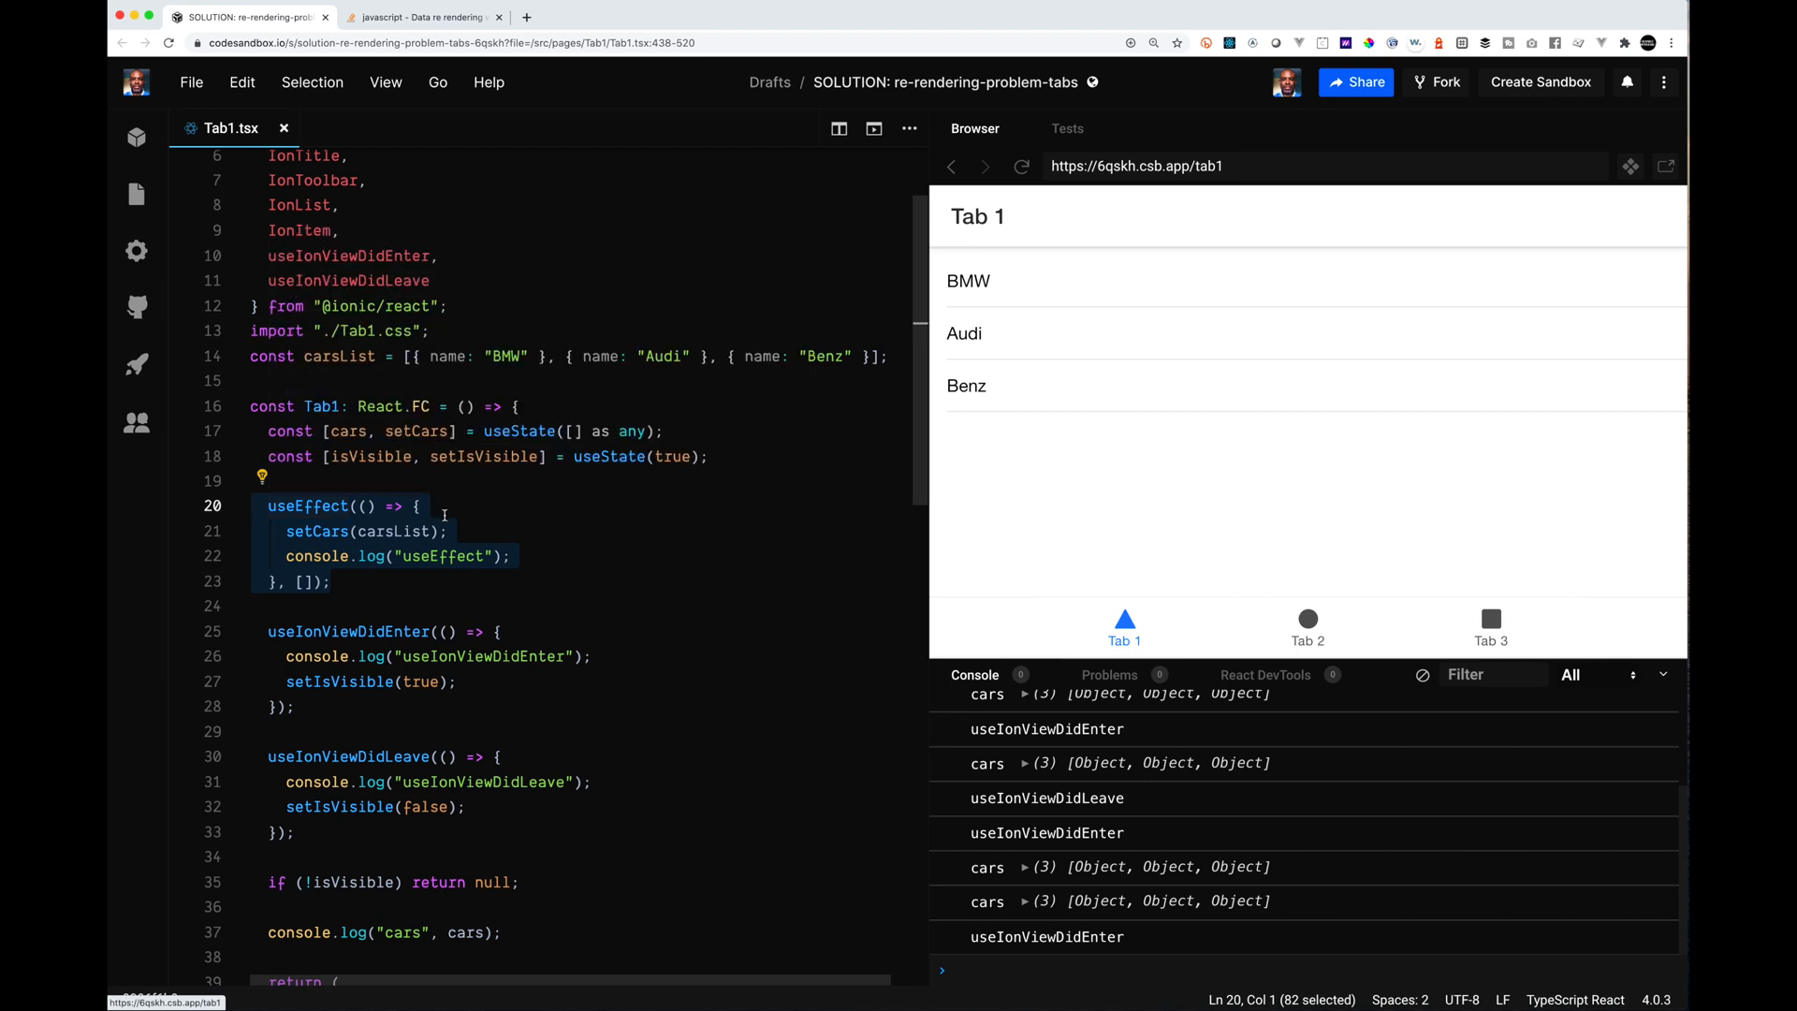
{"action": "left_click", "coordinate": [405, 556]}
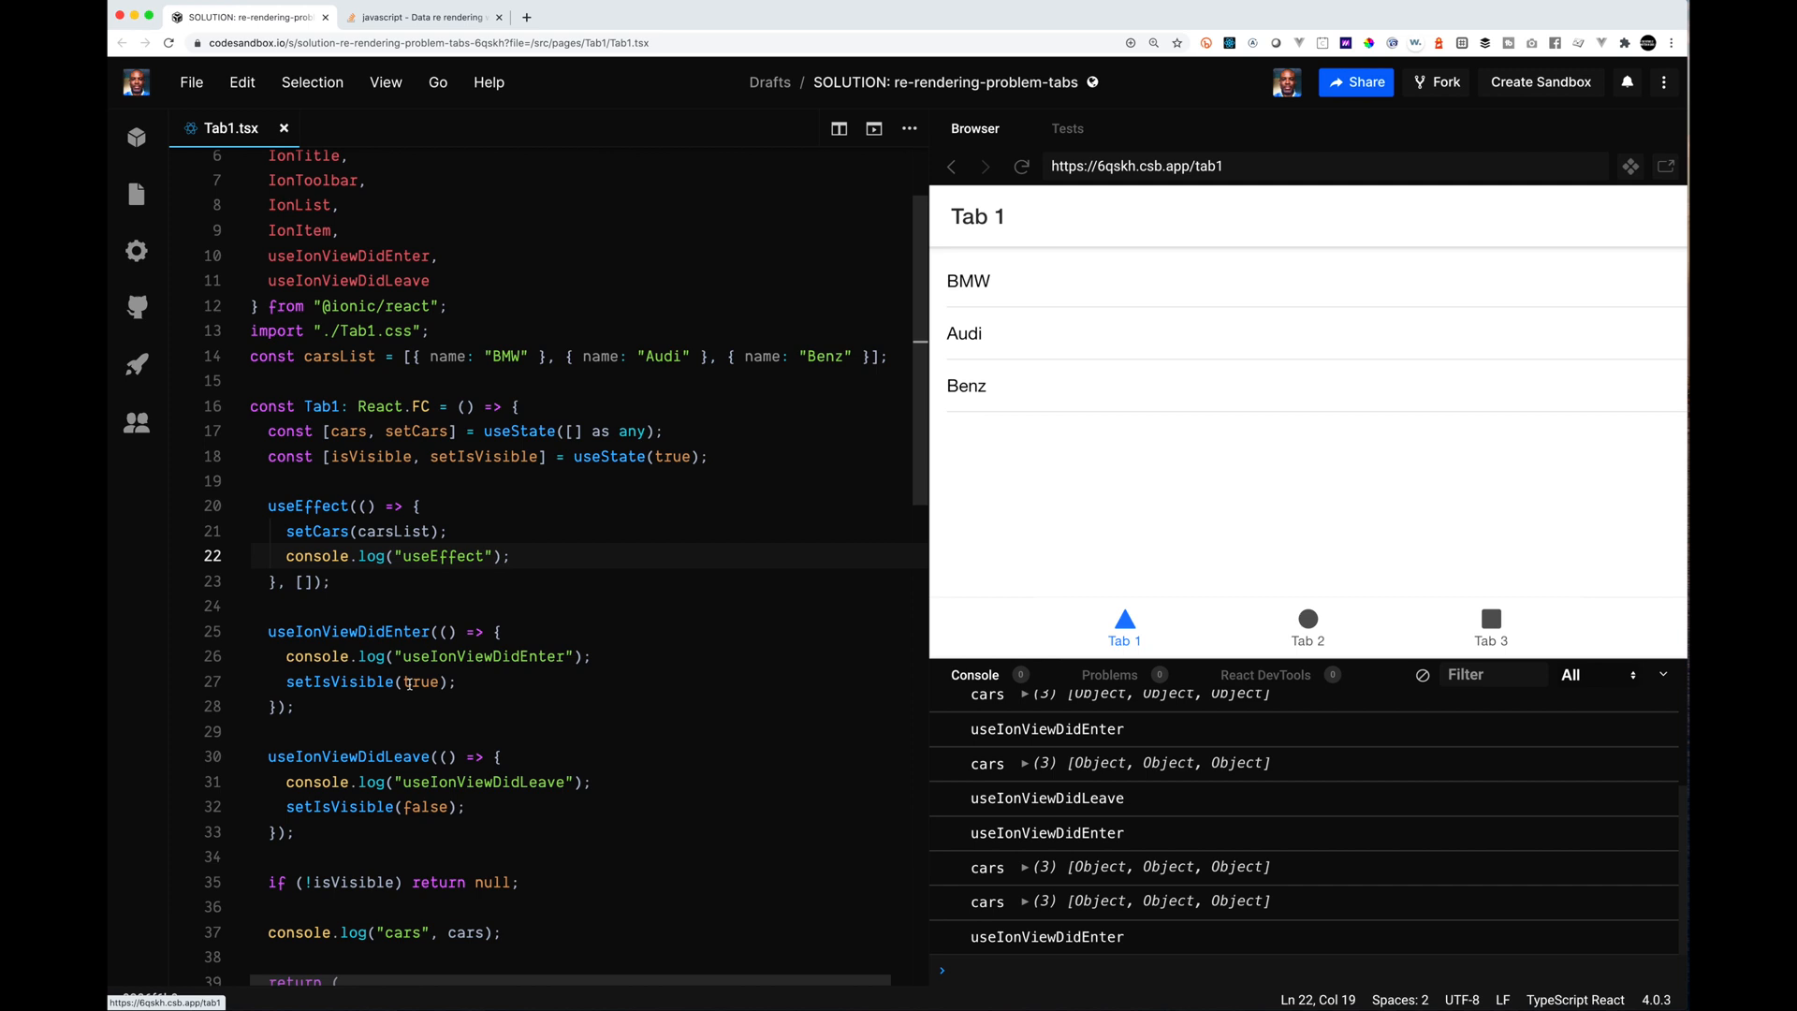
{"action": "scroll", "coordinate": [422, 684], "scroll_direction": "down", "scroll_amount": 3}
{"action": "scroll", "coordinate": [450, 684], "scroll_direction": "down", "scroll_amount": 3}
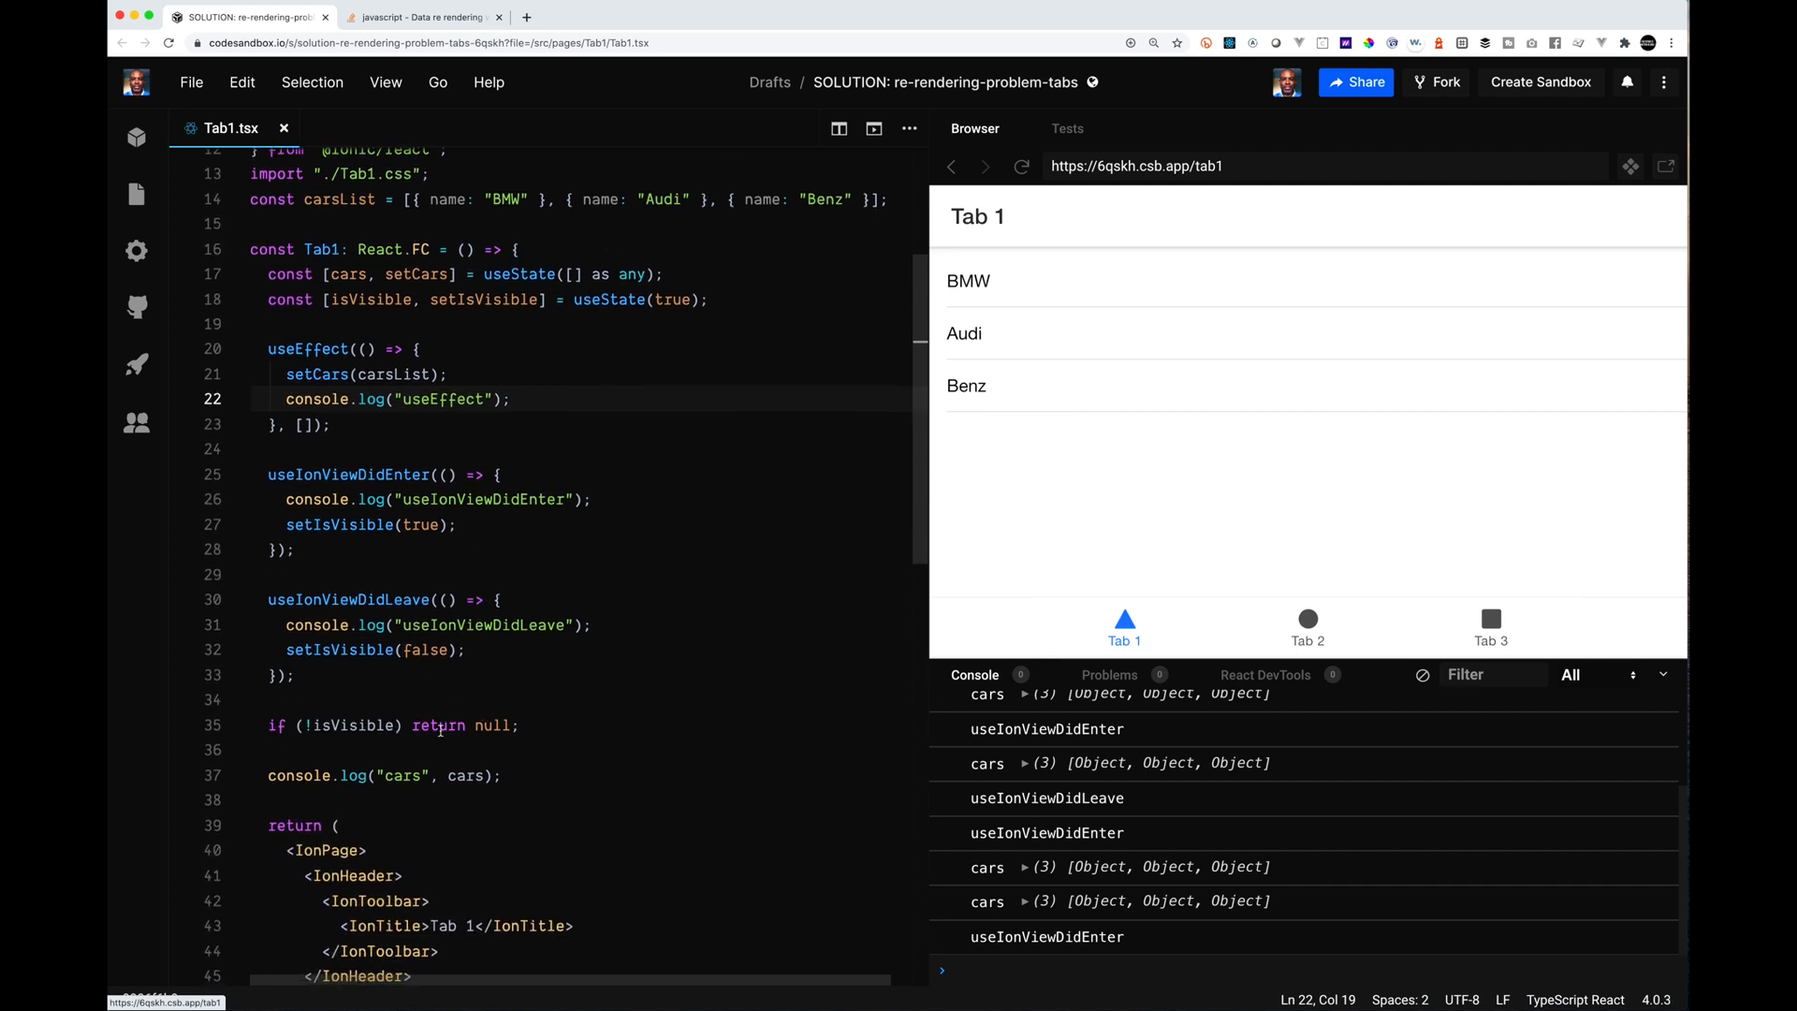
{"action": "scroll", "coordinate": [441, 729], "scroll_direction": "down", "scroll_amount": 3}
{"action": "scroll", "coordinate": [422, 673], "scroll_direction": "down", "scroll_amount": 3}
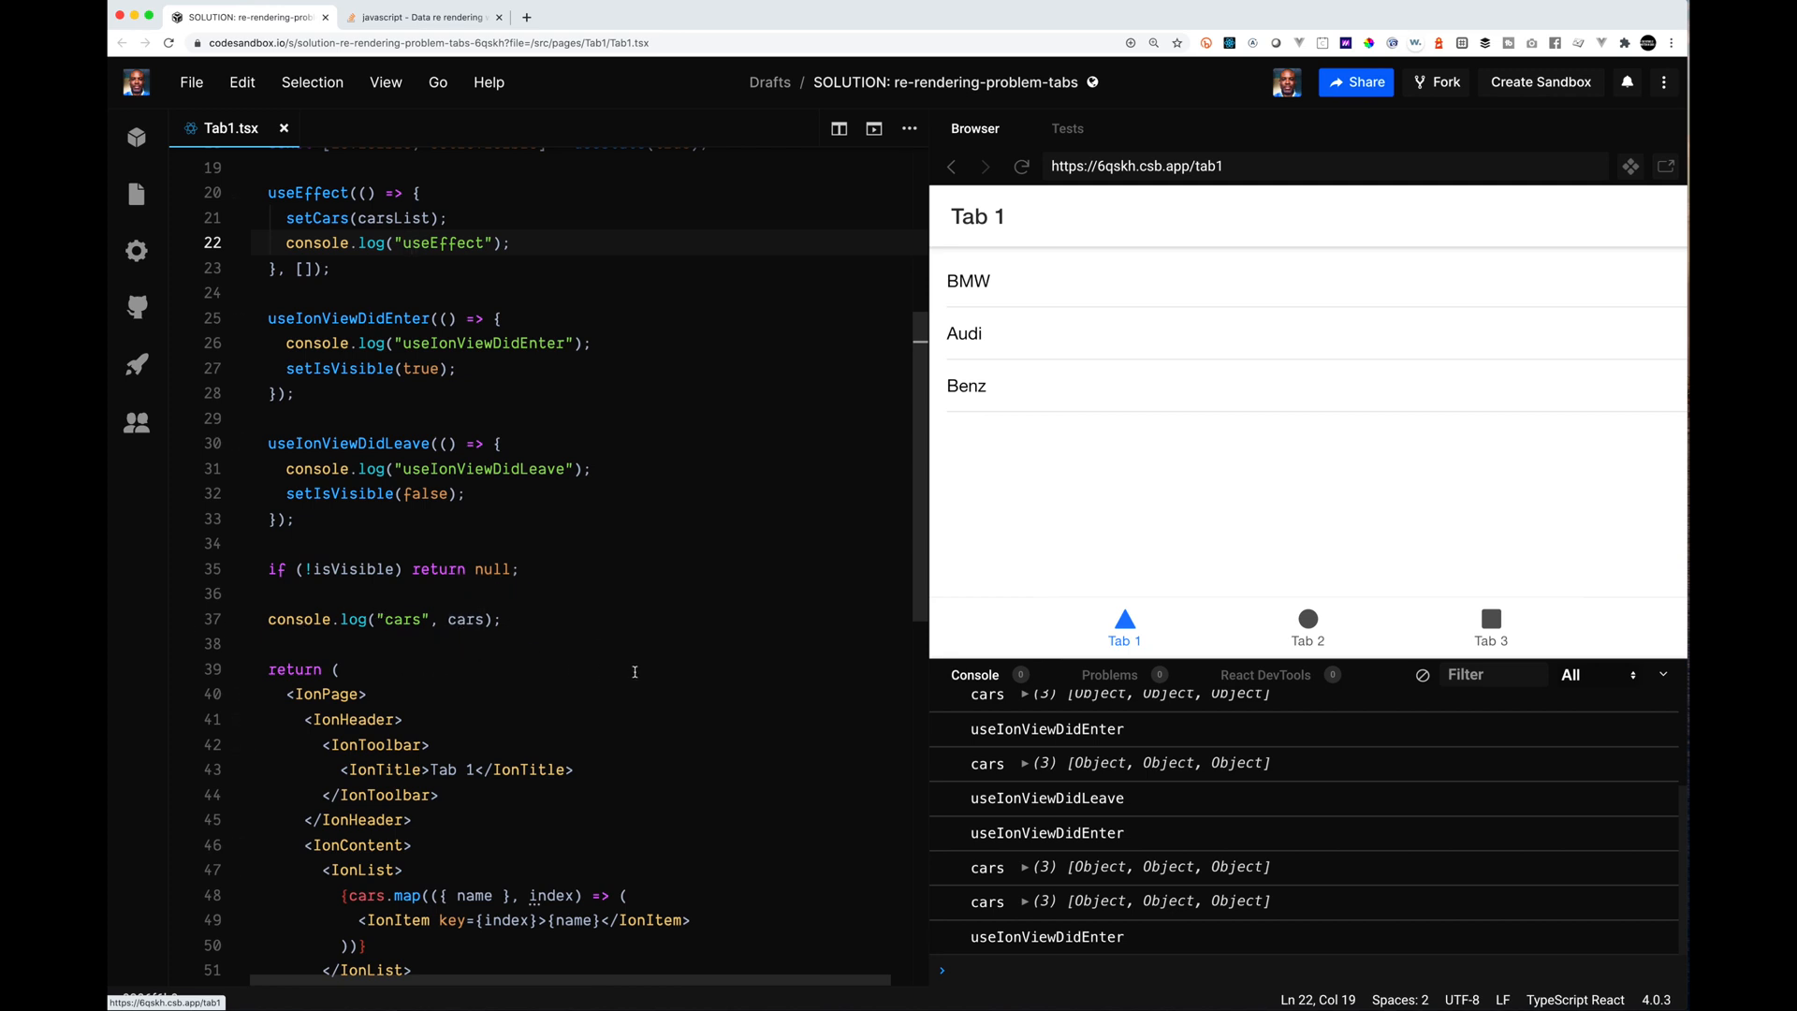
{"action": "scroll", "coordinate": [635, 673], "scroll_direction": "down", "scroll_amount": 4}
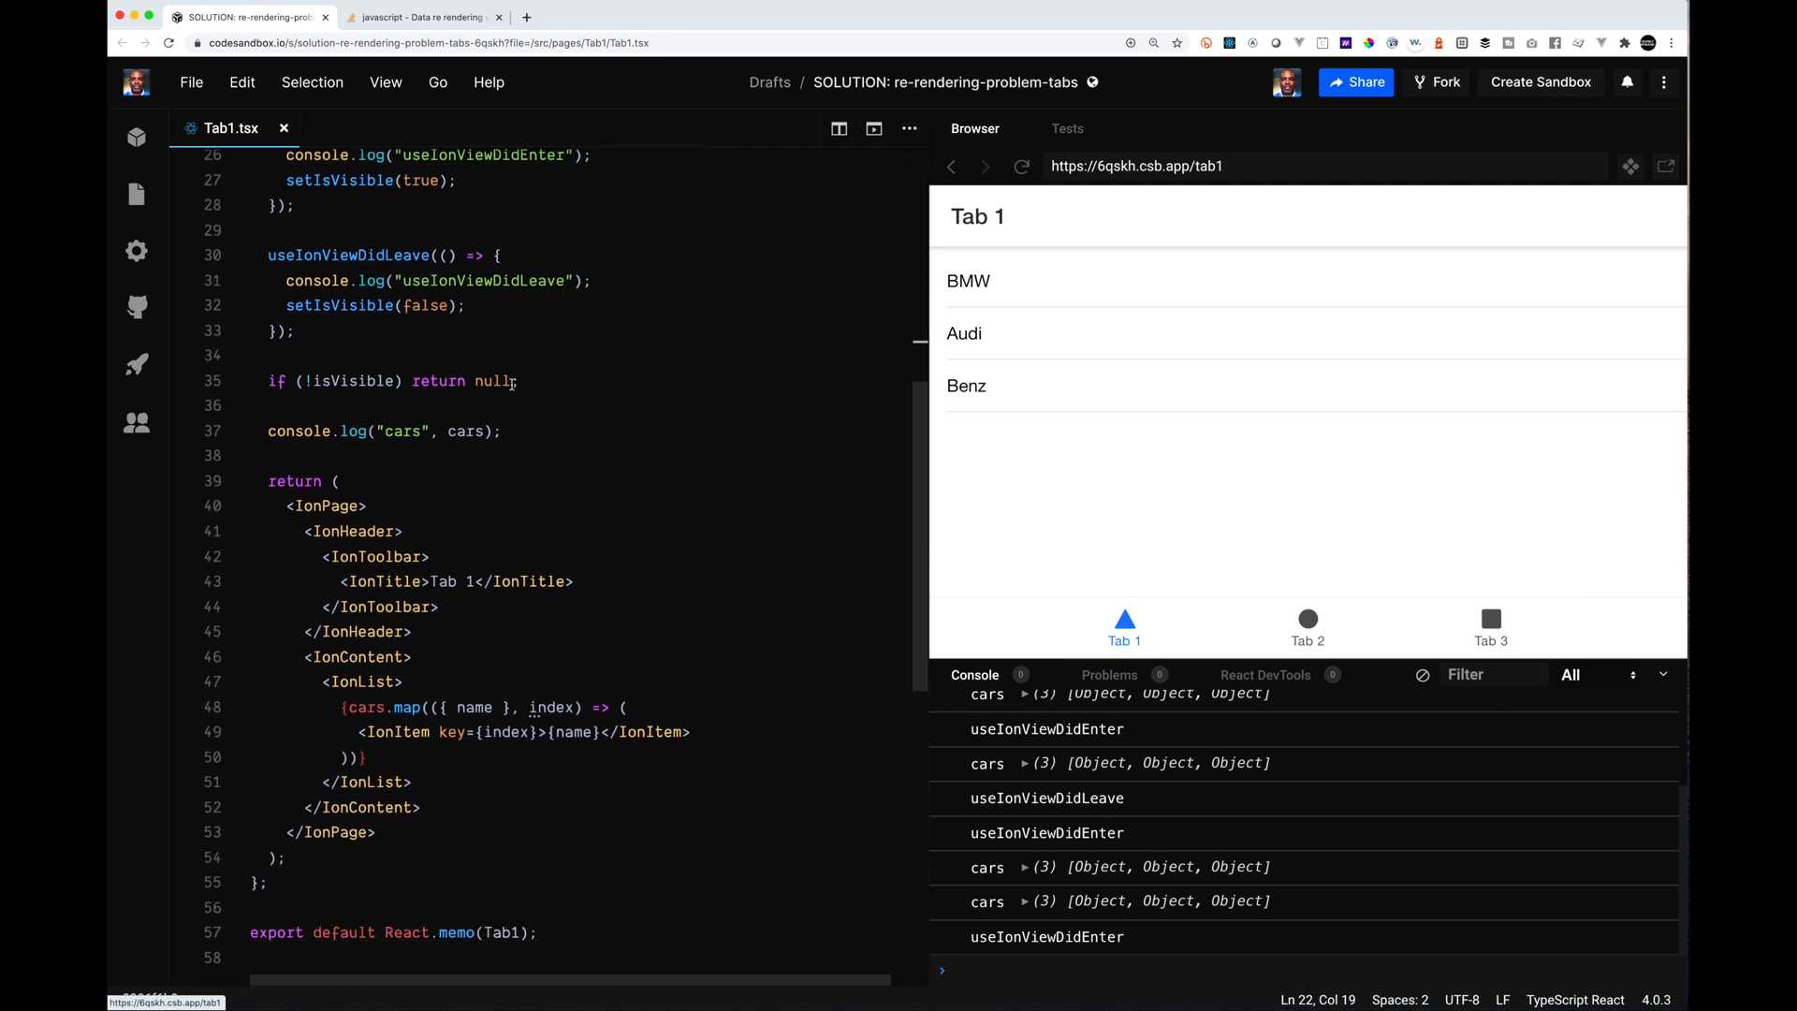
{"action": "left_click_drag", "start_coordinate": [263, 483], "coordinate": [285, 858]}
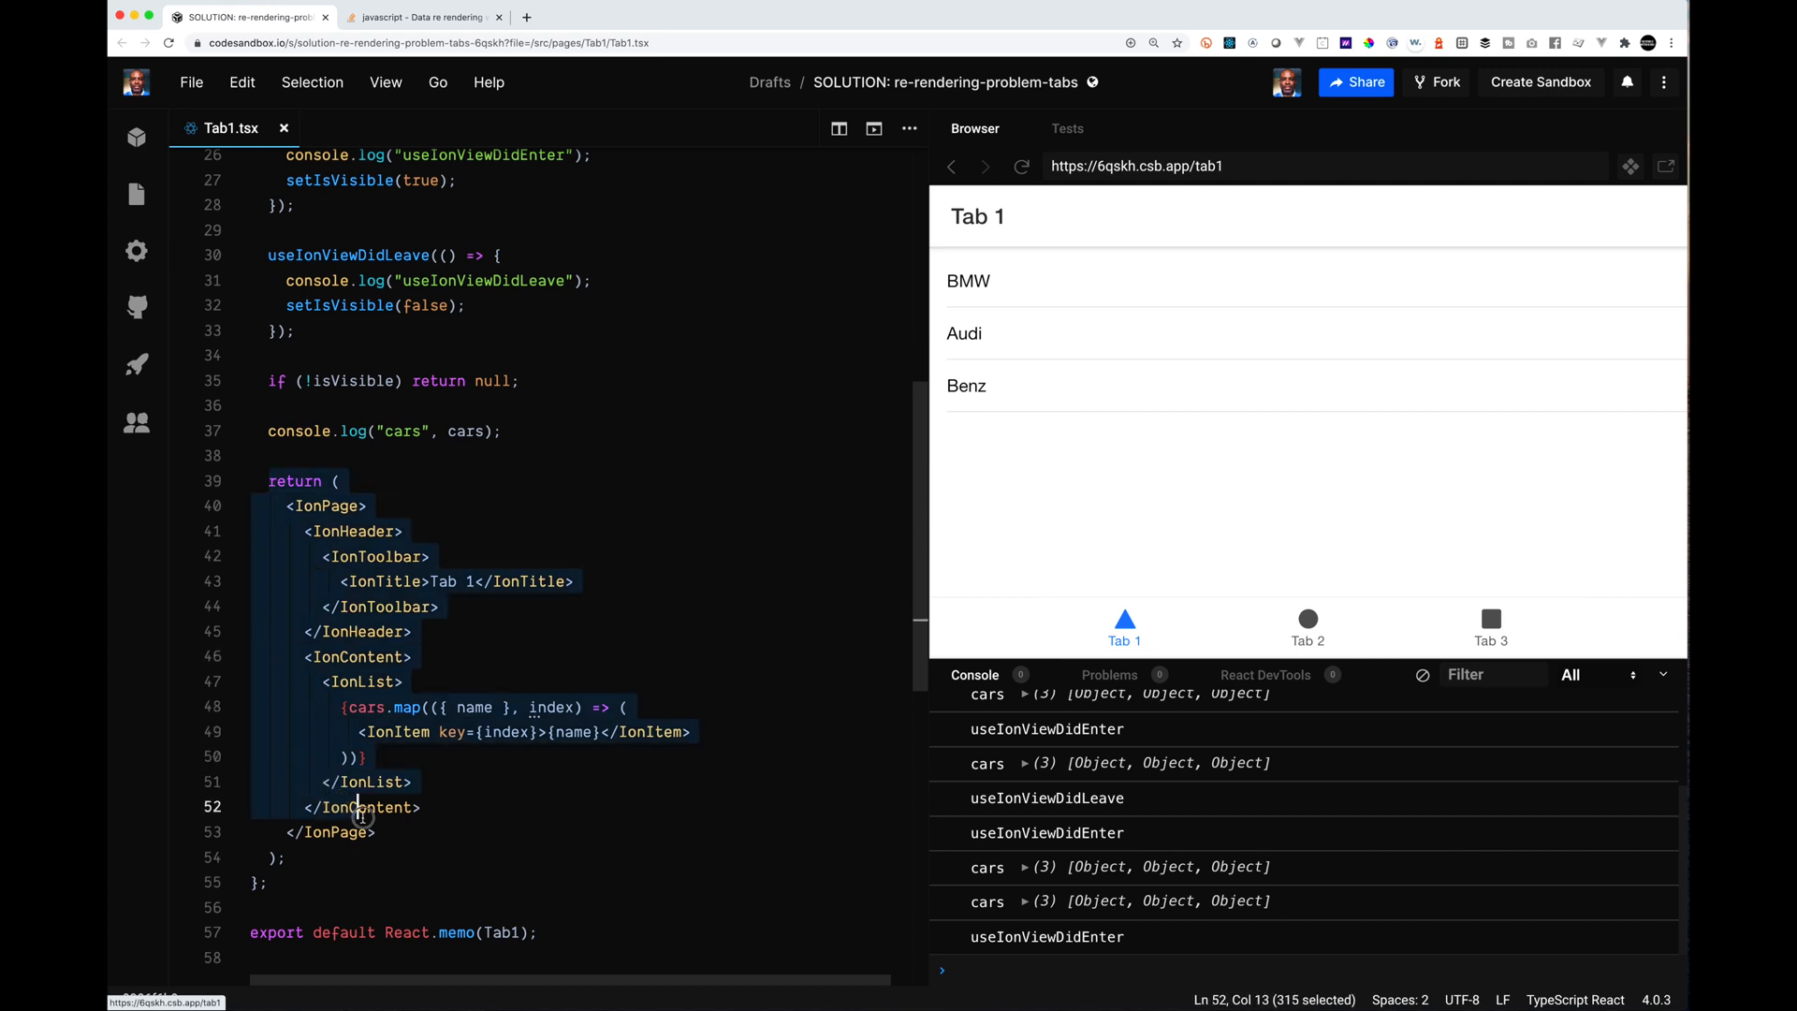
{"action": "scroll", "coordinate": [429, 862], "scroll_direction": "up", "scroll_amount": 1}
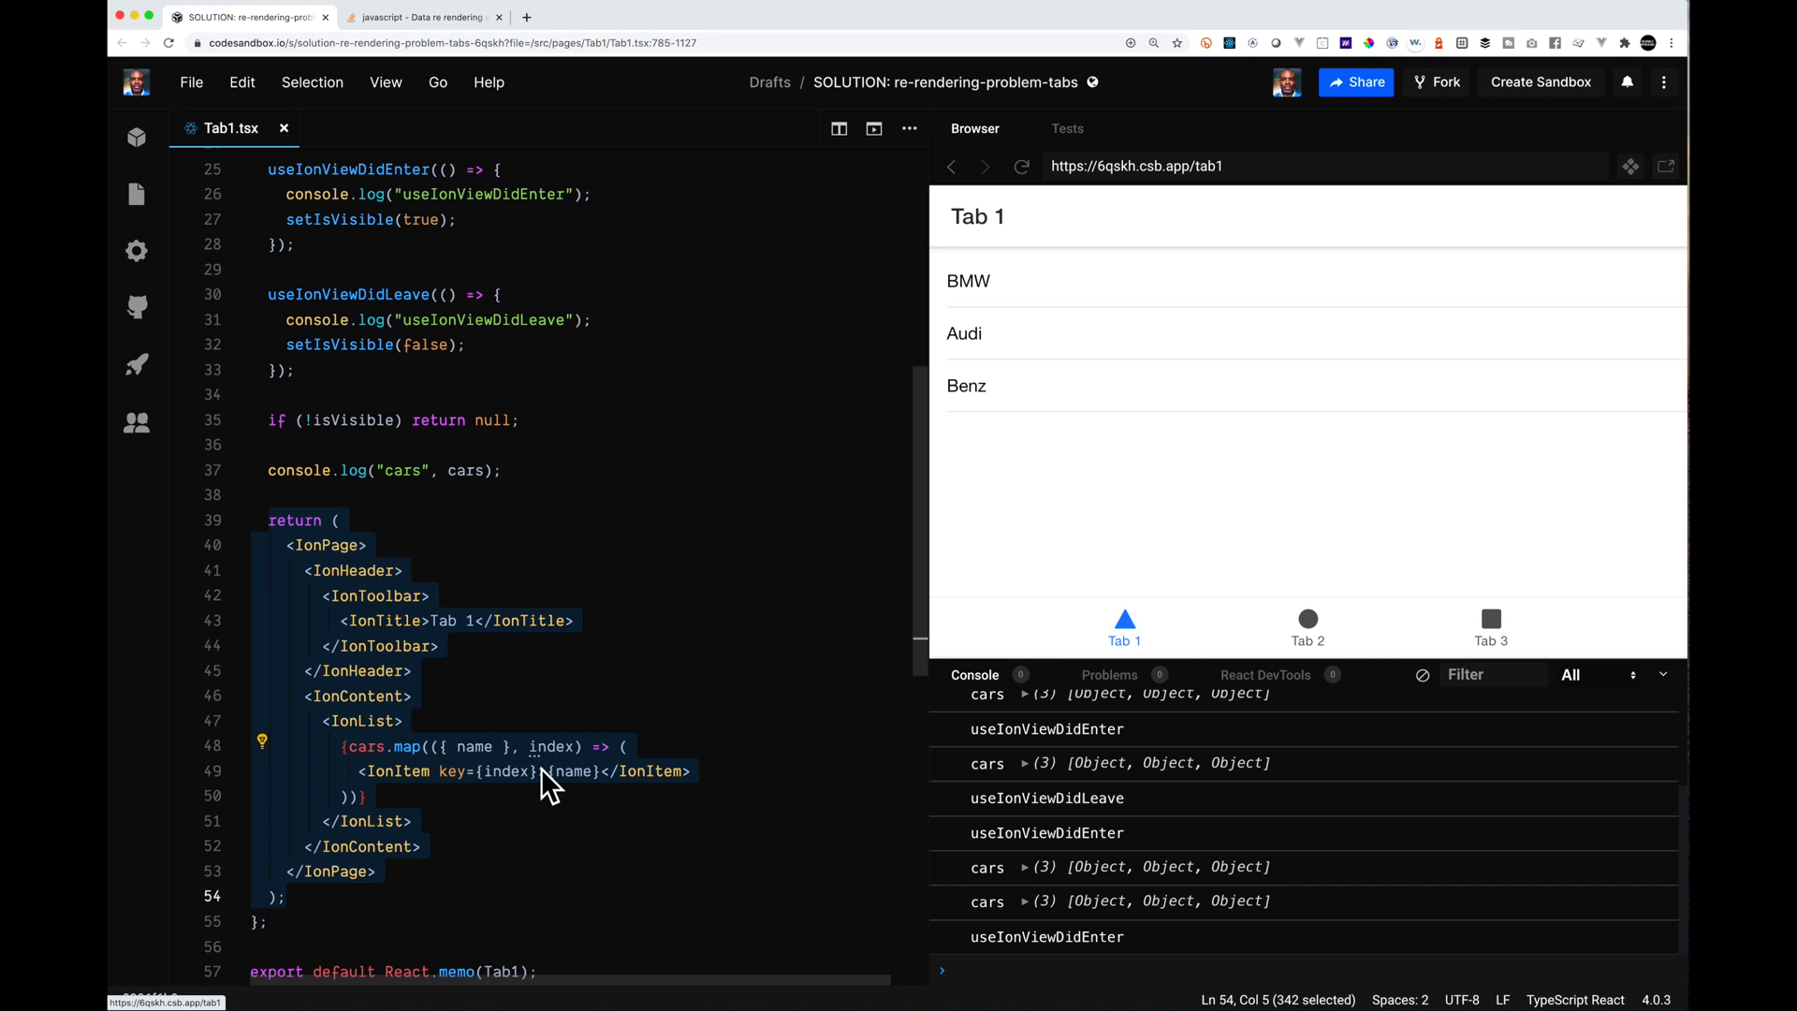
{"action": "left_click", "coordinate": [447, 771]}
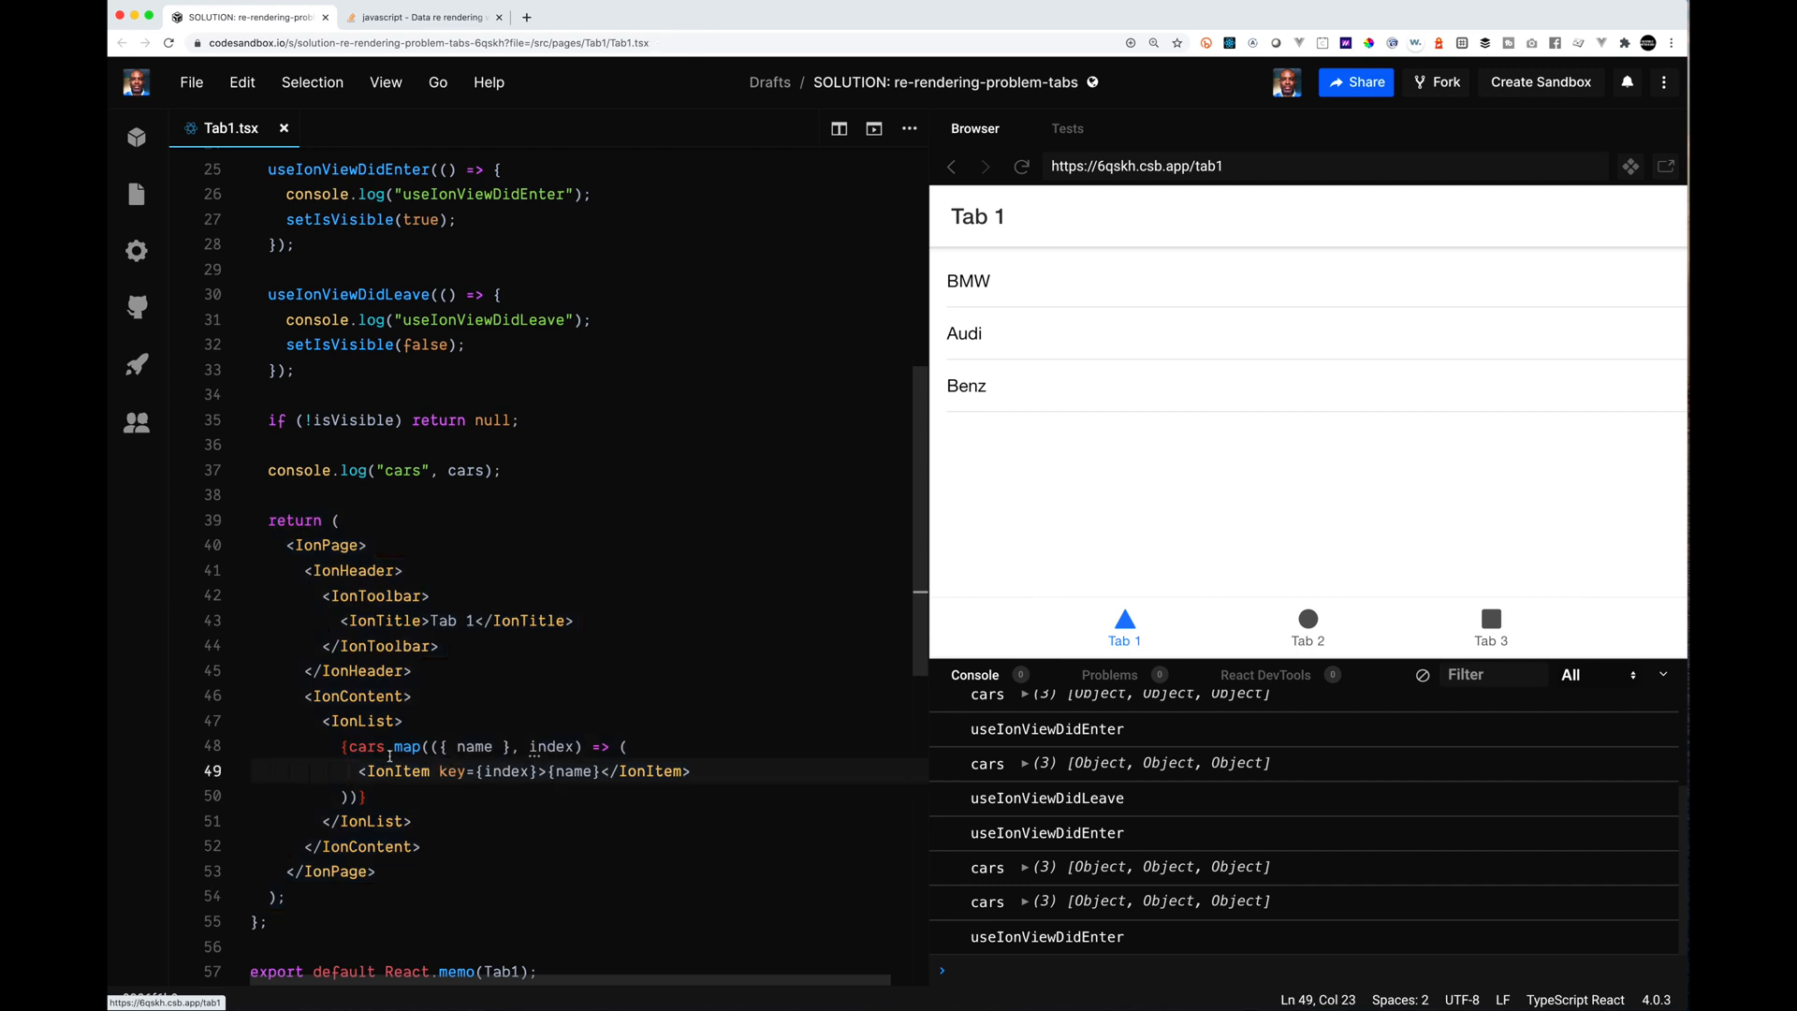
{"action": "double_click", "coordinate": [374, 822]}
{"action": "left_click_drag", "start_coordinate": [410, 821], "coordinate": [250, 719]}
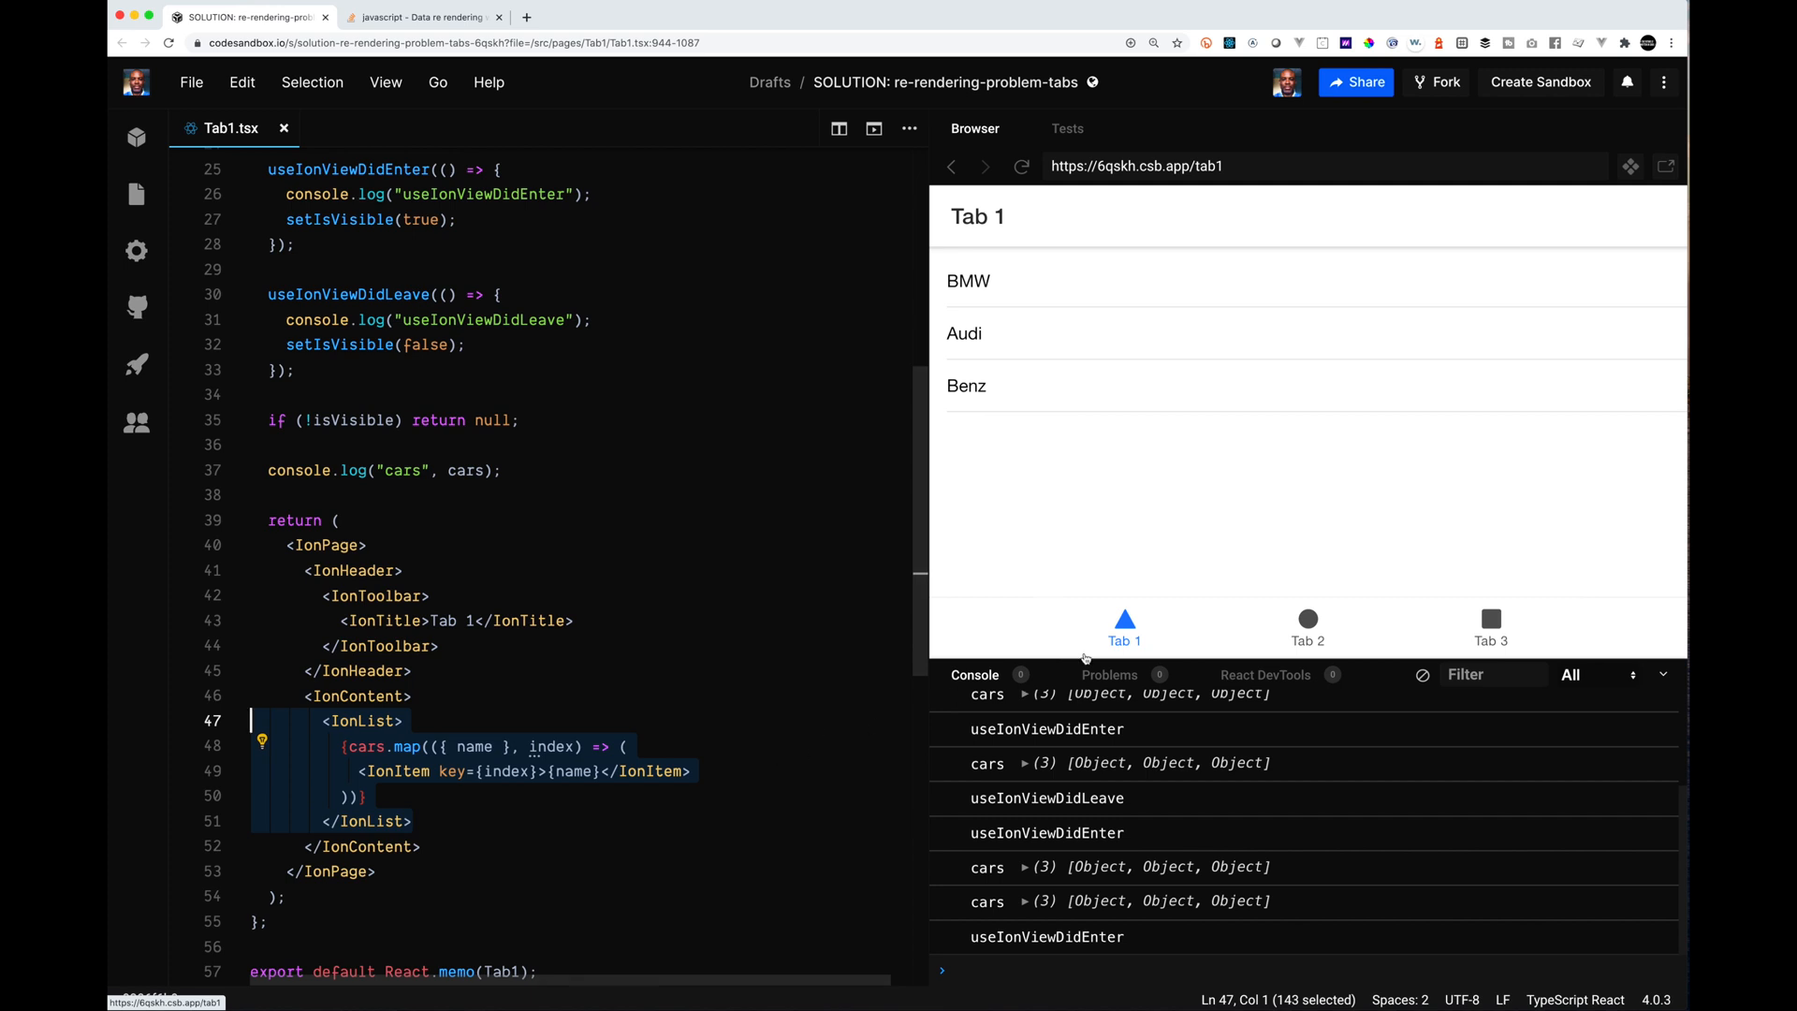
{"action": "left_click", "coordinate": [723, 606]}
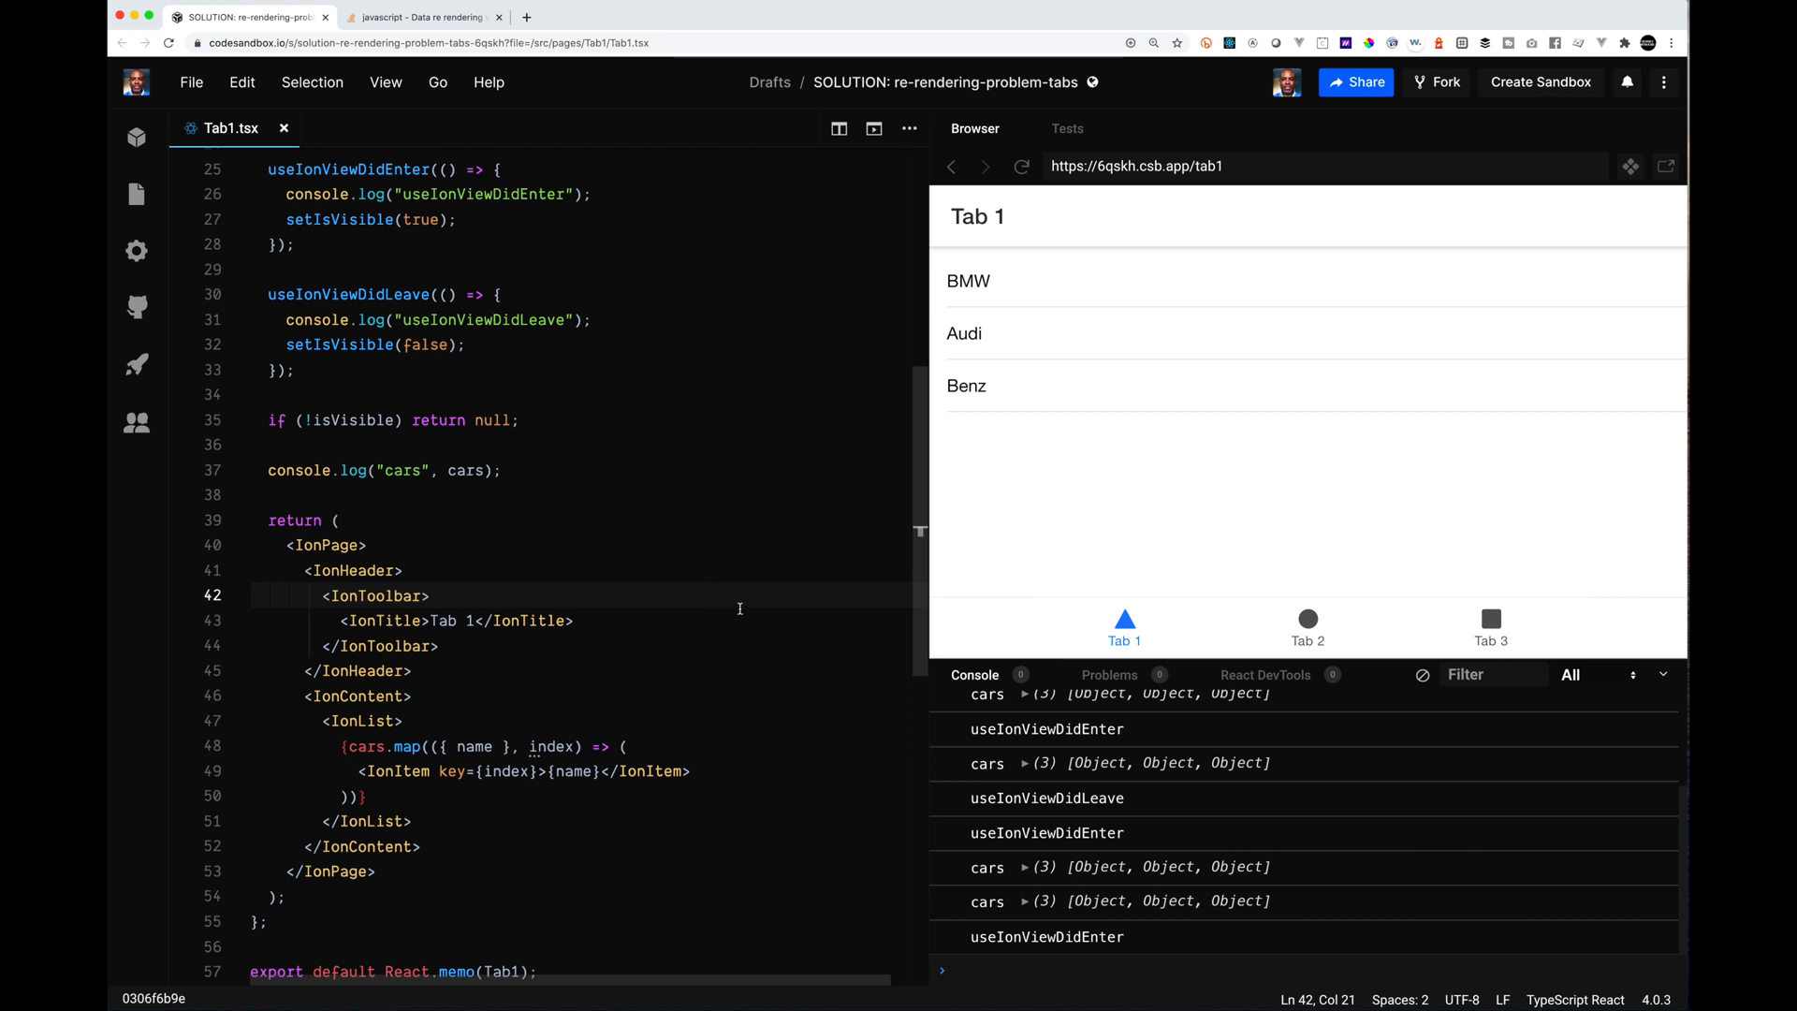
{"action": "scroll", "coordinate": [632, 632], "scroll_direction": "down", "scroll_amount": 5}
{"action": "scroll", "coordinate": [562, 675], "scroll_direction": "down", "scroll_amount": 4}
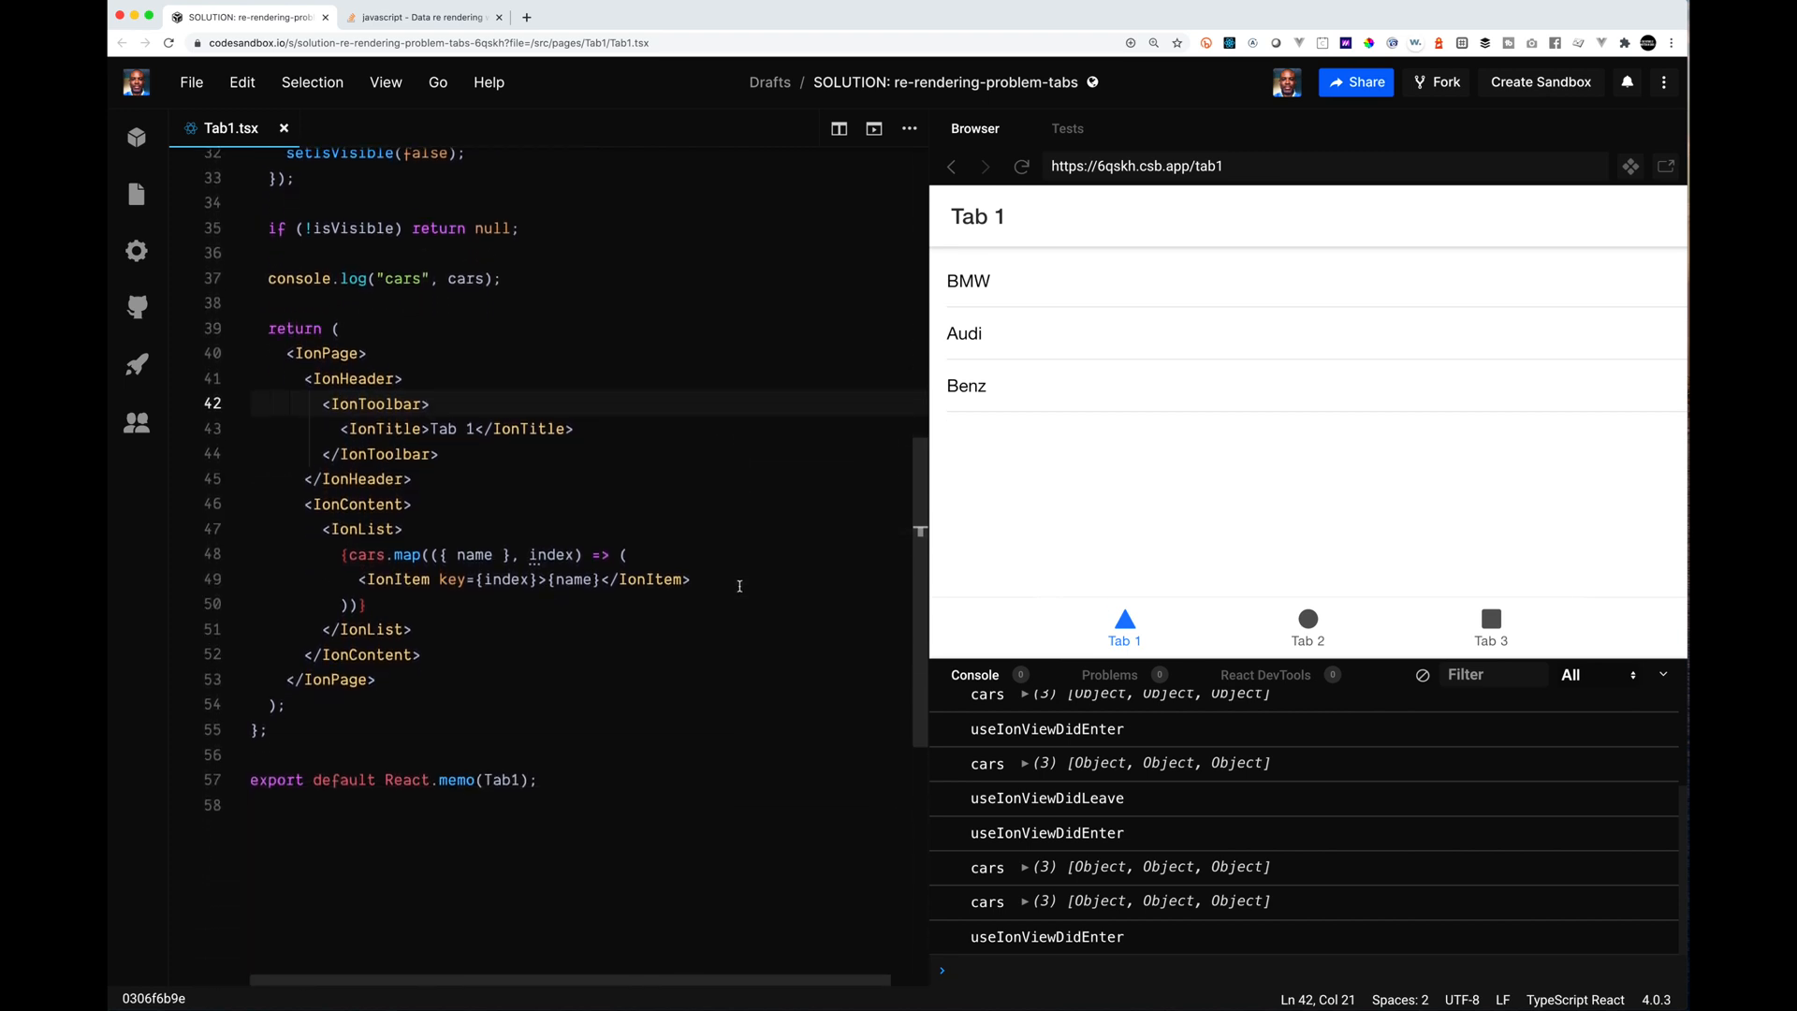
{"action": "left_click_drag", "start_coordinate": [477, 748], "coordinate": [383, 748]}
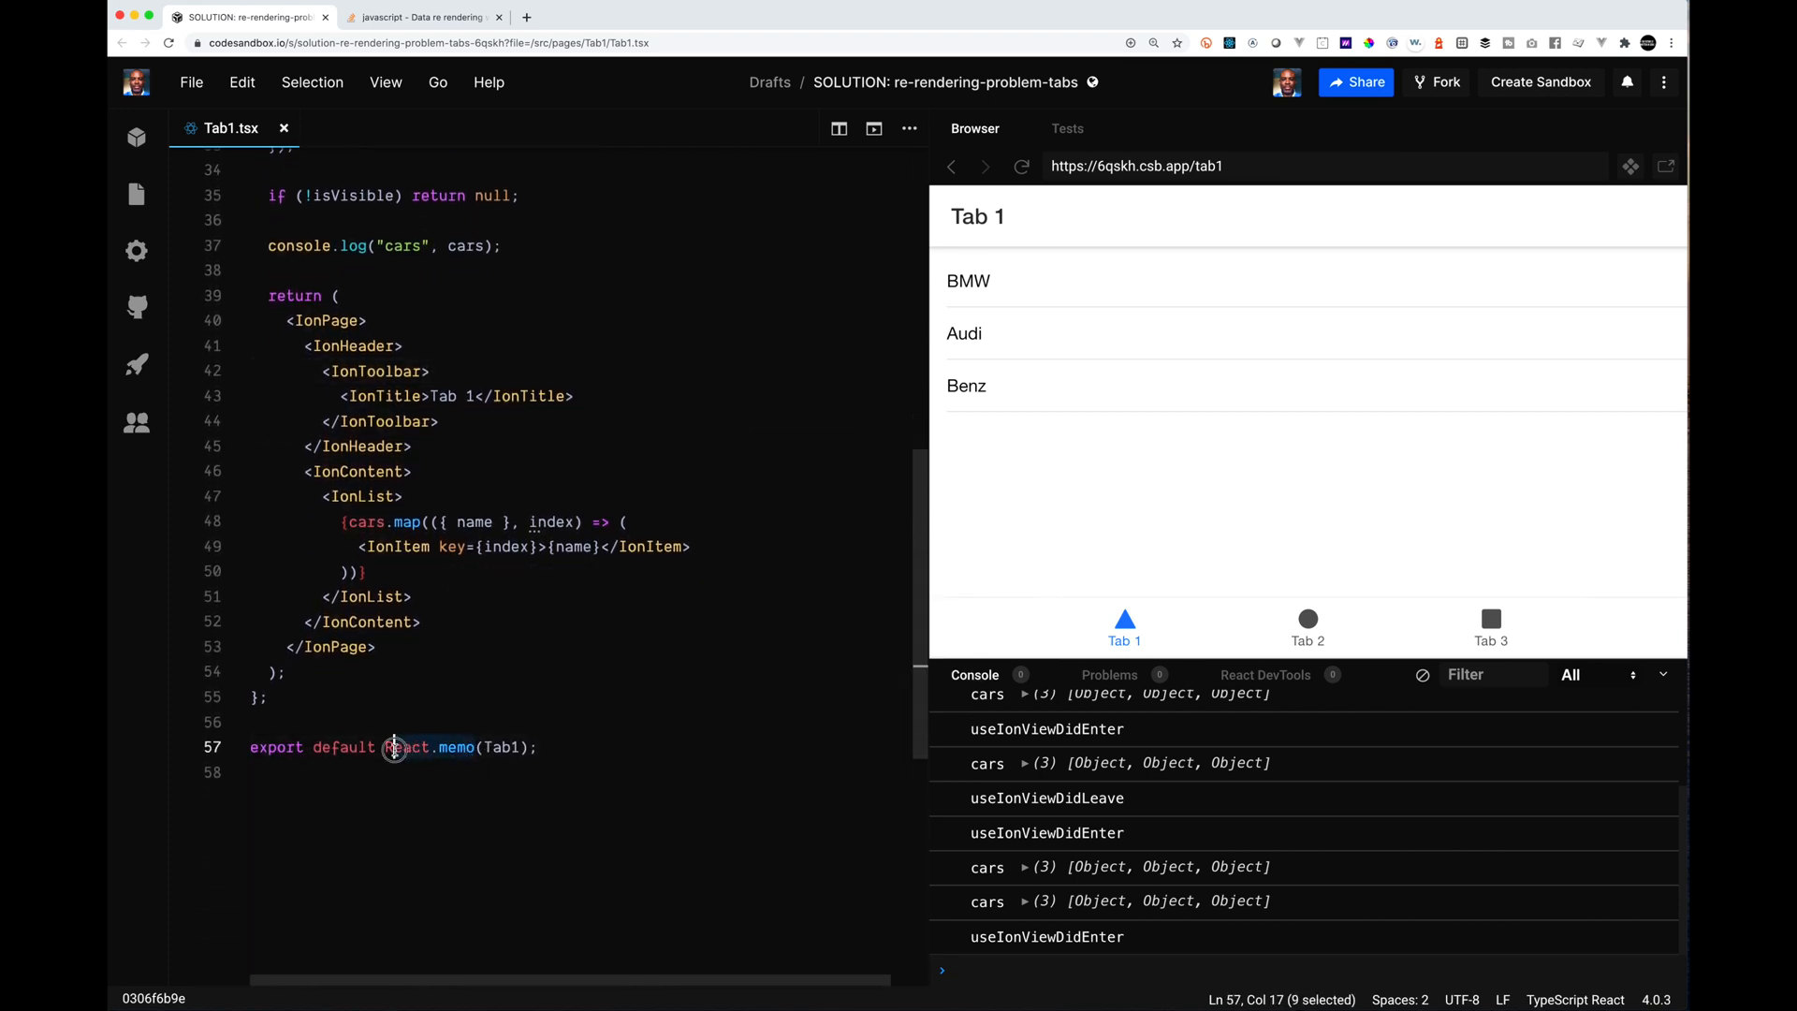
{"action": "double_click", "coordinate": [503, 746]}
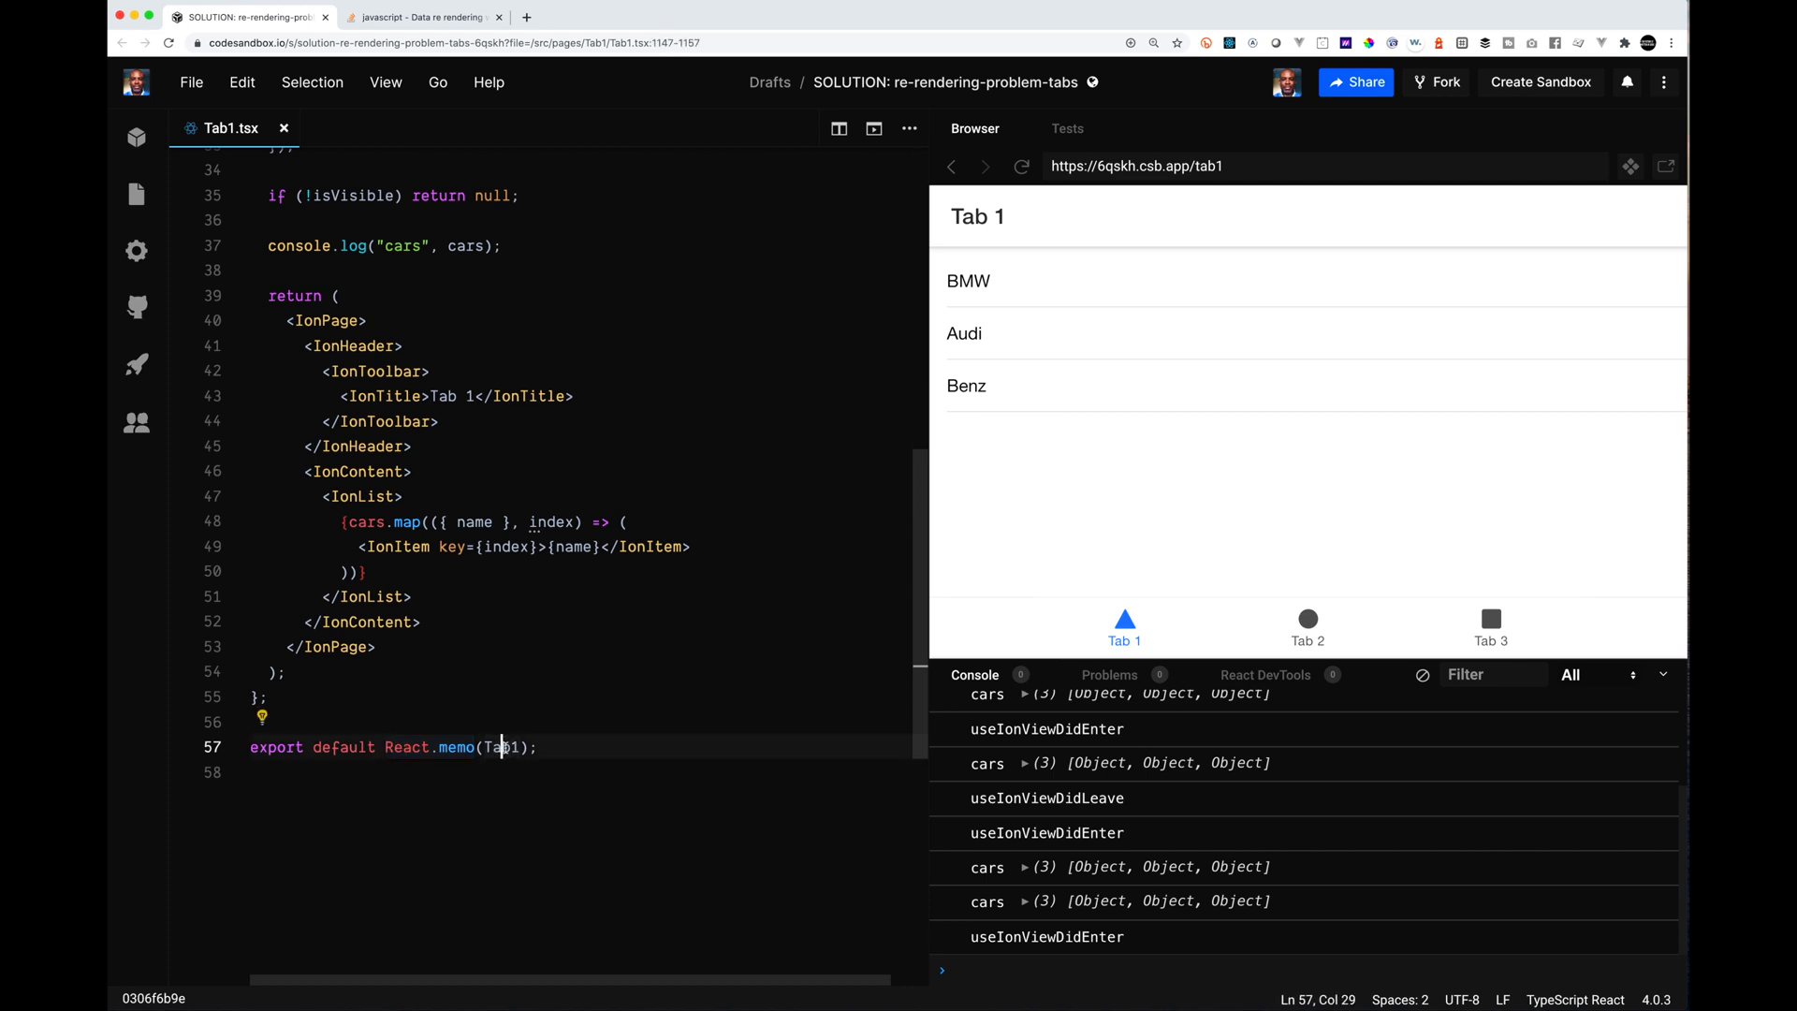
{"action": "scroll", "coordinate": [522, 748], "scroll_direction": "up", "scroll_amount": 5}
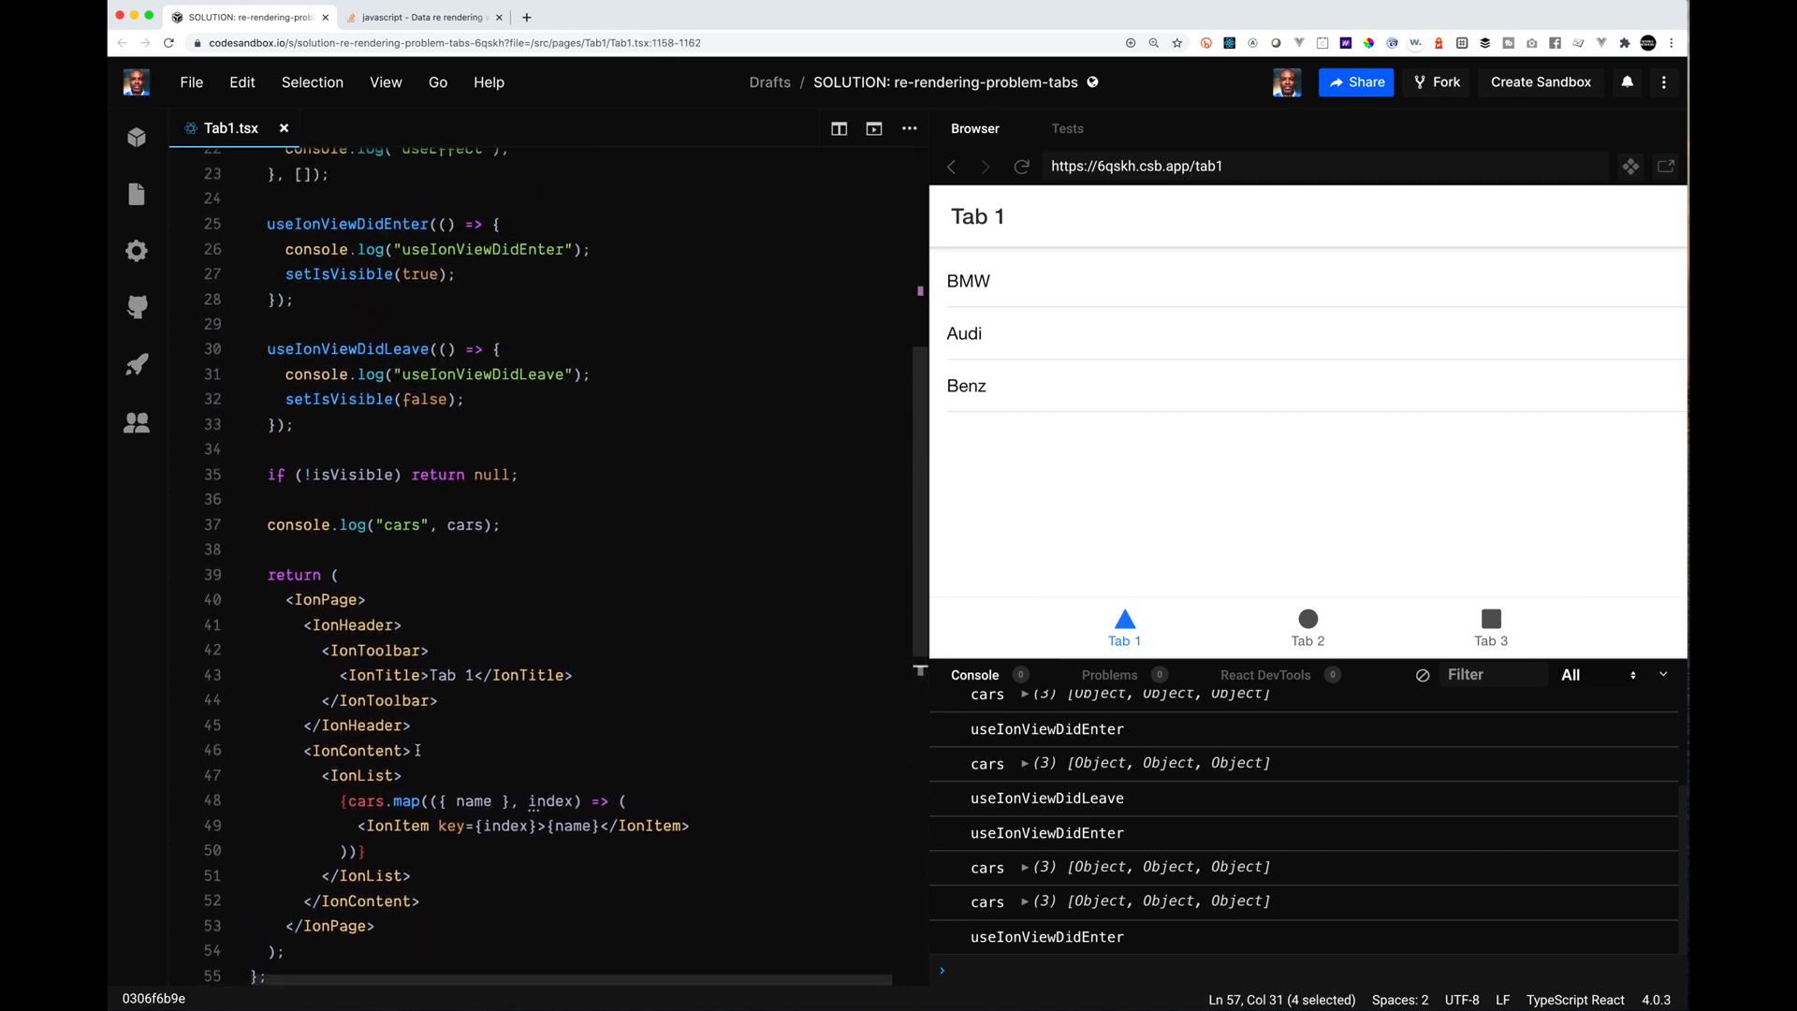
{"action": "scroll", "coordinate": [478, 703], "scroll_direction": "up", "scroll_amount": 5}
{"action": "double_click", "coordinate": [383, 451]}
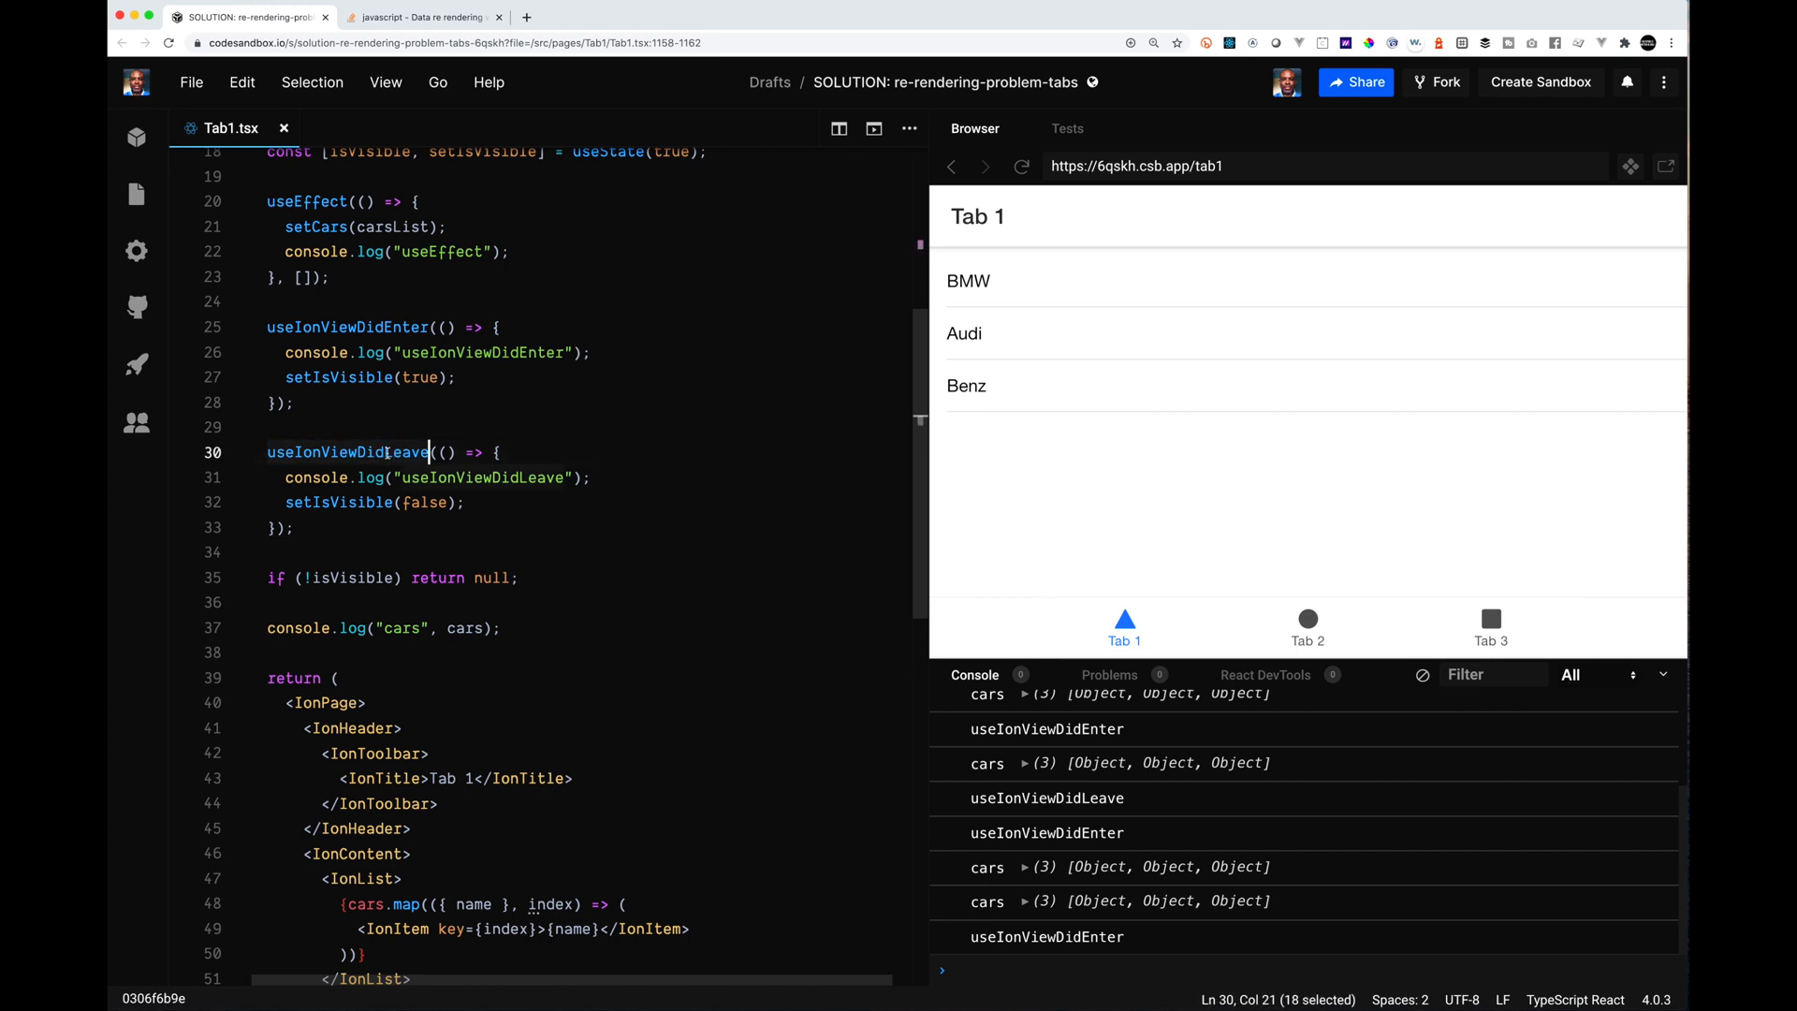
{"action": "double_click", "coordinate": [360, 328]}
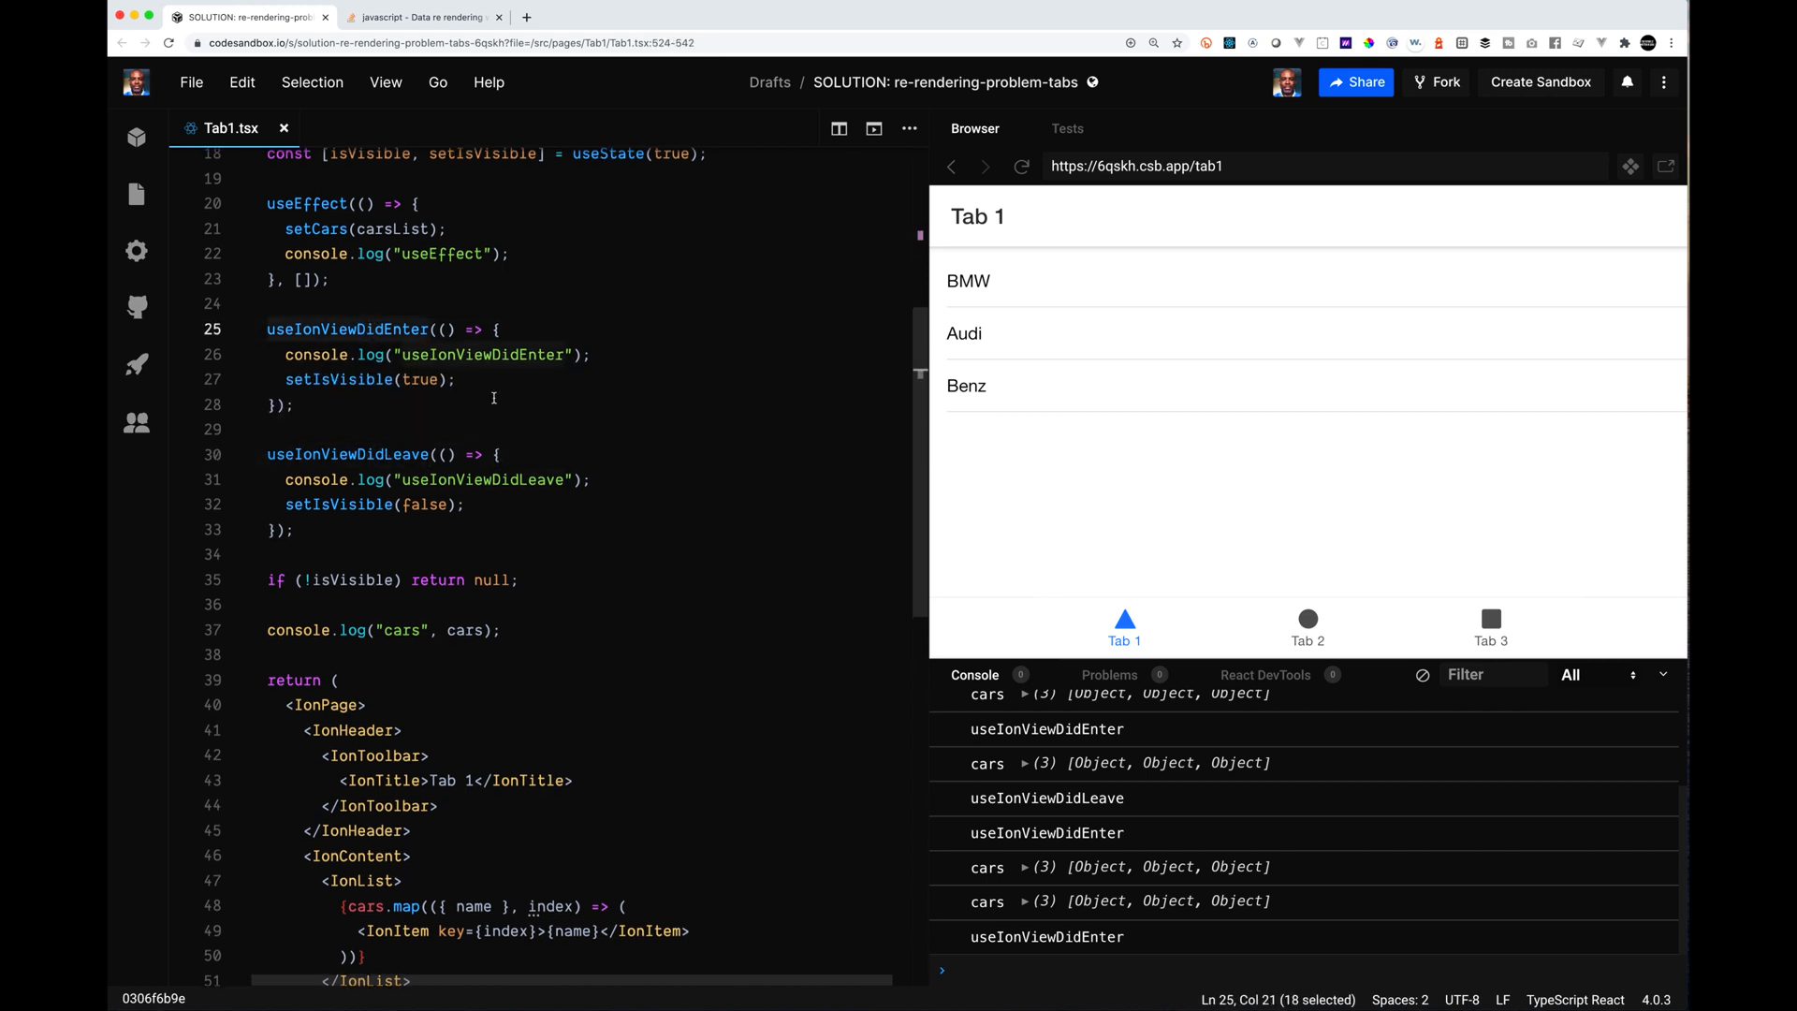
{"action": "scroll", "coordinate": [426, 382], "scroll_direction": "up", "scroll_amount": 3}
{"action": "double_click", "coordinate": [330, 322]}
{"action": "mouse_move", "coordinate": [308, 322]}
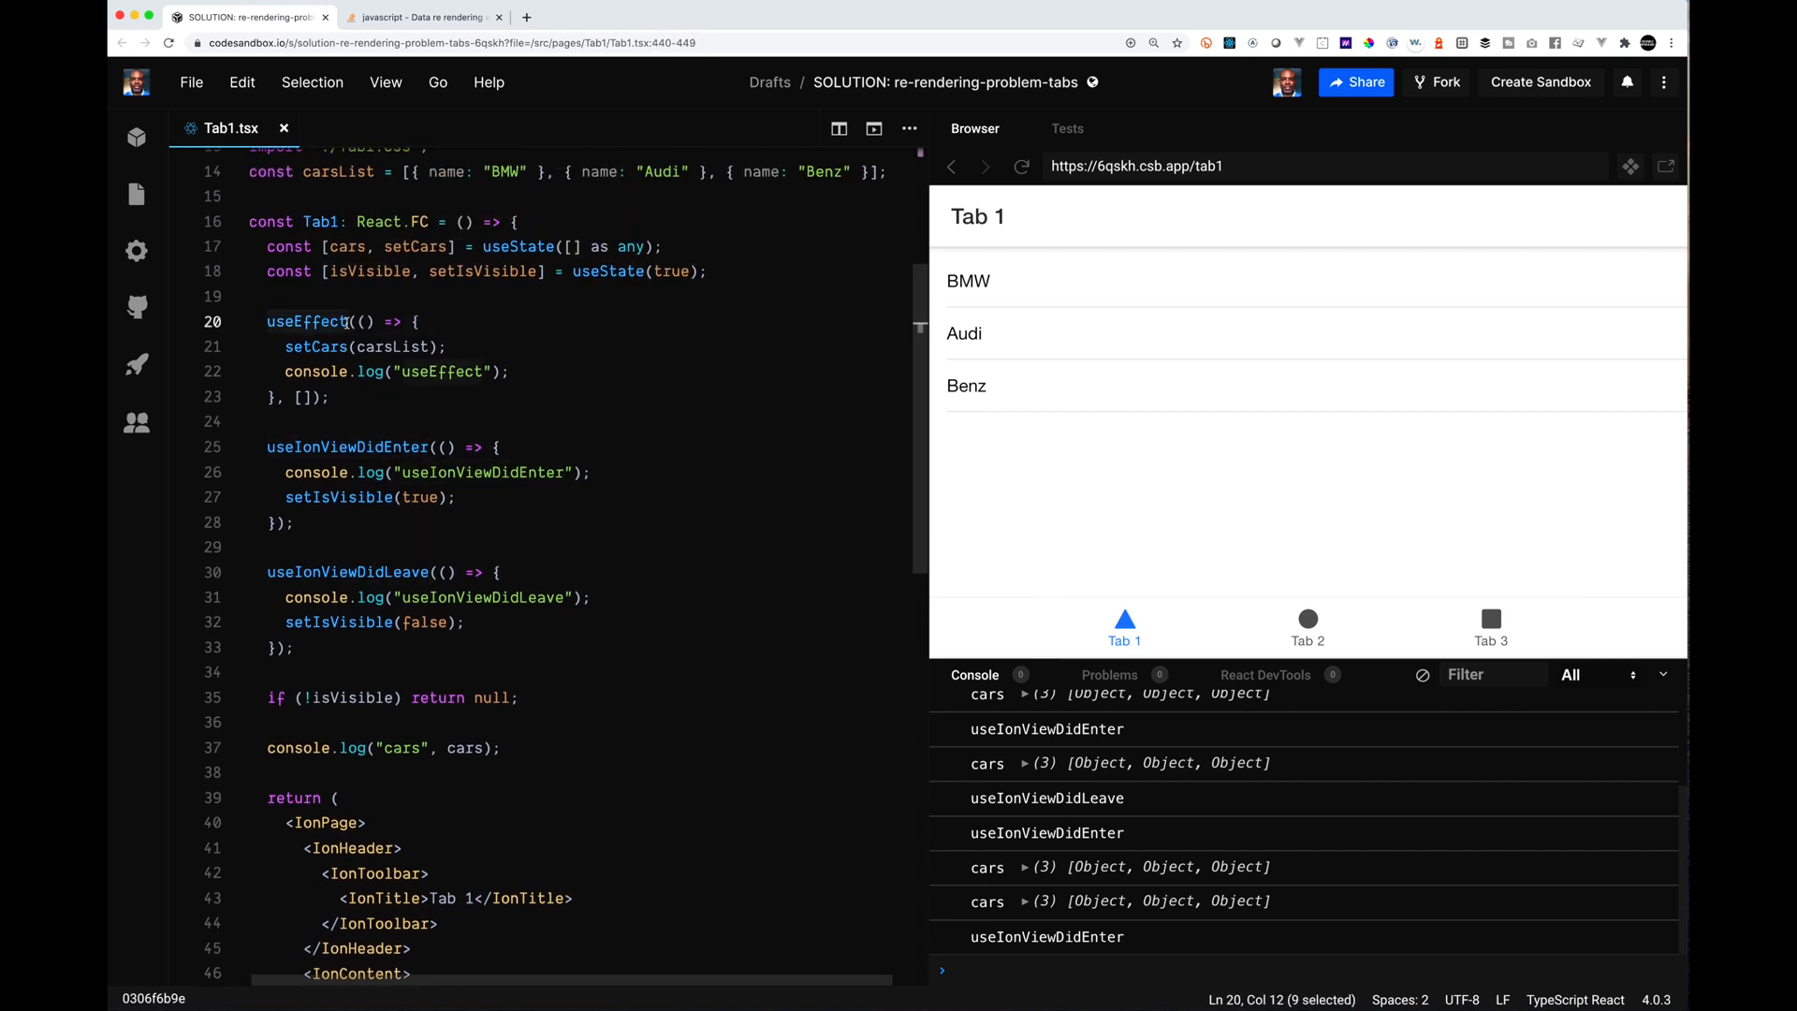
{"action": "left_click", "coordinate": [666, 313]}
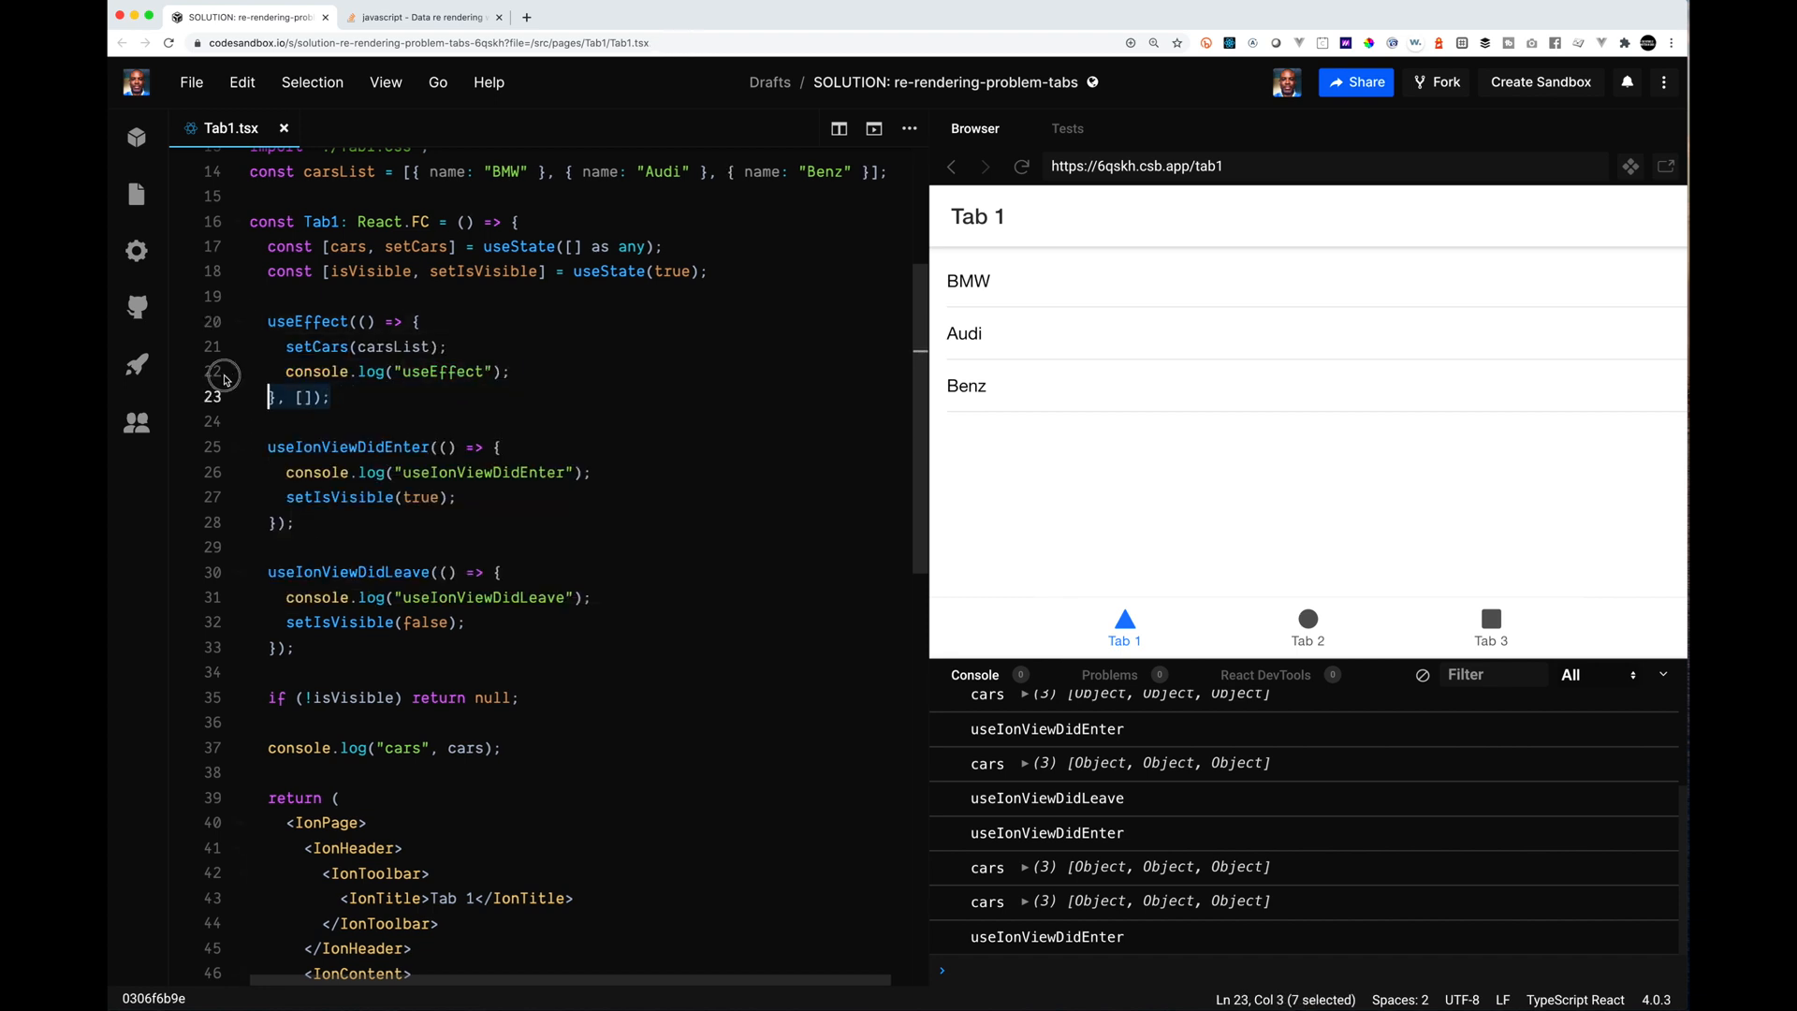
{"action": "left_click_drag", "start_coordinate": [332, 398], "coordinate": [250, 322]}
{"action": "scroll", "coordinate": [454, 385], "scroll_direction": "up", "scroll_amount": 3}
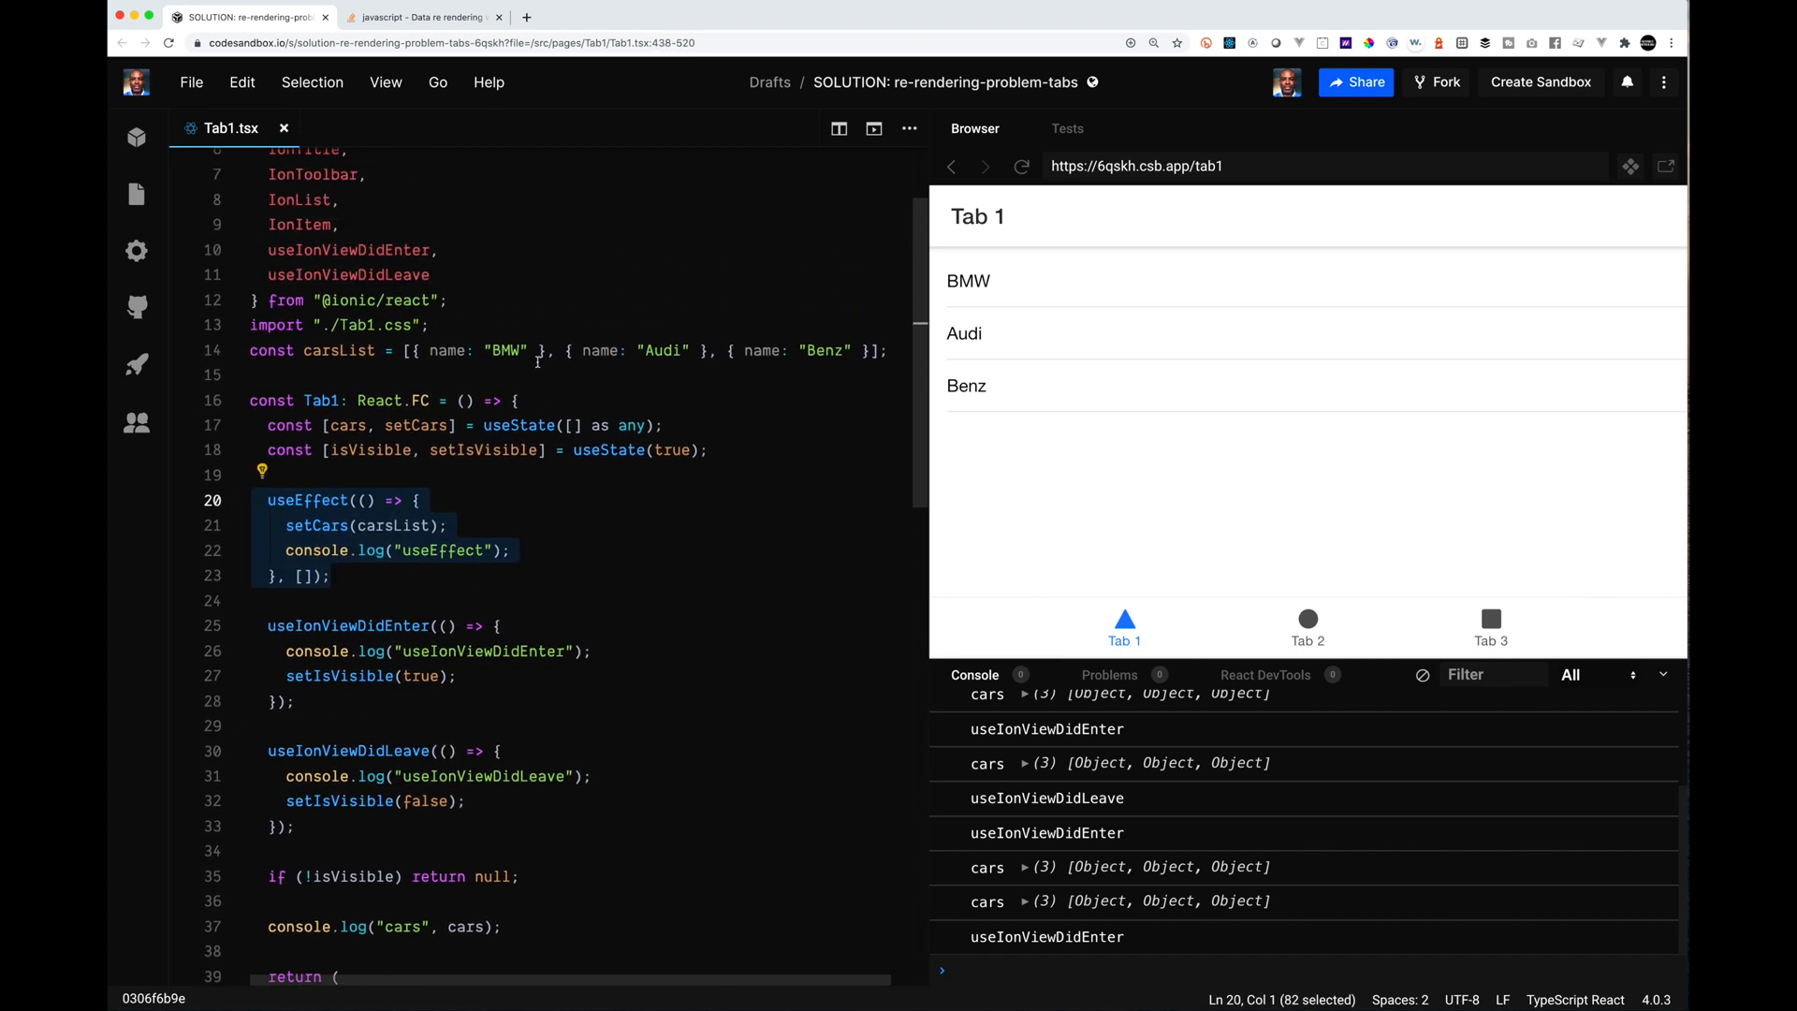
{"action": "mouse_move", "coordinate": [539, 349]}
{"action": "left_mouse_down"}
{"action": "mouse_move", "coordinate": [556, 350]}
{"action": "mouse_move", "coordinate": [530, 350]}
{"action": "left_mouse_up"}
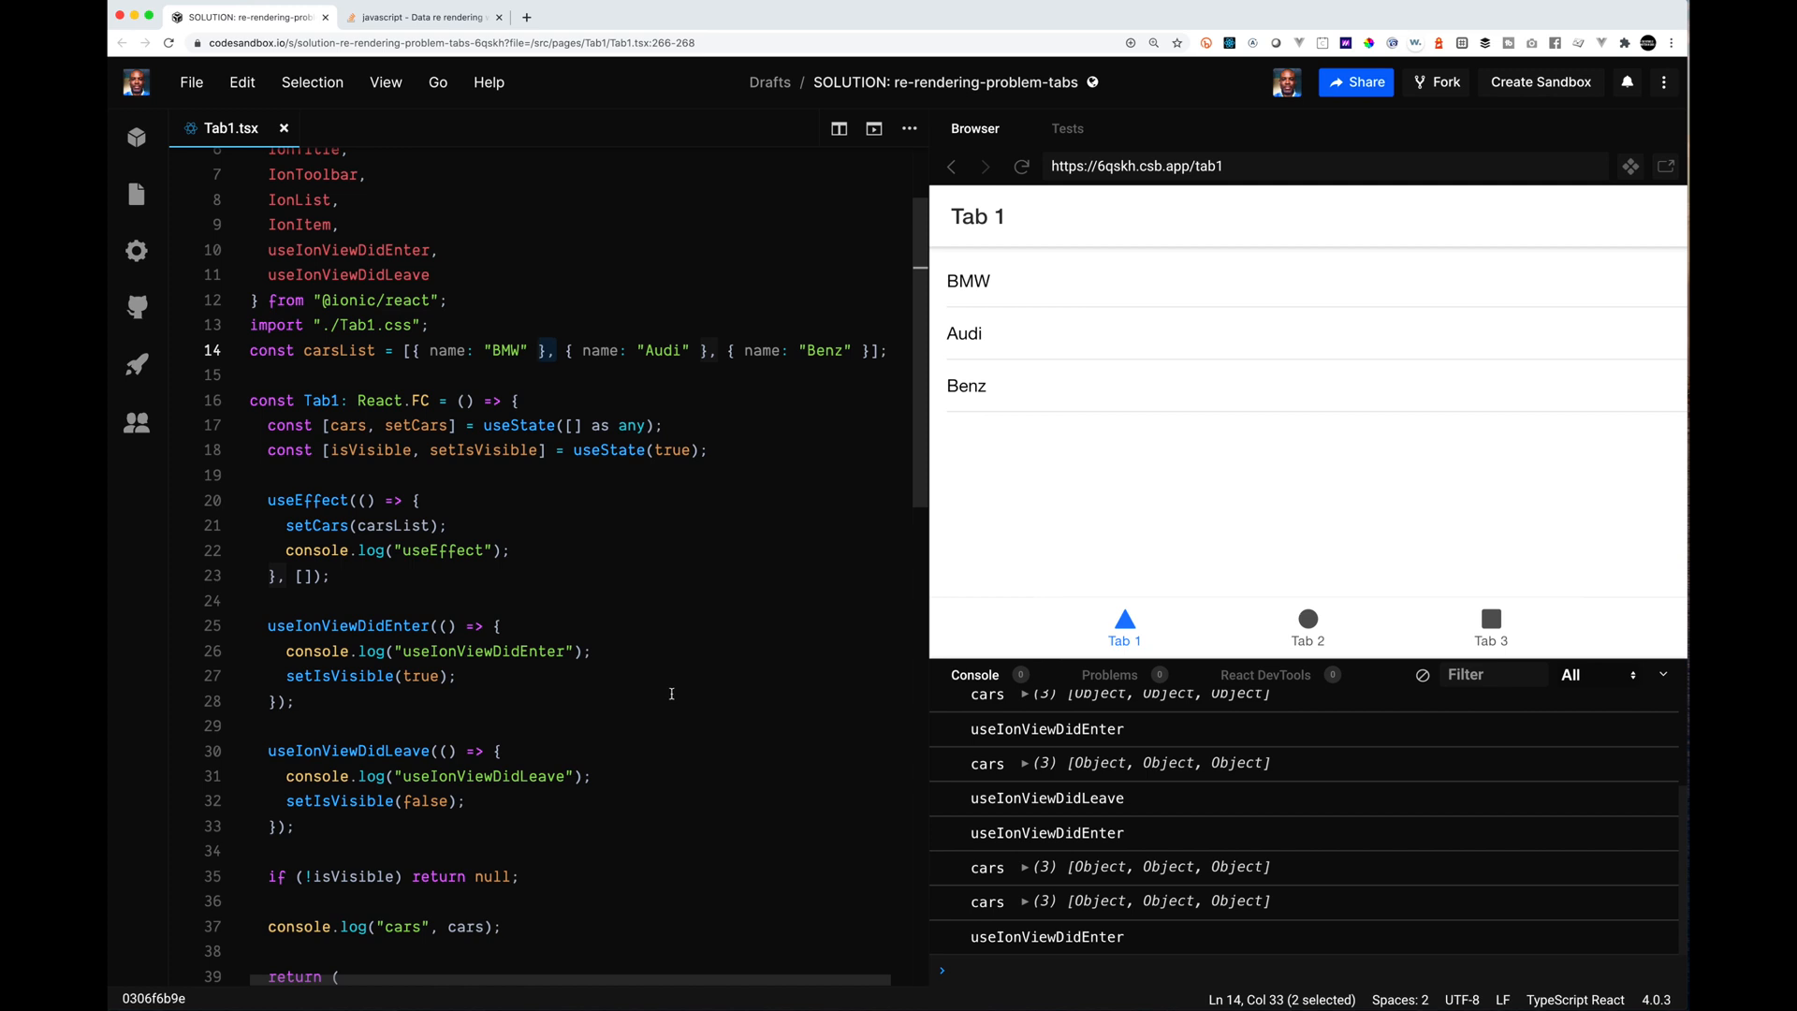
{"action": "scroll", "coordinate": [671, 695], "scroll_direction": "down", "scroll_amount": 3}
{"action": "scroll", "coordinate": [671, 694], "scroll_direction": "down", "scroll_amount": 2}
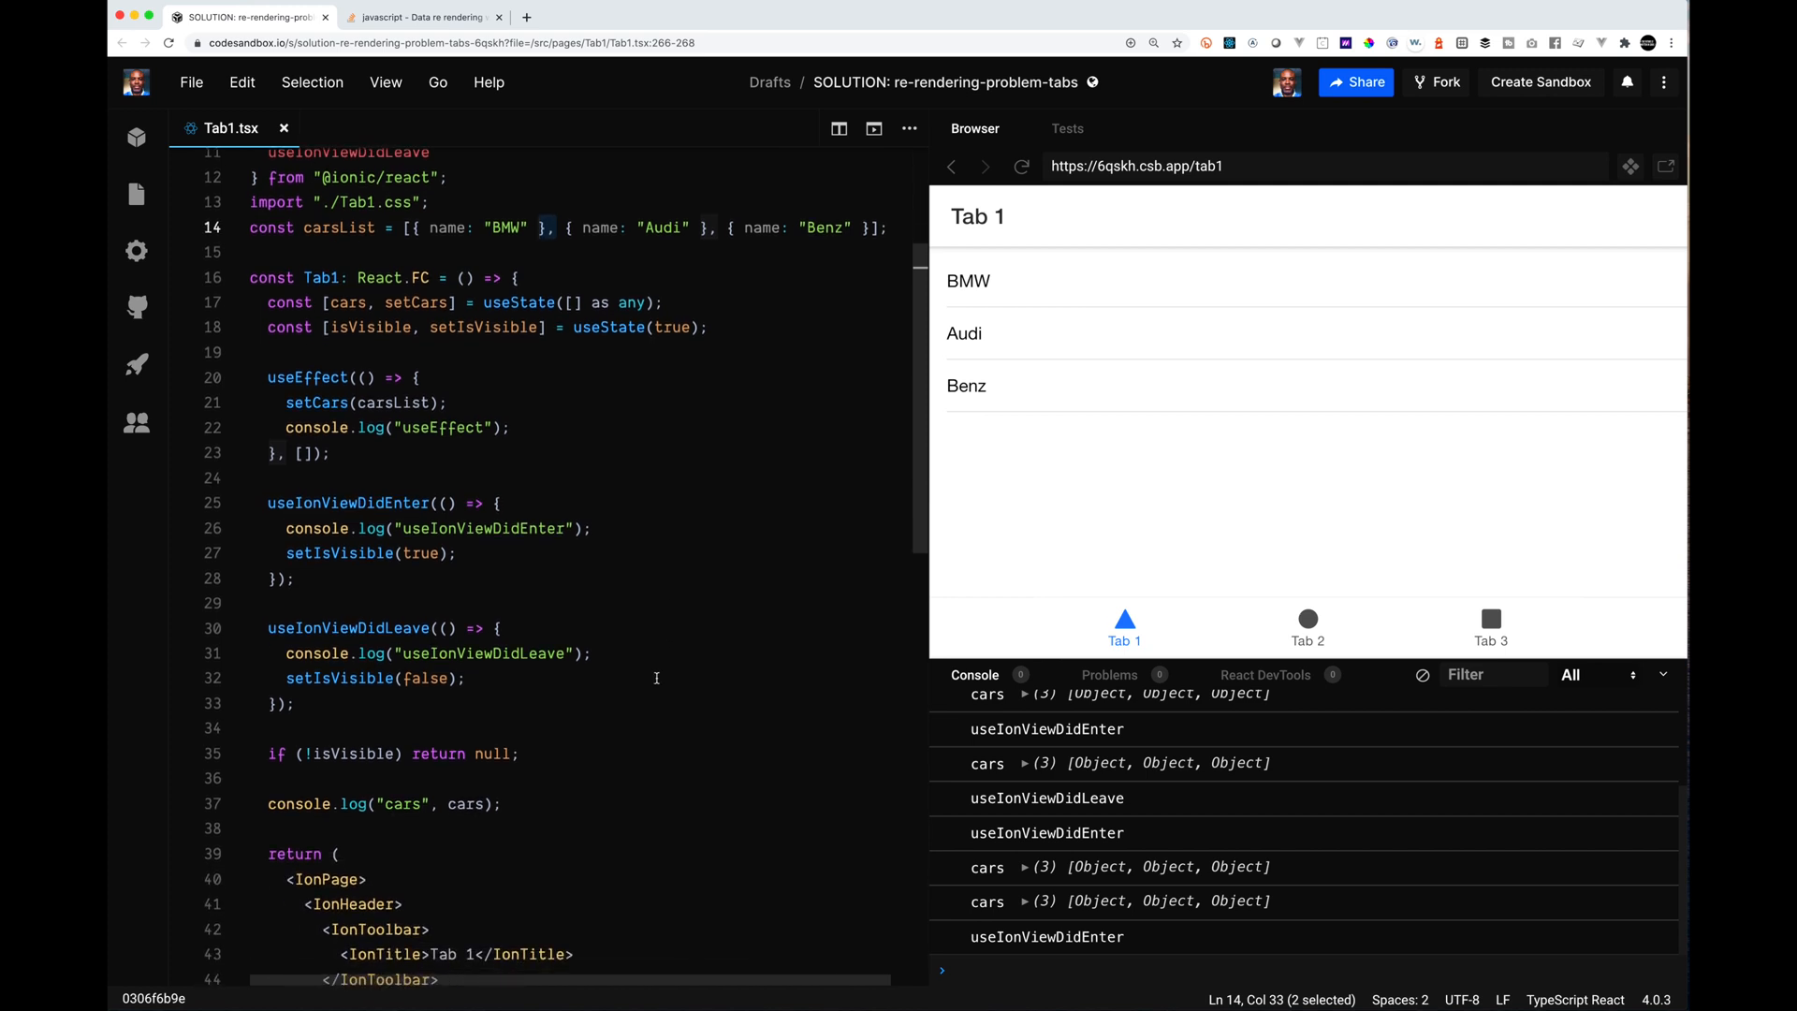
{"action": "left_click", "coordinate": [436, 42]}
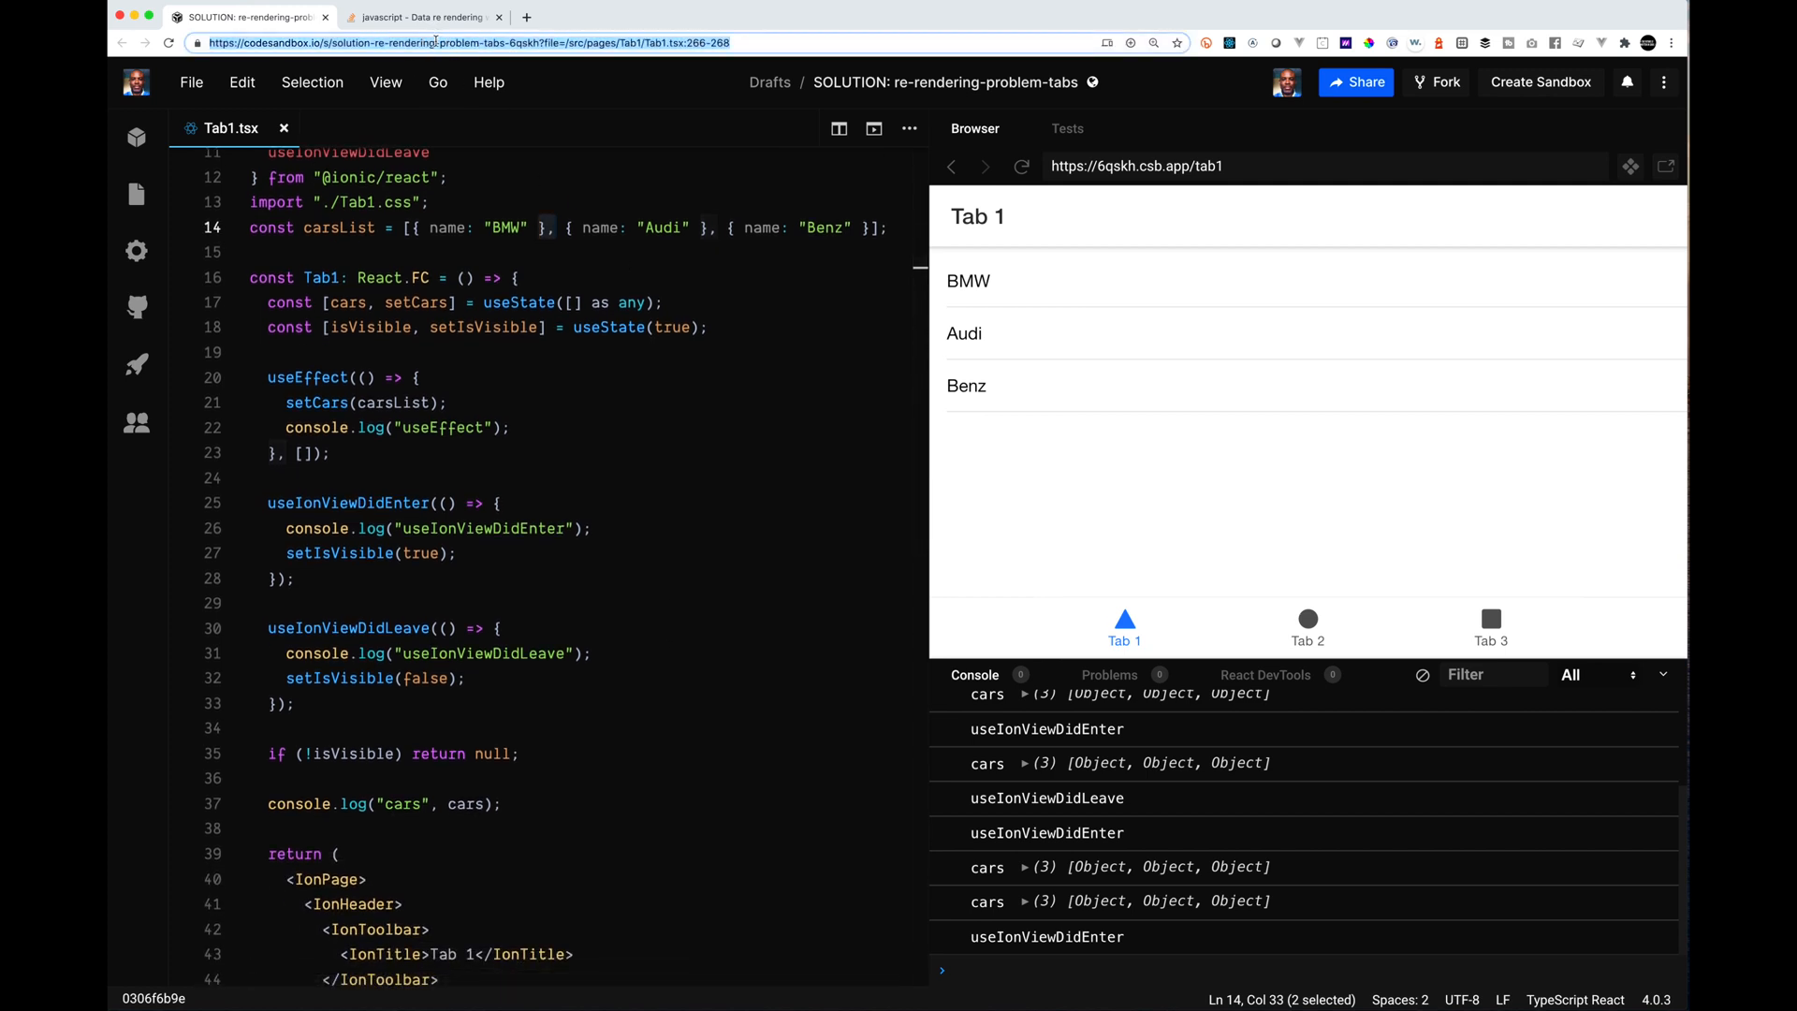